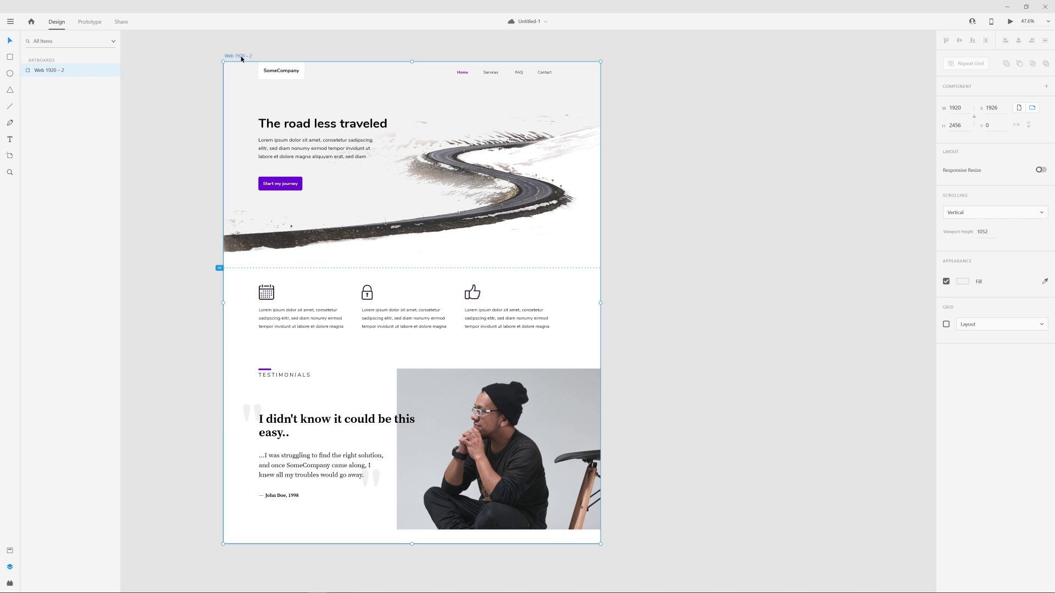
- Move the landing page artboard to about X 2479, Y 46 and extend its viewport height to the artboard's bottom edge
drag(235, 56, 293, 72)
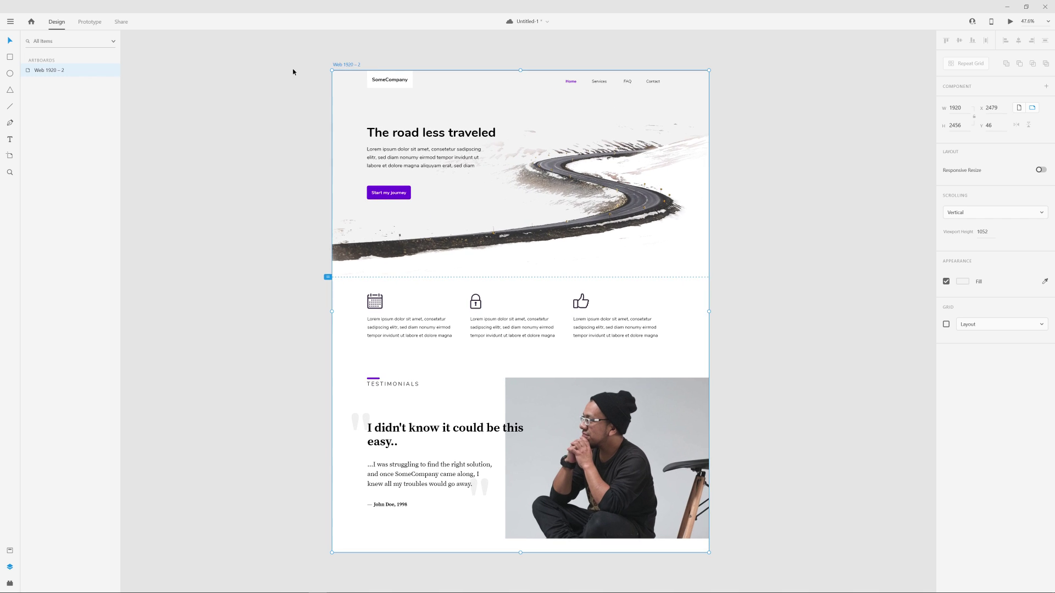
click(252, 147)
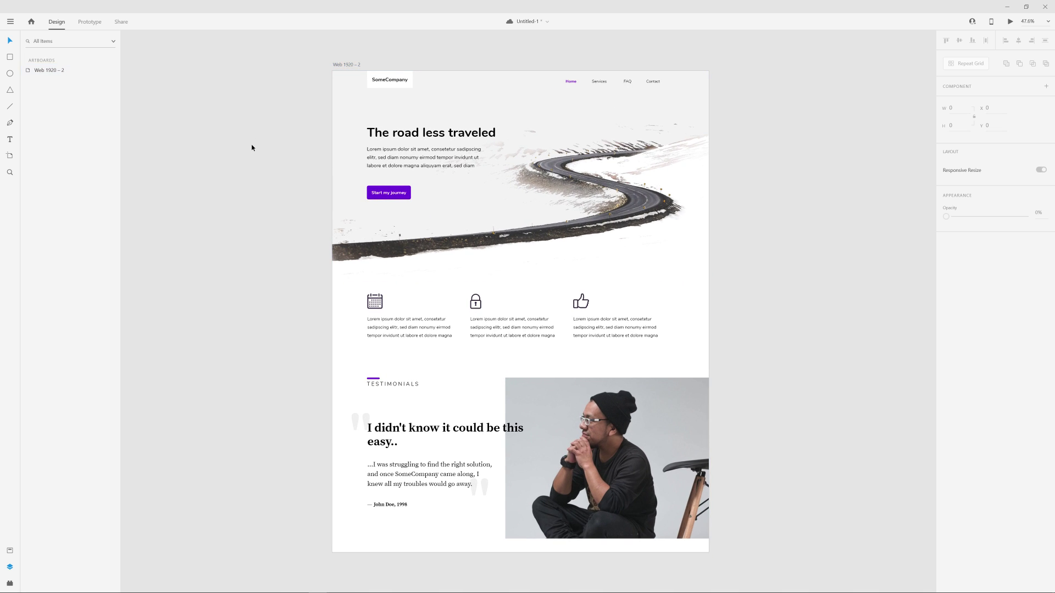
click(347, 65)
drag(329, 276, 329, 553)
click(285, 384)
- Examine the landing page's navigation links, headline, intro text and call-to-action button
scroll(512, 160, up, 3)
scroll(577, 99, up, 2)
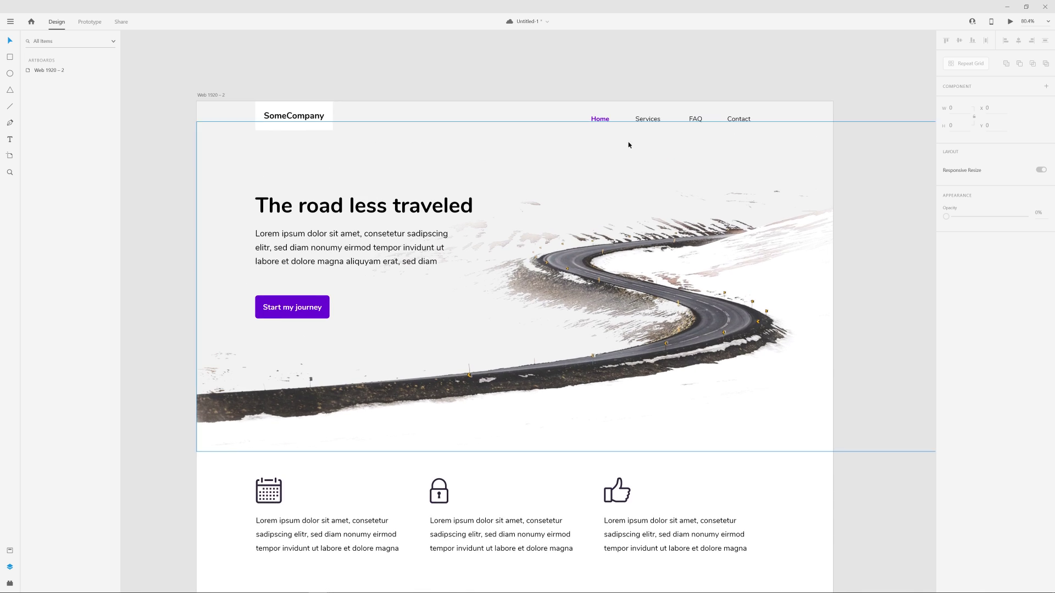
click(647, 120)
click(650, 82)
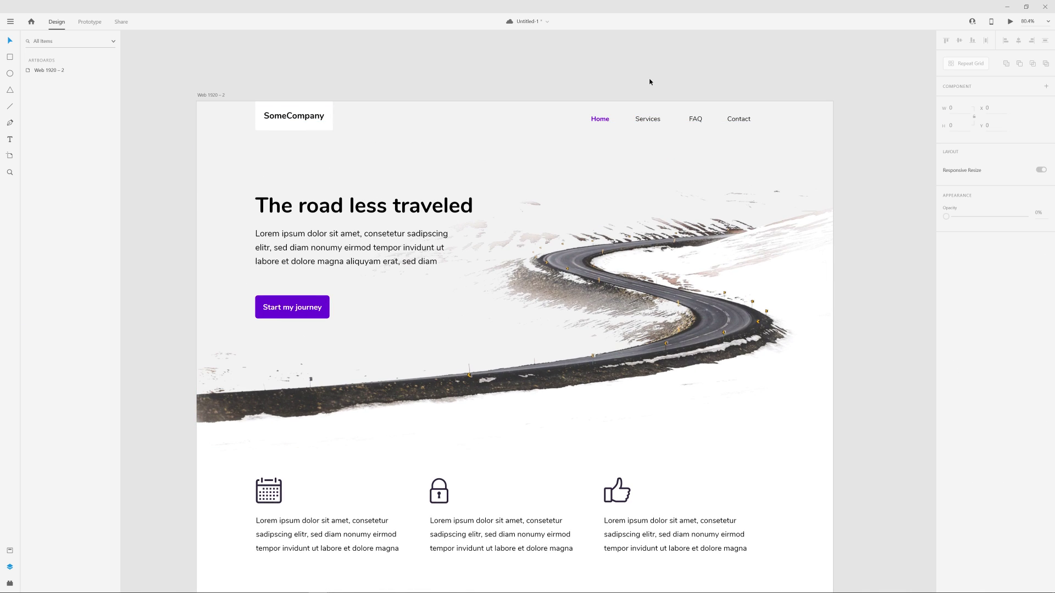
scroll(654, 88, down, 4)
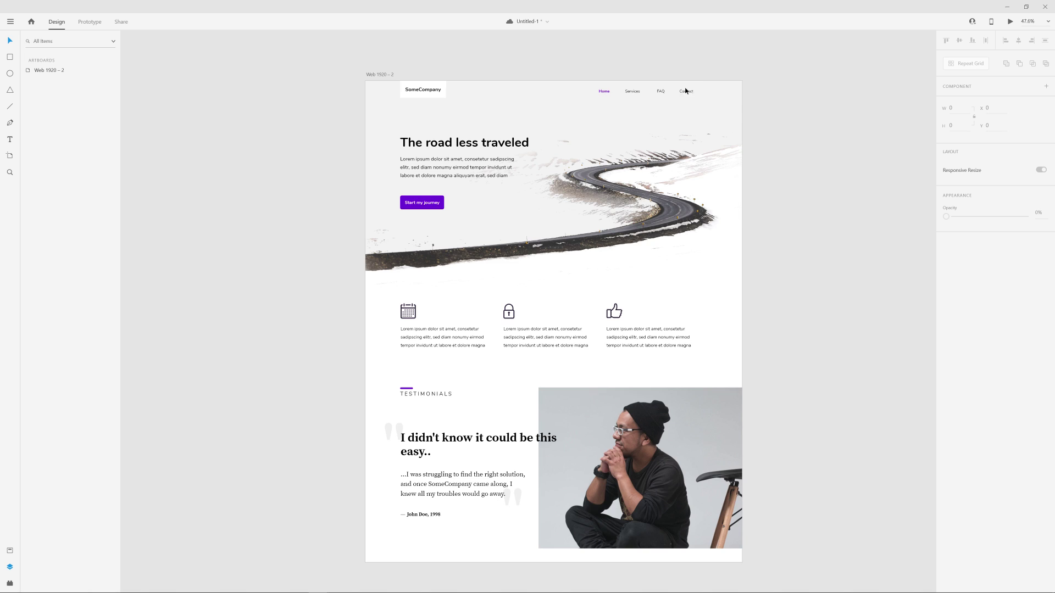
drag(844, 270, 825, 331)
click(461, 148)
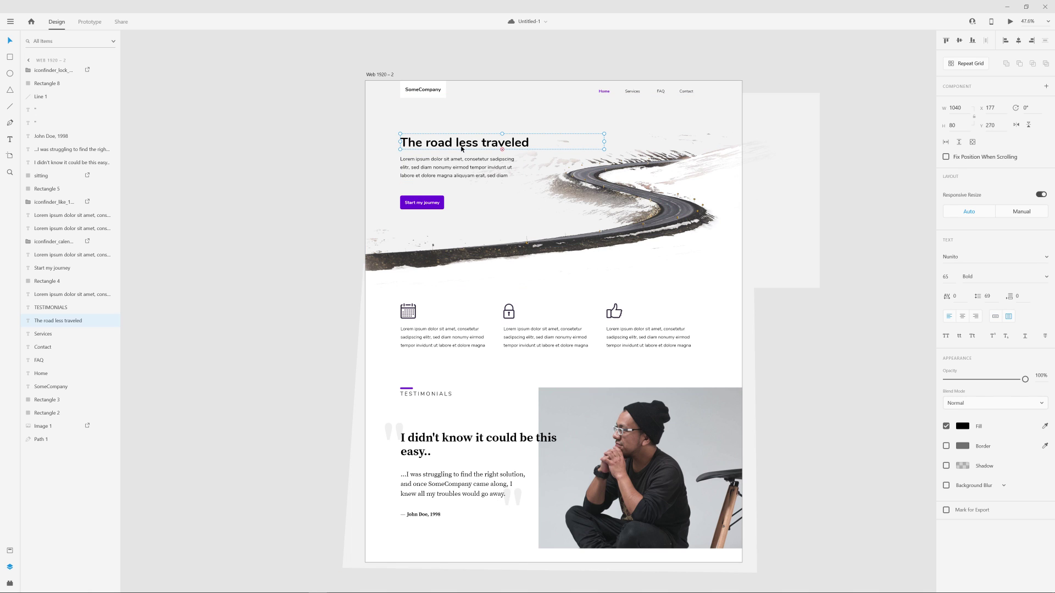
click(461, 169)
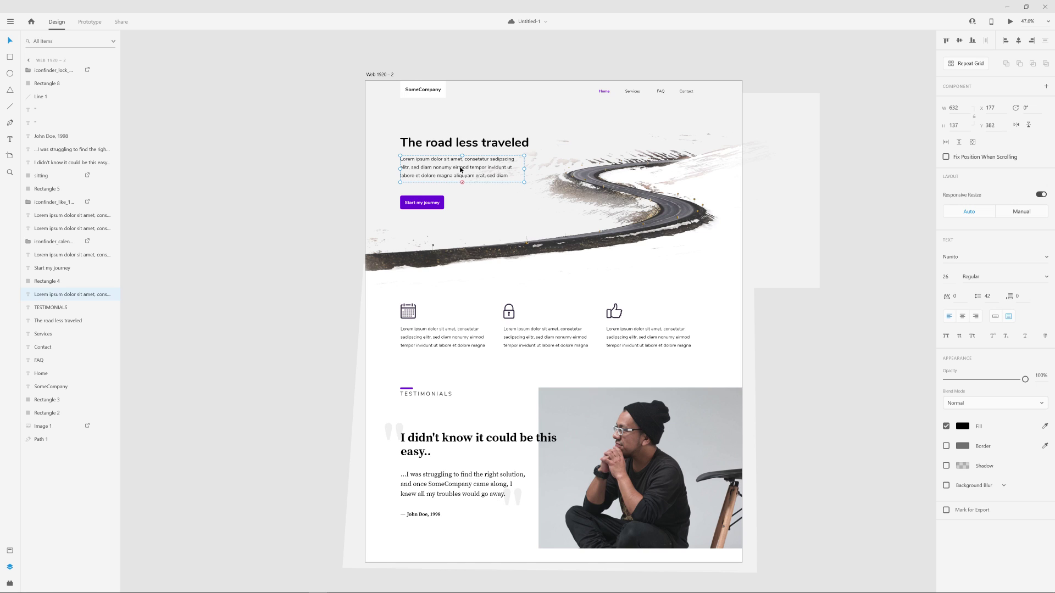
click(438, 202)
click(603, 92)
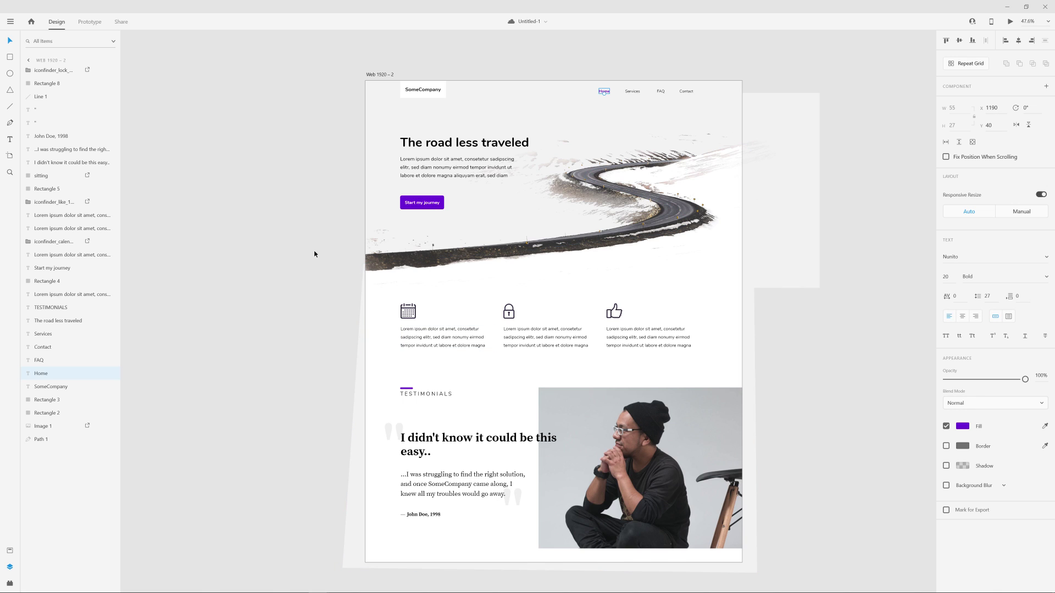
drag(305, 259, 293, 295)
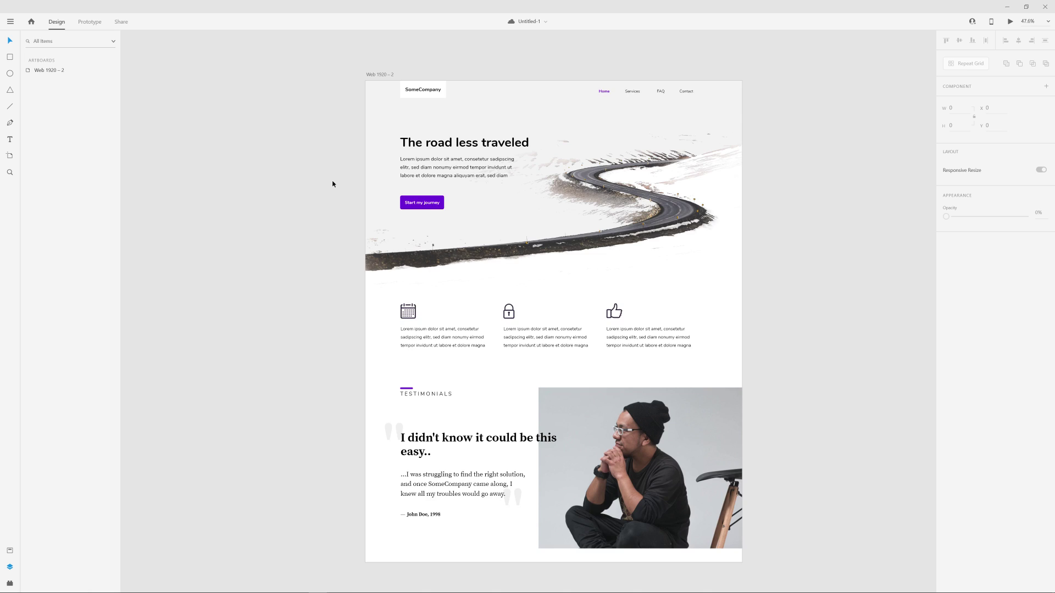
scroll(332, 184, up, 3)
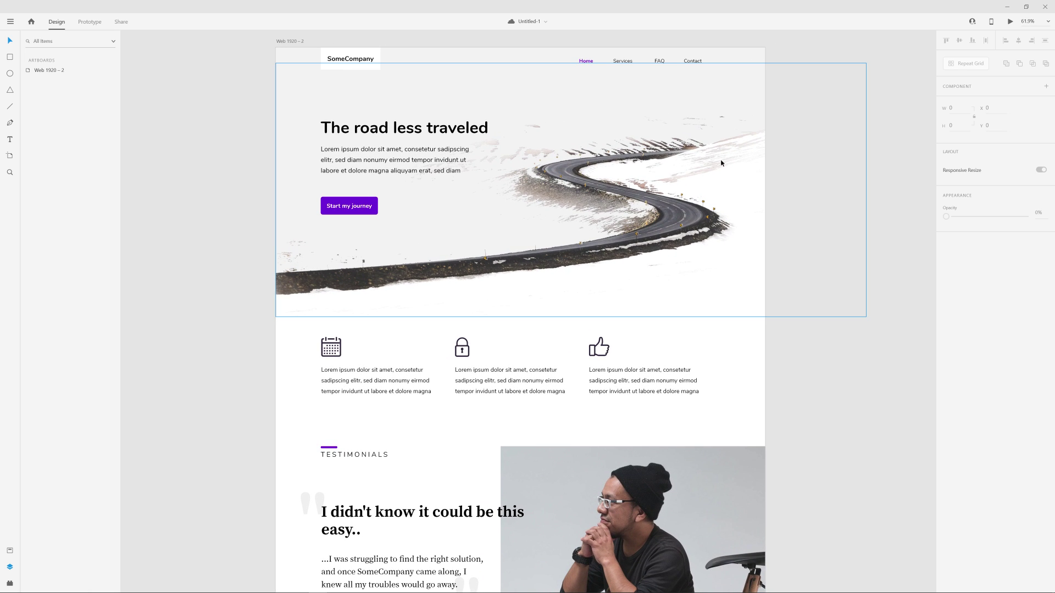
click(623, 61)
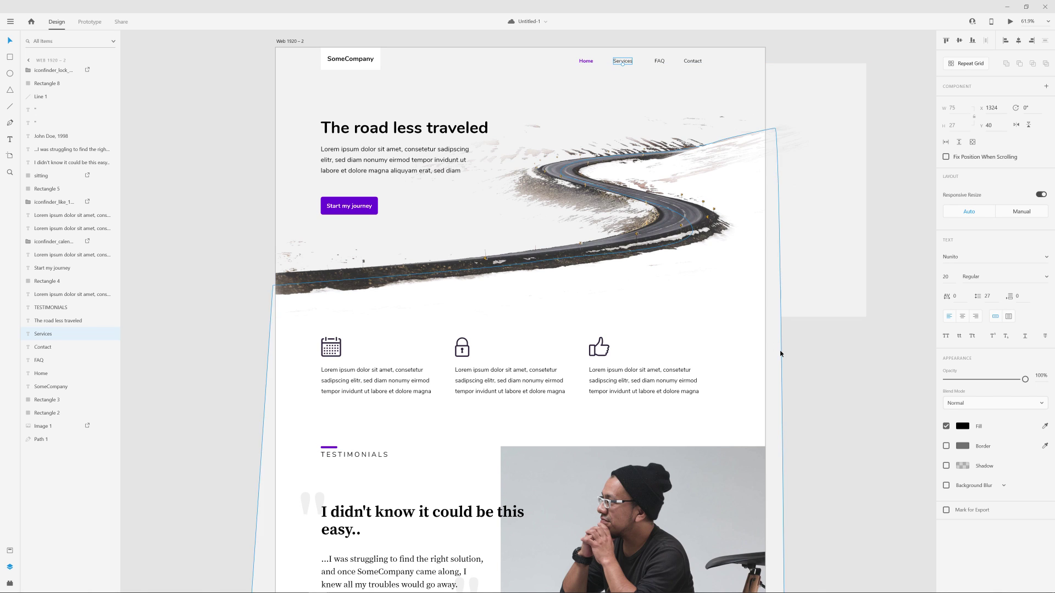
click(794, 364)
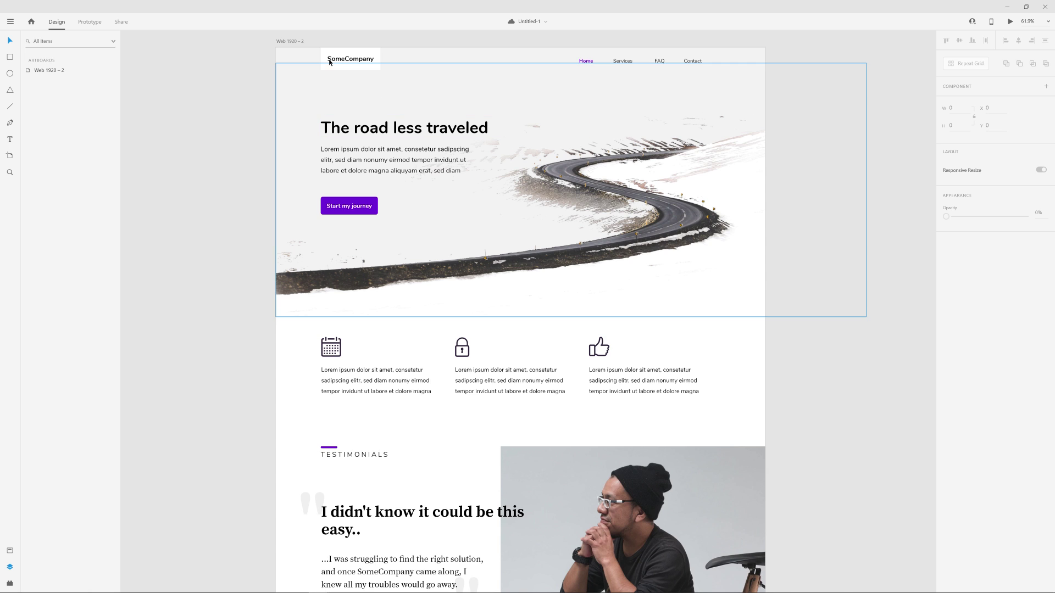
- Duplicate the landing page artboard and move the copy farther to the right of the original
click(297, 41)
key(ctrl+d)
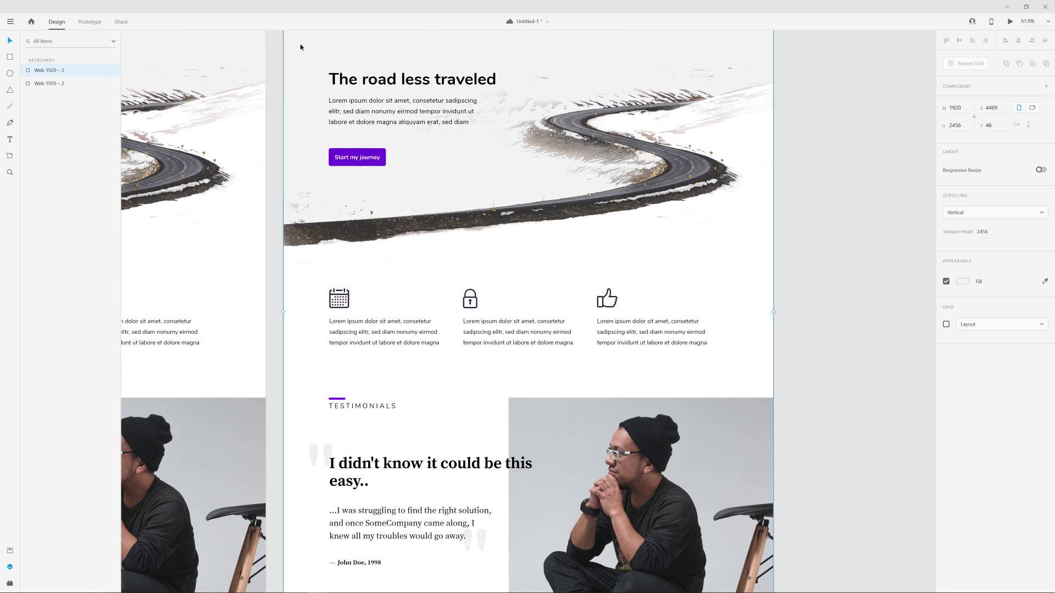
scroll(302, 237, down, 2)
scroll(618, 188, left, 2)
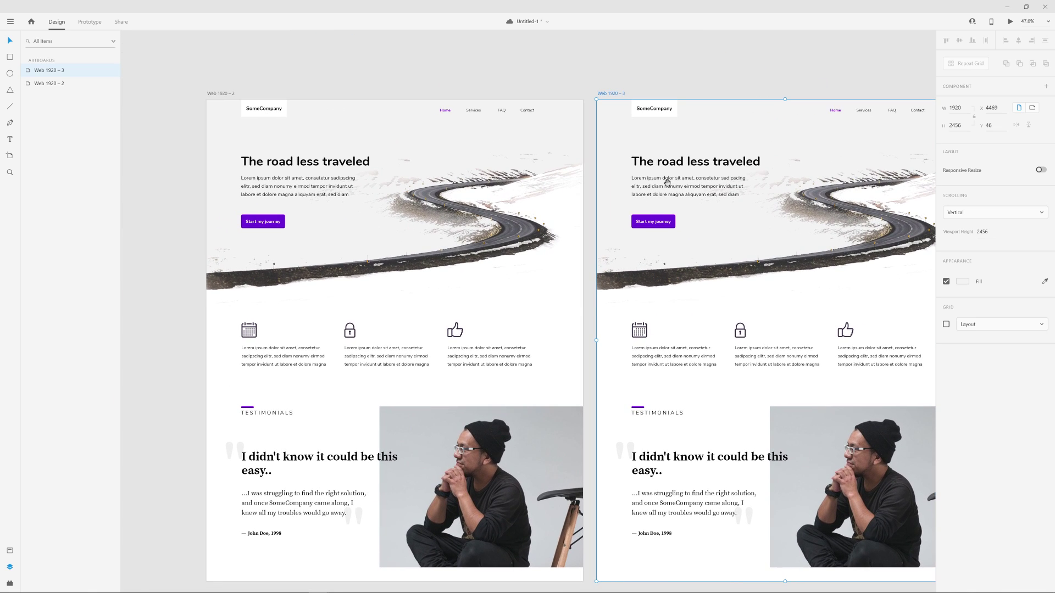
drag(255, 91, 492, 75)
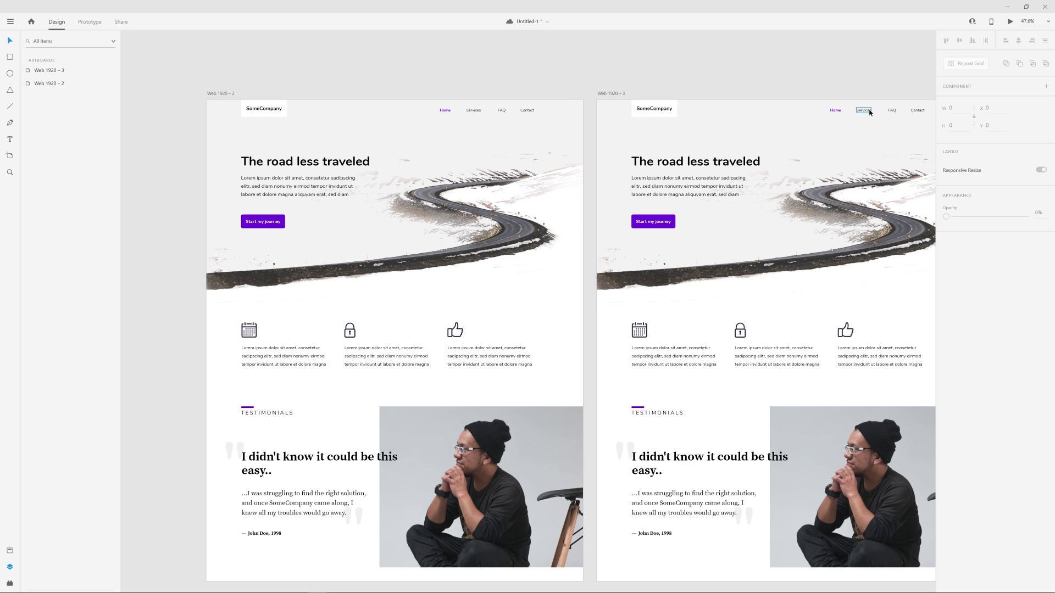
drag(605, 95, 660, 96)
click(719, 86)
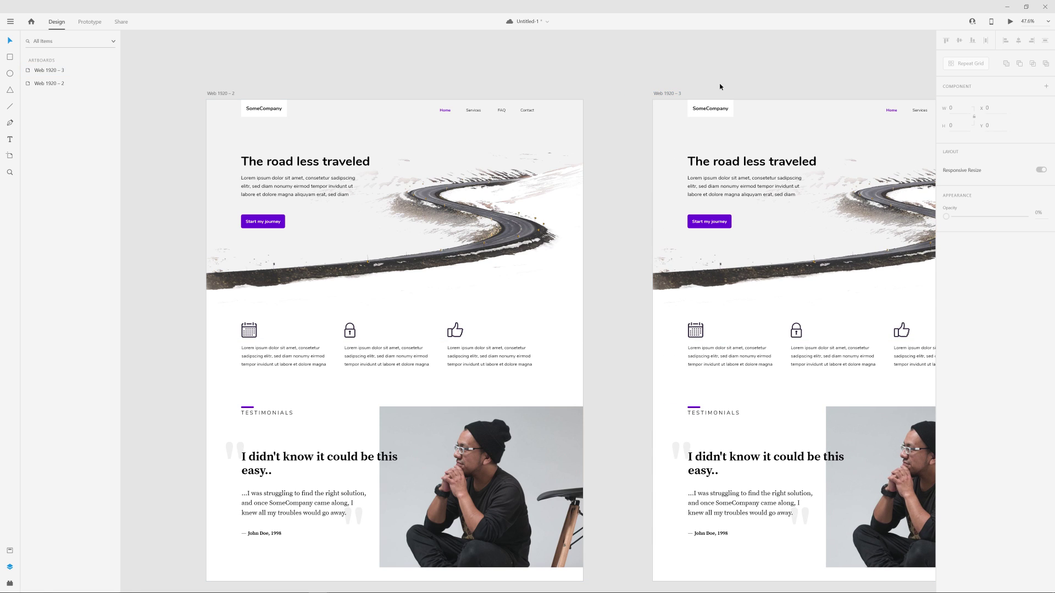
- Save the purple fill of the Home link on the duplicated artboard as a colour swatch
scroll(756, 81, right, 5)
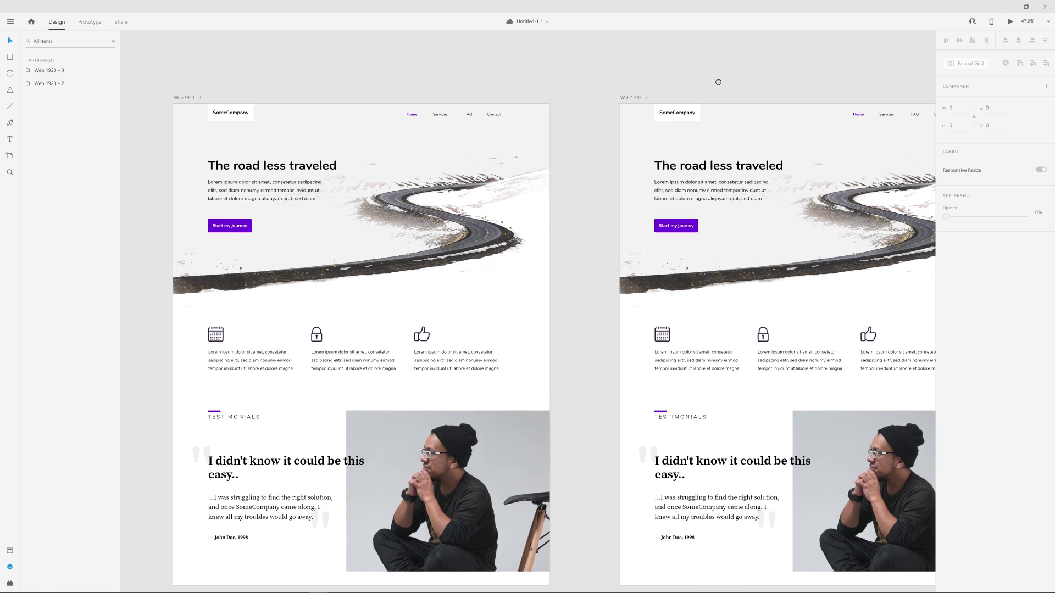
scroll(505, 81, right, 1)
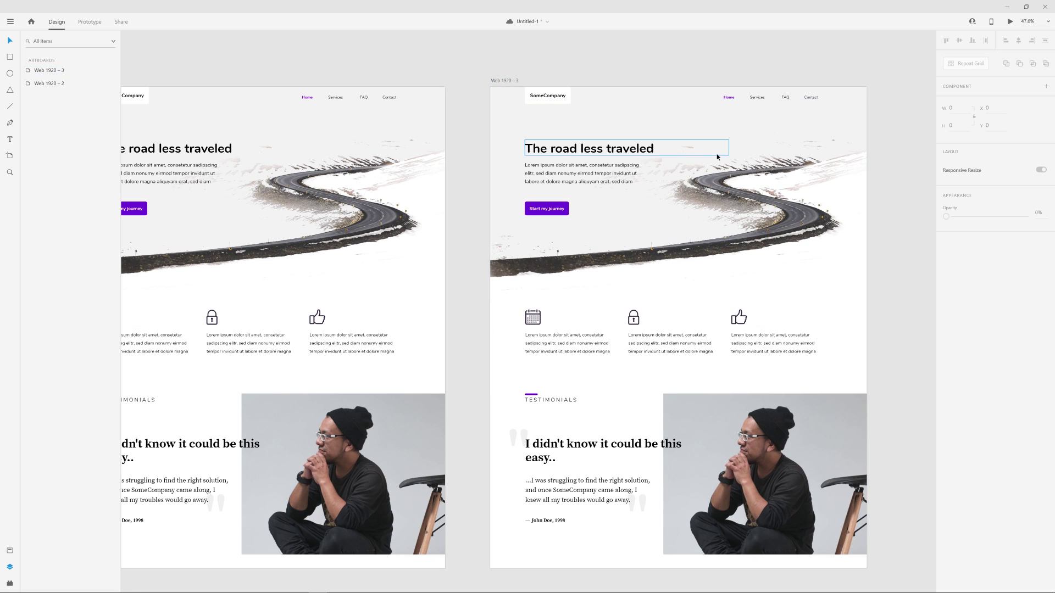
ctrl+scroll(686, 154, up, 3)
ctrl+scroll(687, 154, up, 2)
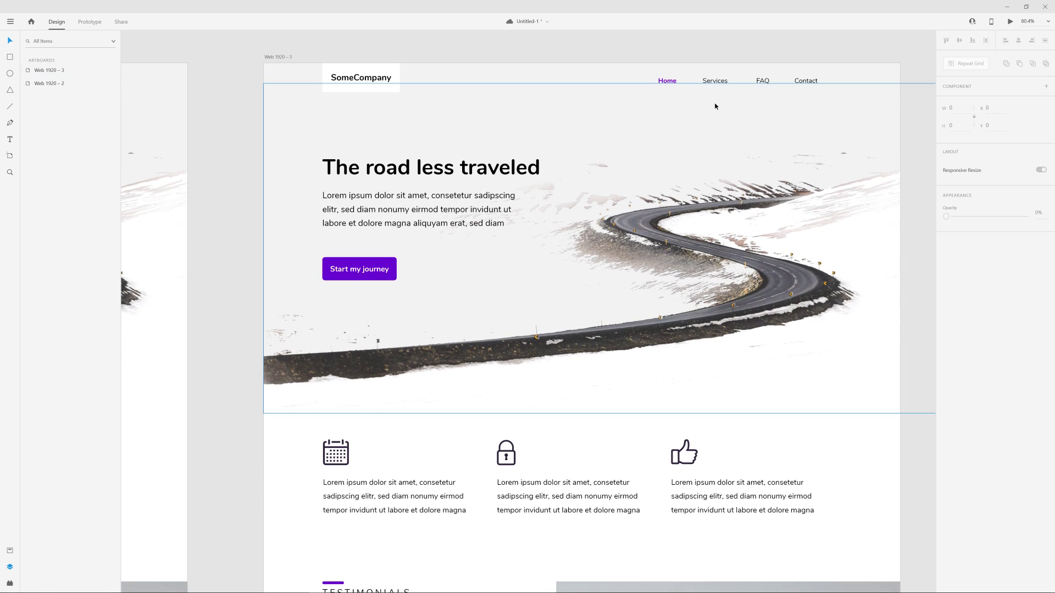
click(715, 82)
click(667, 81)
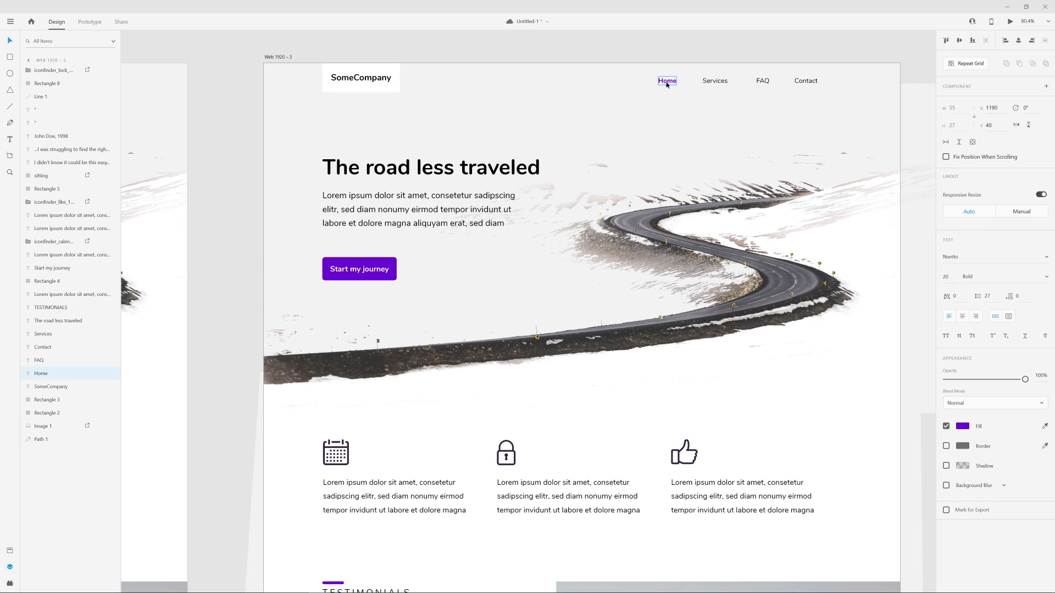
click(714, 80)
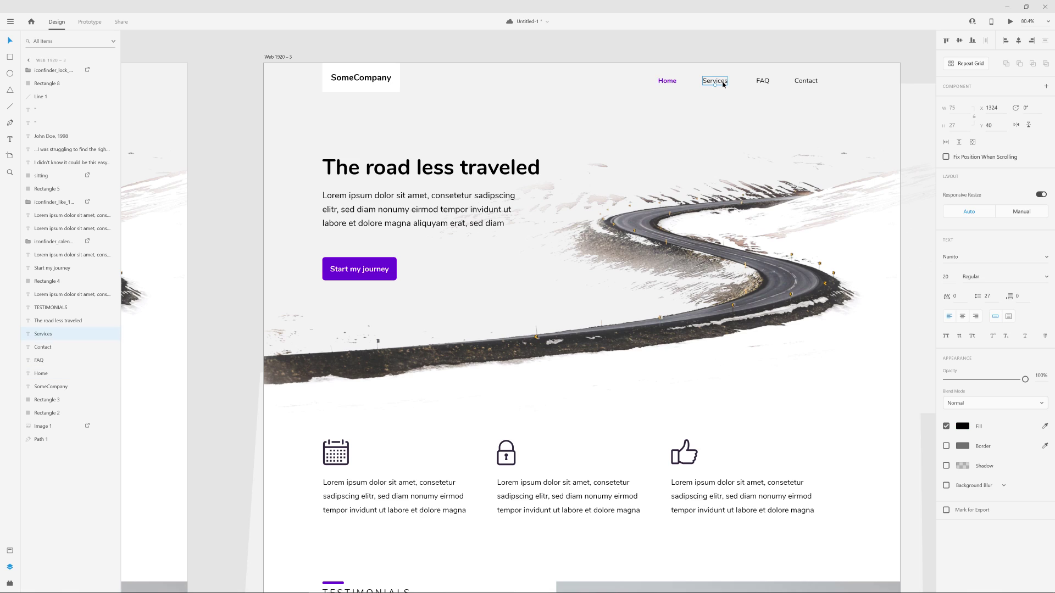
click(963, 427)
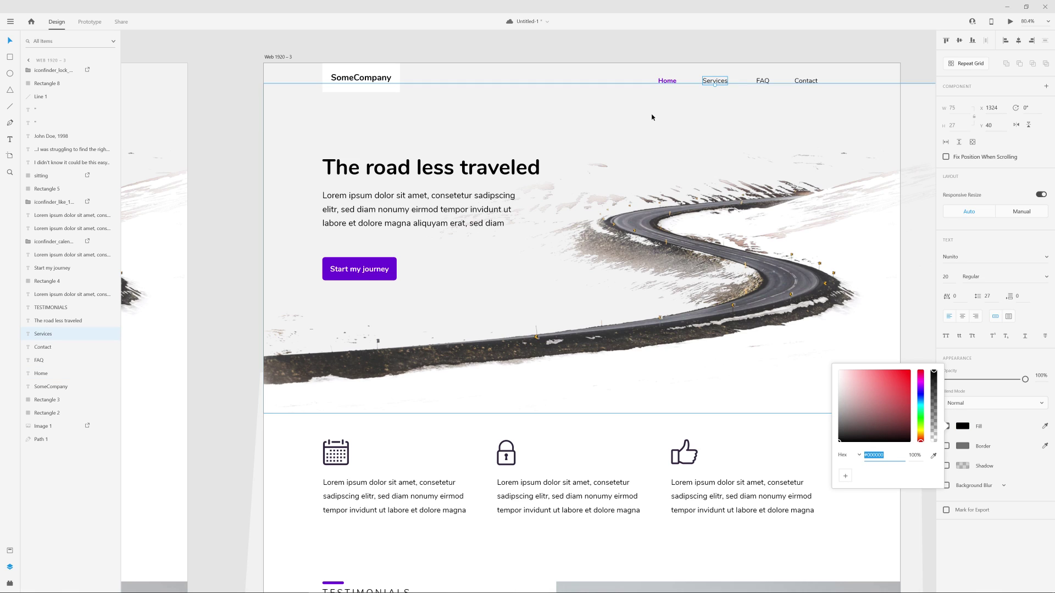
click(669, 81)
click(962, 427)
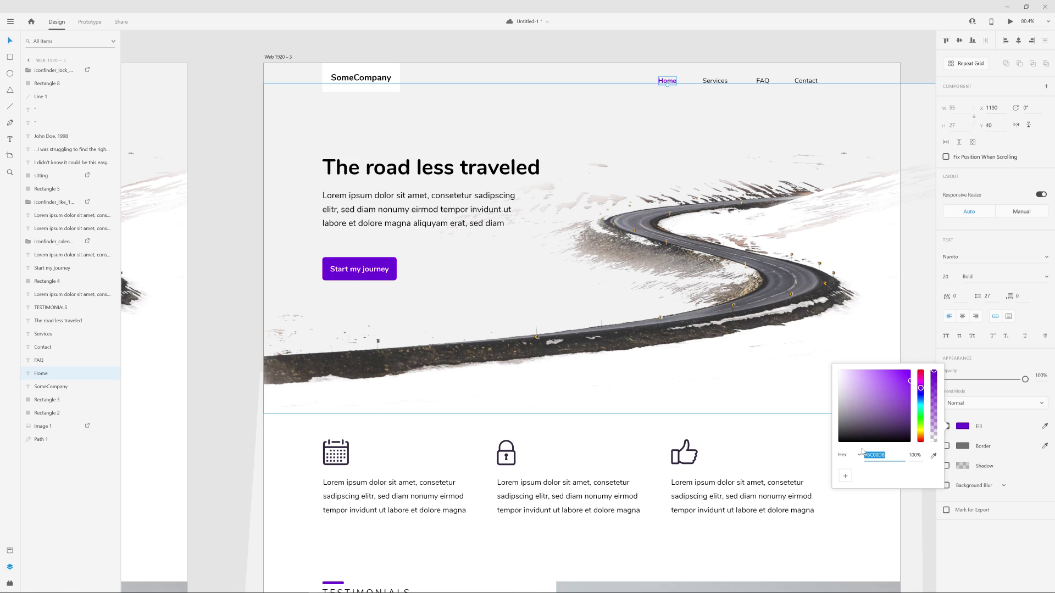
- Apply the saved purple swatch to the Services link on the duplicated artboard and set its weight to Bold
click(714, 82)
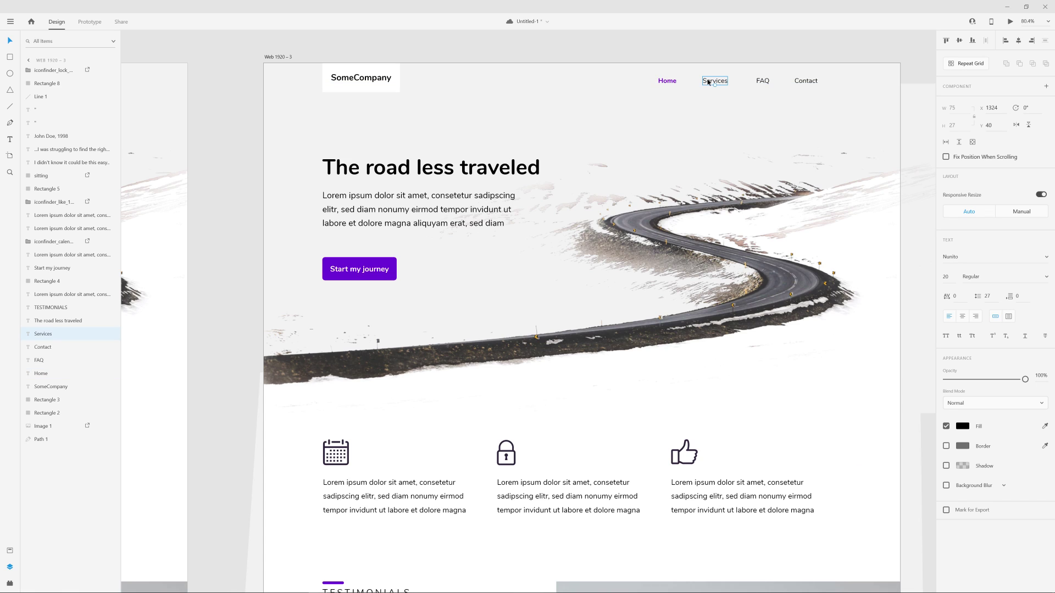
click(962, 427)
click(859, 476)
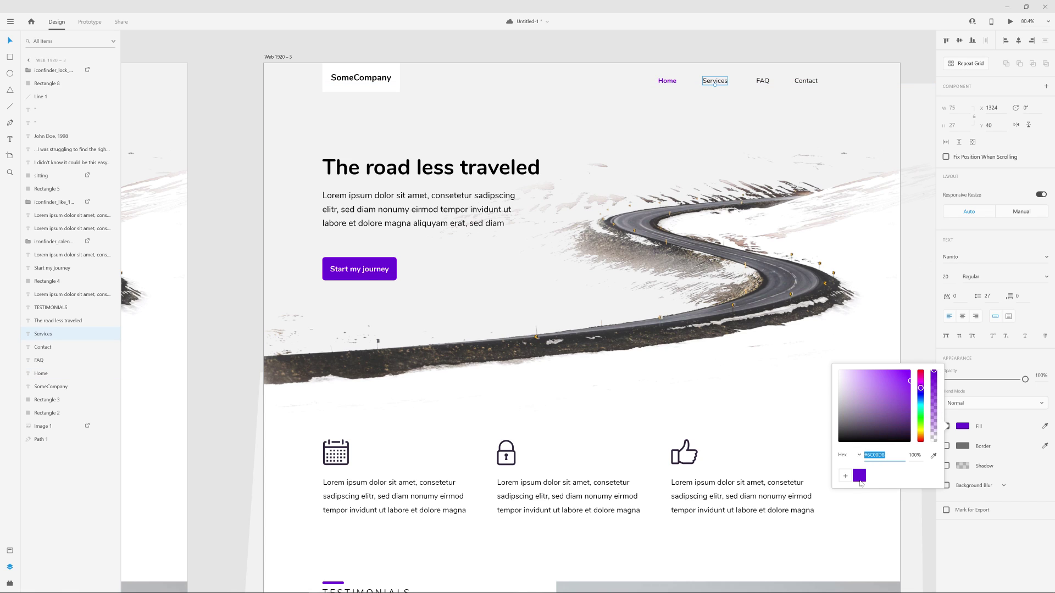
click(1044, 278)
click(978, 291)
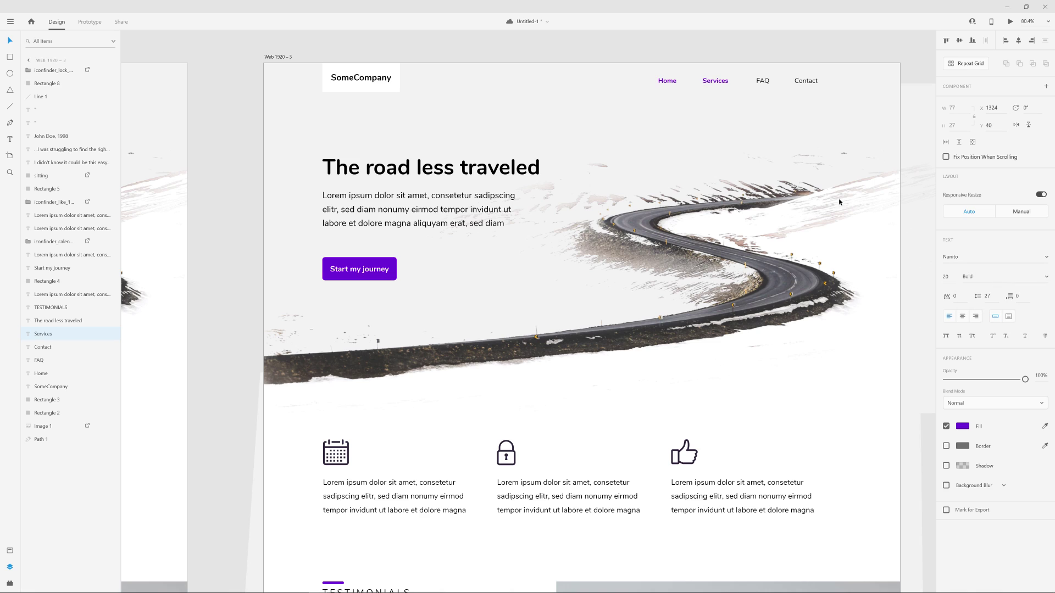
- Set the Home link on the duplicated artboard to a black fill and Regular weight
click(673, 86)
click(962, 427)
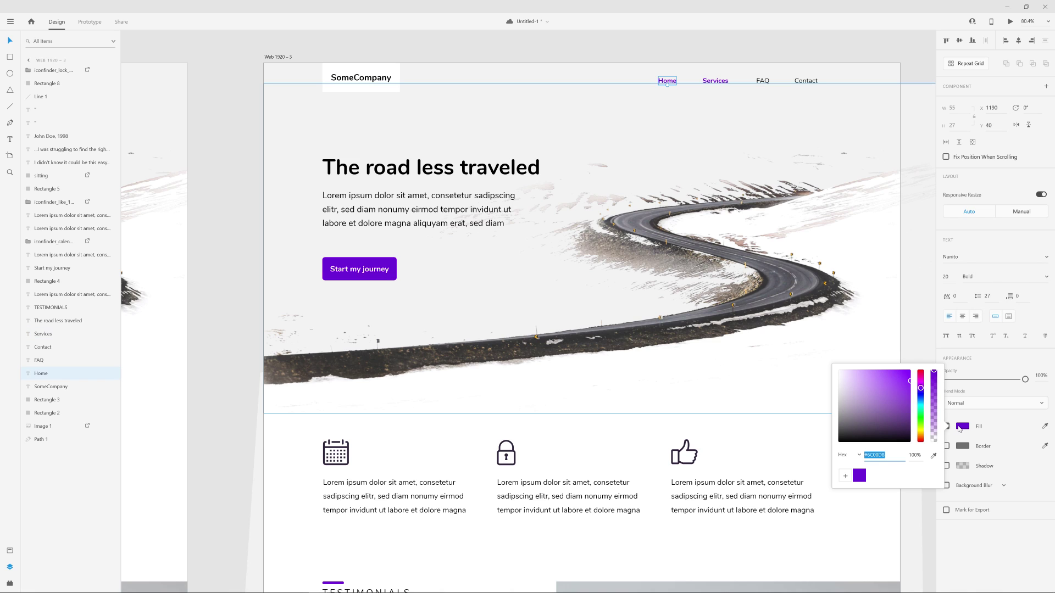
drag(872, 432, 839, 441)
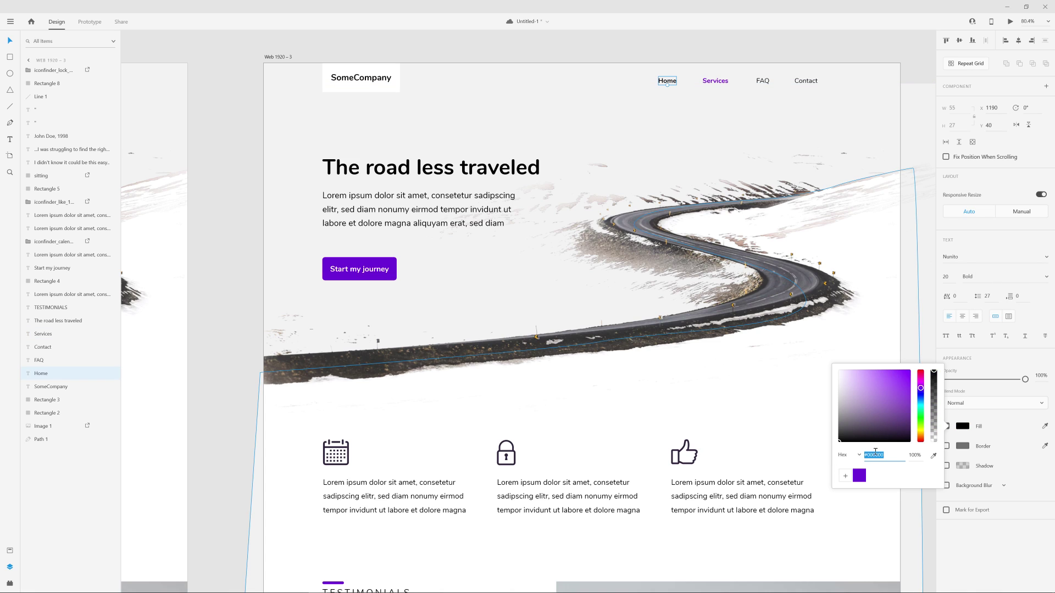
click(1031, 273)
key(Escape)
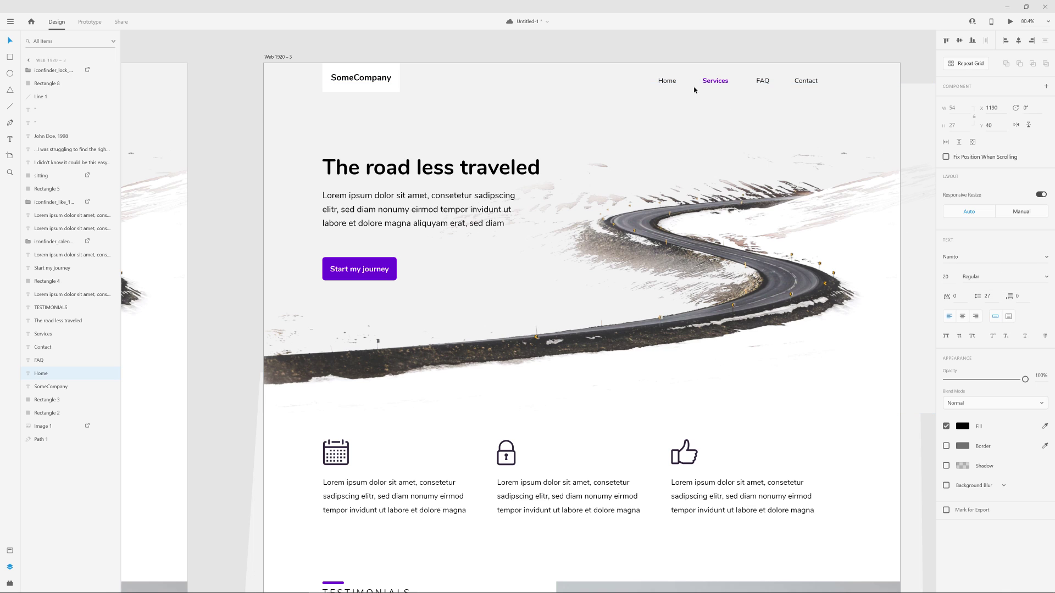
click(631, 46)
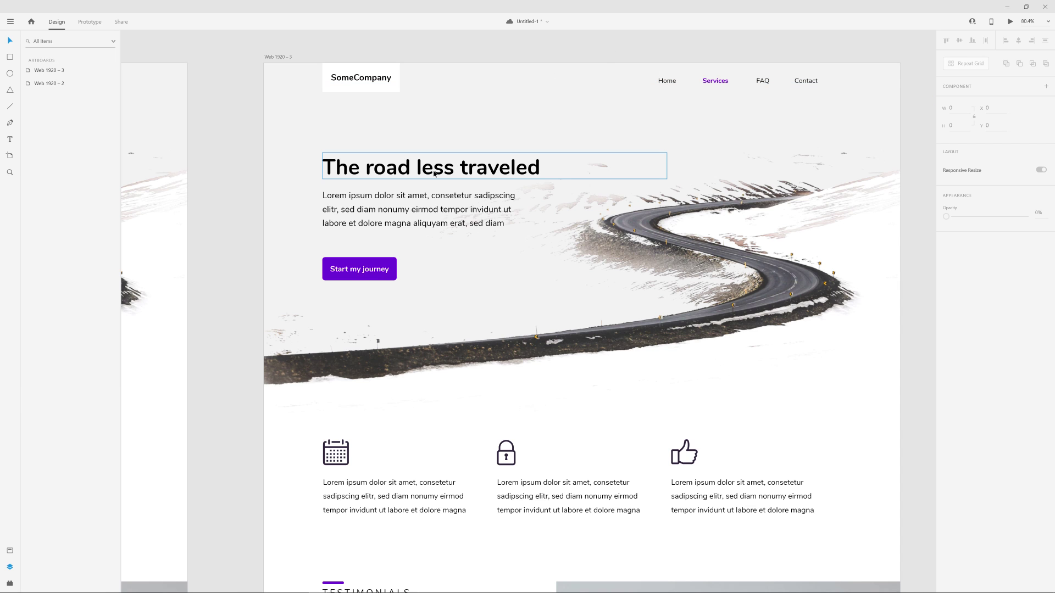
- Replace the headline text on the duplicated artboard with "Services"
scroll(435, 176, down, 5)
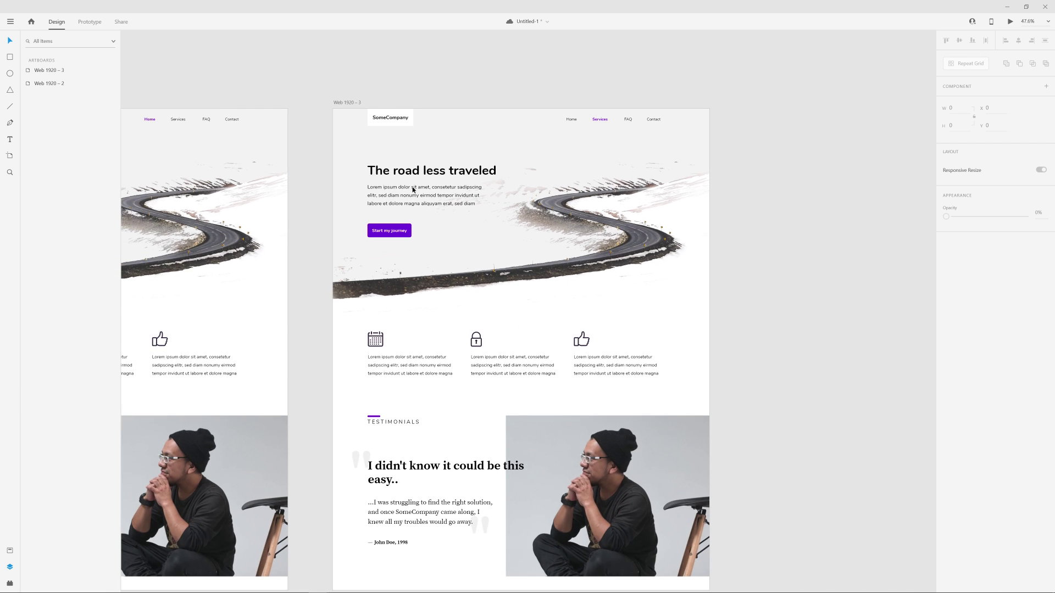
drag(435, 176, 573, 156)
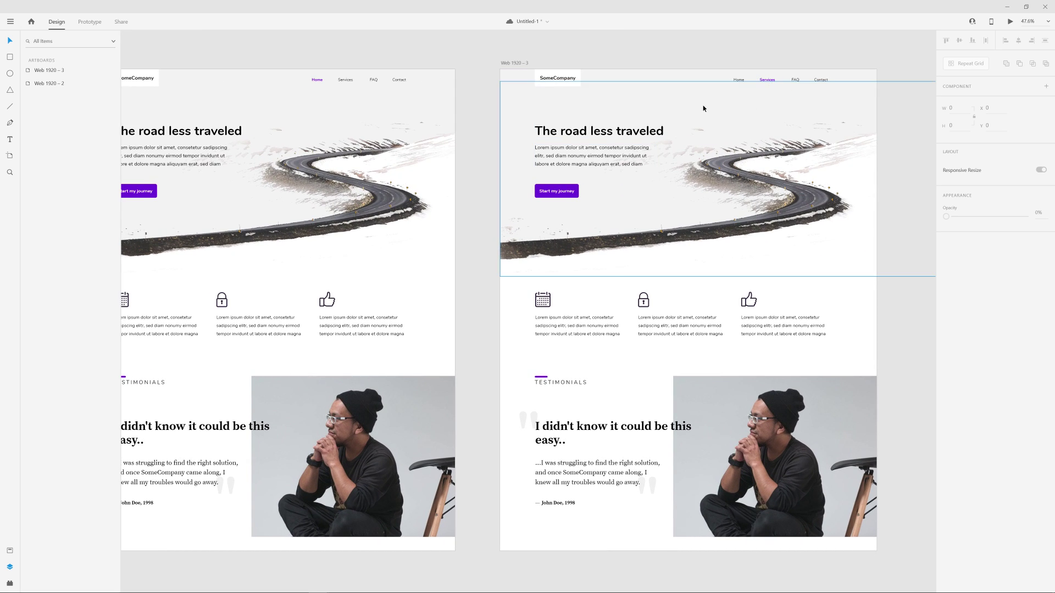
double_click(612, 128)
key(ctrl+a)
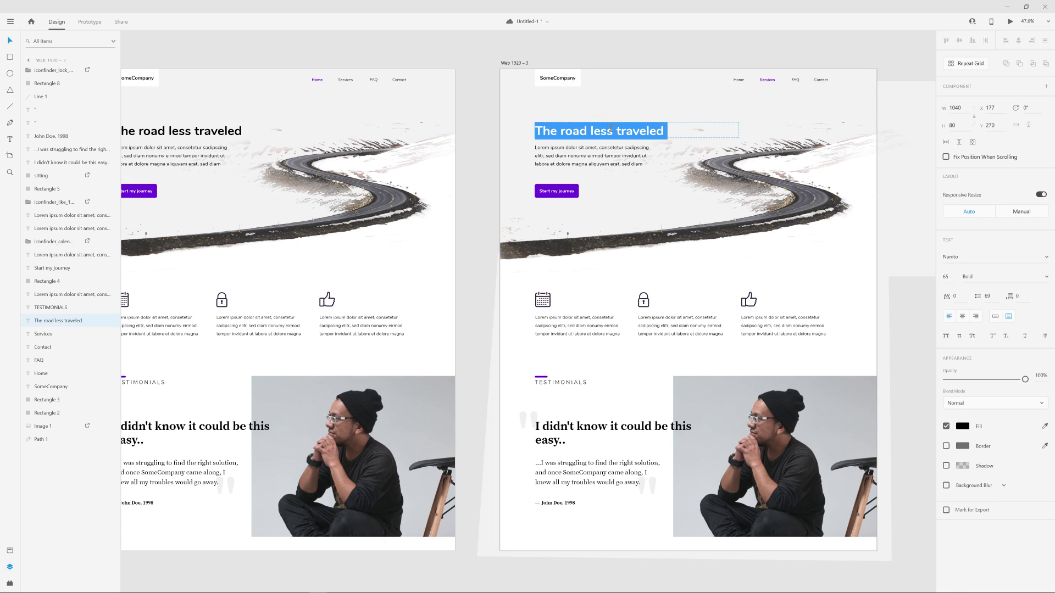
text(Services)
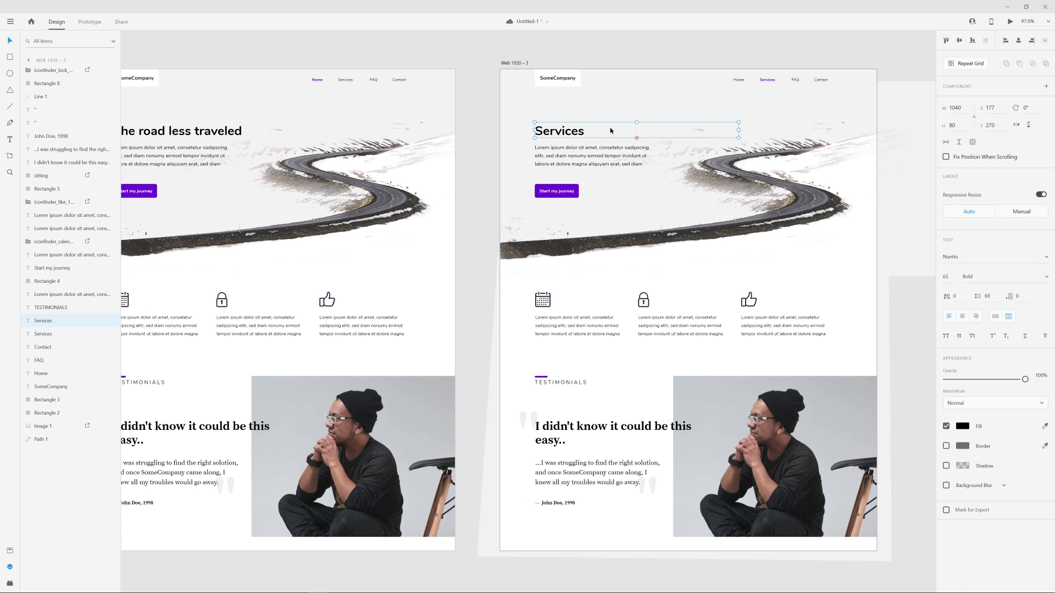
click(583, 53)
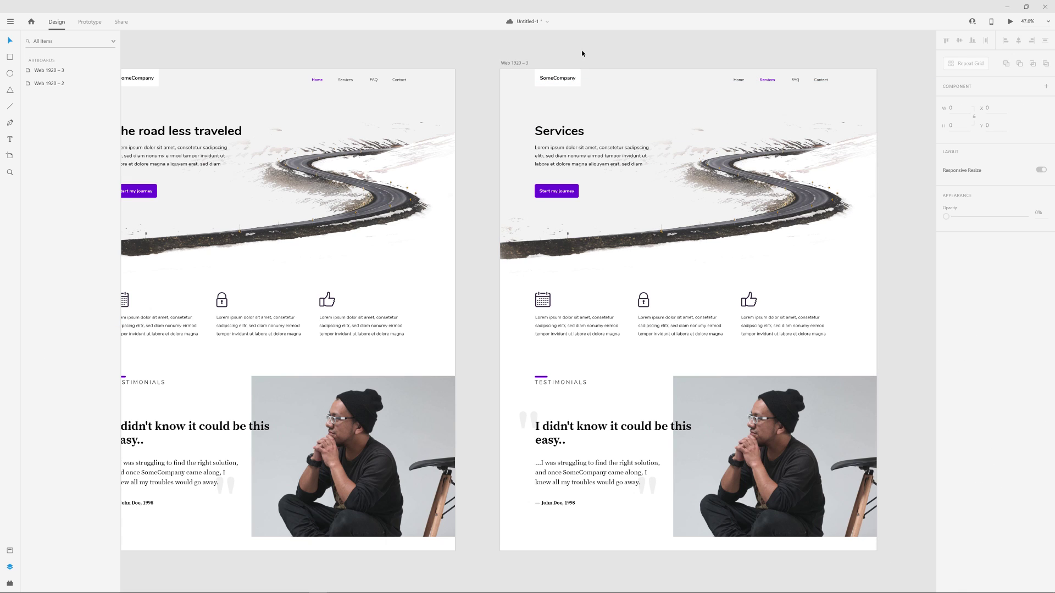
- Delete all content below the header and navigation on the duplicated artboard, including its headline, road image, icons and testimonial
click(557, 131)
drag(478, 181, 434, 129)
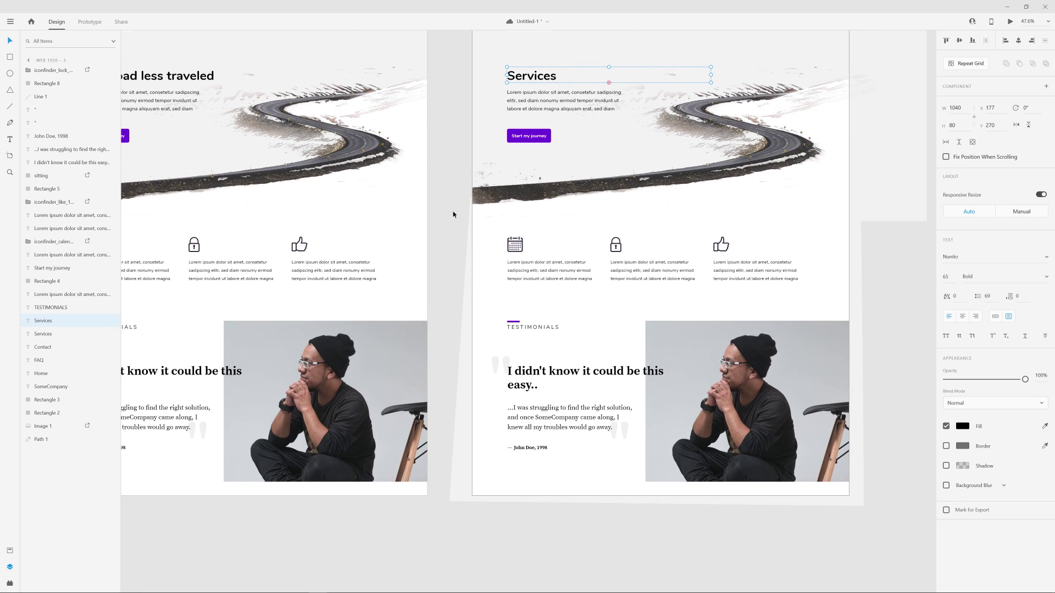
scroll(384, 129, right, 3)
scroll(383, 128, up, 2)
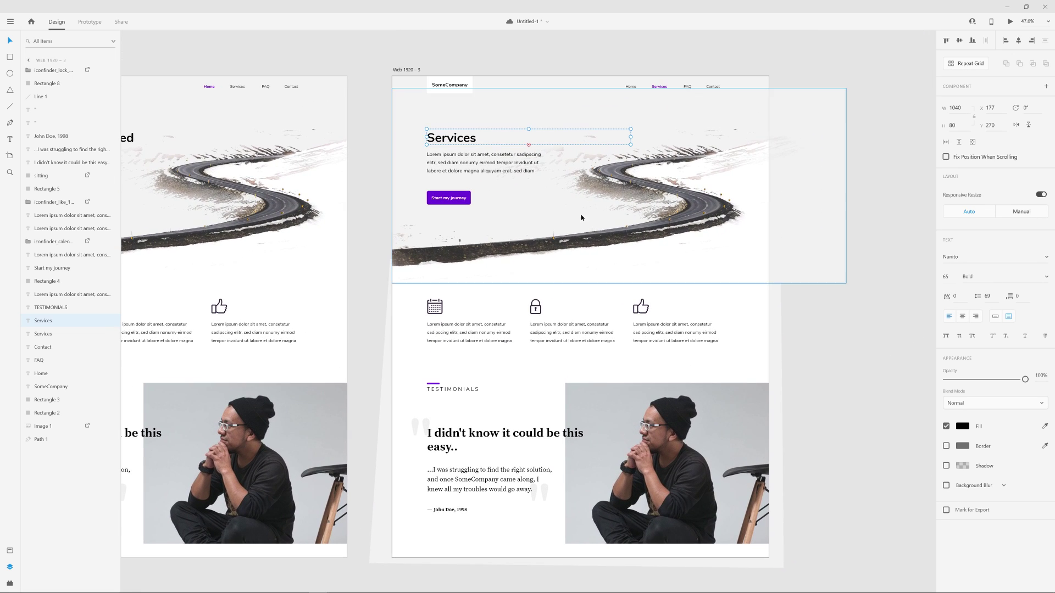
click(372, 132)
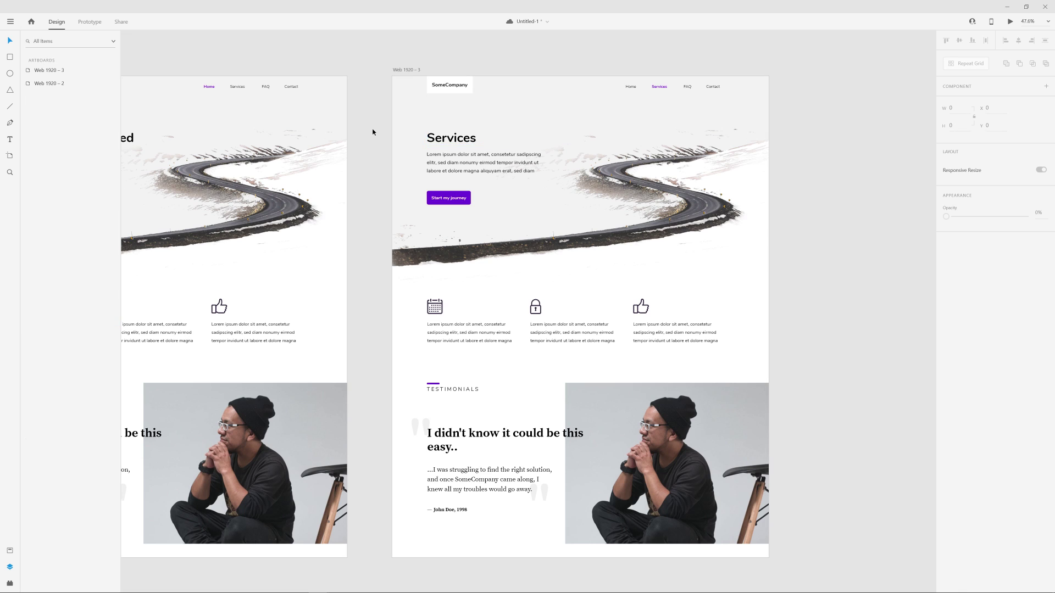
drag(368, 130, 805, 536)
key(Delete)
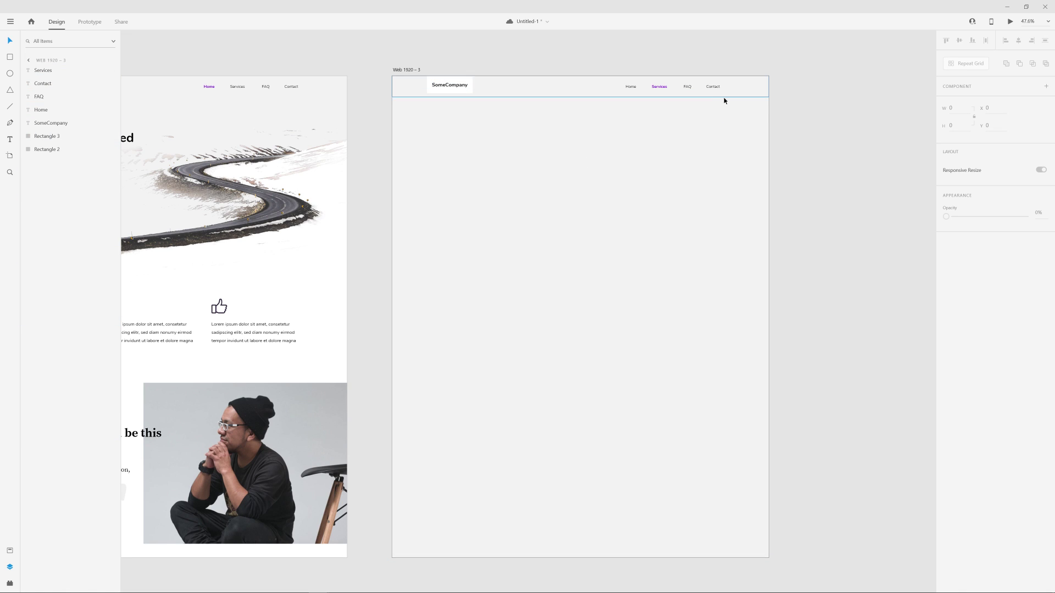
- Copy the Testimonials label and its purple bar from the landing page to the Services artboard, placing them below the logo at Y 299
drag(468, 176, 664, 139)
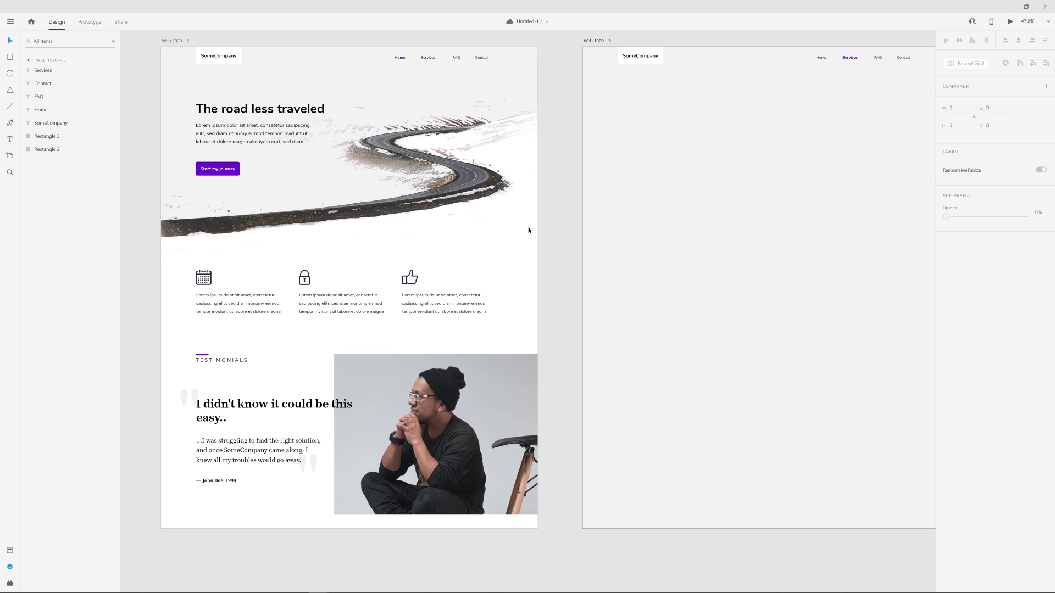
click(207, 356)
shift+click(223, 361)
key(ctrl+v)
drag(629, 352, 651, 109)
click(220, 110)
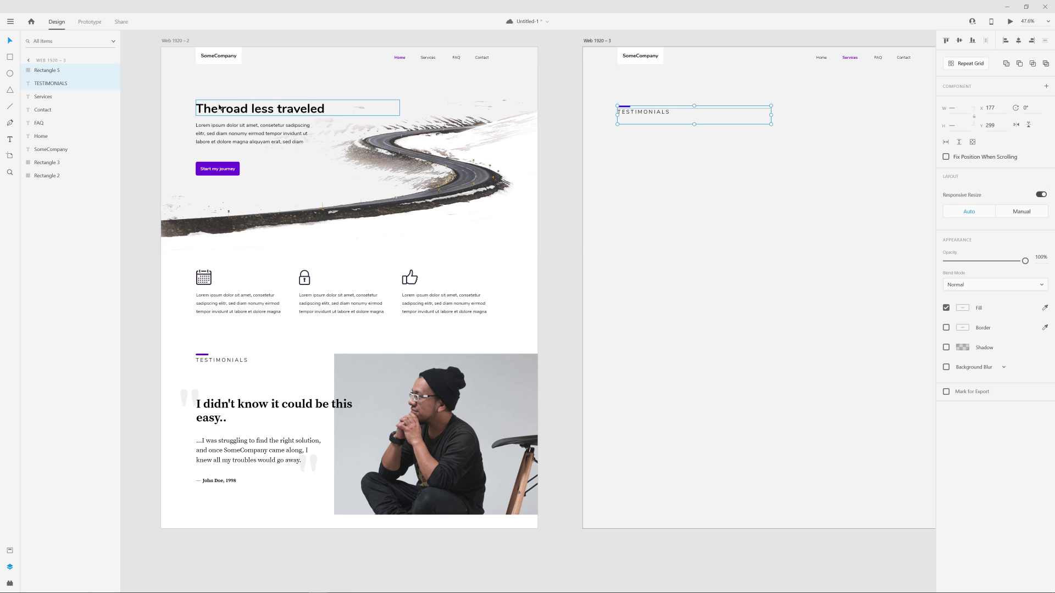
click(689, 88)
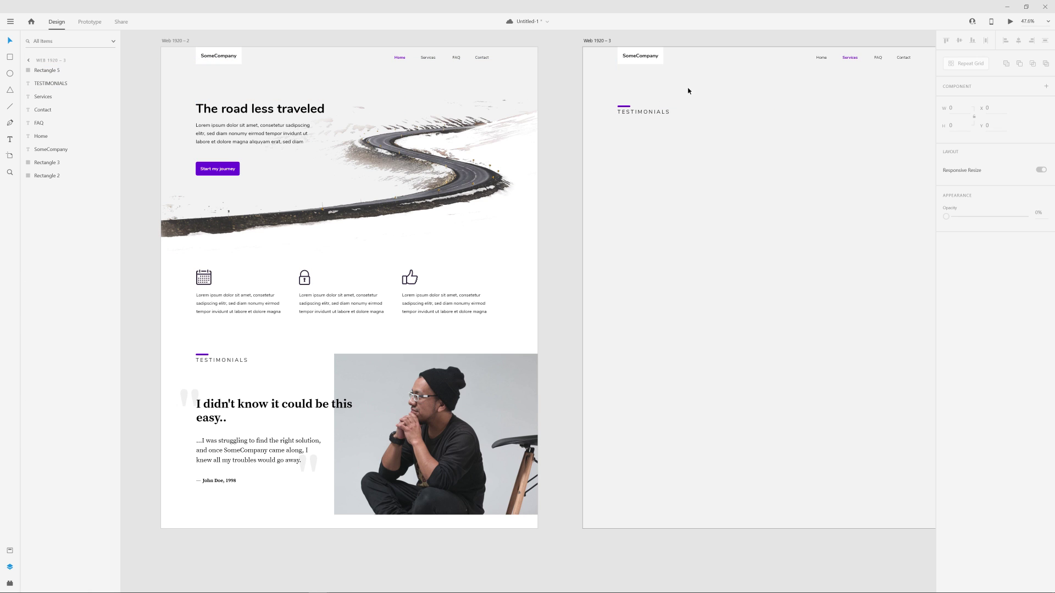
drag(693, 92, 619, 95)
click(265, 109)
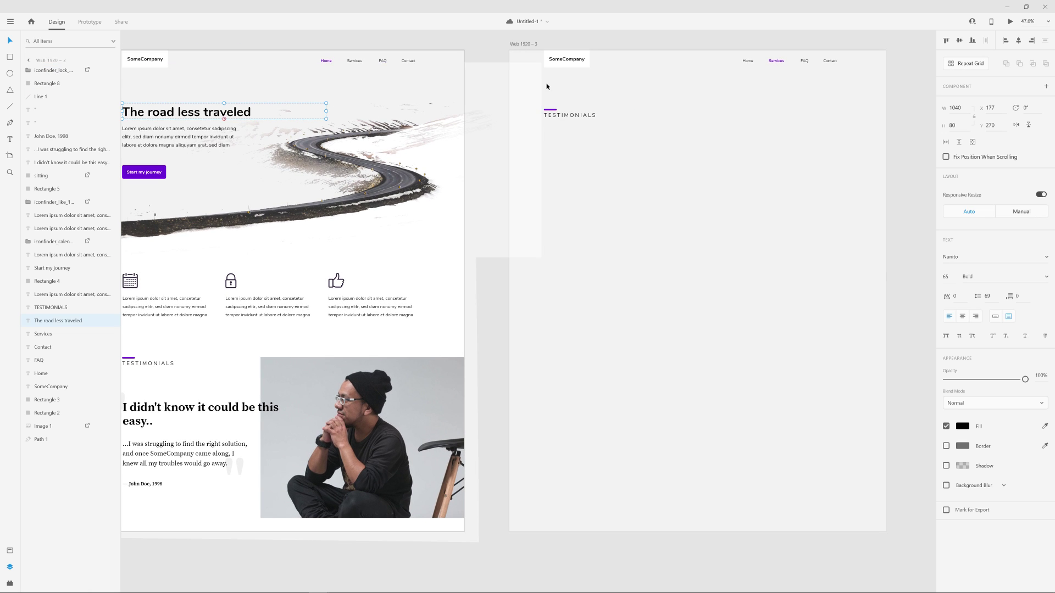
key(ctrl+c)
click(528, 43)
key(ctrl+v)
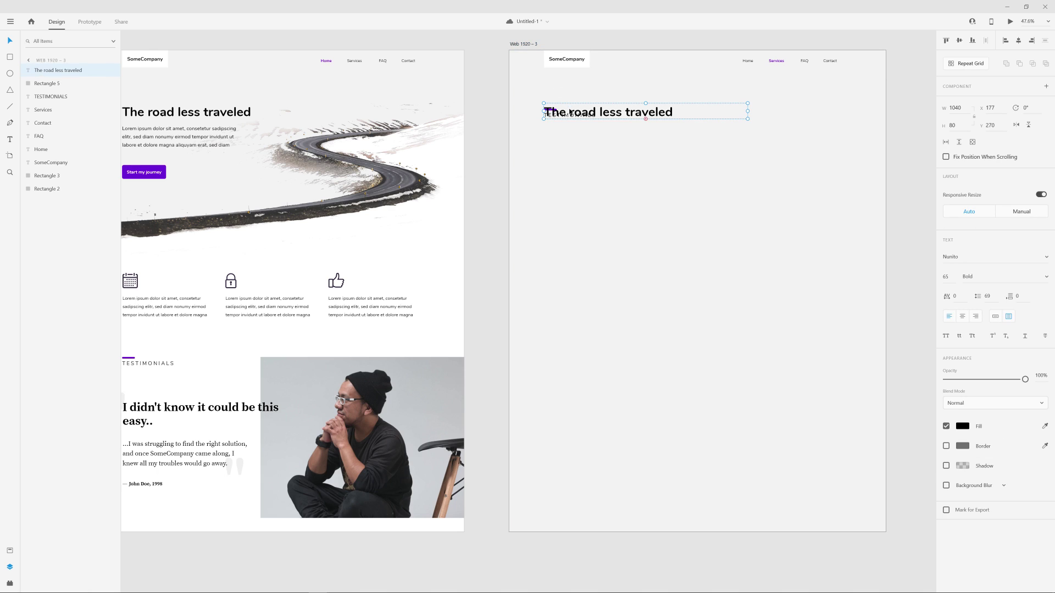
key(Delete)
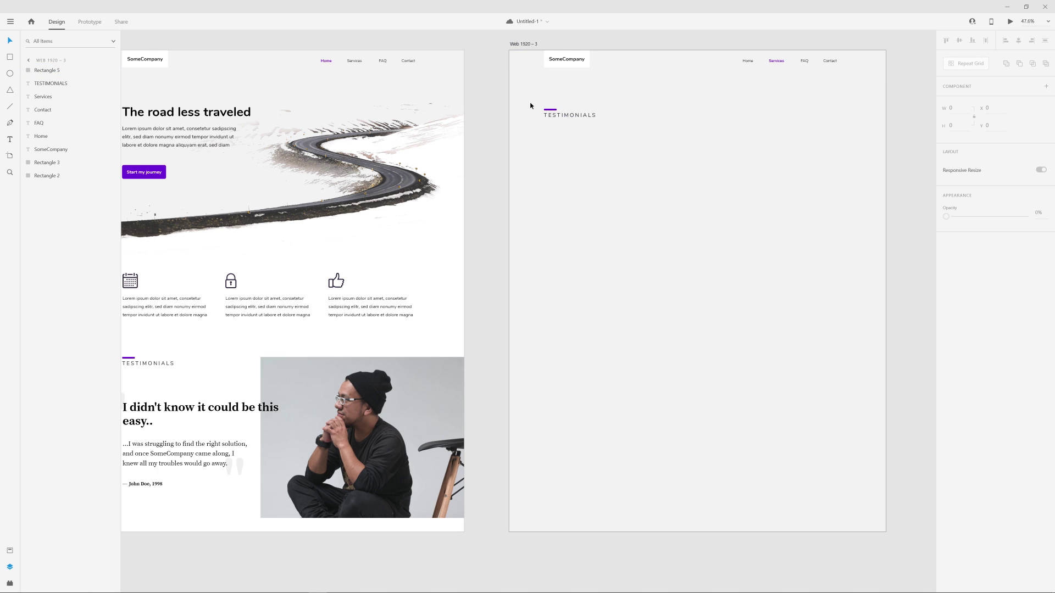
- Move the copied label and its purple bar up to Y 296 and change the label text to "SERVICES"
drag(532, 103, 632, 130)
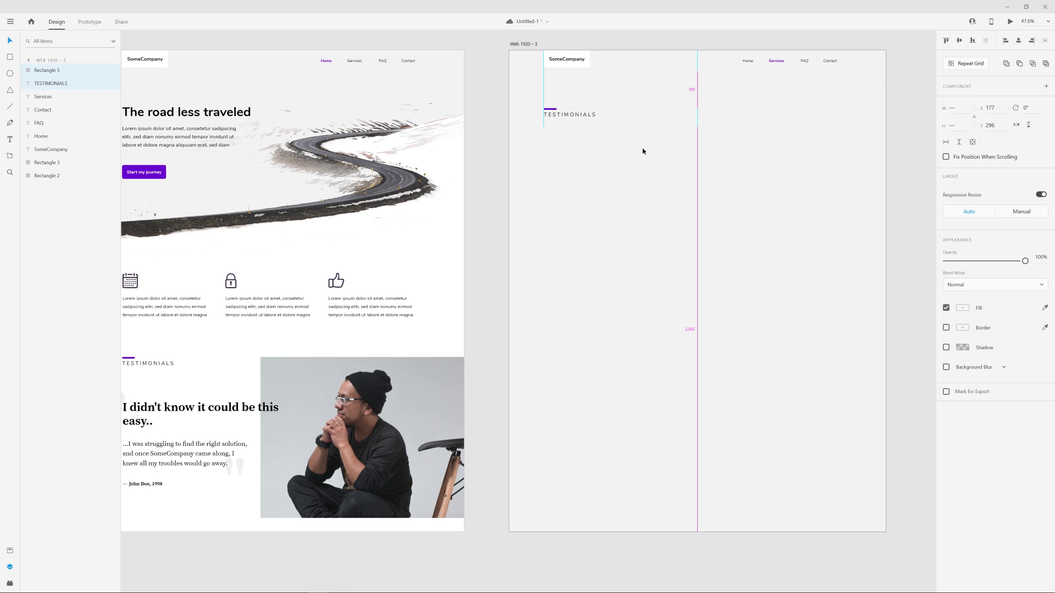
click(643, 152)
double_click(584, 114)
click(585, 114)
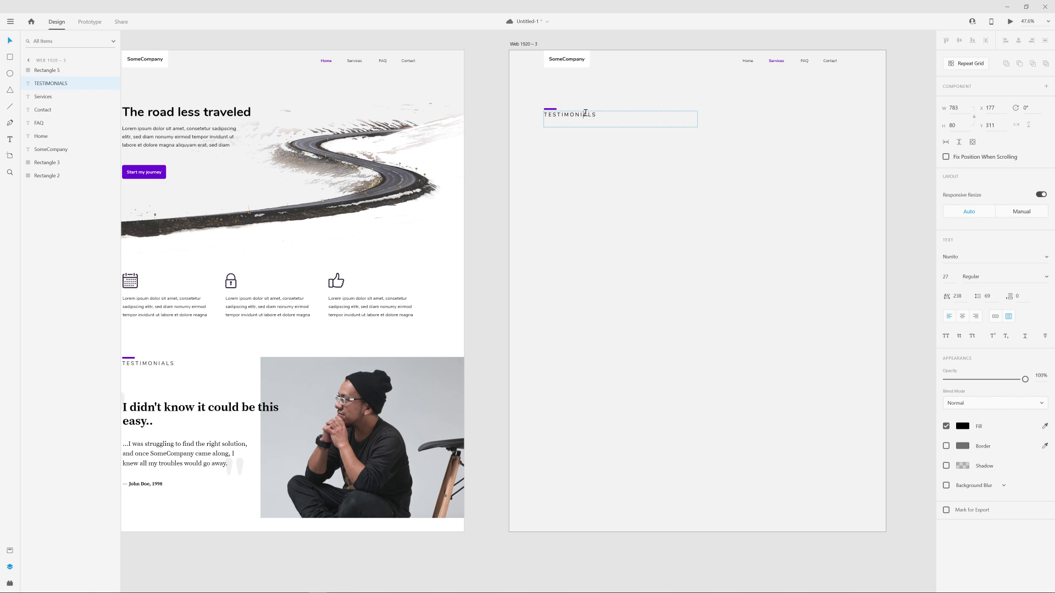
key(ctrl+a)
text(SERVICES)
key(Escape)
key(Escape)
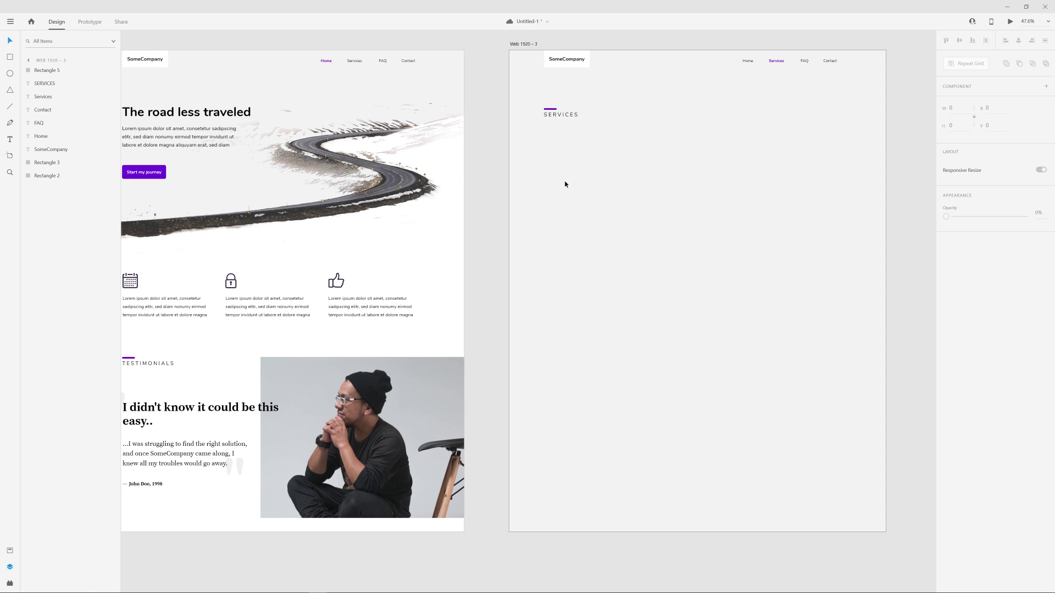
- Copy the bold testimonial quote heading to the Services artboard and place it below the SERVICES label at Y 423
scroll(566, 181, up, 2)
drag(628, 200, 648, 212)
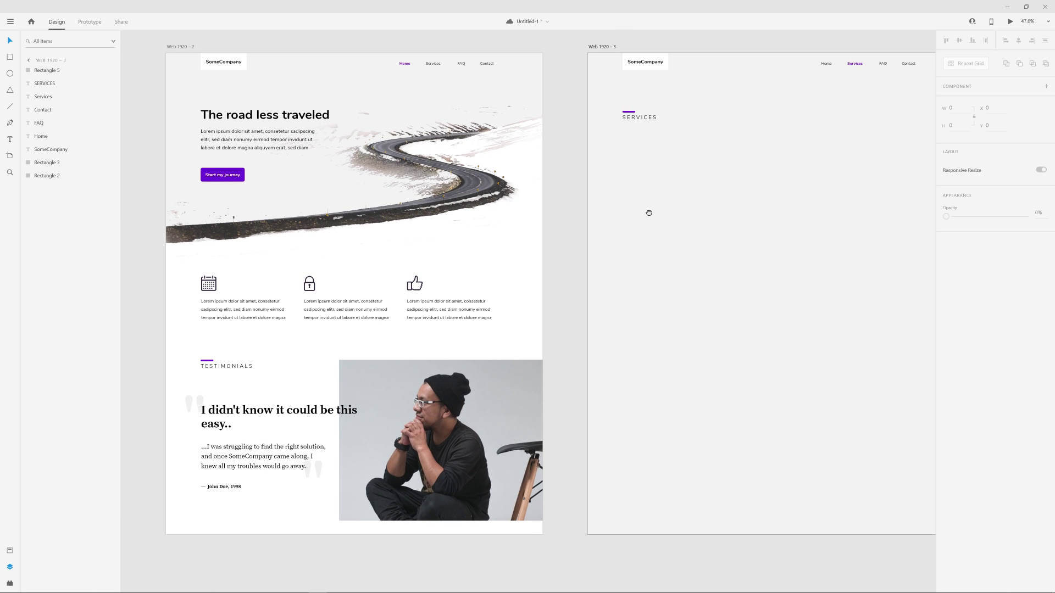
click(245, 419)
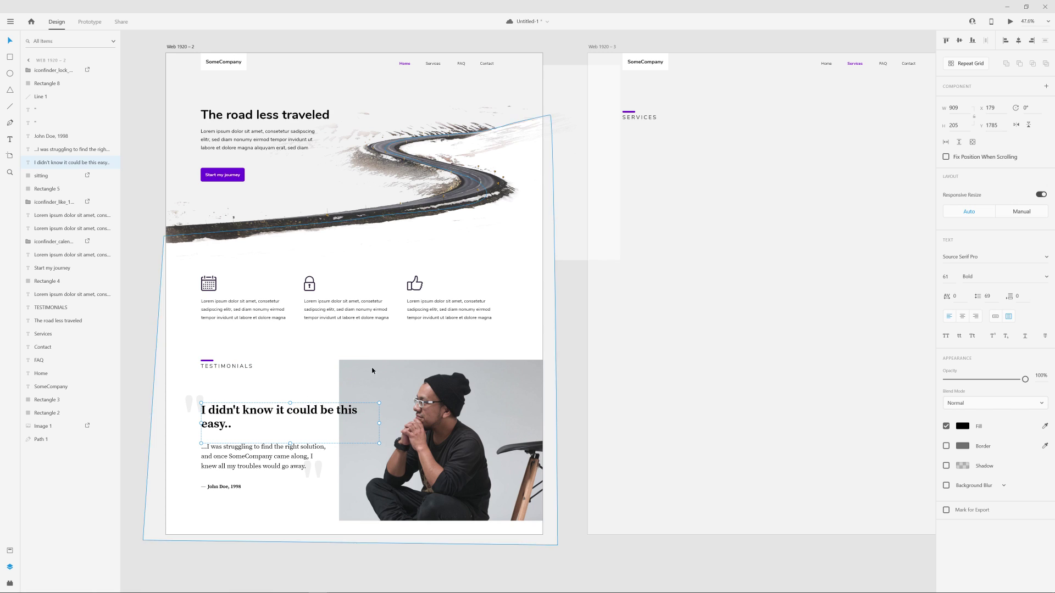
click(646, 144)
key(ctrl+v)
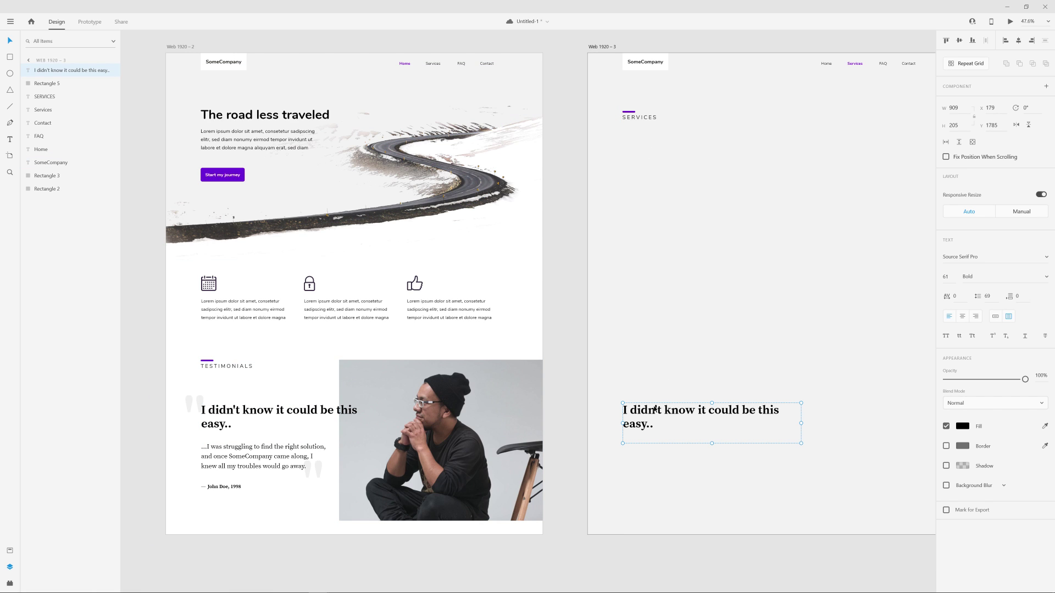
drag(655, 407, 662, 145)
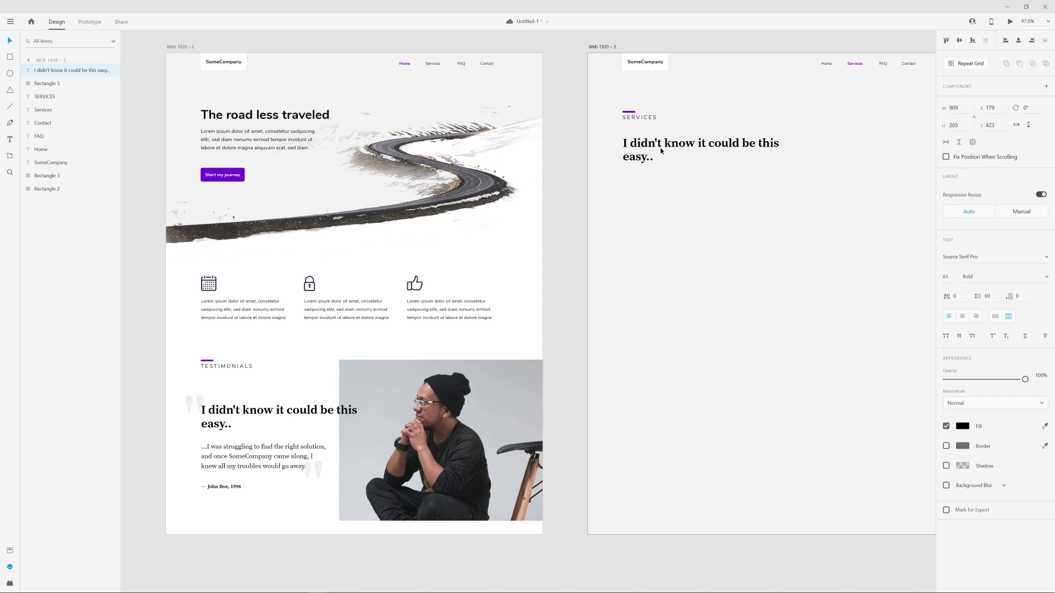
drag(661, 150, 661, 150)
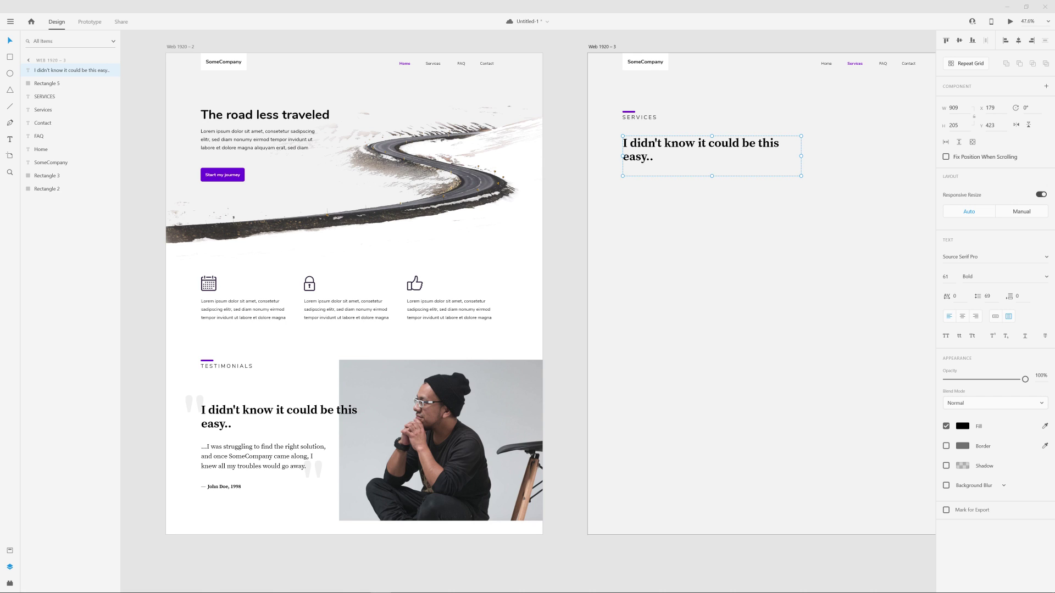
- Replace the copied heading's text with "We don't just service, we serve you."
double_click(652, 149)
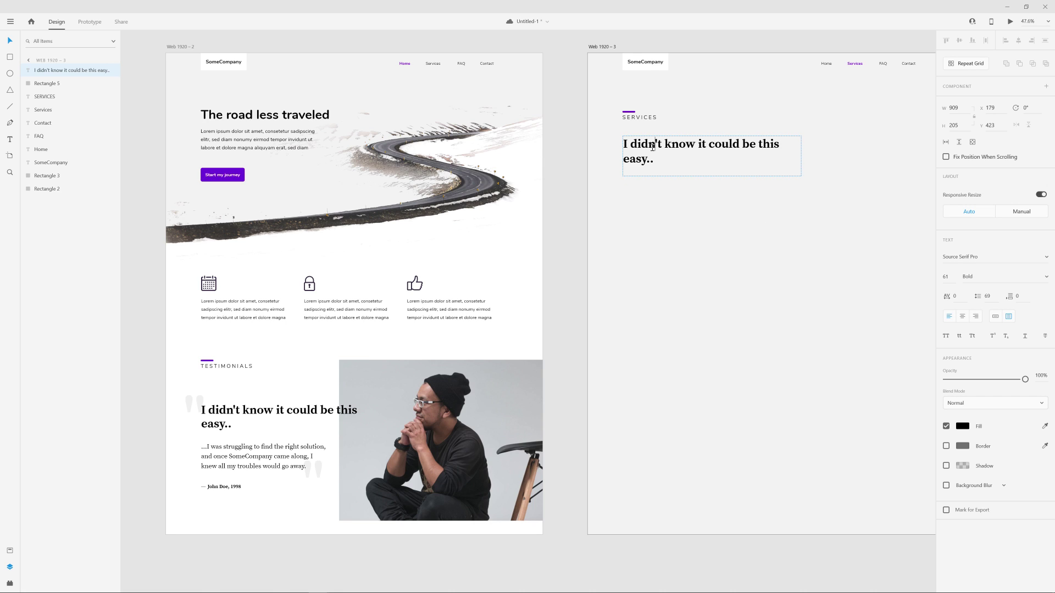
key(ctrl+a)
text(wE DON'T)
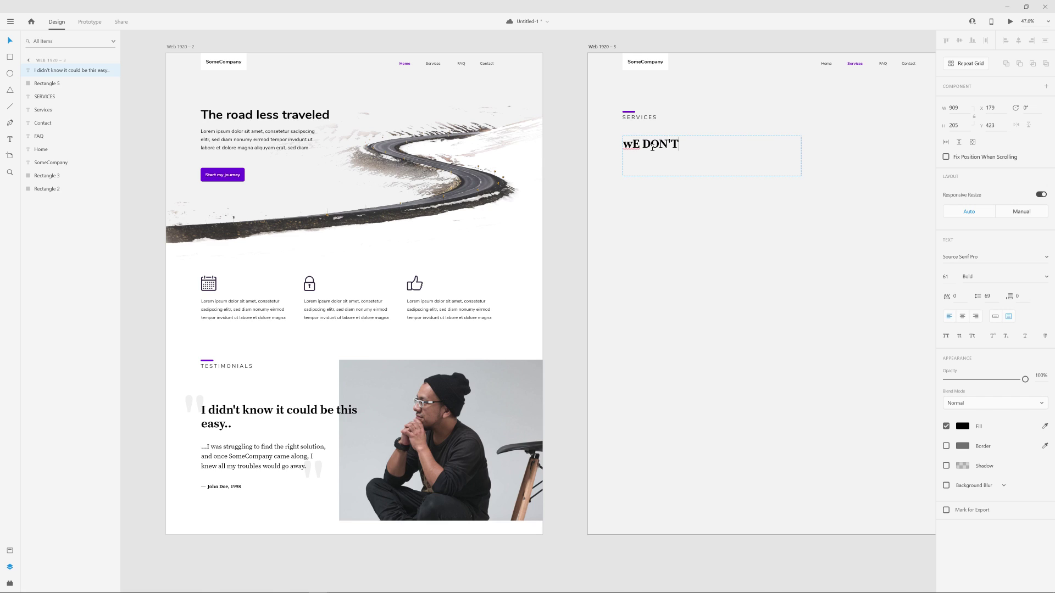
key(ctrl+a)
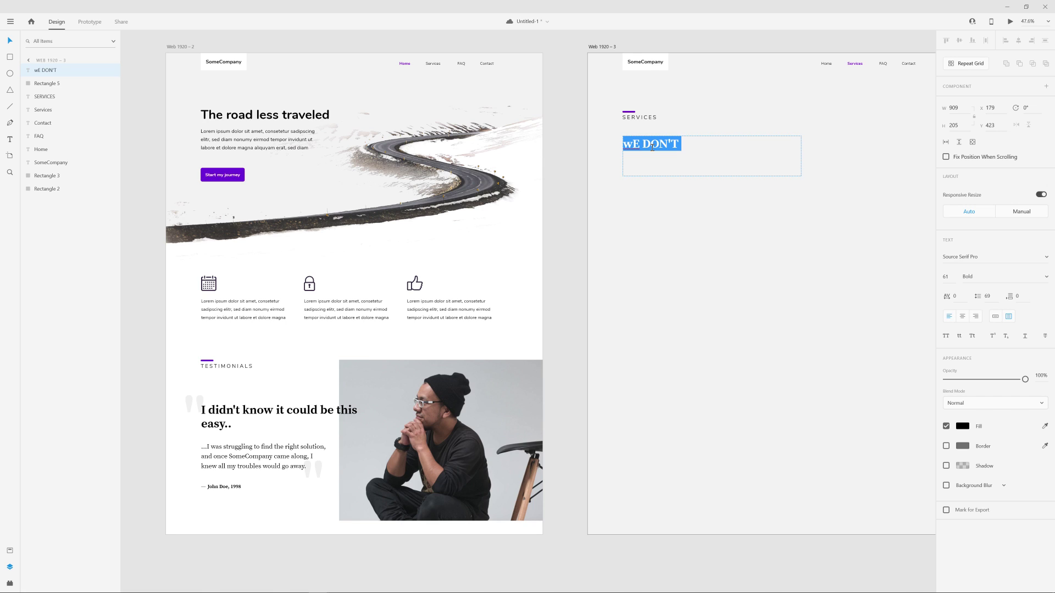
text(Wed)
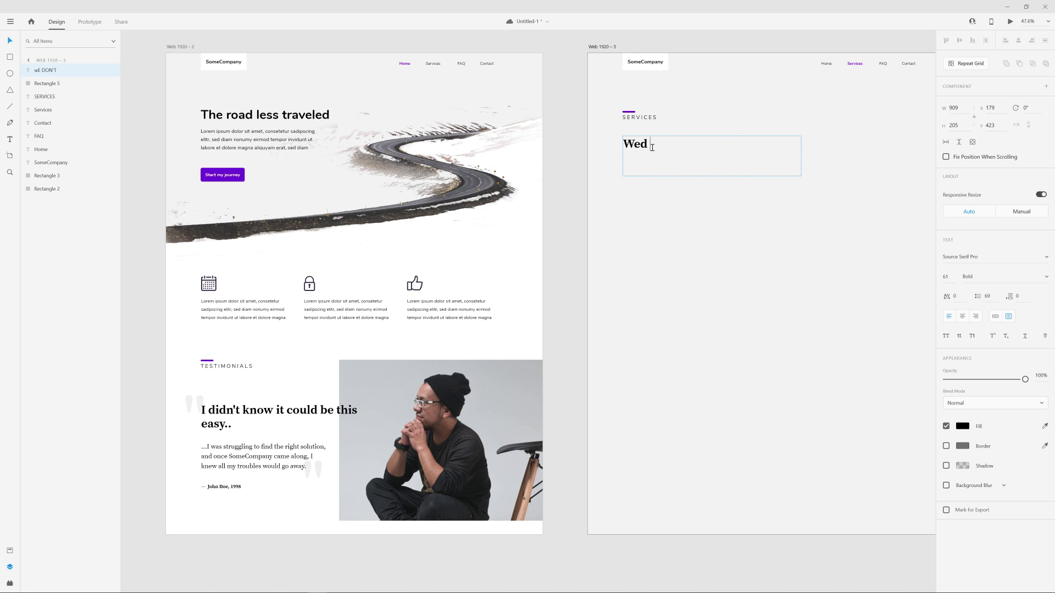
key(BackSpace)
text(don't just service, we serve you.)
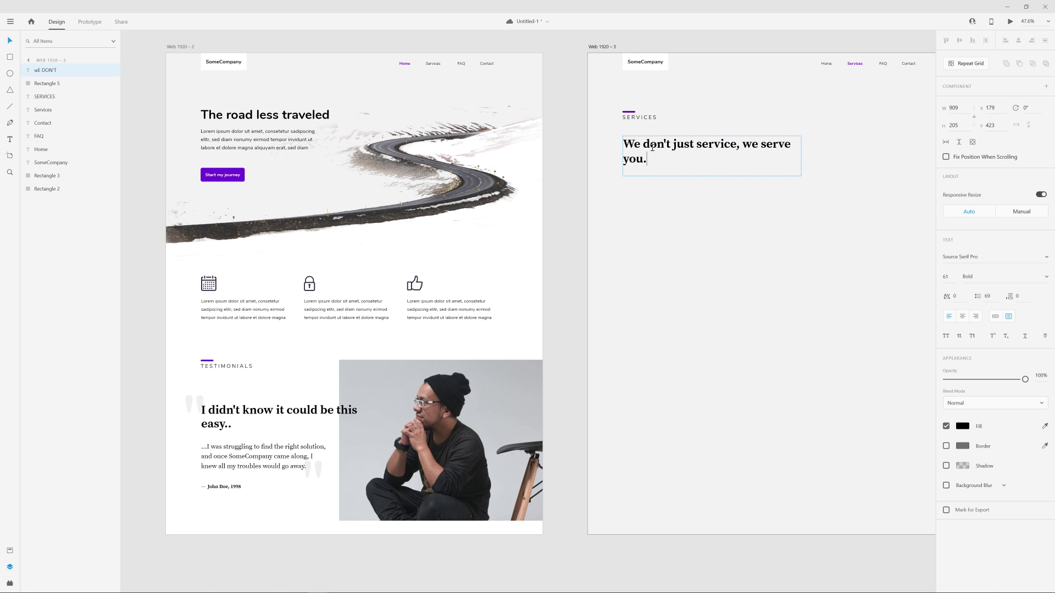
key(Escape)
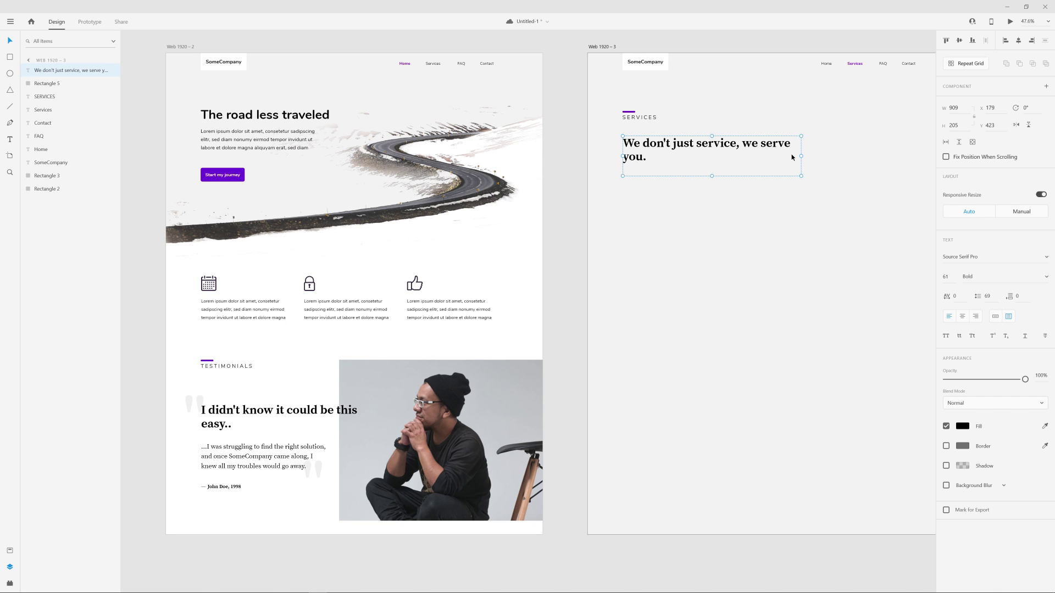
- Resize the new heading's text box to 1065 wide and 74 high so it fits the text on one line
drag(801, 156, 832, 156)
drag(771, 117, 543, 127)
click(492, 98)
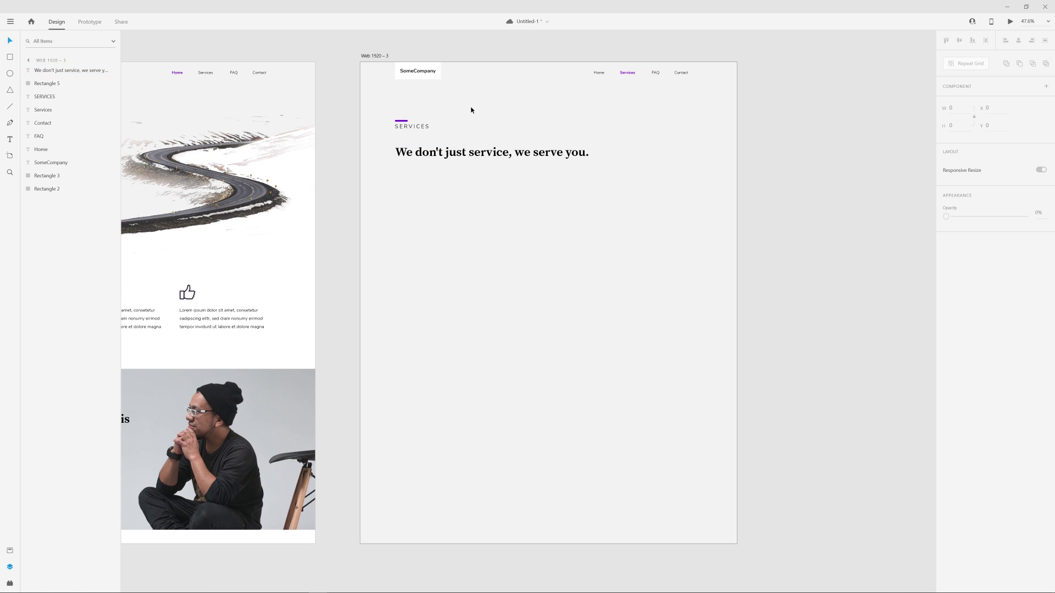
scroll(512, 114, up, 3)
click(487, 167)
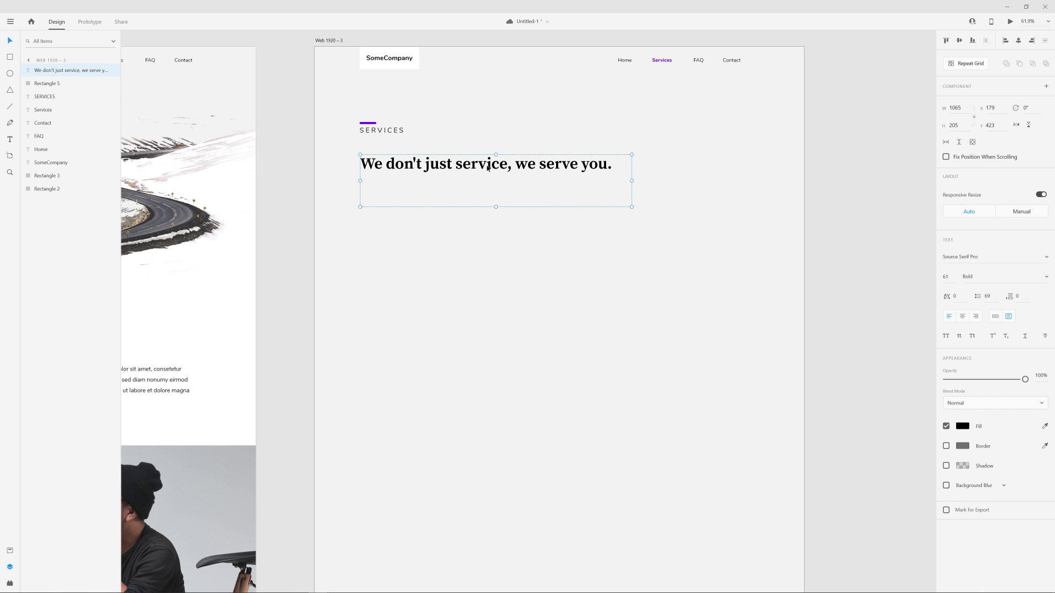
click(824, 195)
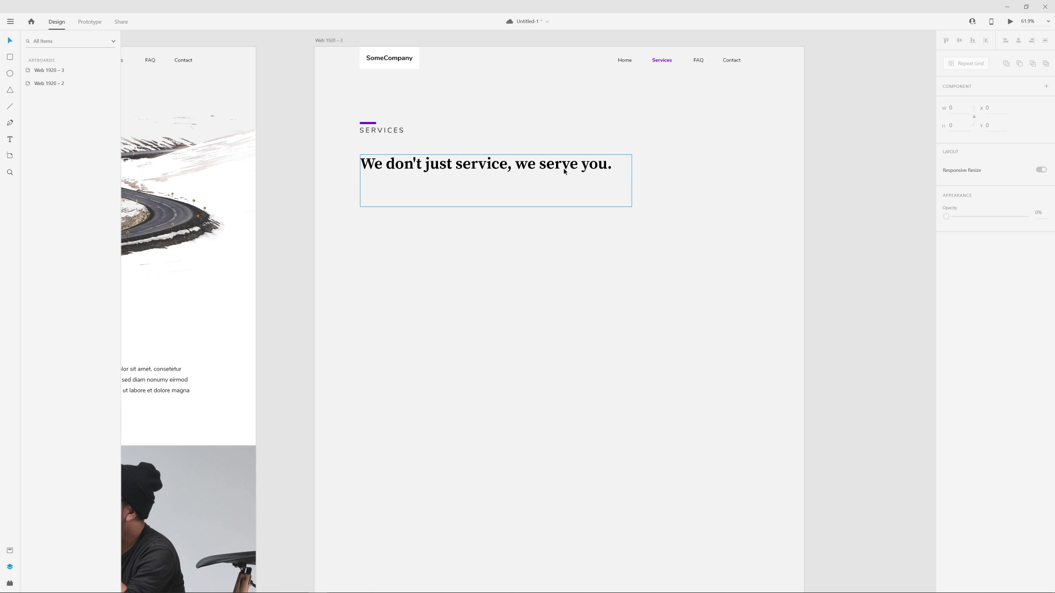
click(515, 170)
drag(496, 208, 497, 180)
click(849, 164)
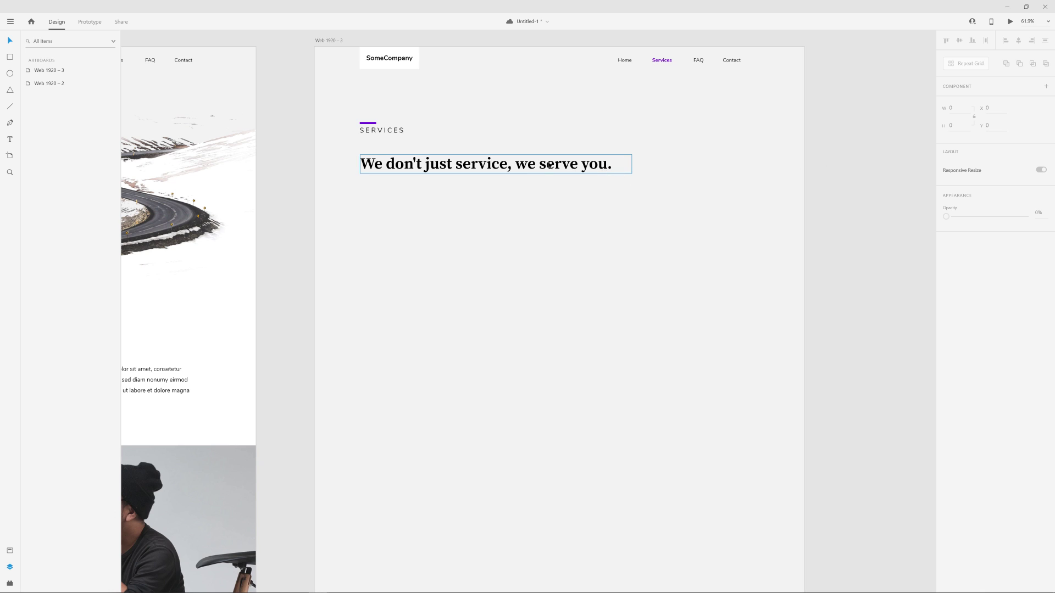
- Nudge the "We don't just service, we serve you." heading up to Y 418, closer to the SERVICES label
click(621, 165)
key(Up)
key(Up)
key(Up)
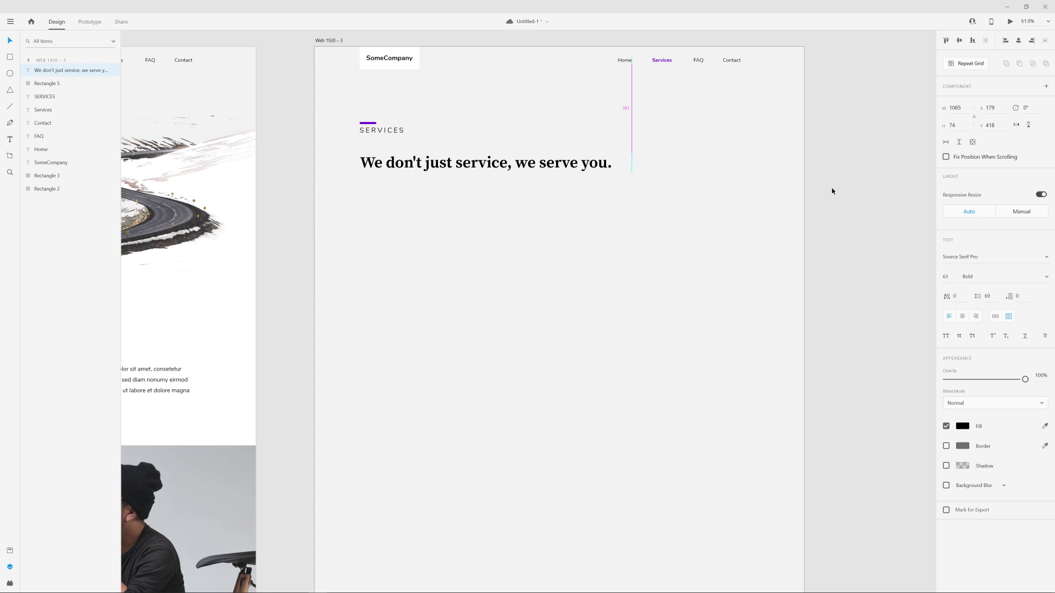
click(841, 192)
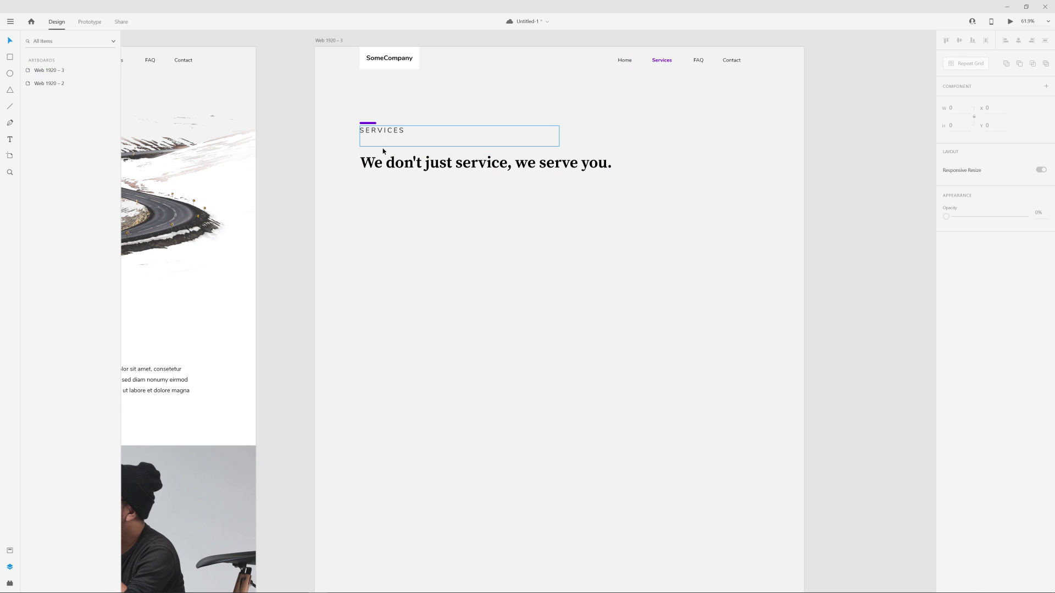
scroll(537, 181, down, 3)
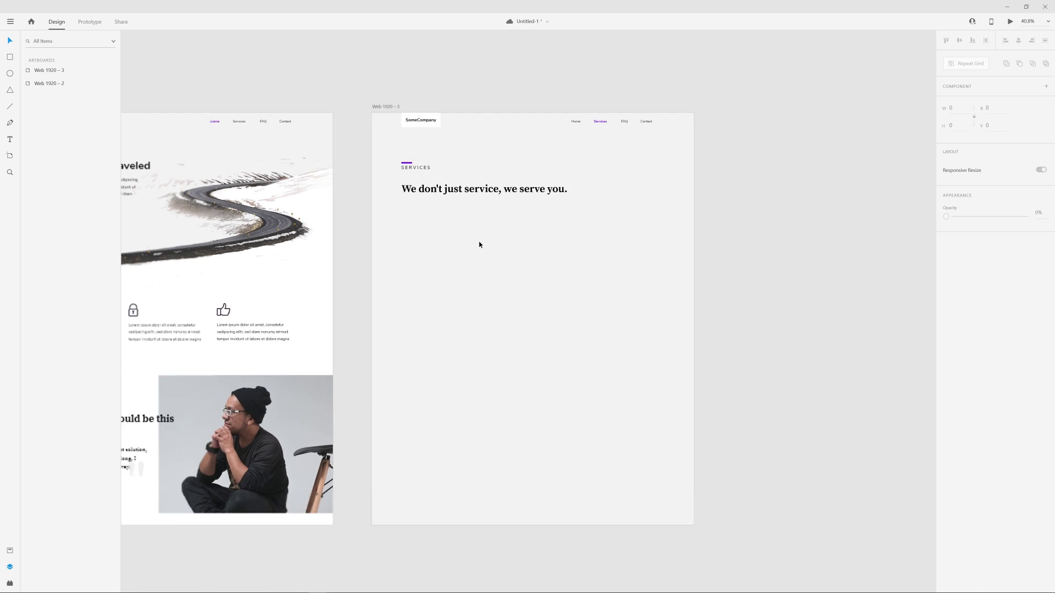
scroll(282, 337, up, 5)
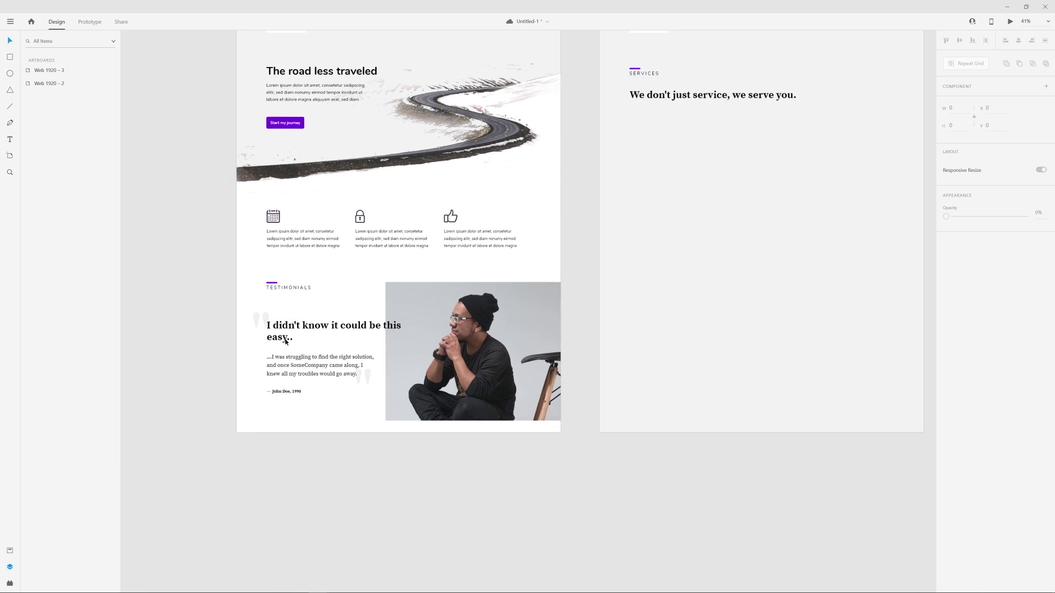
scroll(447, 282, down, 5)
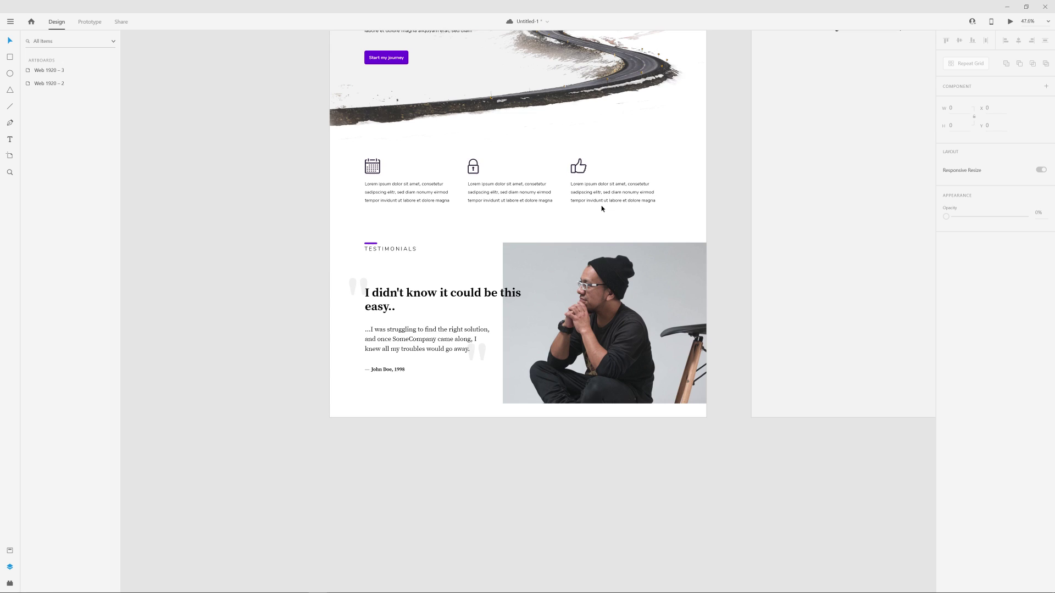
scroll(601, 207, up, 3)
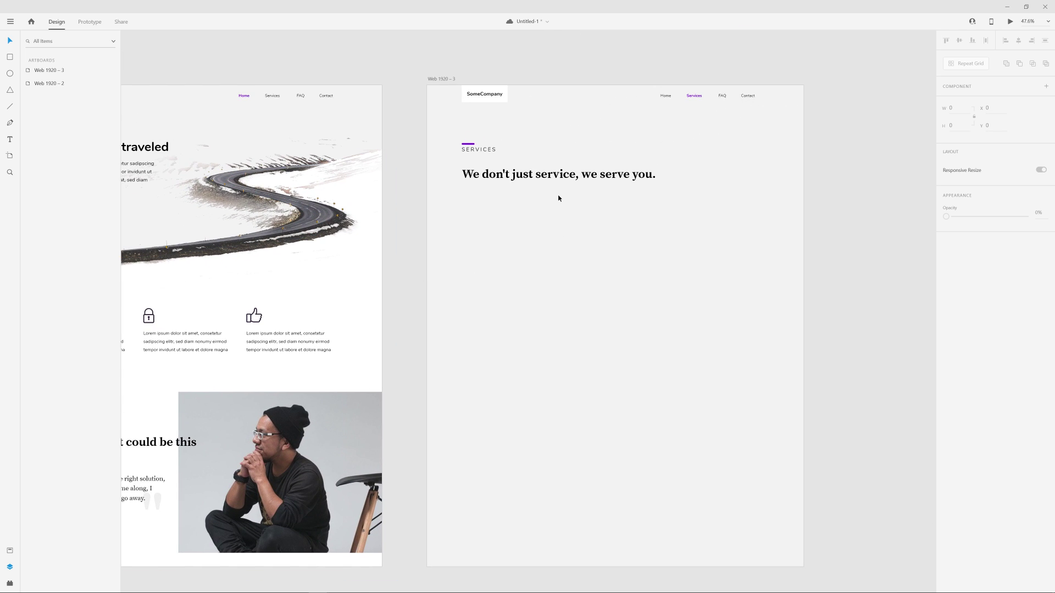
scroll(559, 198, up, 1)
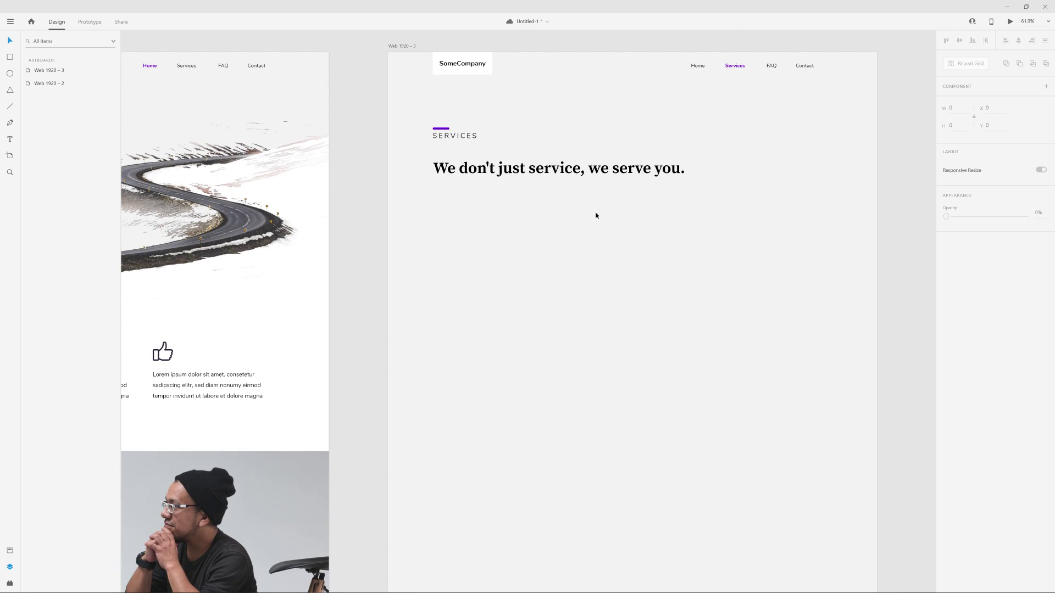
- Copy the paragraph under "The road less traveled" to the Services artboard and place it below the new heading at X 177, Y 519
scroll(329, 215, left, 5)
scroll(330, 215, down, 1)
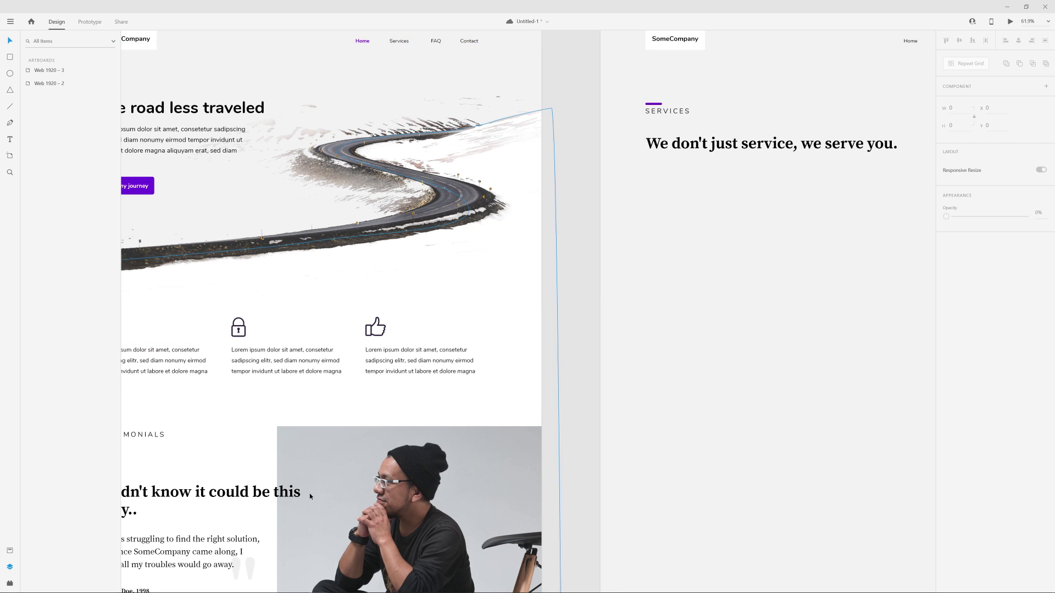
drag(720, 214, 430, 289)
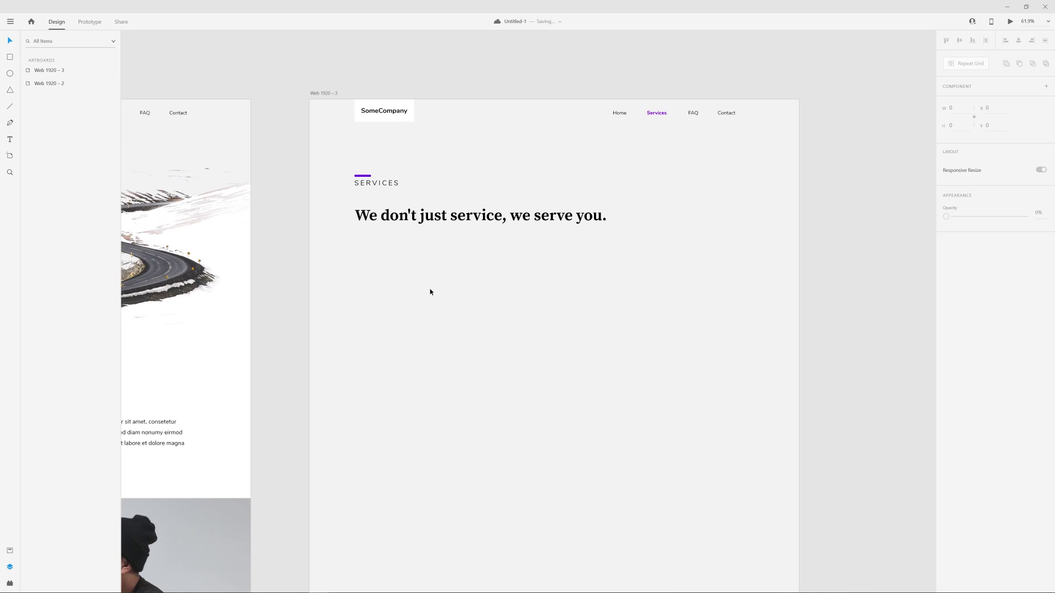
scroll(440, 265, down, 3)
drag(431, 295, 587, 225)
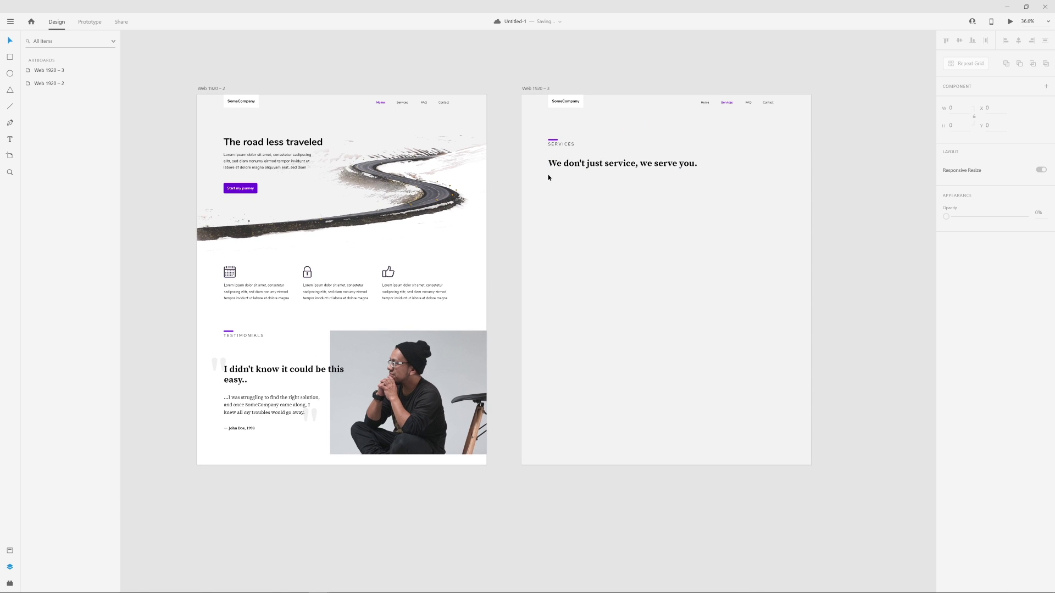
drag(548, 174, 700, 199)
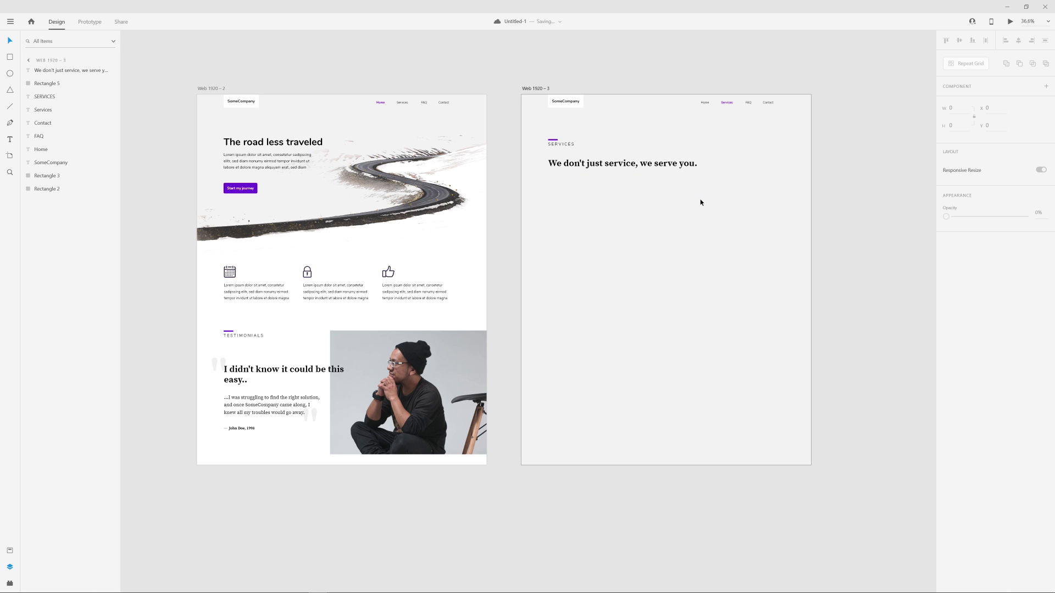
click(258, 291)
click(627, 195)
text(Lorem ipsum dolor sit amet, consetetur sadipscing elitr, sed diam nonumy eirmod tempor invidunt ut labore et dolore magna aliquyam erat, sed diam)
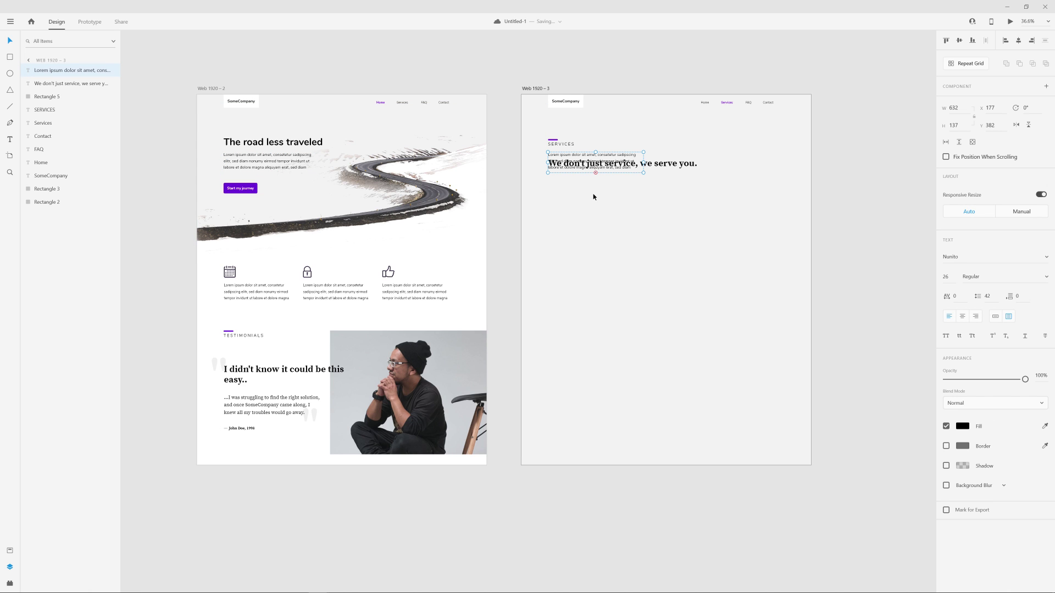
drag(608, 156, 607, 178)
- Widen the copied Lorem ipsum paragraph's text box to about 945 so its lines nearly match the heading's length
scroll(624, 186, up, 4)
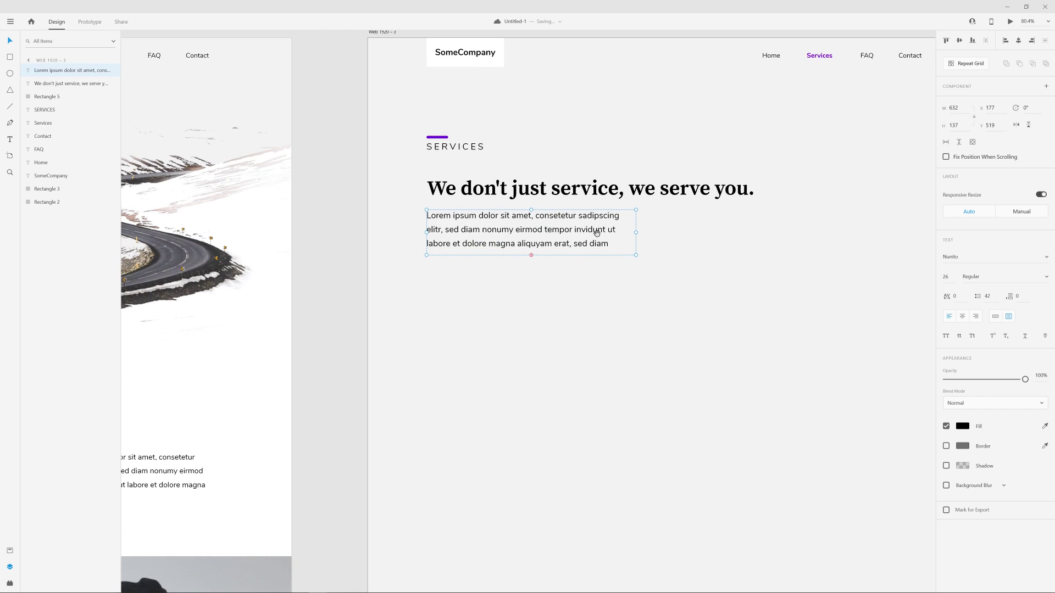
drag(636, 233, 740, 231)
click(747, 268)
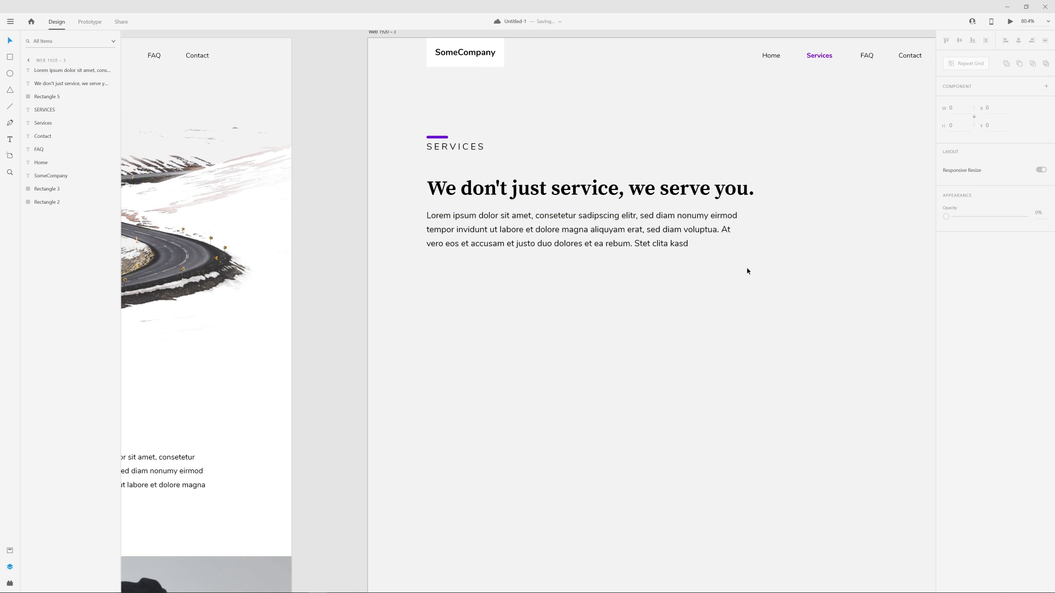
- Move the Lorem ipsum paragraph further down to leave more space below the heading
click(638, 242)
drag(634, 239, 636, 252)
click(647, 304)
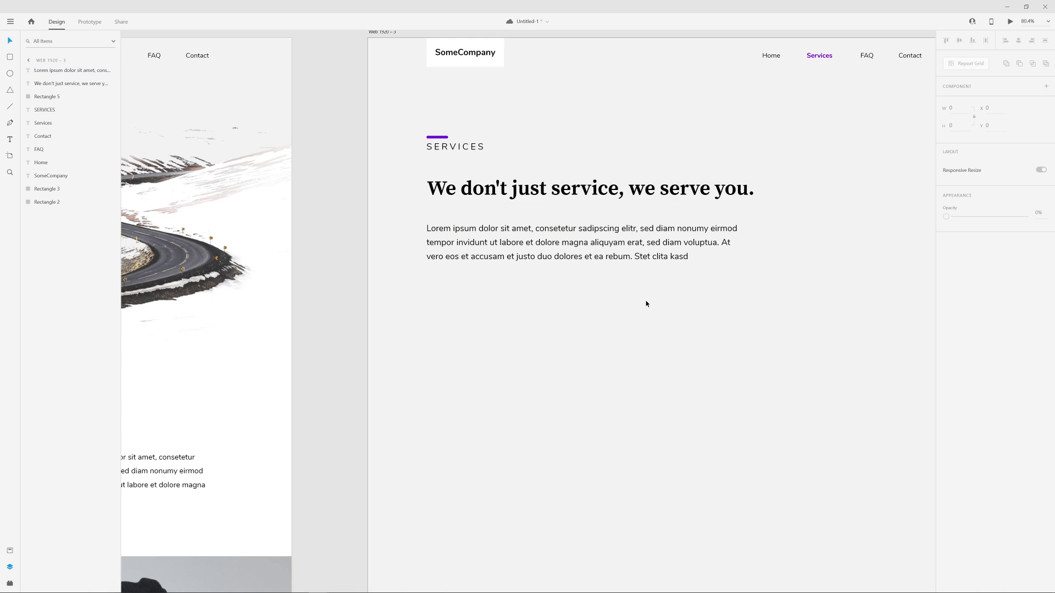
- Move the "We don't just service, we serve you." heading up to Y 408 and bring the paragraph up to Y 524
drag(598, 192, 597, 188)
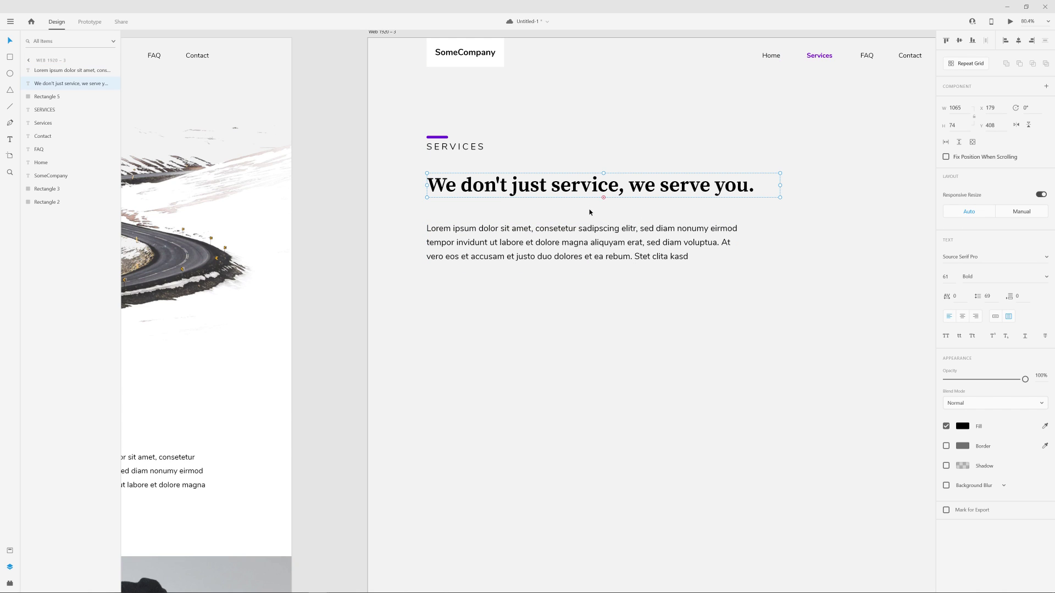
drag(588, 244, 585, 238)
click(736, 278)
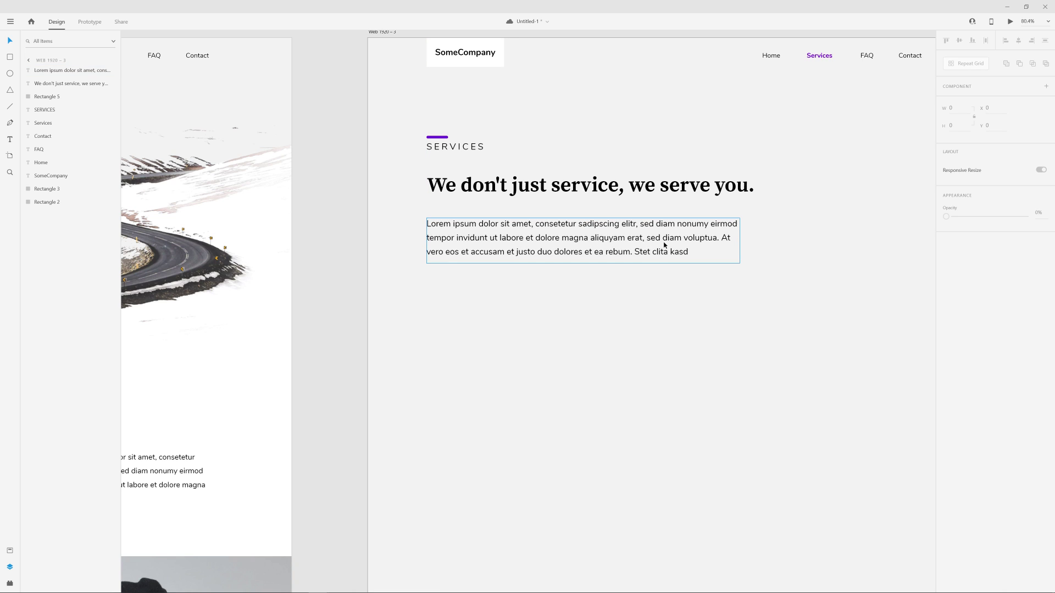
drag(731, 236, 728, 229)
click(765, 274)
- Nudge the Lorem ipsum paragraph down to Y 531 to fine-tune its distance from the heading
scroll(766, 274, down, 5)
drag(791, 262, 652, 250)
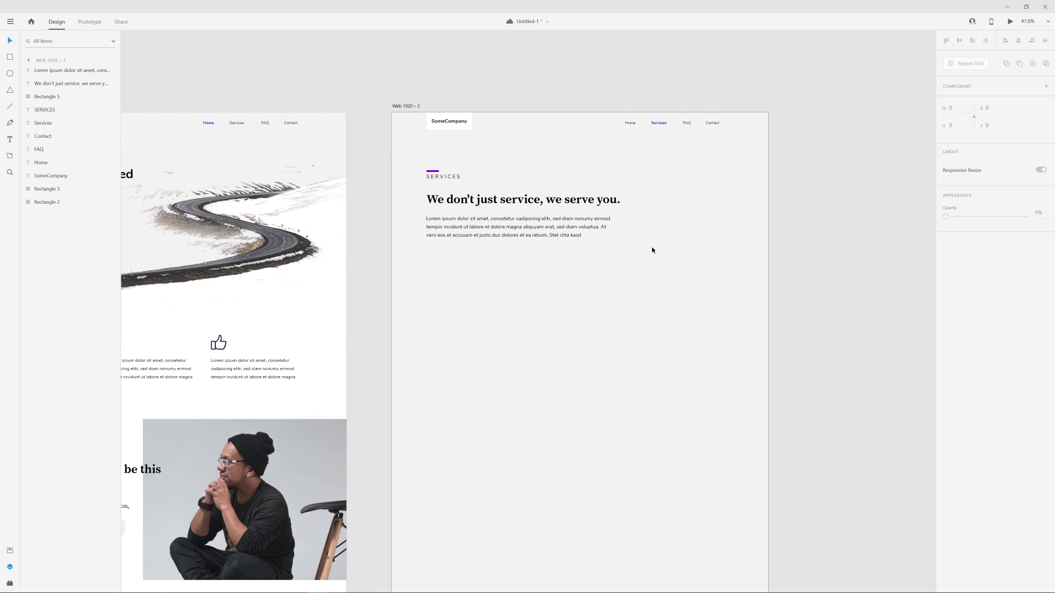
drag(475, 287, 511, 261)
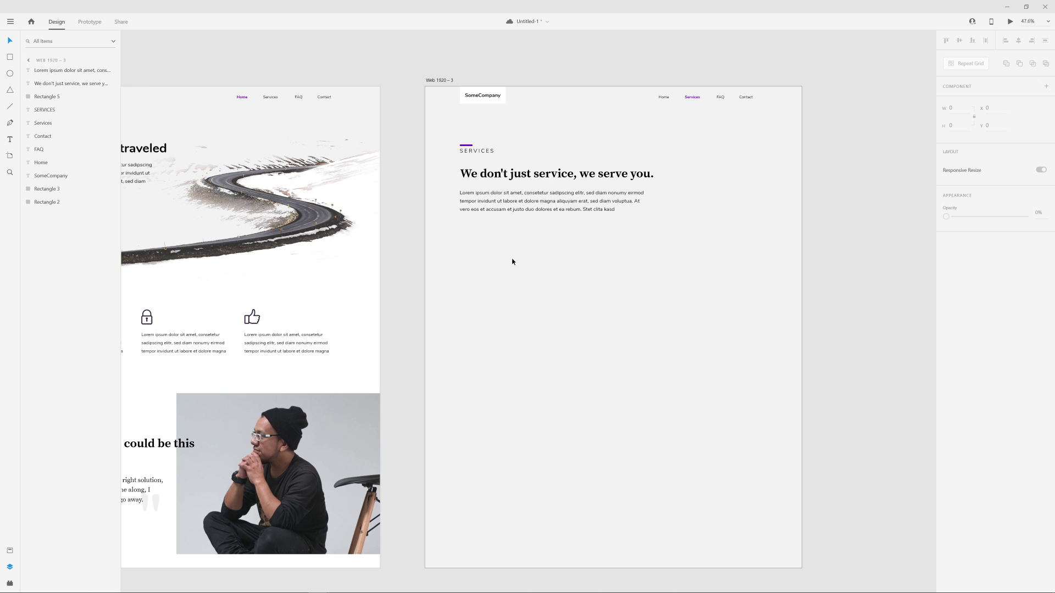
click(497, 175)
click(499, 202)
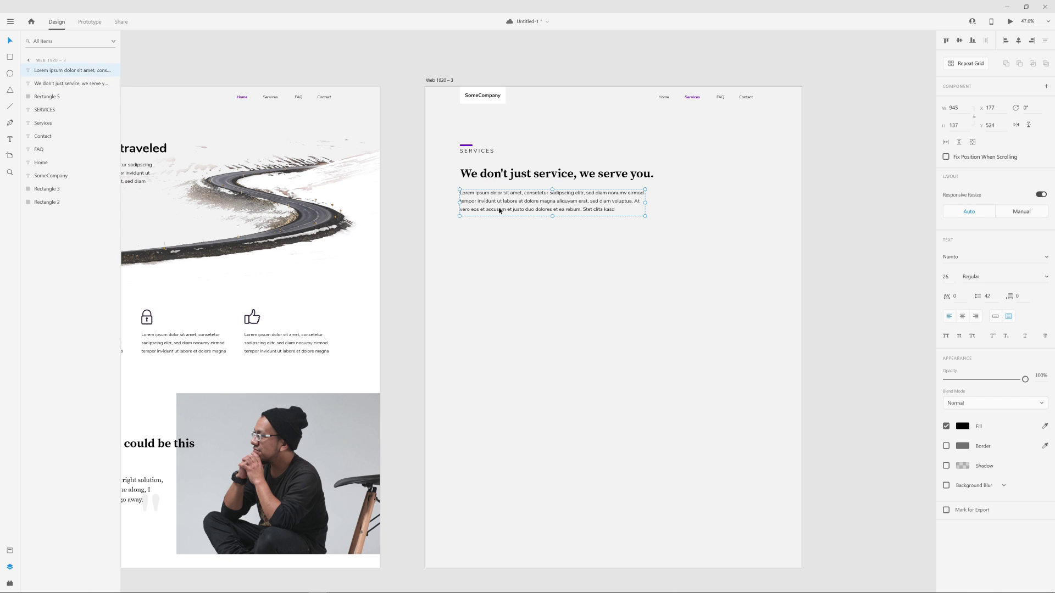
- Try widening the paragraph's text box to about 1470 so it extends past the Contact link
click(575, 273)
drag(721, 168, 747, 203)
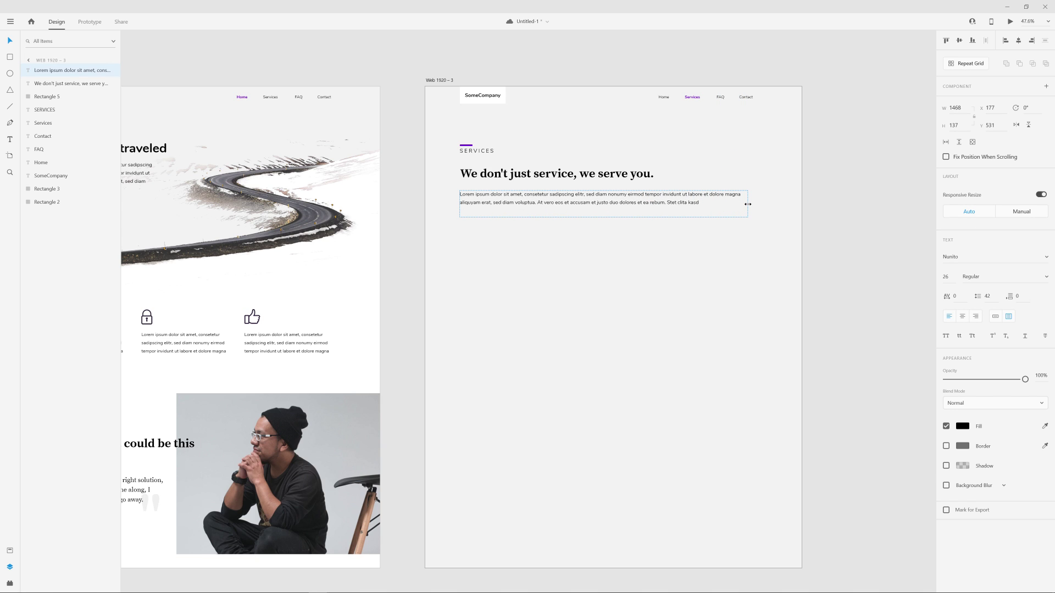
click(804, 303)
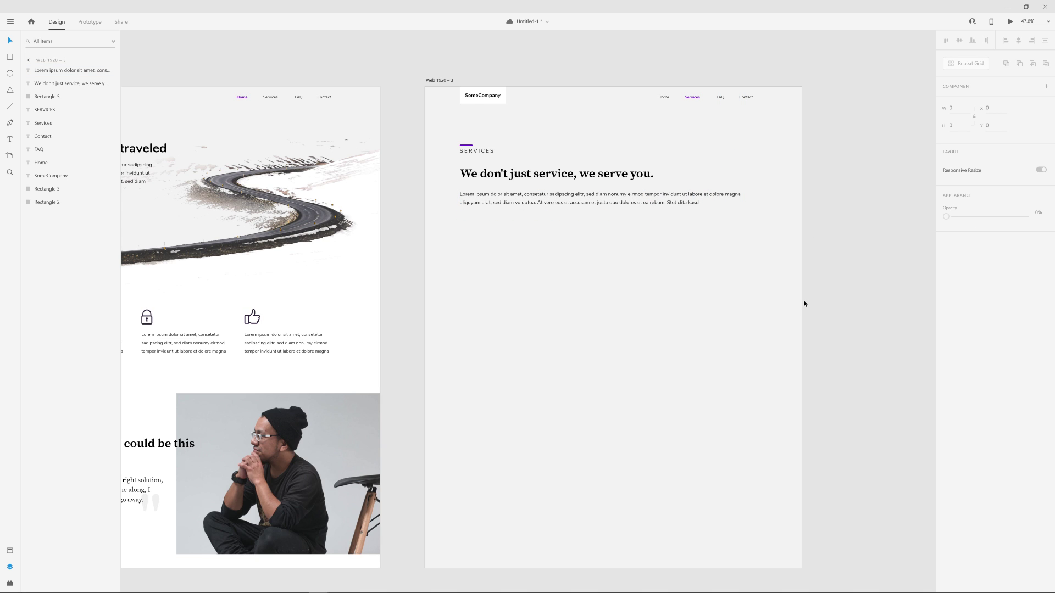
- Narrow the paragraph's text box to about 1006 so it wraps roughly at the heading's width
scroll(648, 273, up, 3)
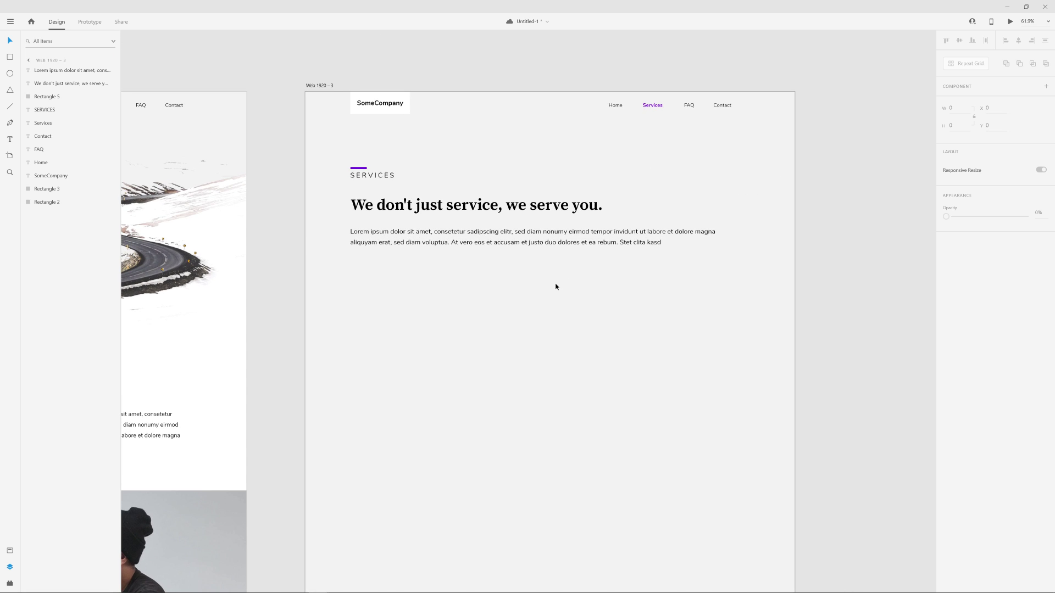
click(654, 240)
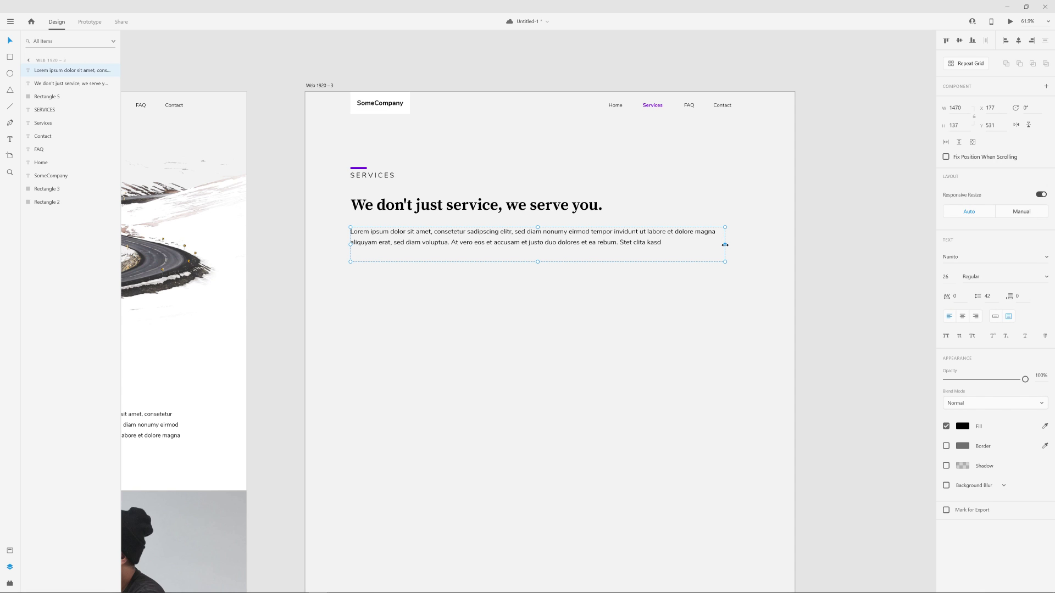
drag(724, 245, 607, 247)
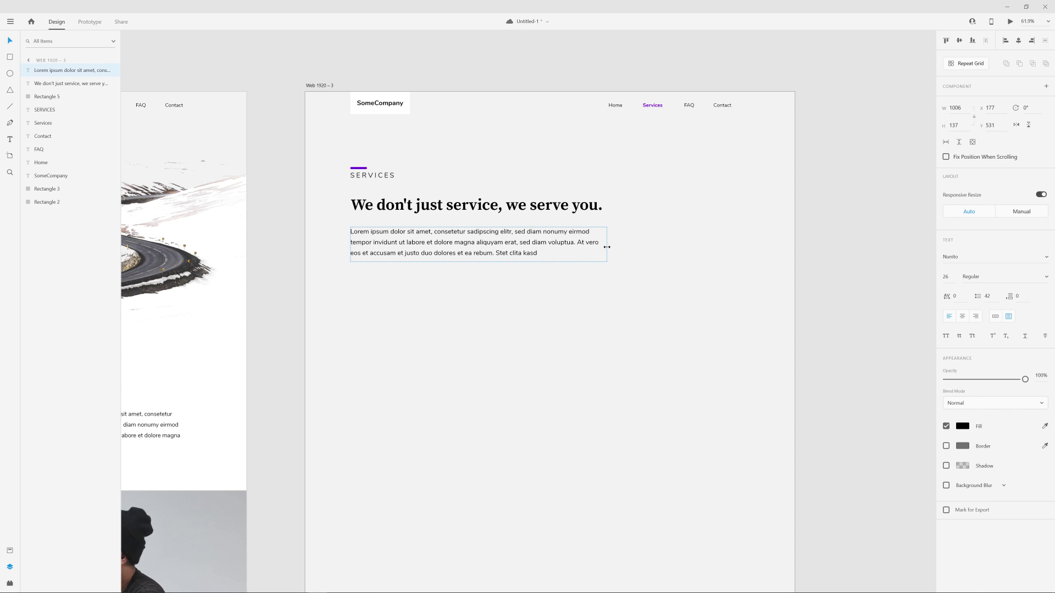
click(612, 286)
- Compare the Services page layout with the landing page and examine the empty area beside the heading and paragraph
drag(535, 337, 658, 272)
scroll(563, 310, down, 2)
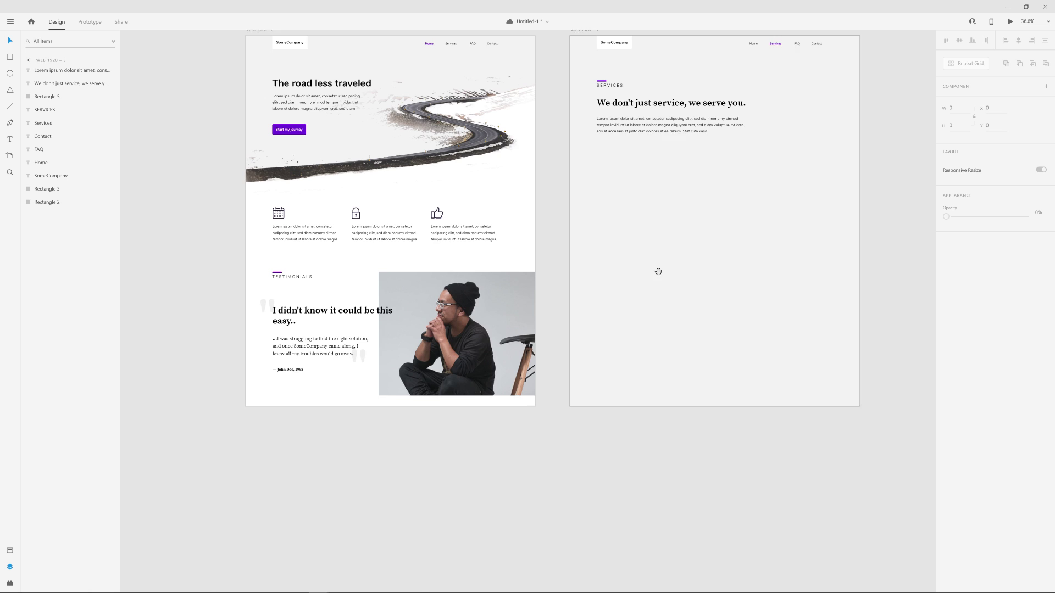
scroll(658, 272, up, 4)
scroll(733, 231, down, 4)
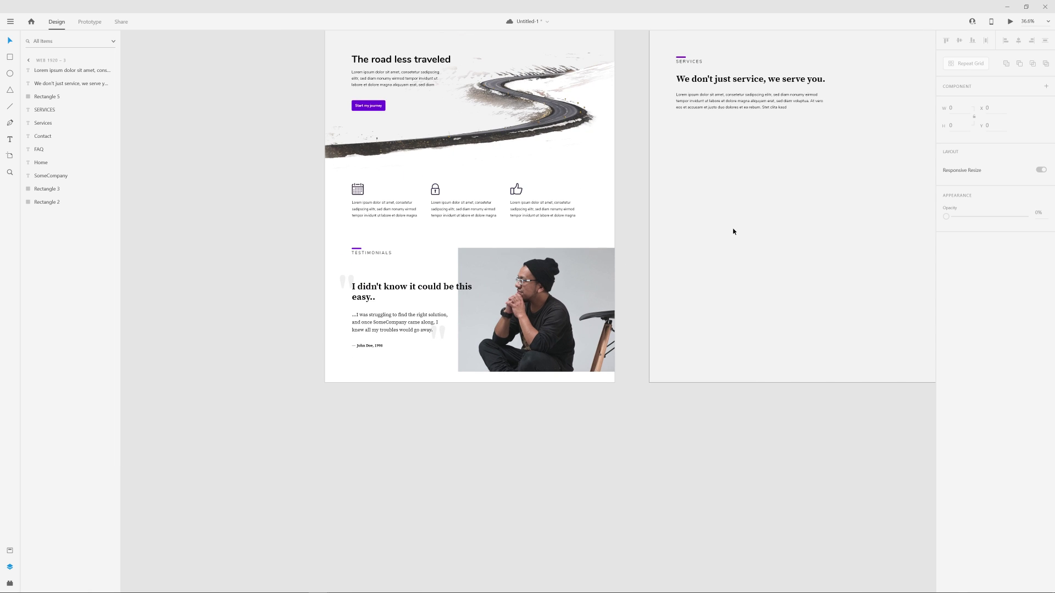
drag(774, 214, 532, 306)
scroll(537, 274, up, 4)
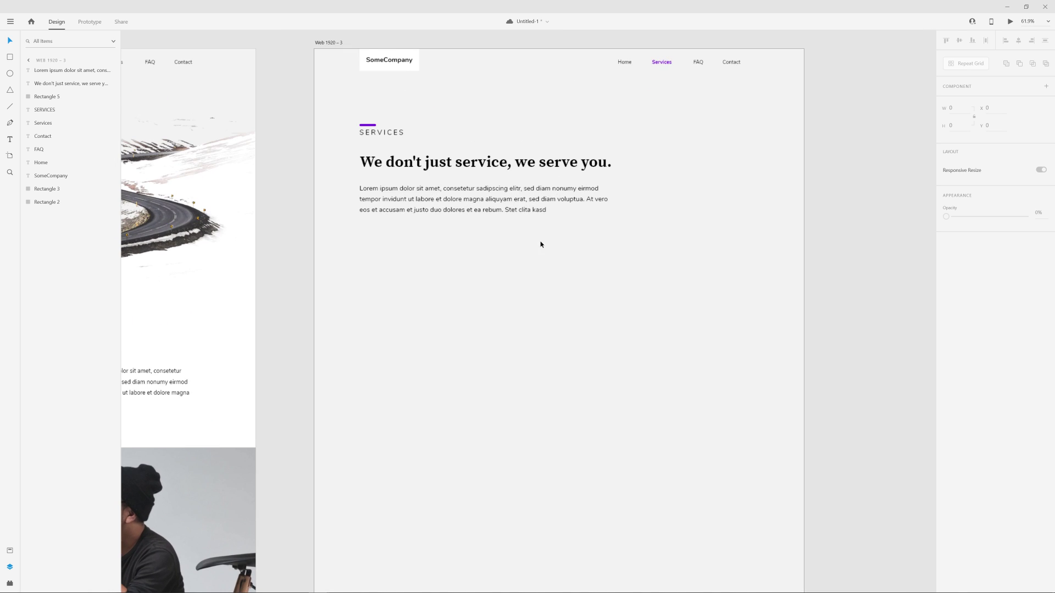
scroll(617, 230, up, 1)
scroll(632, 204, right, 1)
drag(698, 169, 591, 254)
click(601, 224)
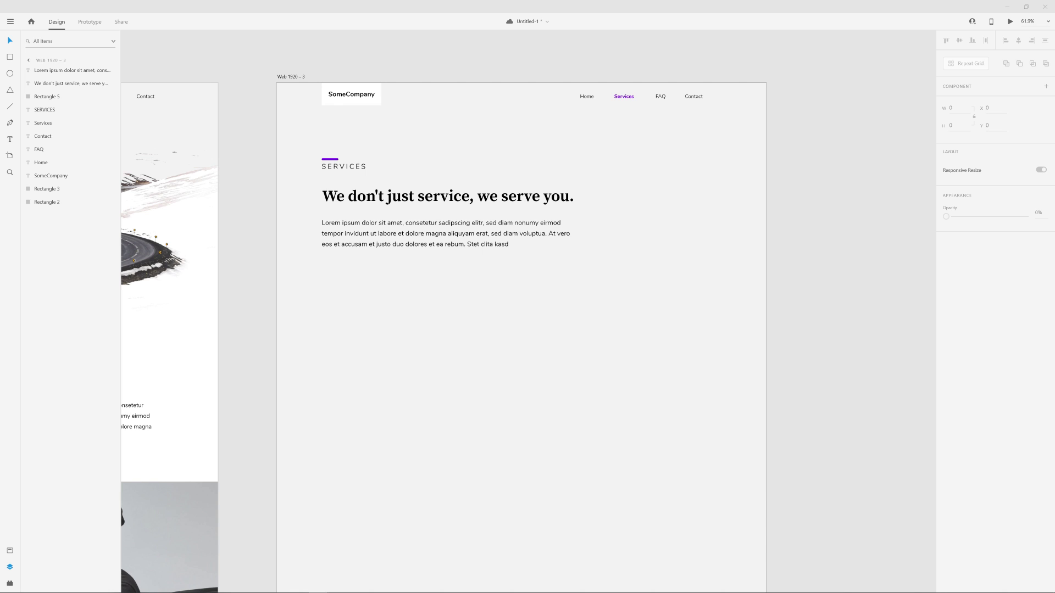
key(alt+Tab)
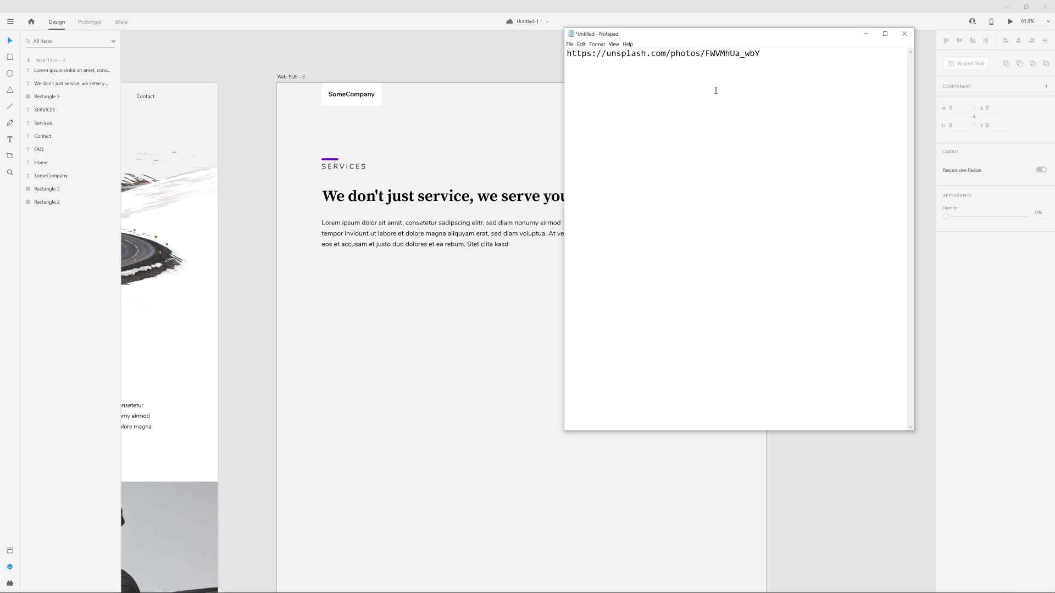
key(ctrl+a)
click(515, 74)
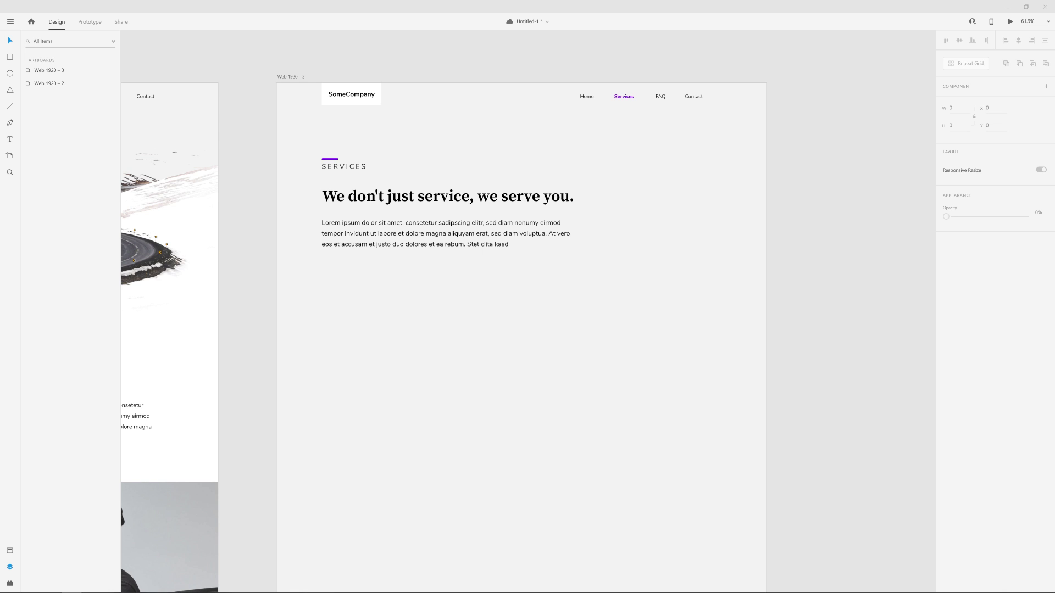
- Switch to the browser, try to show the downloaded photo of the woman with a phone in its folder, and return to the design
key(alt+Tab)
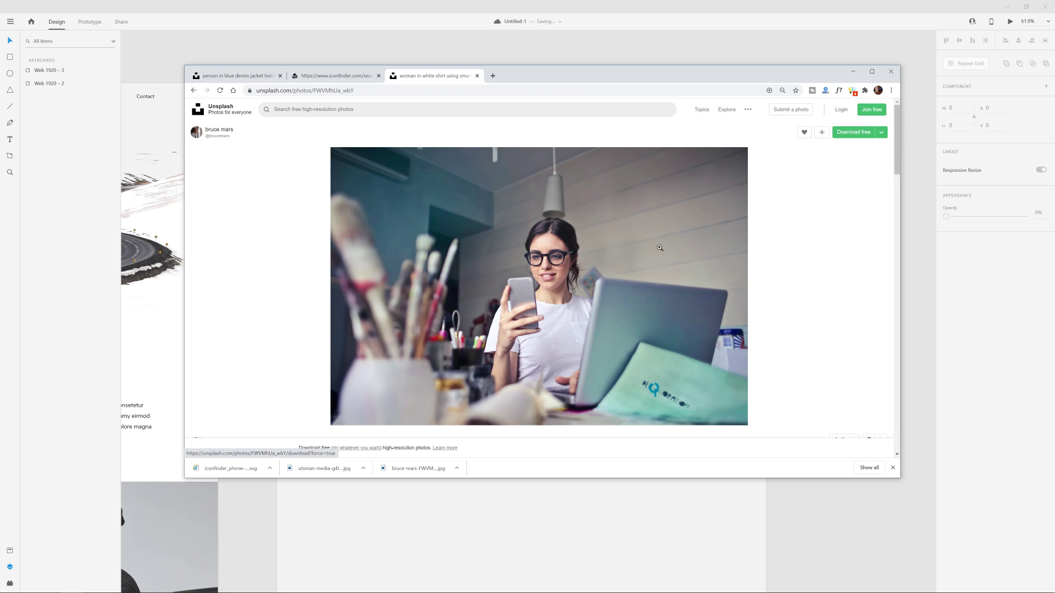
click(458, 472)
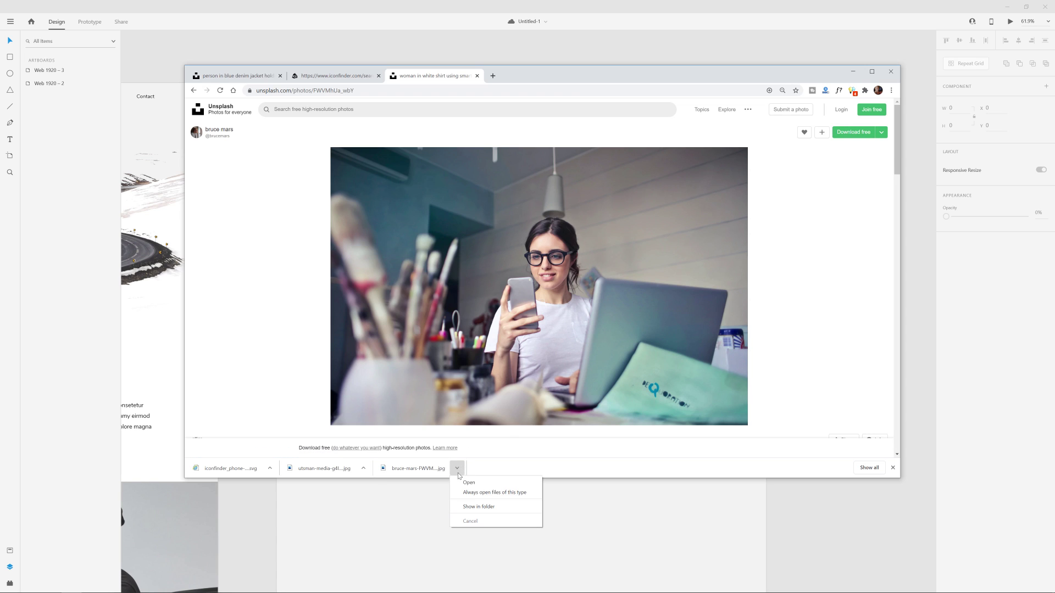
click(478, 506)
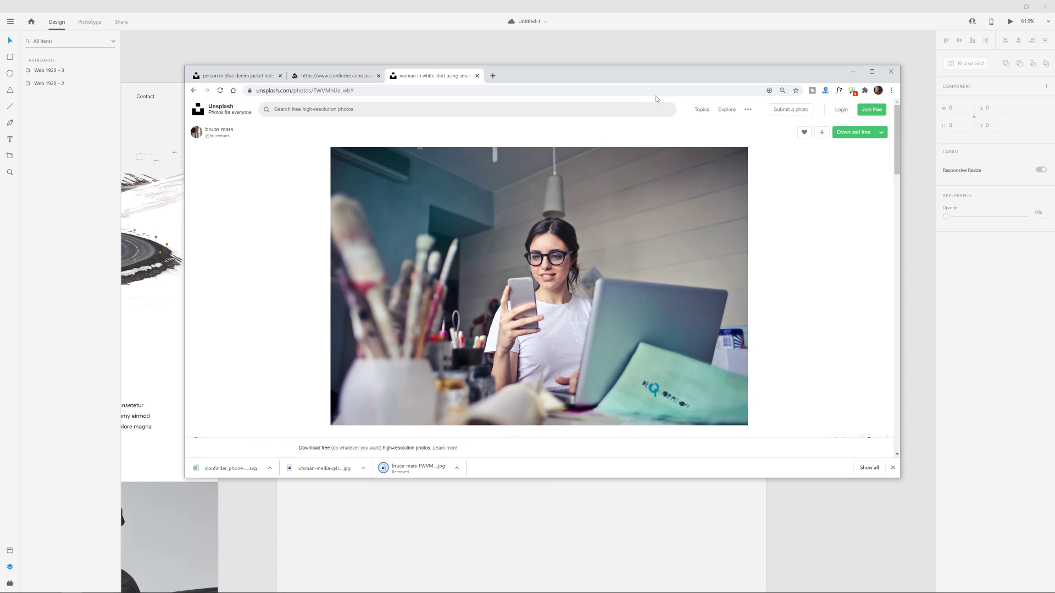
drag(655, 72, 683, 55)
click(747, 4)
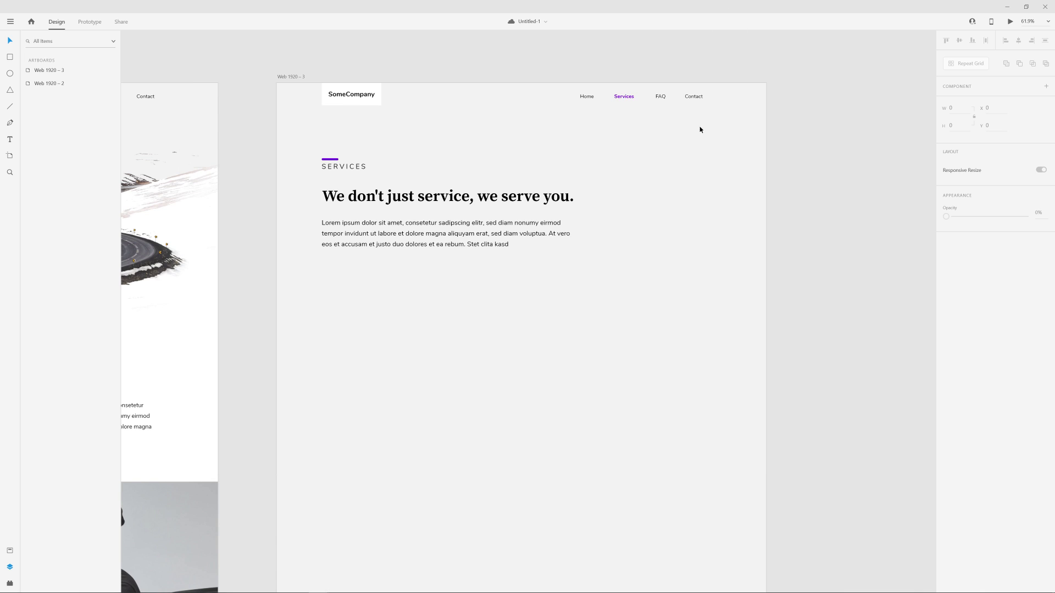
- Draw a rectangle about 454 wide and 333 high beside the heading and paragraph, at X 1217, Y 335, ending level with the Contact link
key(r)
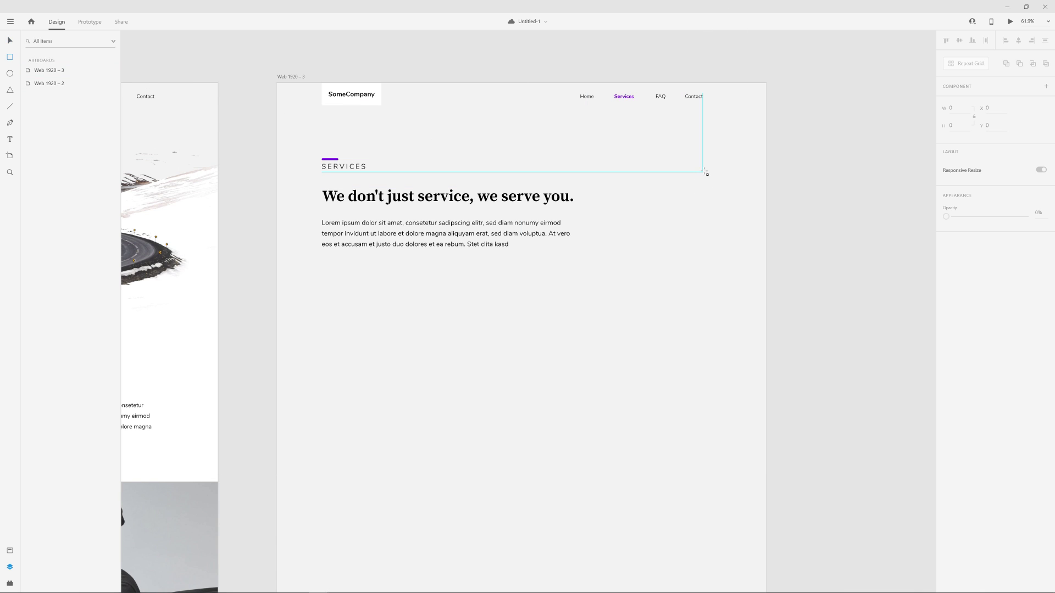
mouse_move(702, 168)
mouse_down()
mouse_move(682, 196)
mouse_move(587, 253)
mouse_up()
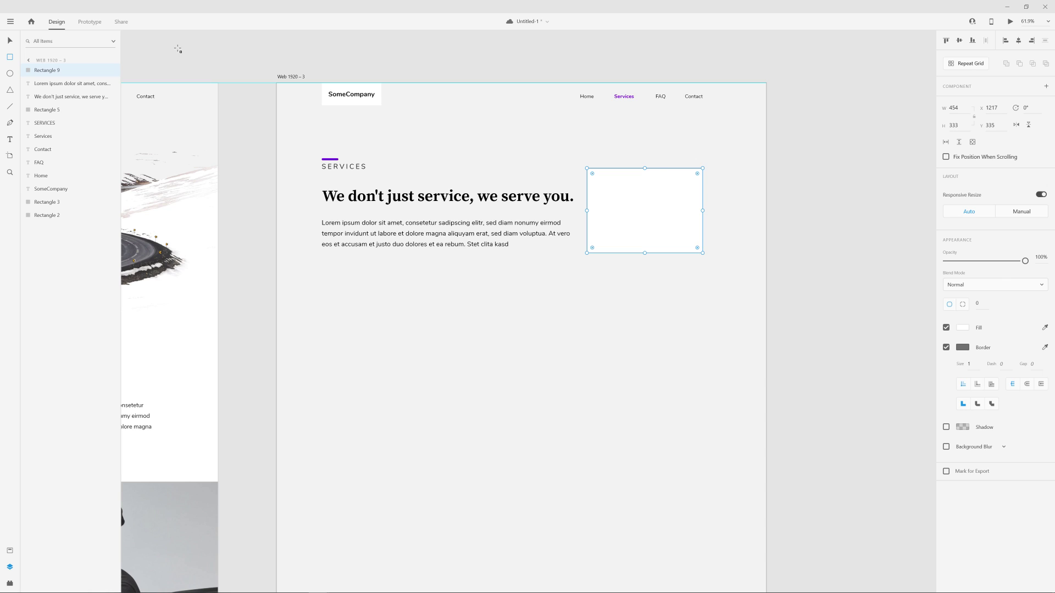
key(v)
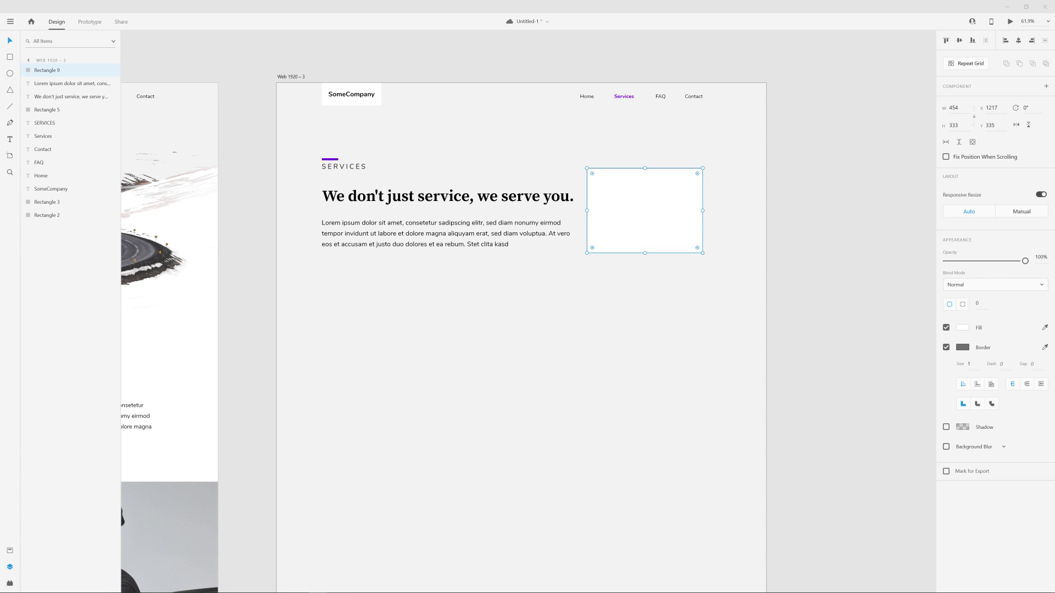
- Fill the rectangle with the downloaded photo of the woman with a phone, and enlarge and reposition it inside the frame to focus on her
drag(1004, 179, 641, 243)
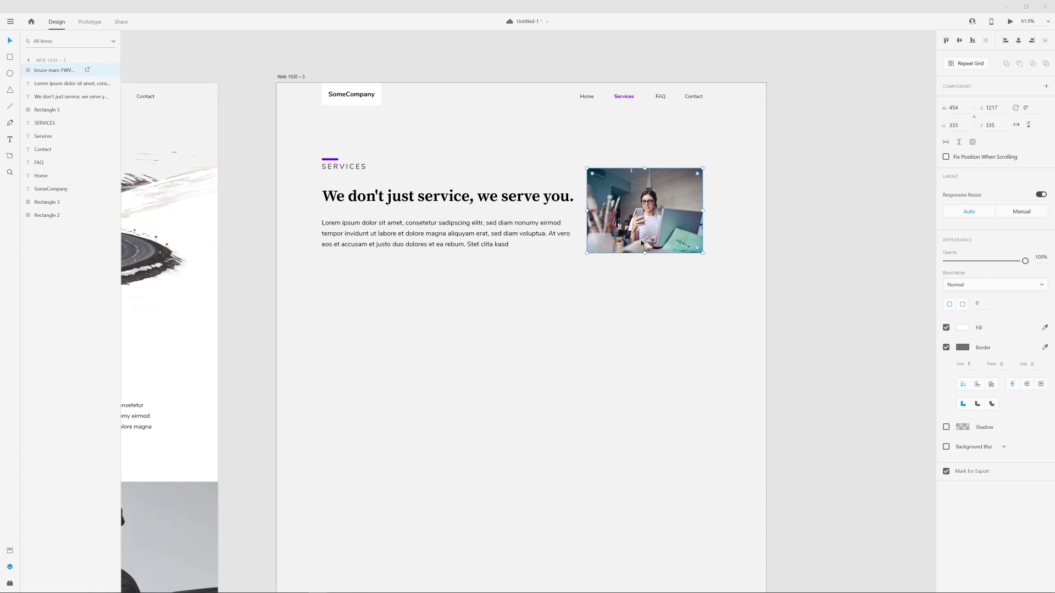
double_click(650, 211)
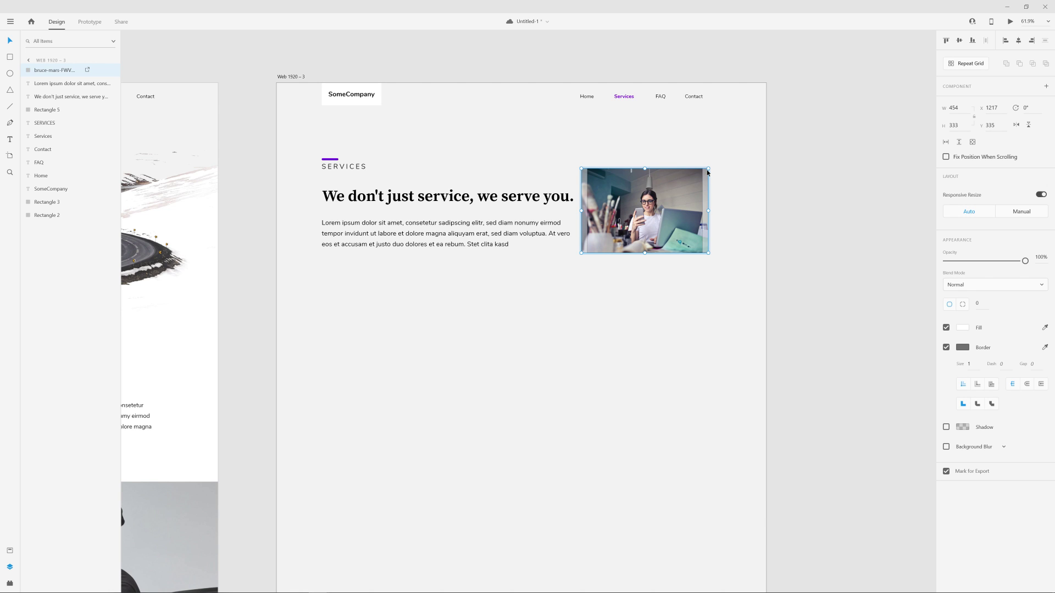
mouse_move(708, 170)
mouse_down()
mouse_move(747, 136)
mouse_move(704, 163)
mouse_move(718, 167)
mouse_up()
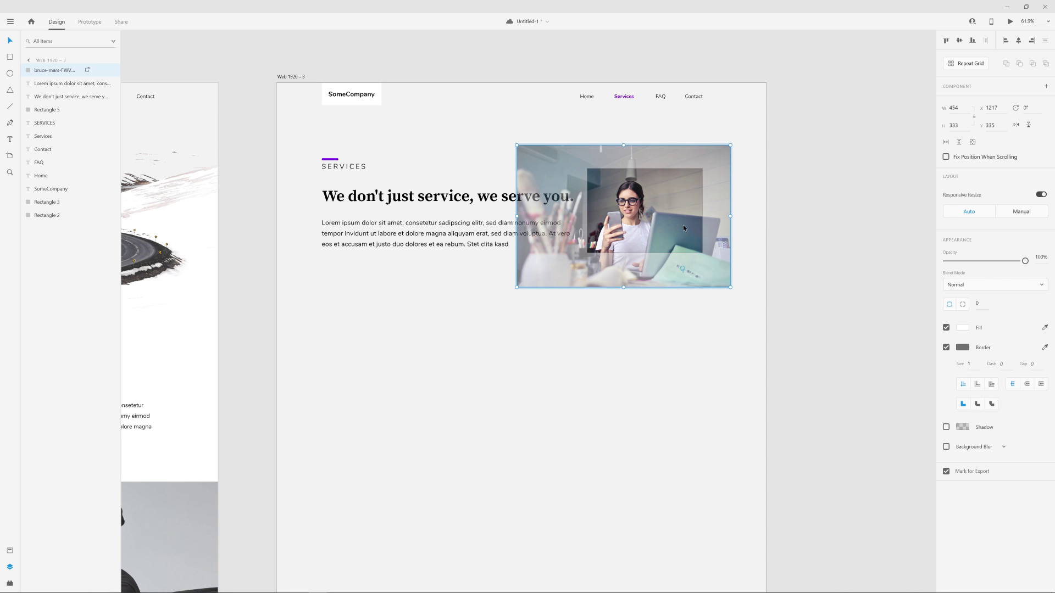
click(800, 195)
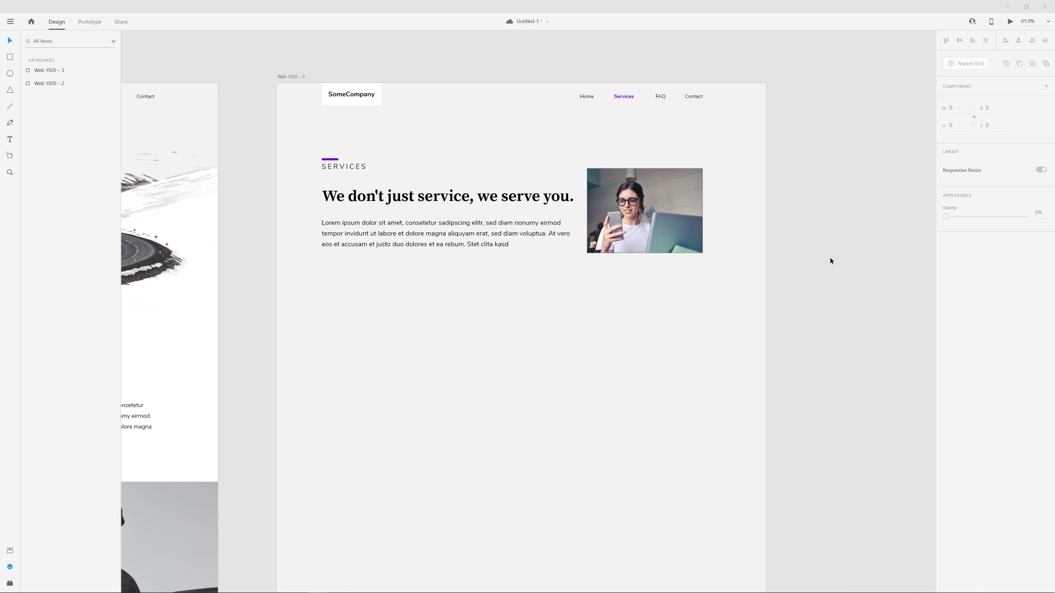
- Move the photo of the woman down to Y 351, keeping X at 1217
drag(674, 213, 675, 217)
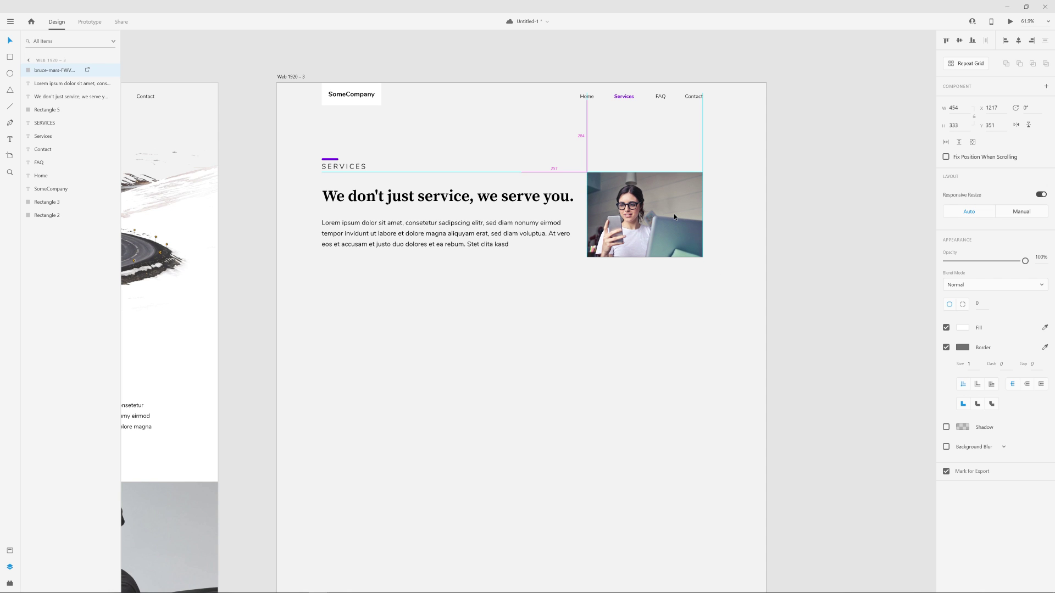
- Try the heading at font size 58 and the paragraph at about 965 wide, and undo both changes
click(549, 197)
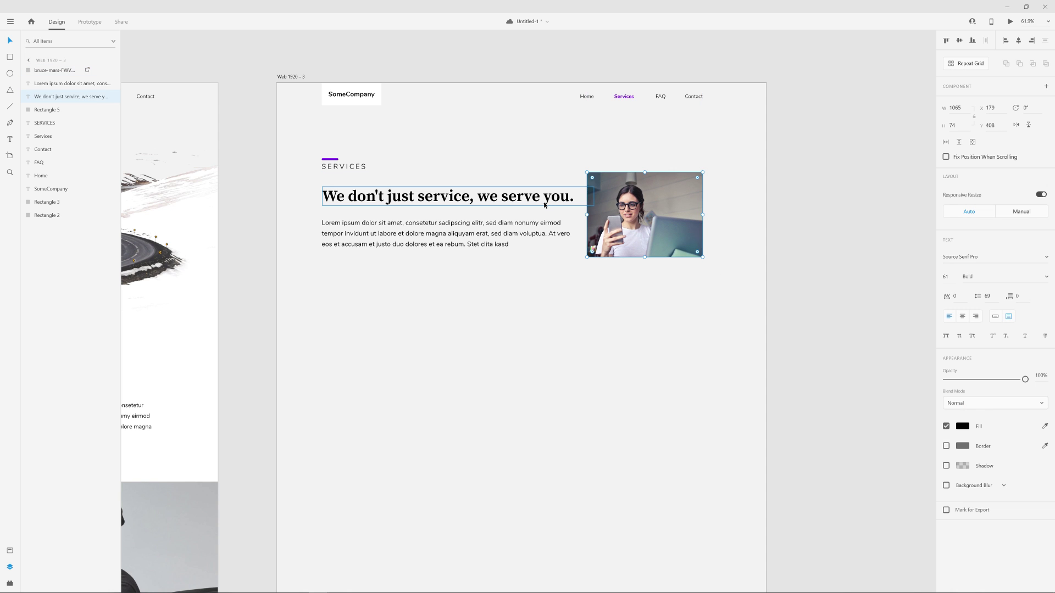
click(946, 277)
text(58)
key(Return)
click(561, 235)
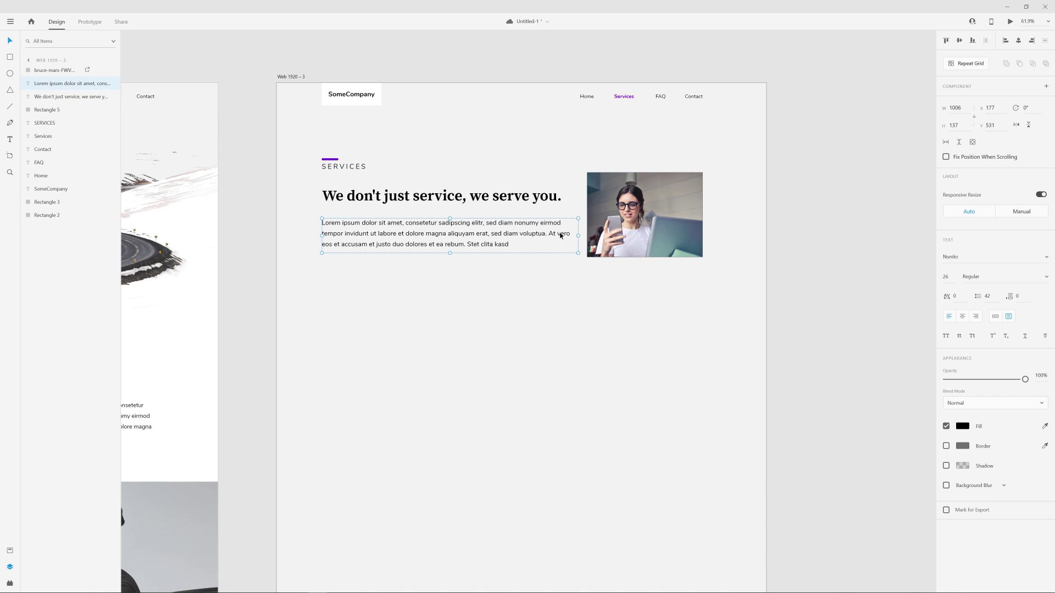
drag(576, 237, 565, 237)
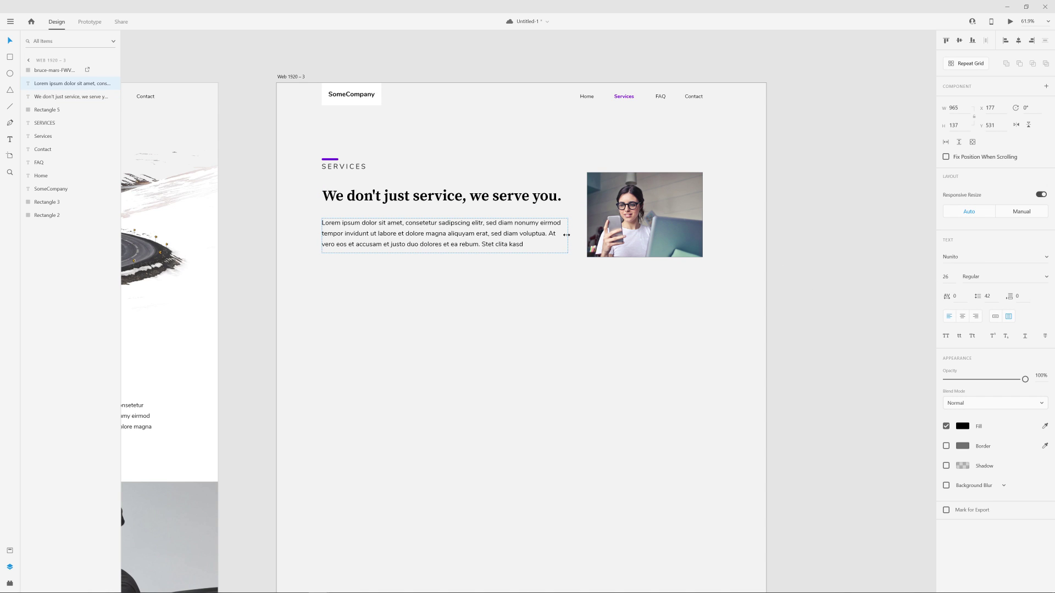
click(568, 334)
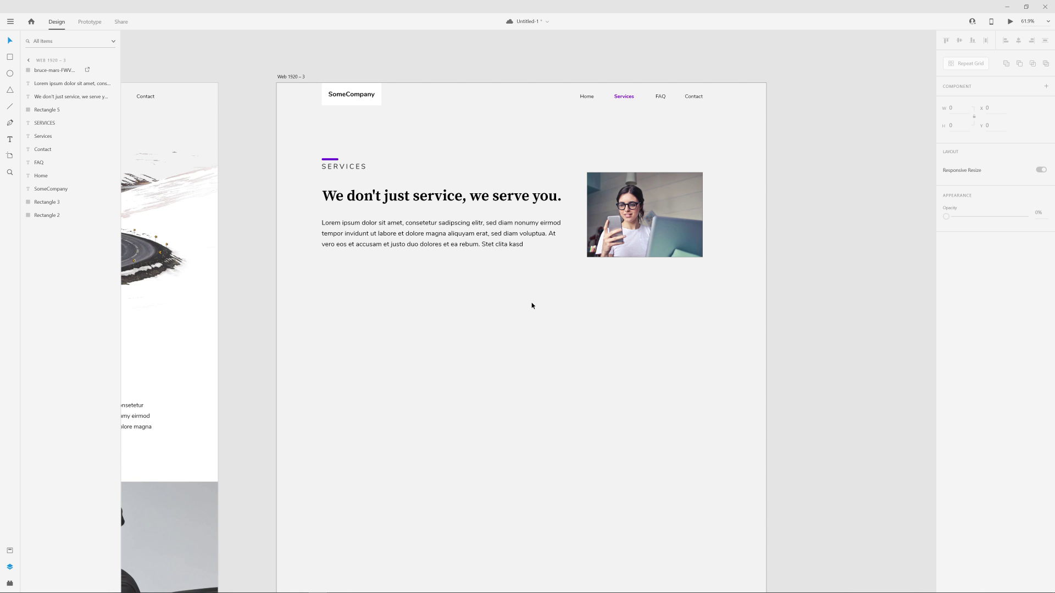
key(ctrl+z)
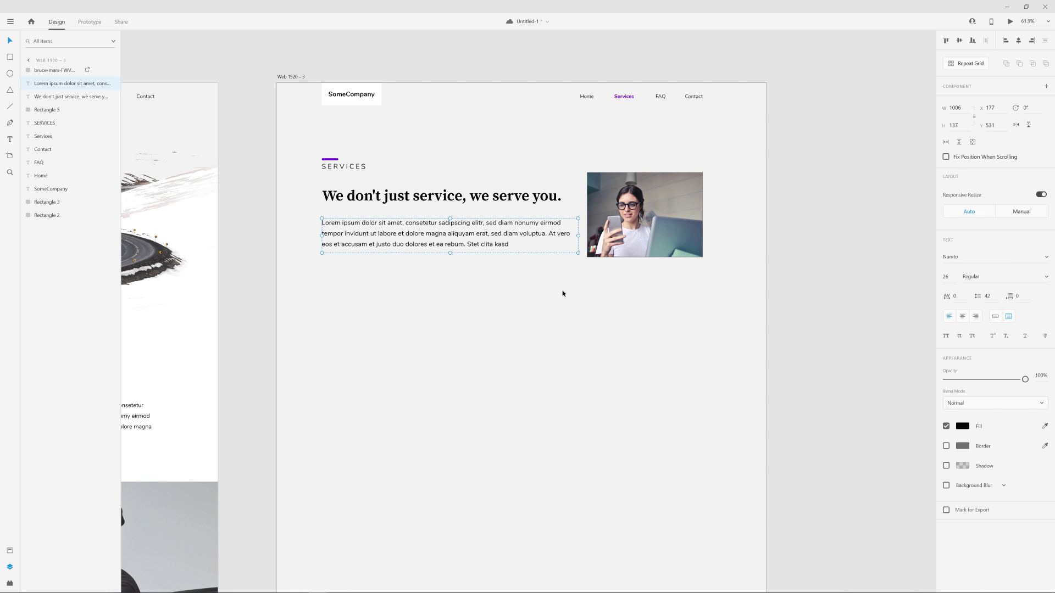
key(ctrl+z)
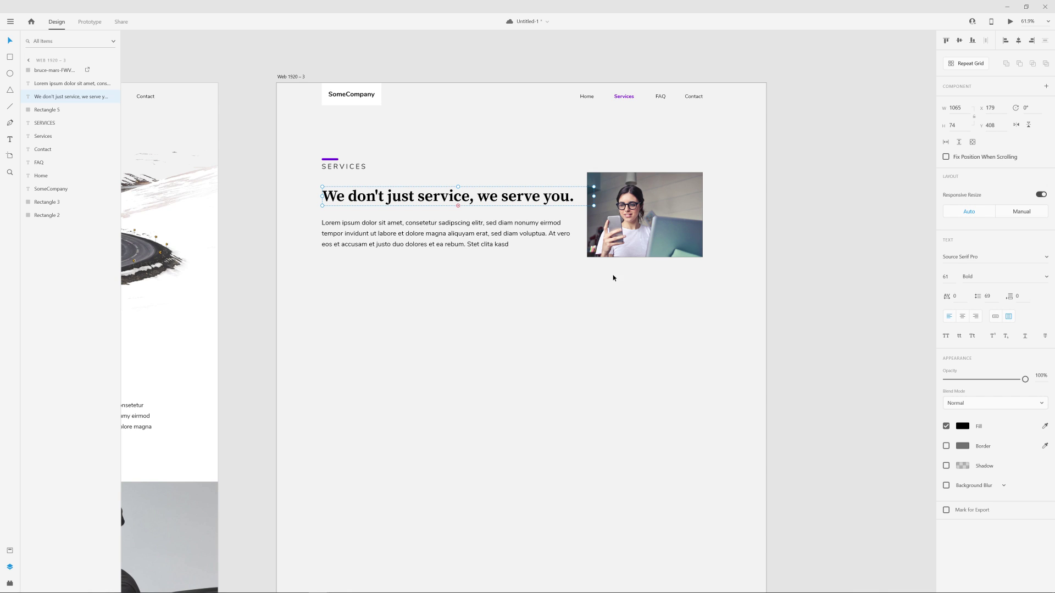
- Remove the border from the photo of the woman
click(664, 240)
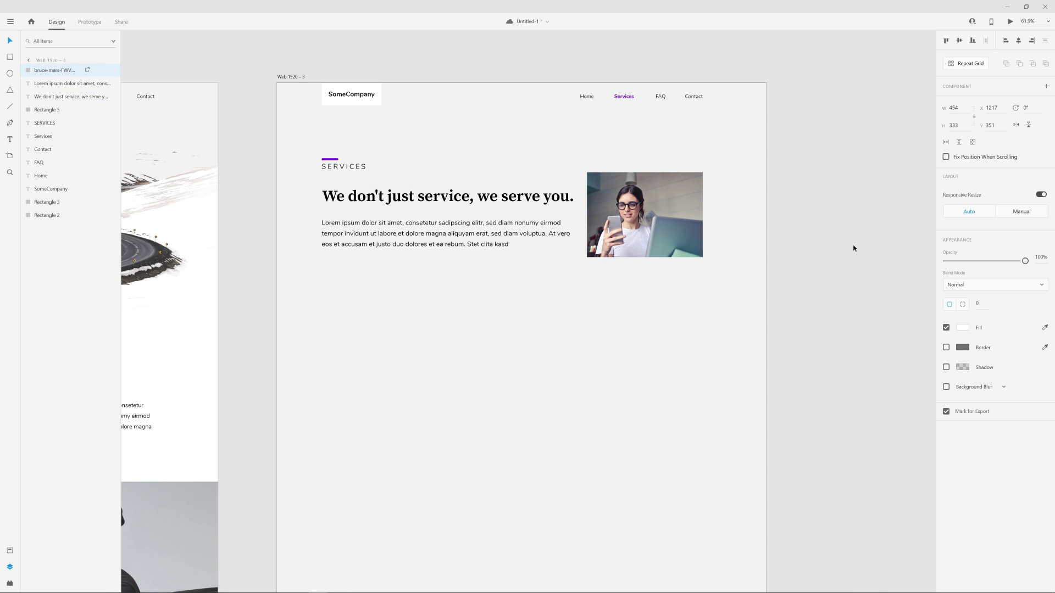
click(772, 256)
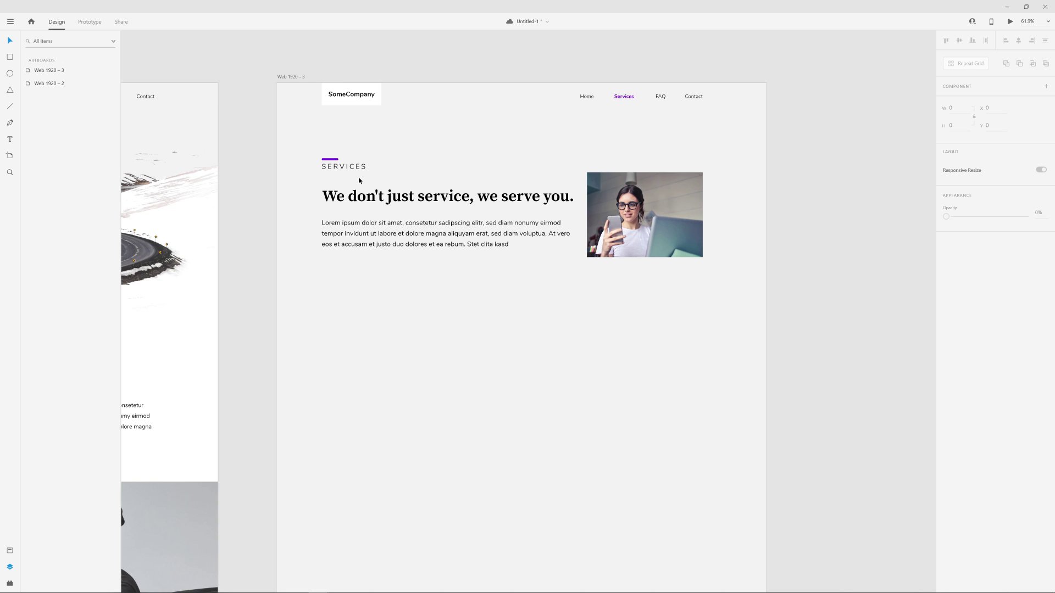
- Draw a circle about 14 wide and high below the paragraph, with no border and a light grey fill
click(10, 73)
drag(542, 282, 545, 286)
scroll(547, 289, up, 5)
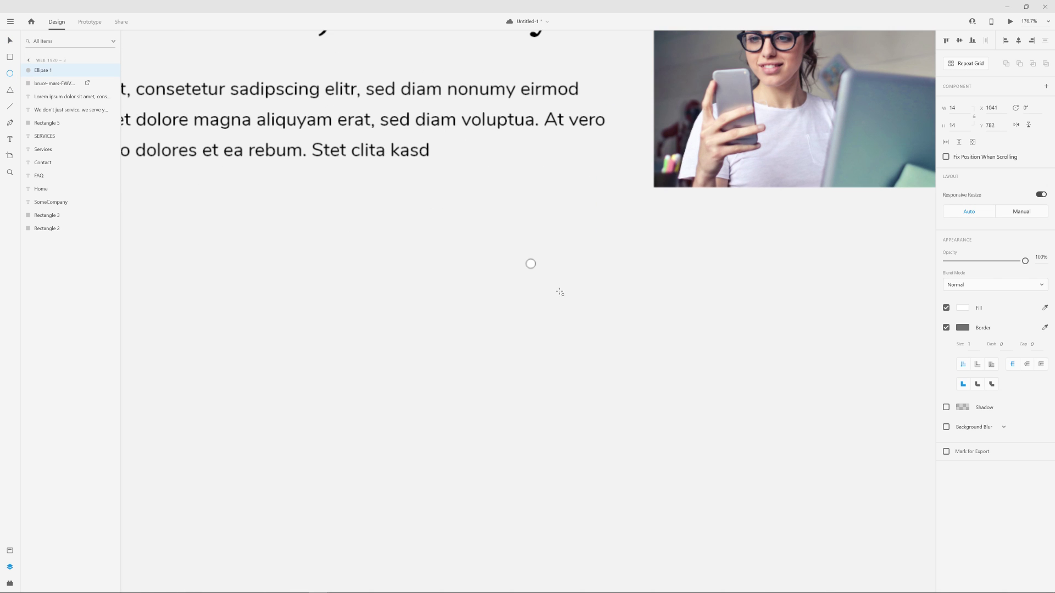
click(947, 327)
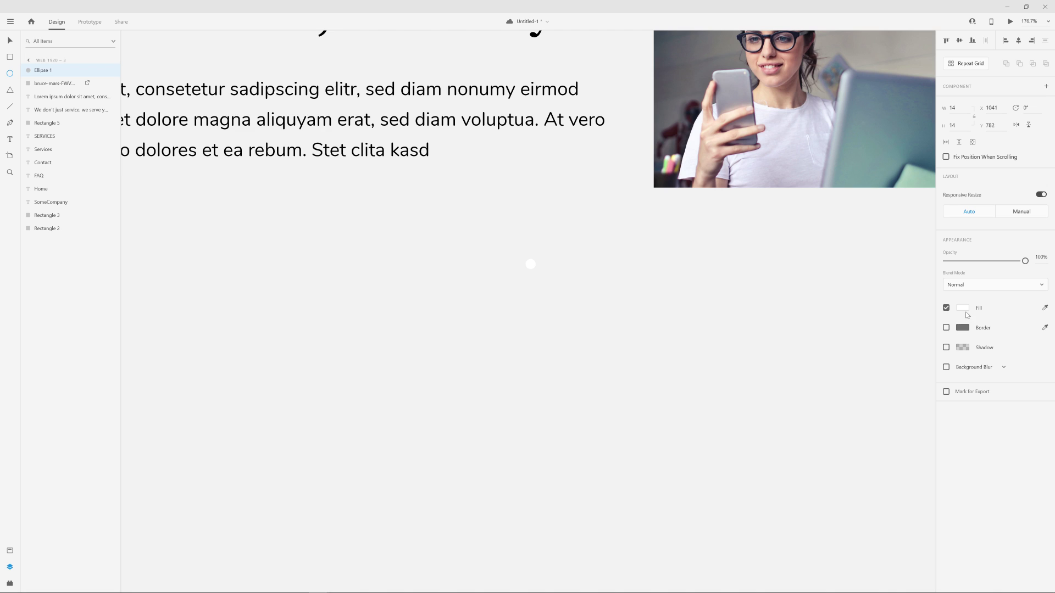
click(964, 310)
drag(879, 272, 826, 277)
- Repeat the circle into a grid of five columns and three rows, and place it overlapping the photo's lower-right corner
click(970, 64)
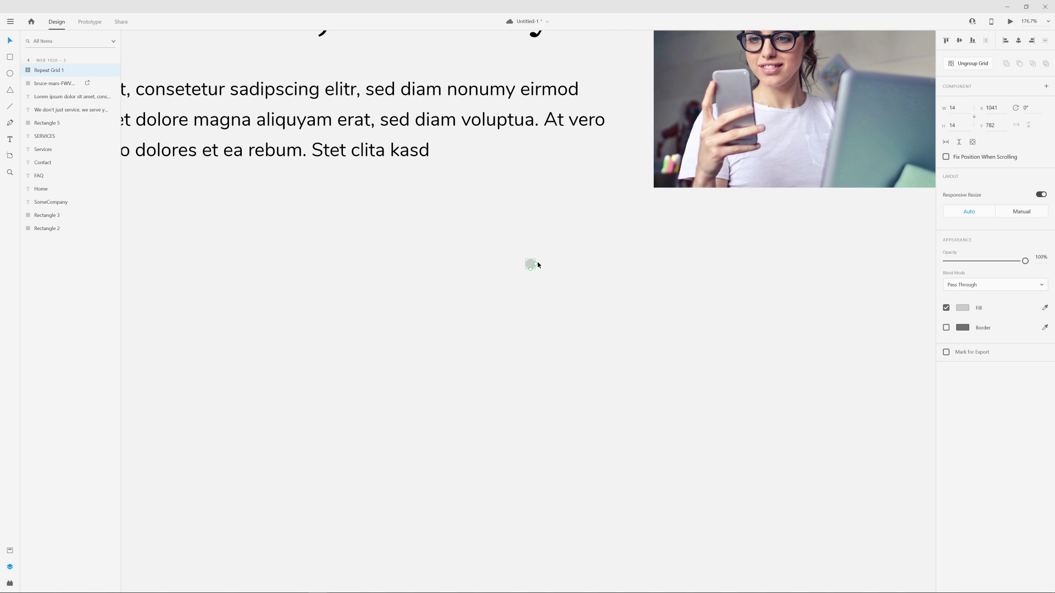
drag(538, 262, 590, 323)
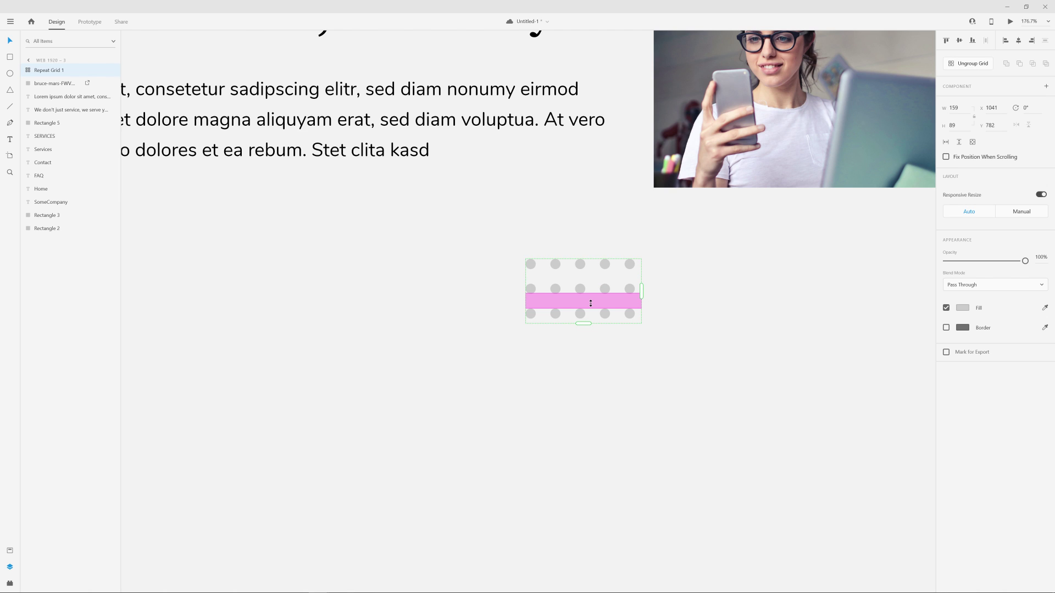
scroll(725, 281, down, 5)
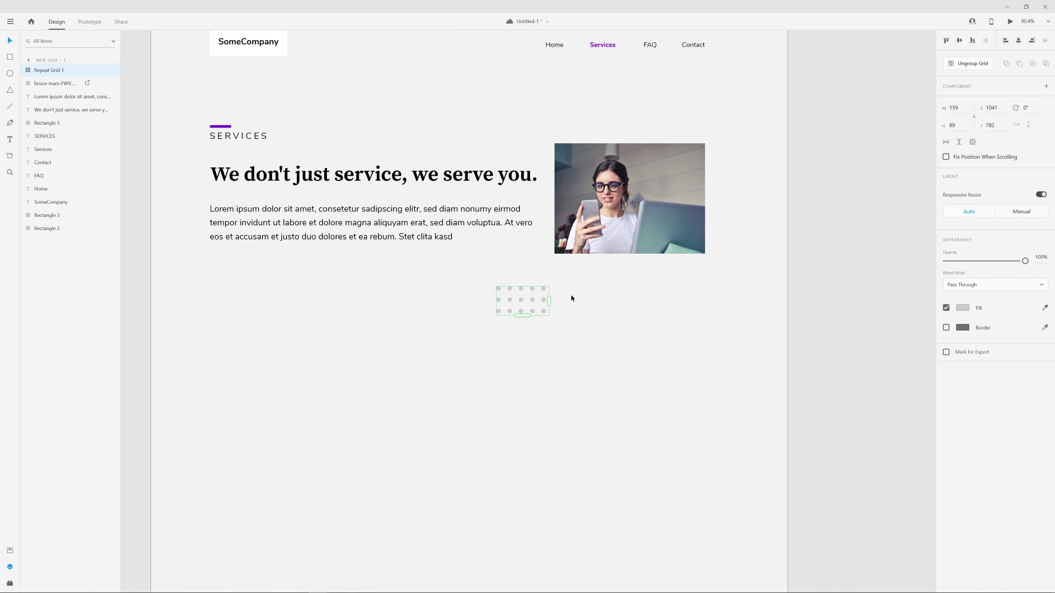
drag(543, 302, 722, 262)
click(707, 350)
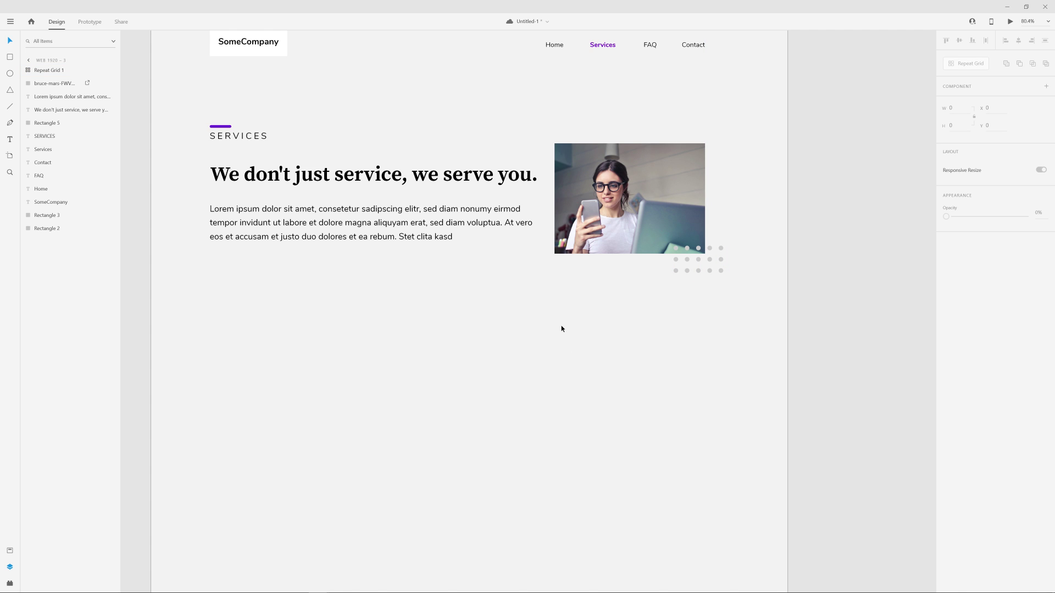
- Duplicate the photo and offset the copy up and to the left, to about X 1122, Y 279
scroll(562, 328, down, 2)
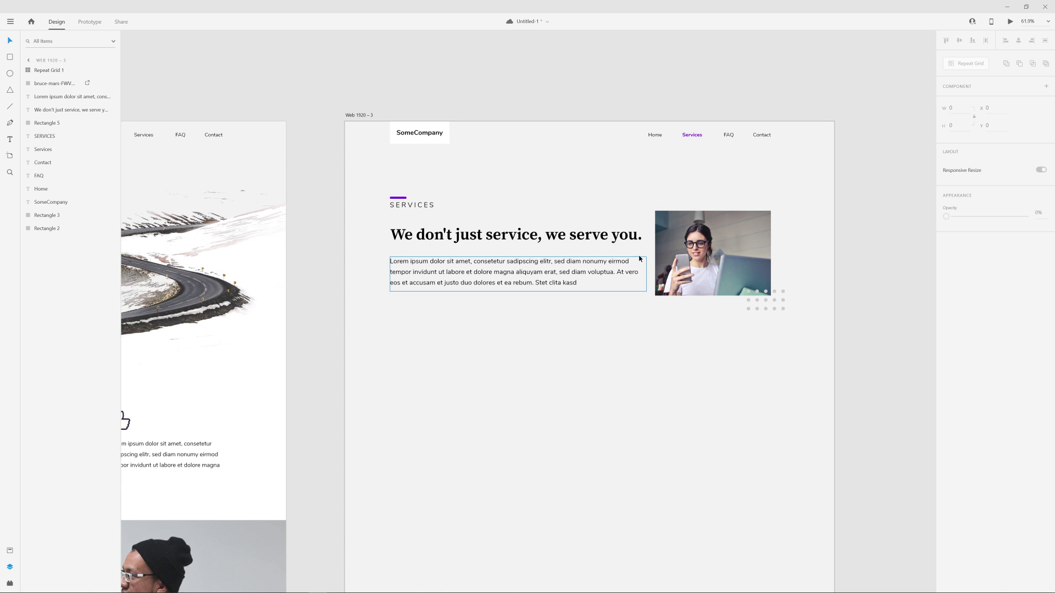
click(683, 225)
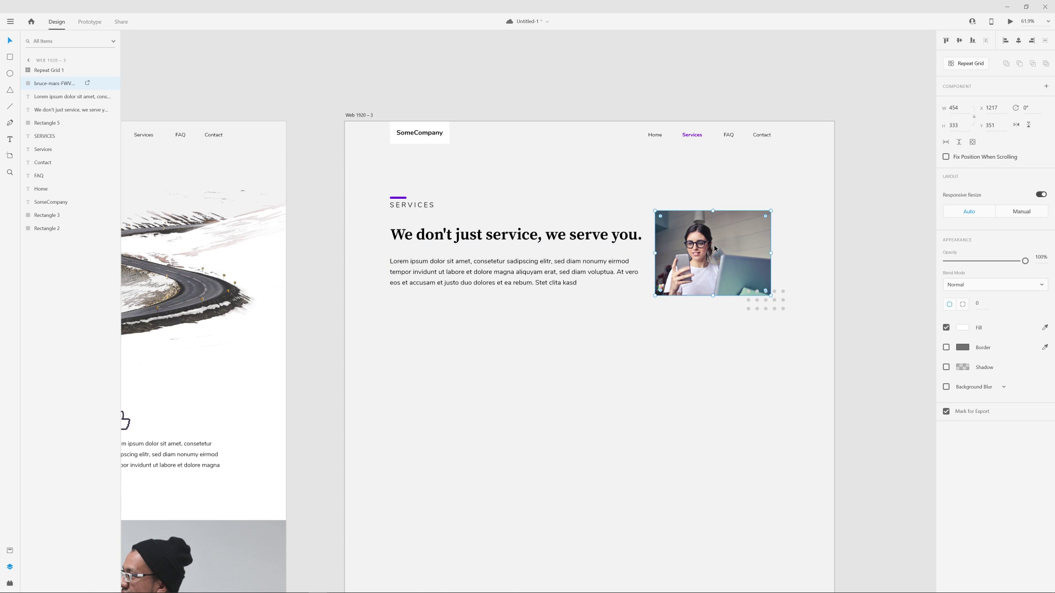
key(ctrl+d)
drag(733, 242, 710, 222)
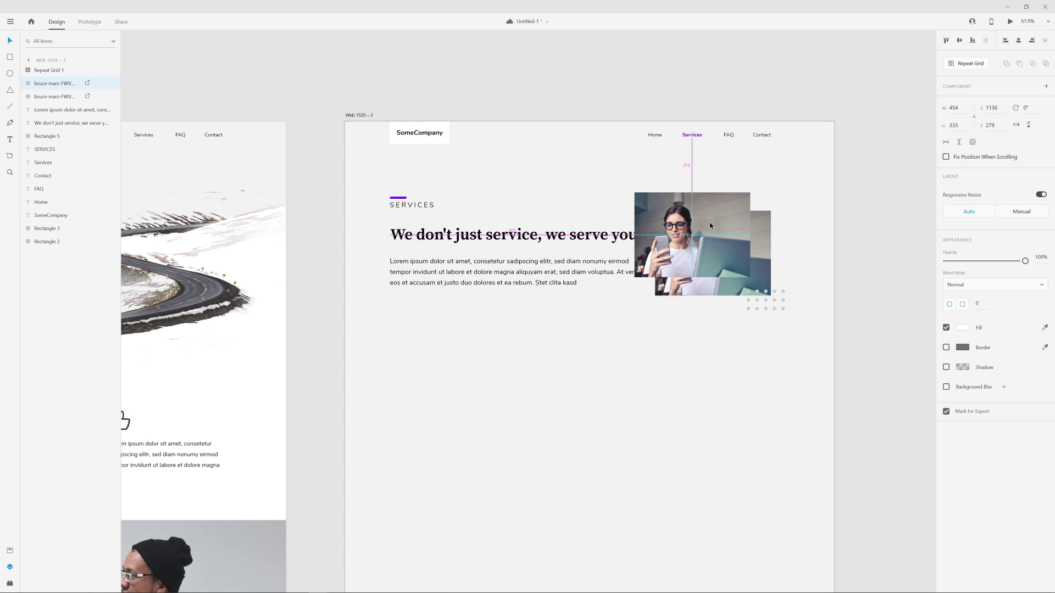
- Turn the photo copy into an outline frame with no fill and a light grey border of size 4
click(963, 328)
click(963, 318)
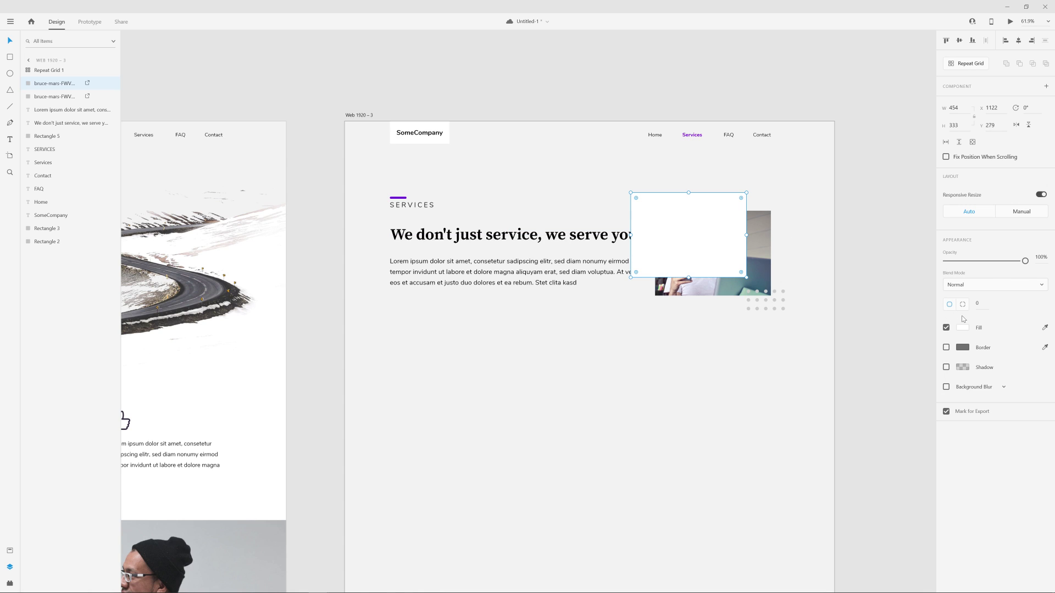
click(946, 327)
click(946, 347)
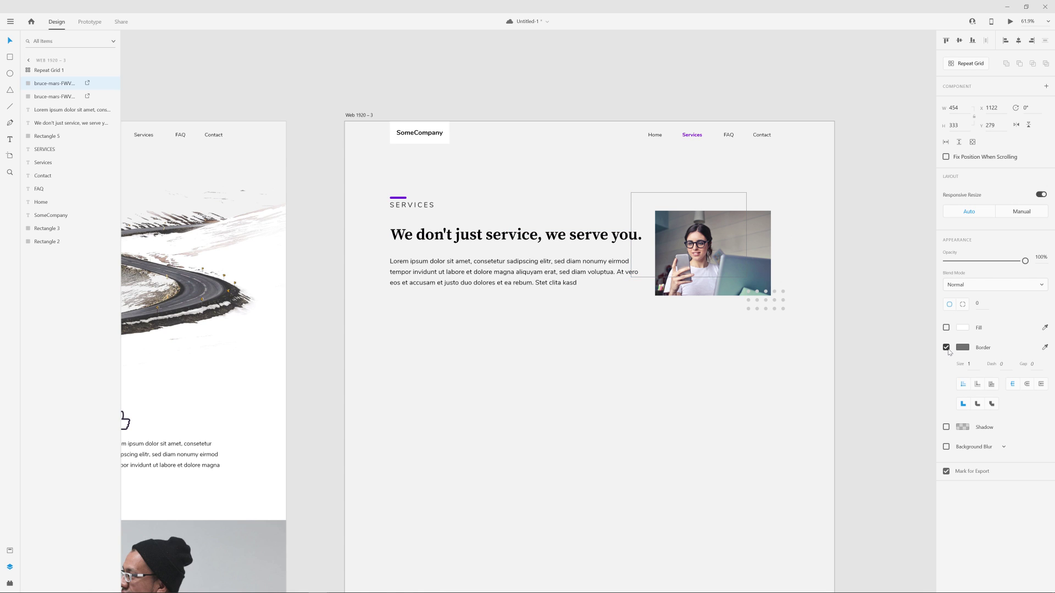
click(970, 364)
key(Up)
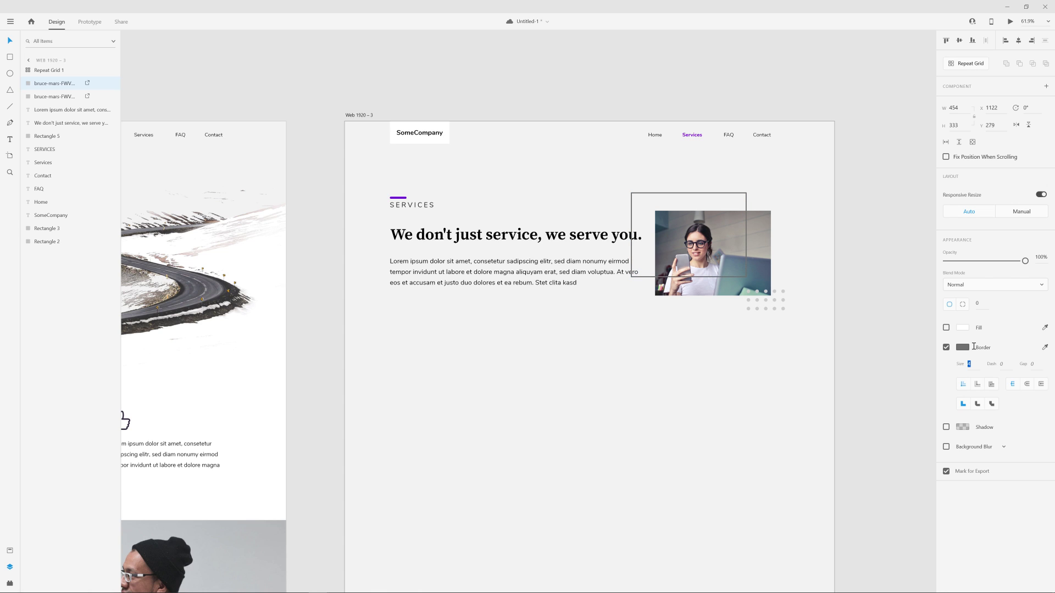
click(963, 348)
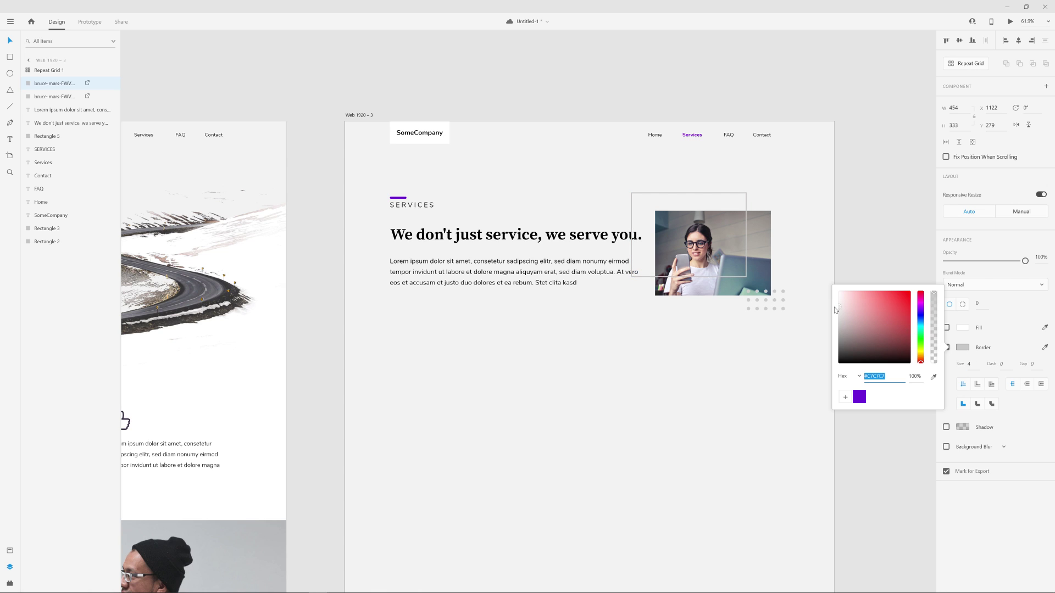
drag(836, 309, 813, 309)
- Place the outline frame behind the heading, paragraph and photo in the layer order, and move it to about X 1122, Y 254
drag(659, 193, 667, 191)
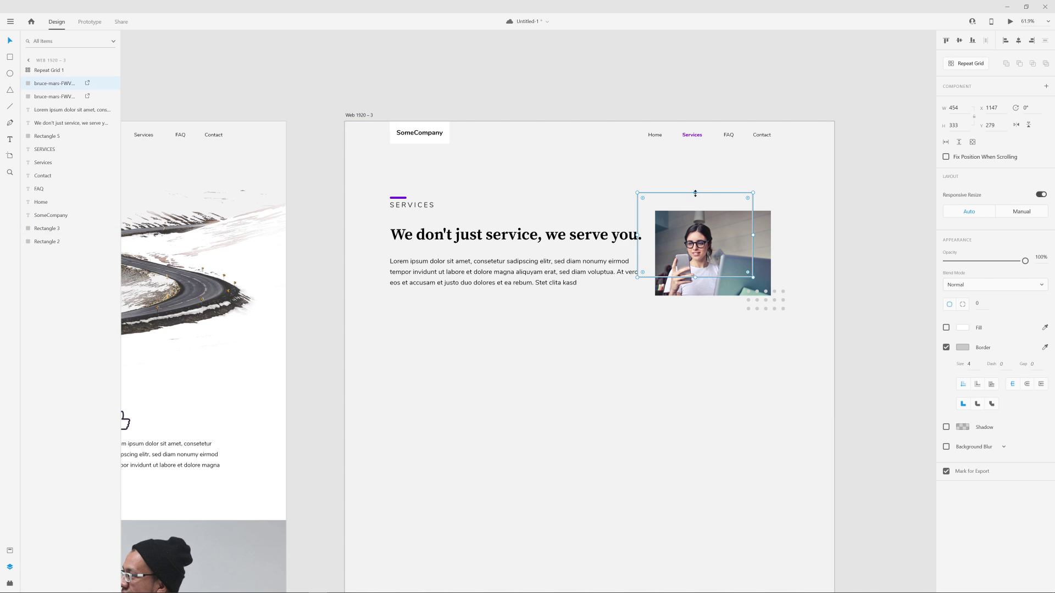
click(567, 168)
click(673, 193)
drag(51, 86, 52, 130)
click(589, 190)
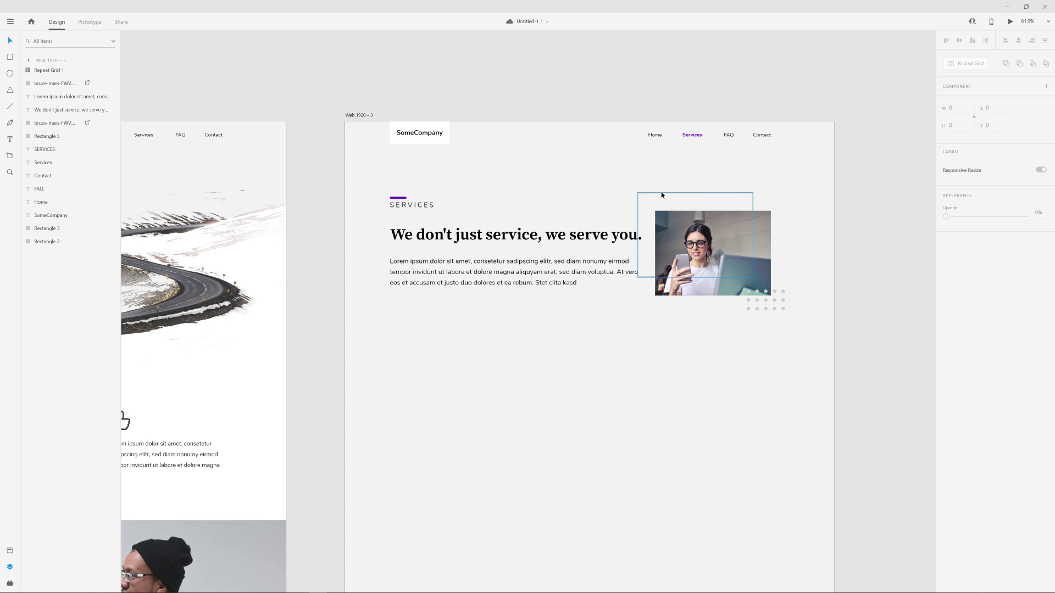
drag(661, 193, 653, 188)
key(Escape)
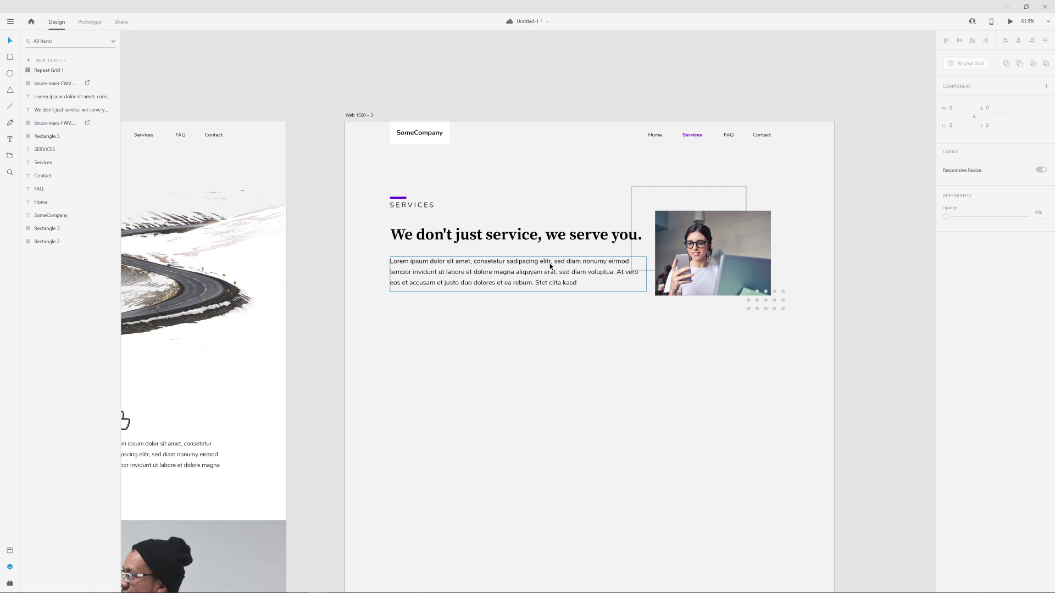
- Narrow the intro paragraph's text box to about 863 wide so it clears the outline frame
click(604, 271)
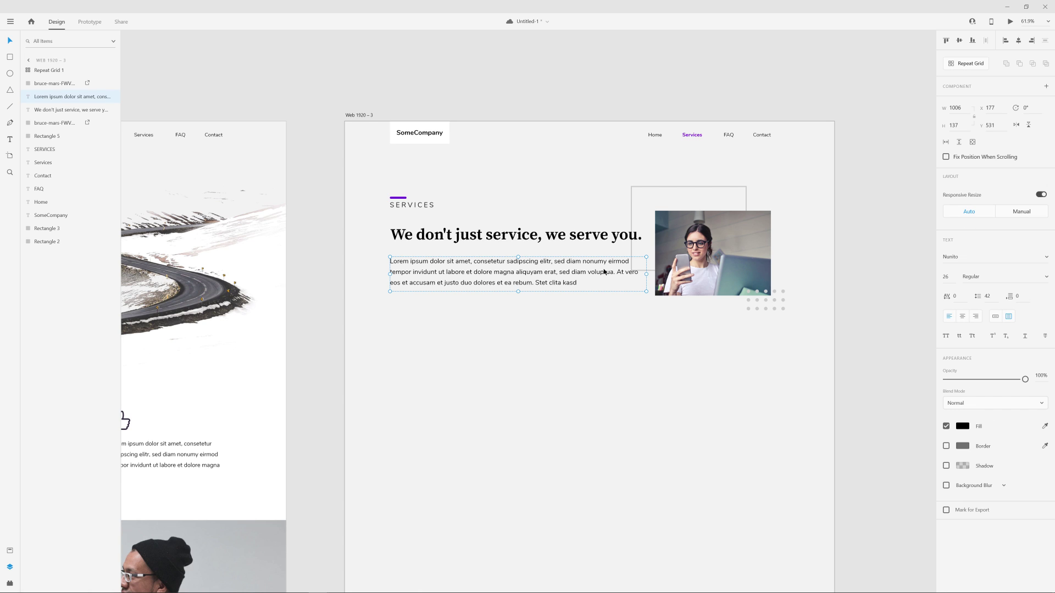
drag(646, 274, 613, 274)
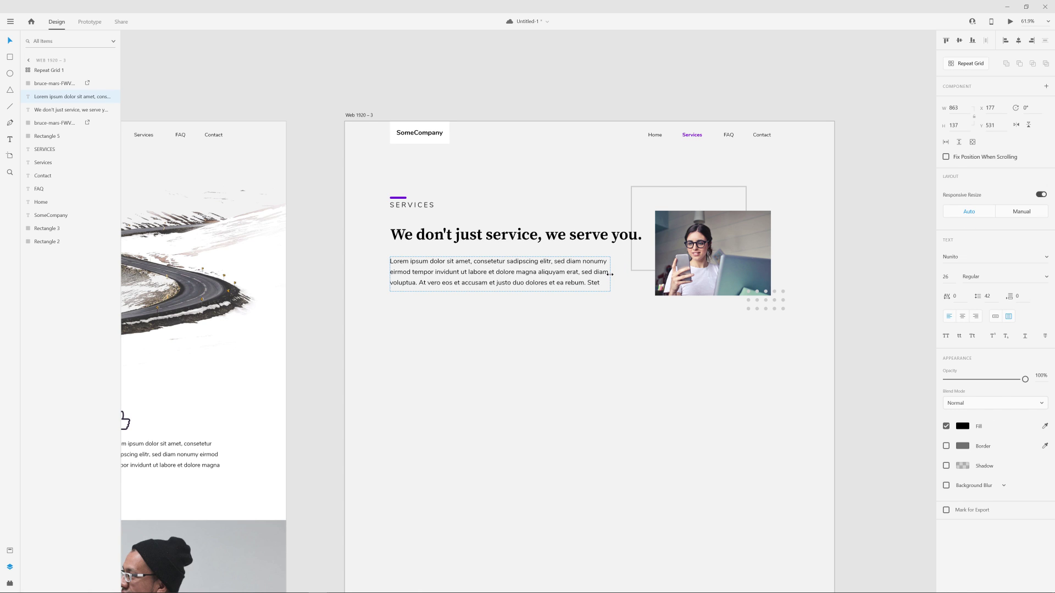
click(642, 334)
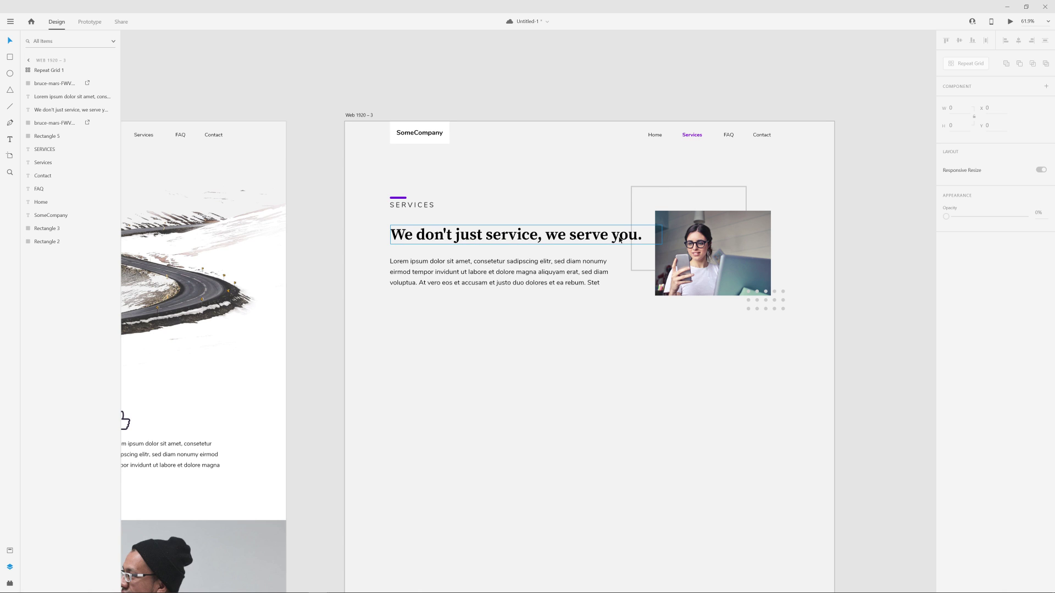
- Try stretching the outline frame further left behind the heading and paragraph, and undo the change
click(631, 258)
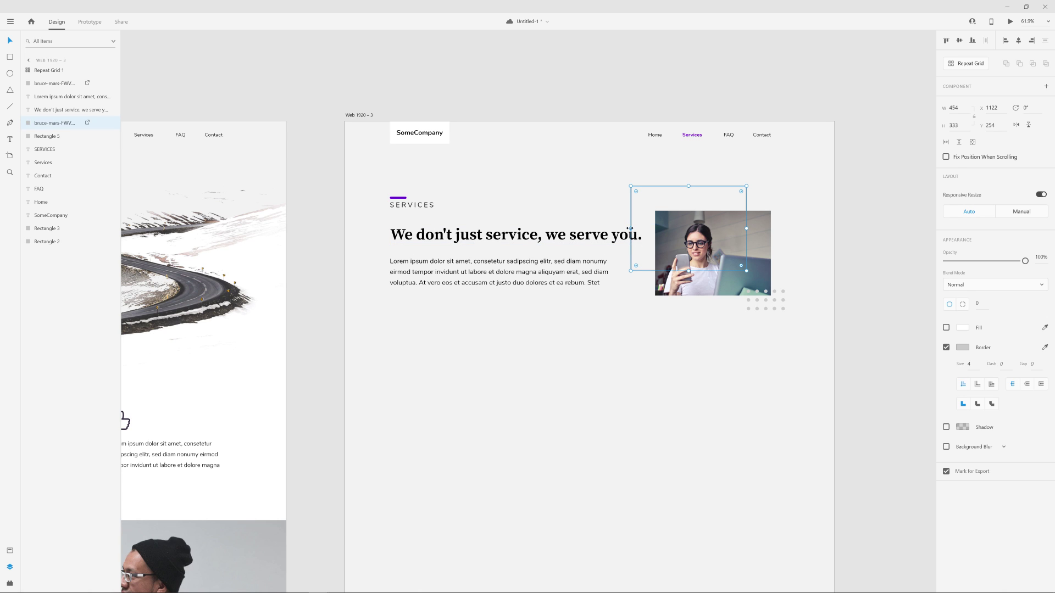
drag(630, 228, 577, 228)
click(588, 330)
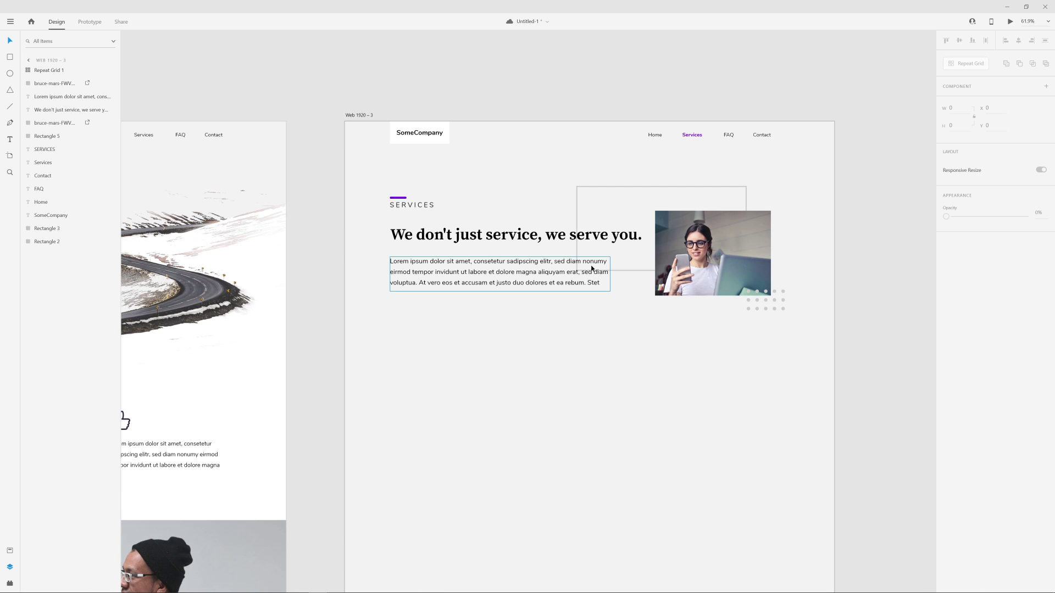
key(ctrl+z)
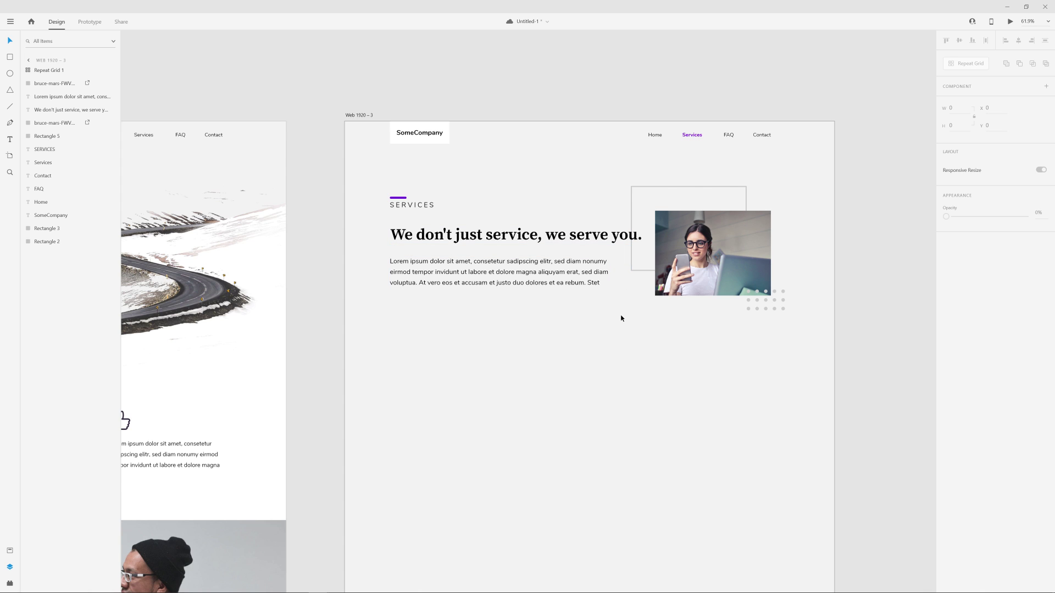
- Try the saved purple as the fill of the dot grid, and undo the colour change
click(758, 311)
click(967, 310)
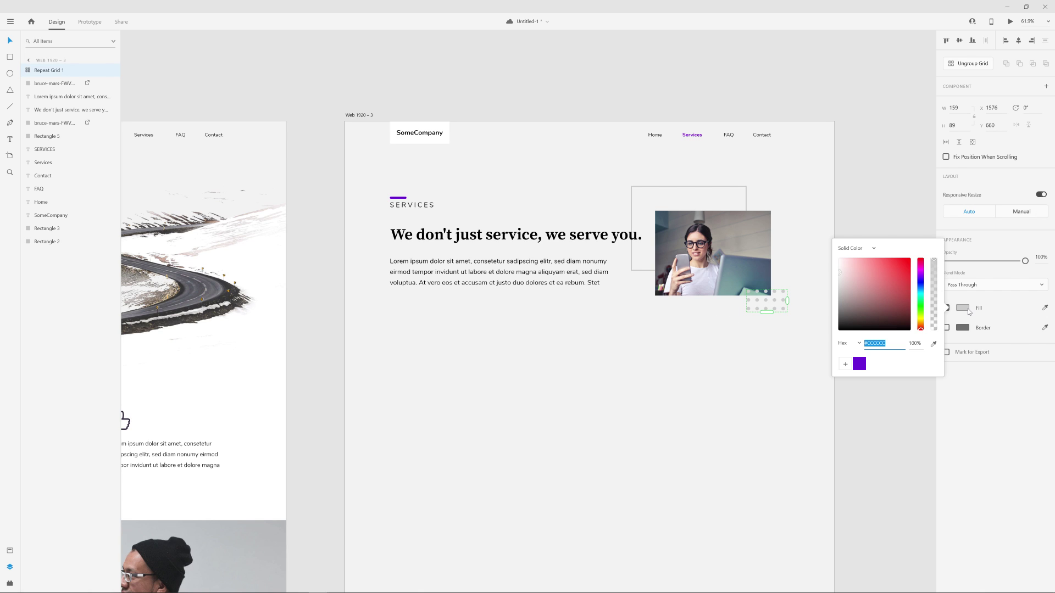
click(859, 363)
click(739, 360)
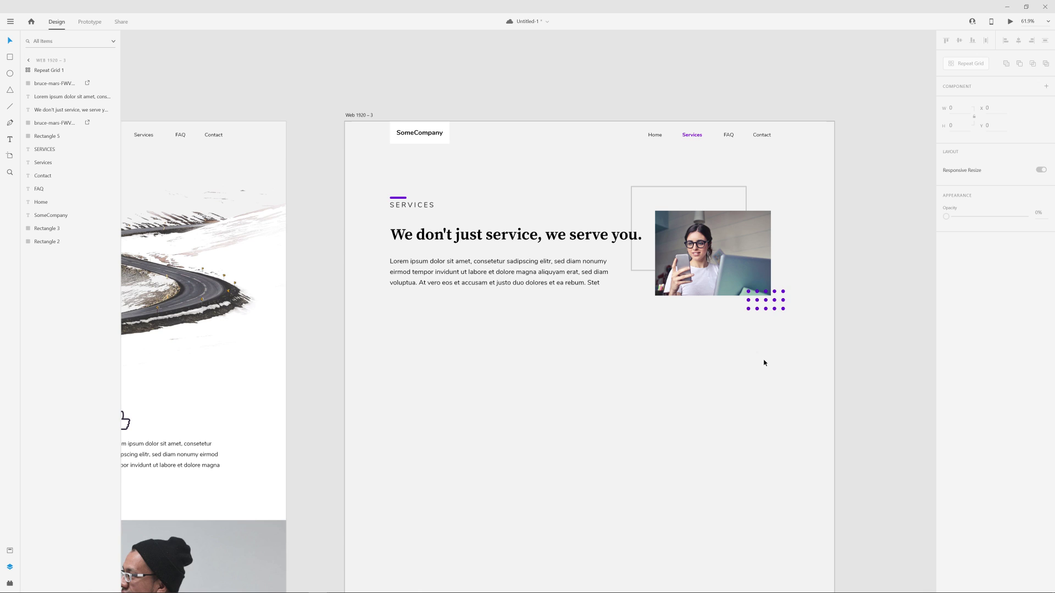
click(776, 309)
key(ctrl+z)
- Reduce the font size of the heading "We don't just service, we serve you." to 58
click(598, 240)
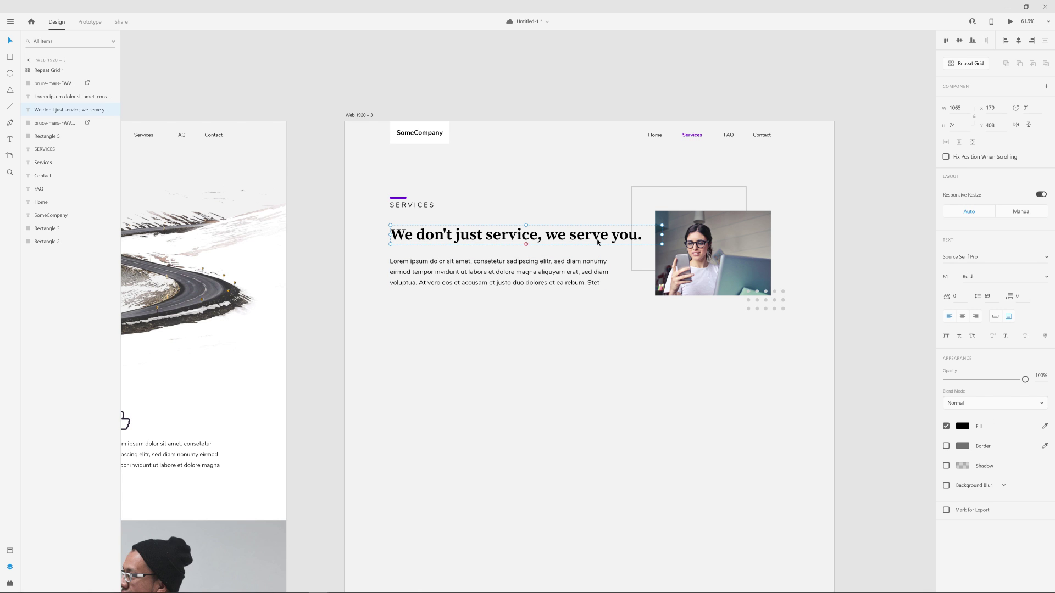
click(946, 277)
key(Down)
key(Down)
key(Down)
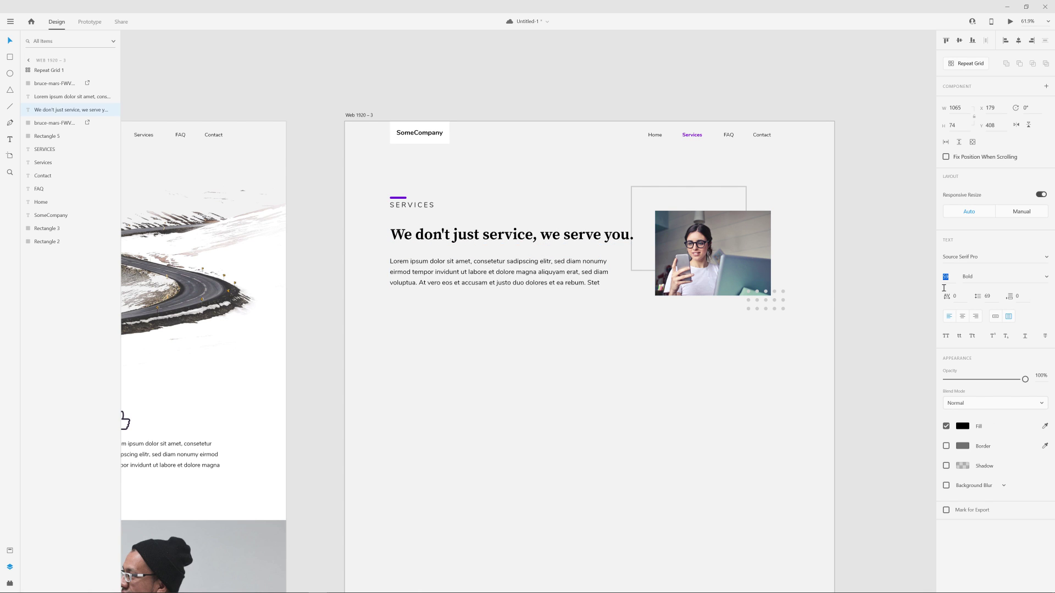
key(Return)
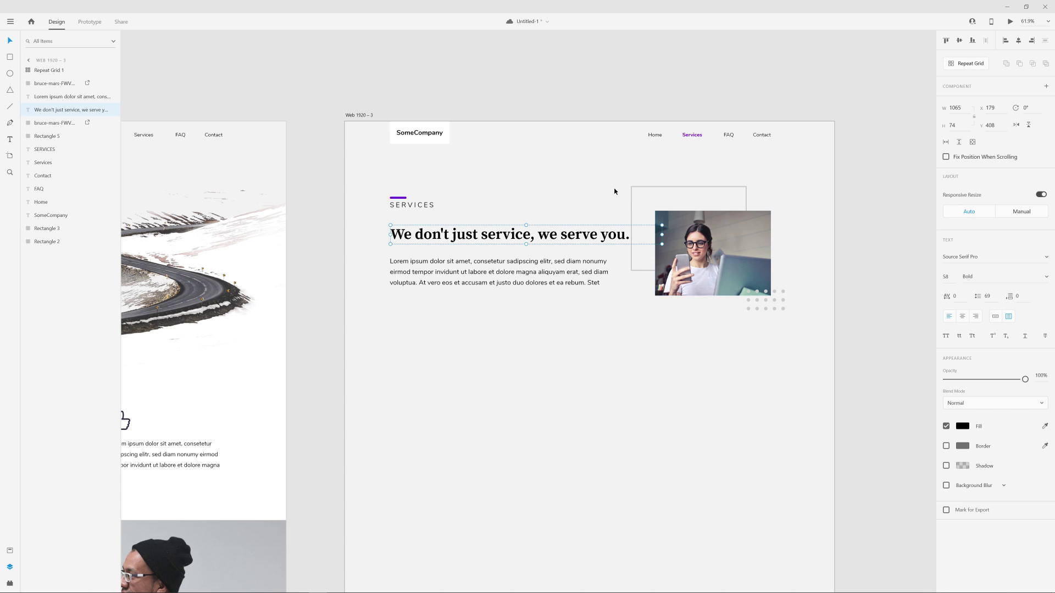
- Enlarge the photo up and to the left, and enlarge the outline frame behind it to about 506 by 371
click(658, 225)
drag(655, 211, 643, 192)
click(637, 196)
click(632, 187)
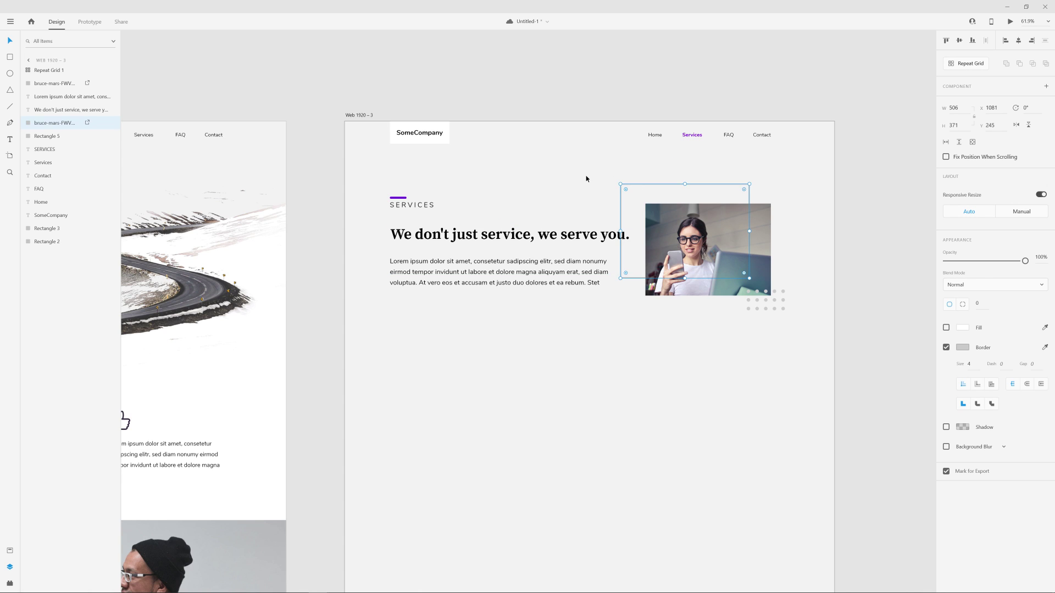
click(586, 179)
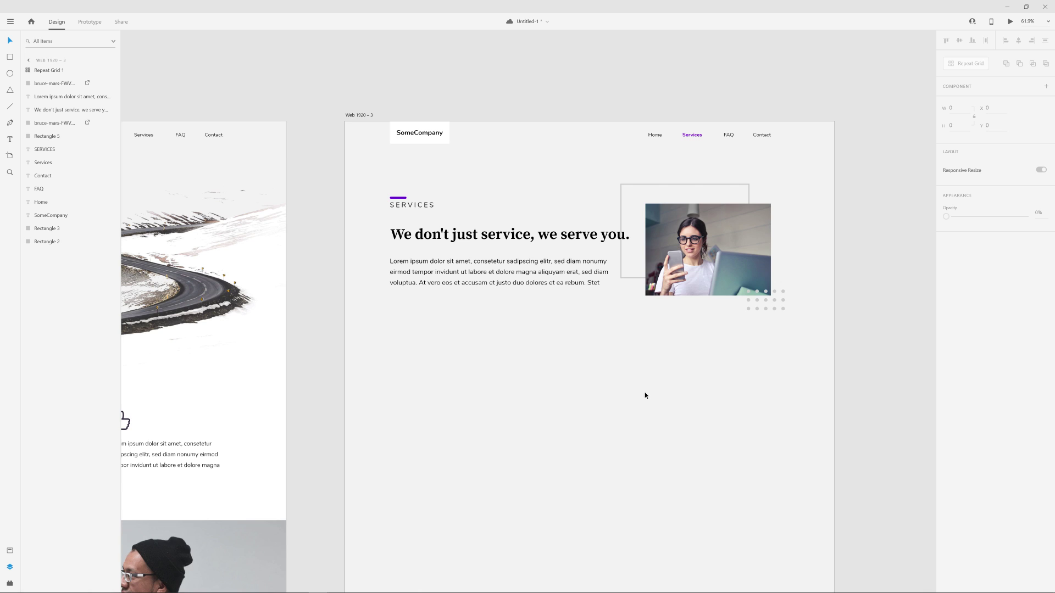
- Enlarge the photo to about 508 by 373 and shift the dot grid to match its new lower-right corner
click(764, 291)
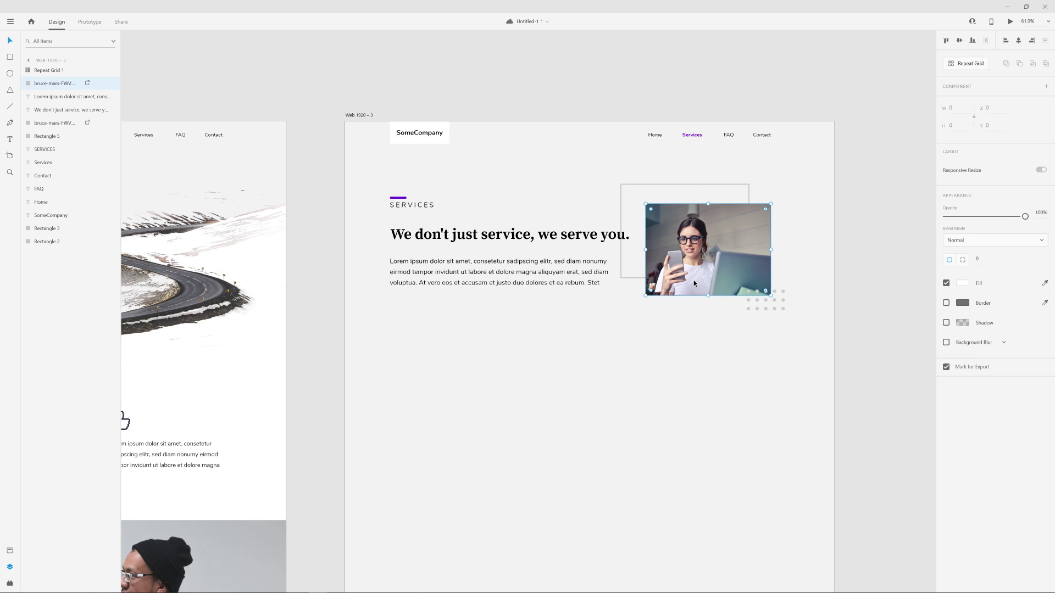
drag(771, 297, 788, 313)
click(780, 311)
click(785, 352)
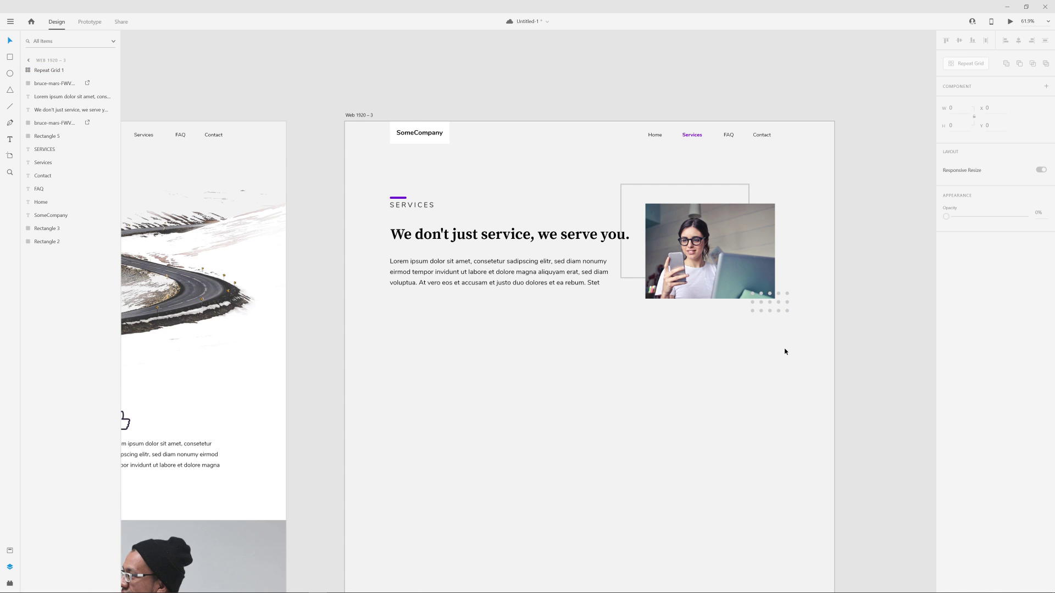
- Move the photo, outline frame and dot grid together so the photo's right edge lines up with the Contact link
drag(797, 179, 638, 330)
drag(710, 235, 707, 238)
click(784, 165)
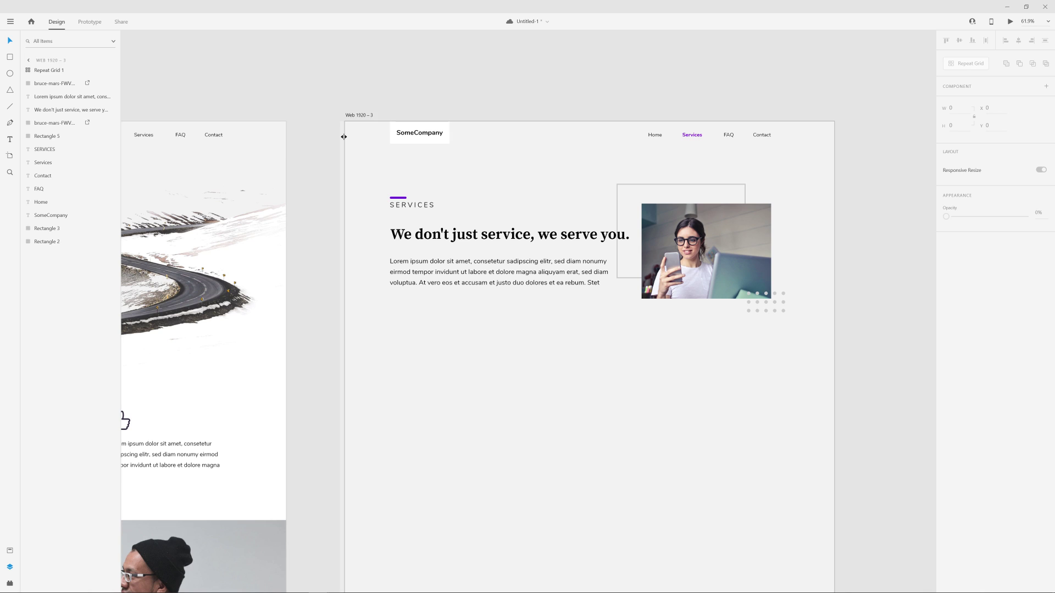
- Check the photo's right edge against the Contact link with a temporary vertical guide, and remove the guide
drag(343, 136, 771, 170)
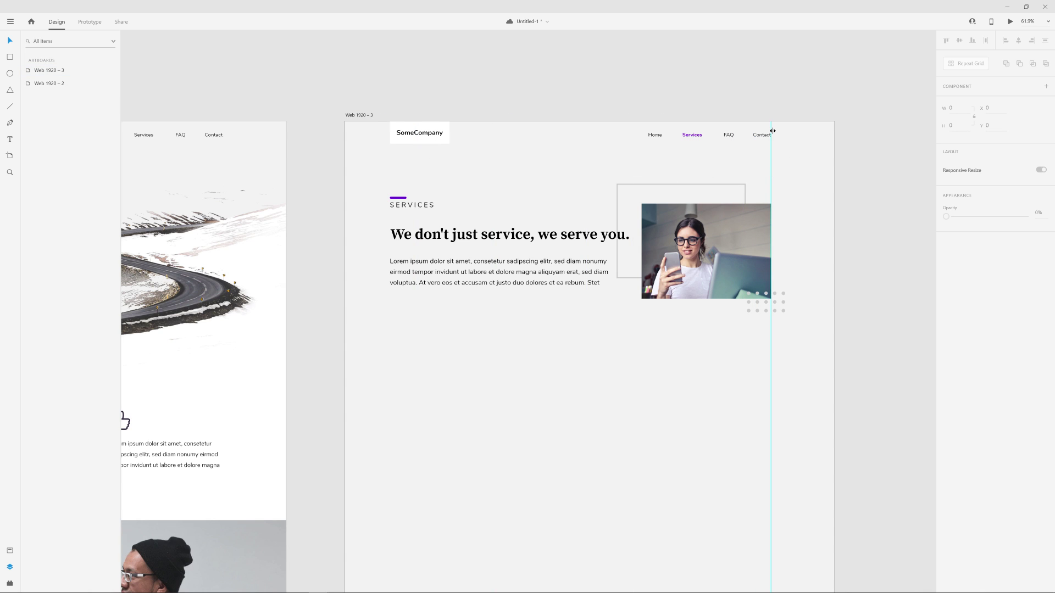
click(771, 130)
drag(772, 130, 855, 134)
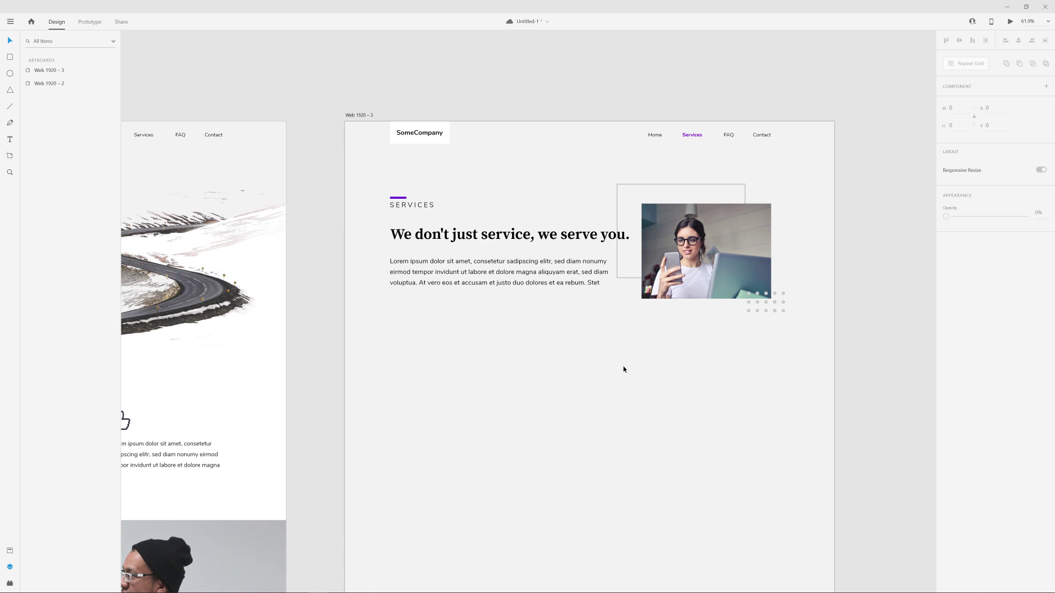
- Try enlarging the photo to the artboard's right edge with the dot grid moved below it, and undo both changes
click(729, 243)
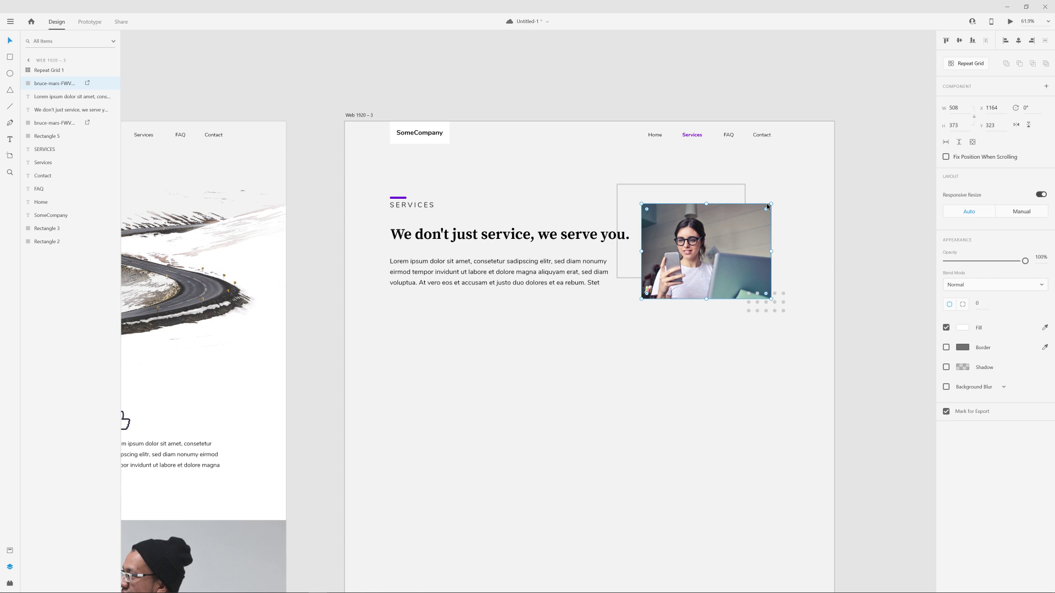
drag(771, 203, 834, 184)
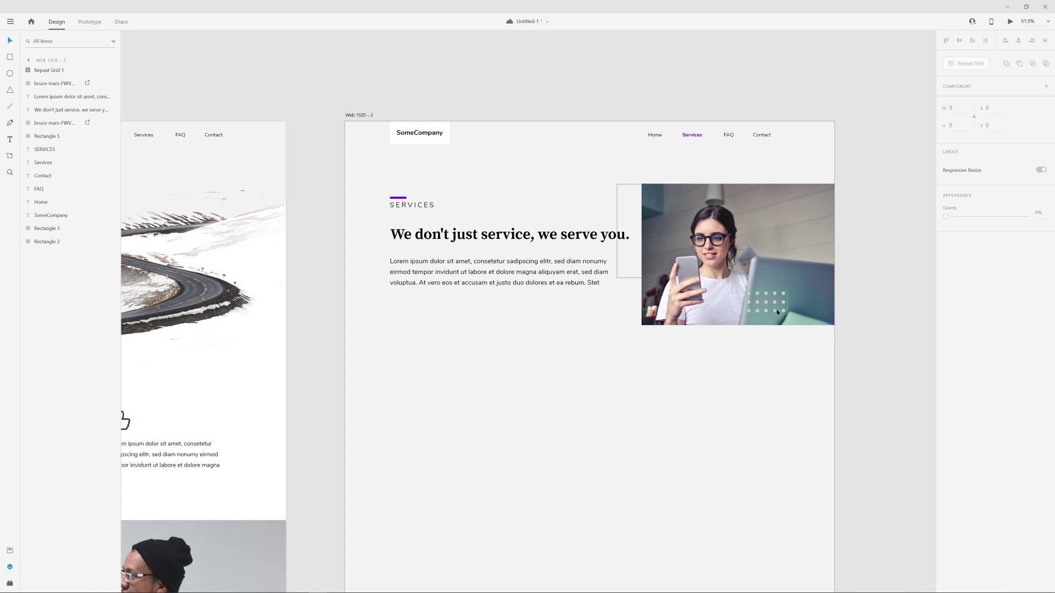
drag(777, 309, 819, 348)
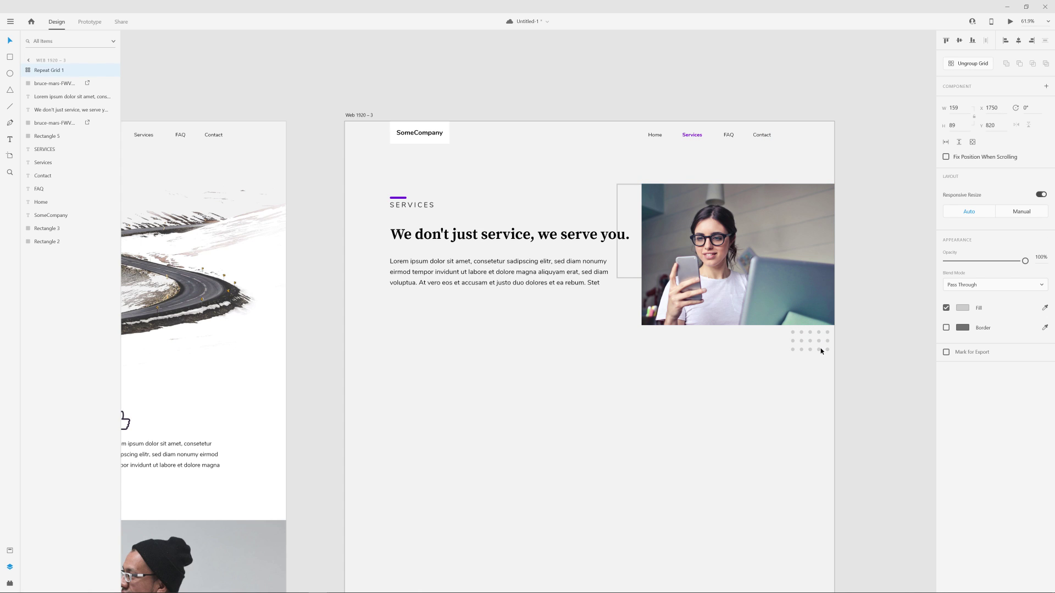
click(798, 421)
key(ctrl+z)
key(ctrl+z)
key(ctrl+z)
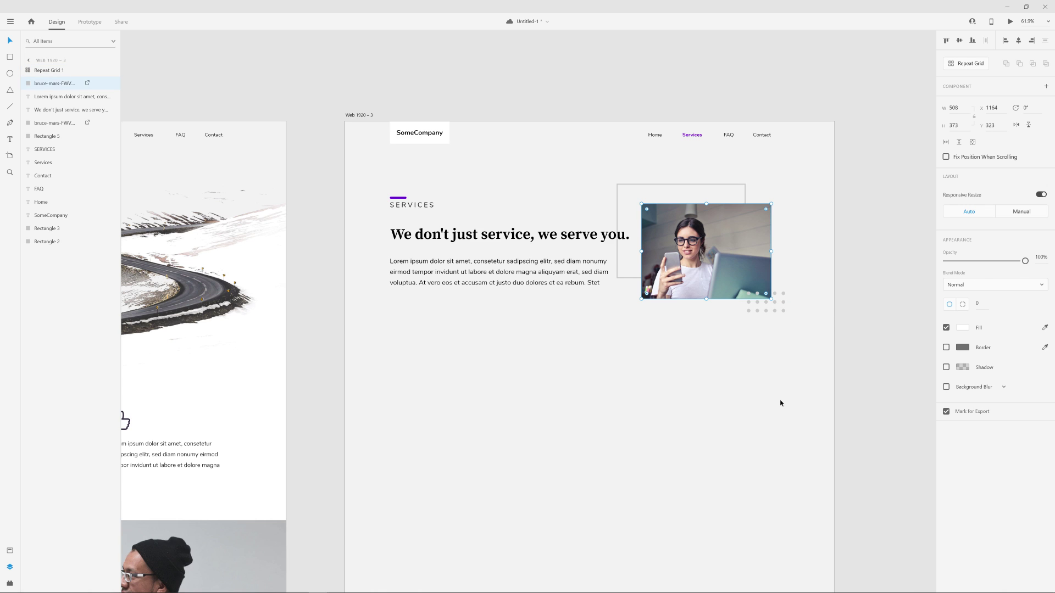
- Draw a white rectangle without border below the intro section, spanning the artboard at about 1920 by 762
click(773, 365)
scroll(613, 346, left, 2)
scroll(615, 318, down, 2)
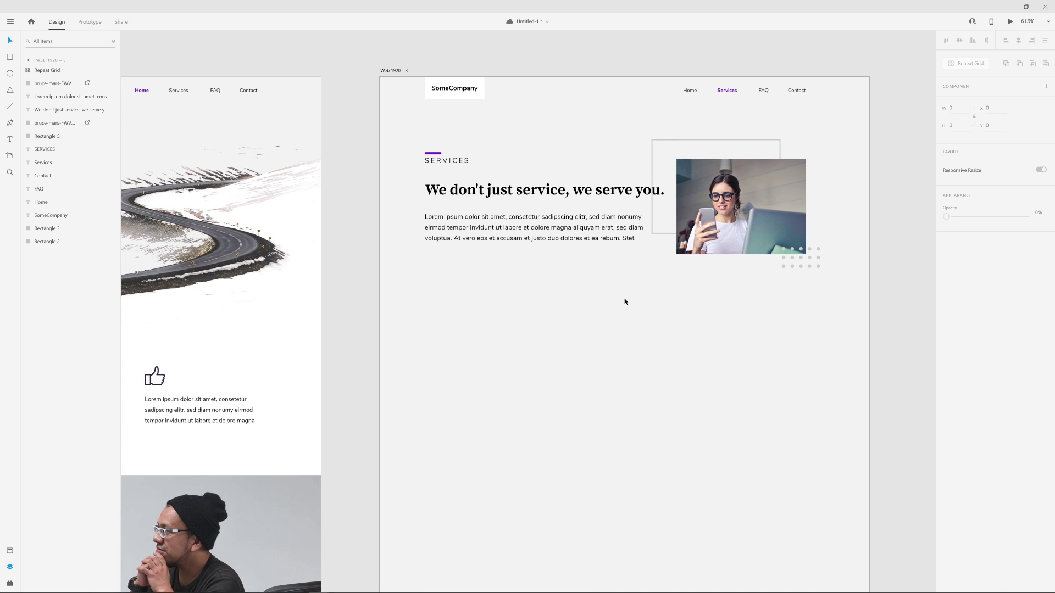
drag(123, 94, 423, 346)
click(10, 56)
mouse_move(379, 277)
mouse_down()
mouse_move(860, 388)
mouse_move(869, 471)
mouse_up()
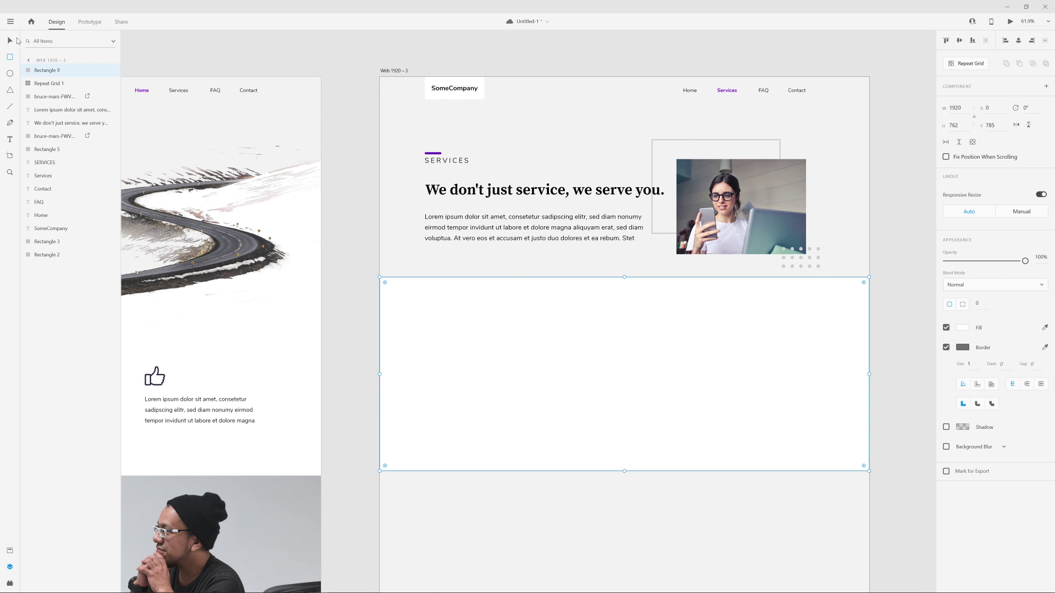
key(v)
click(946, 348)
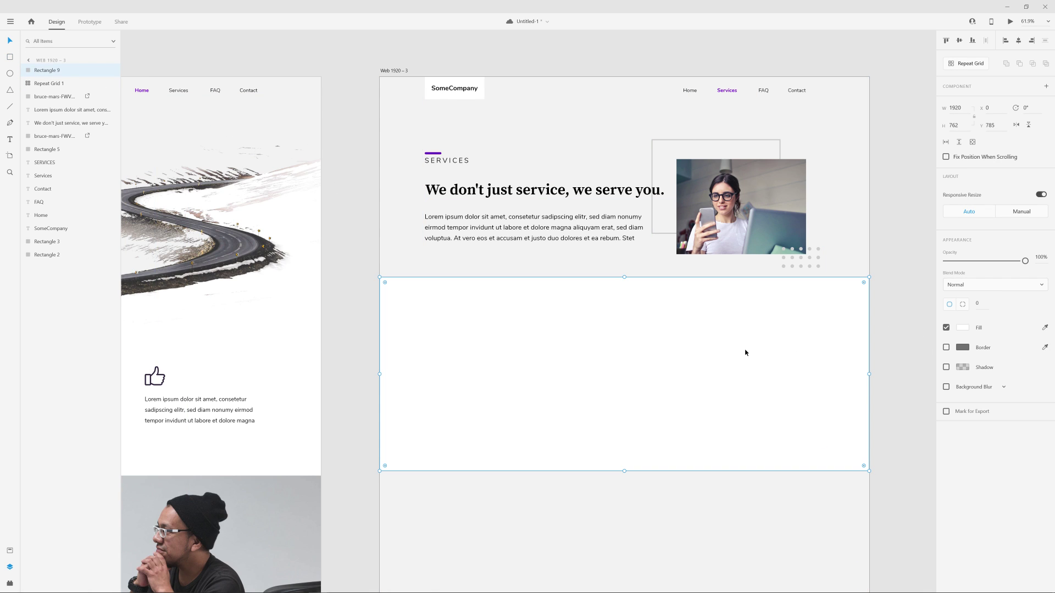
- Move the white rectangle up to about Y 713 and place it behind the dot grid and other content, just above Rectangle 3
drag(672, 334, 662, 311)
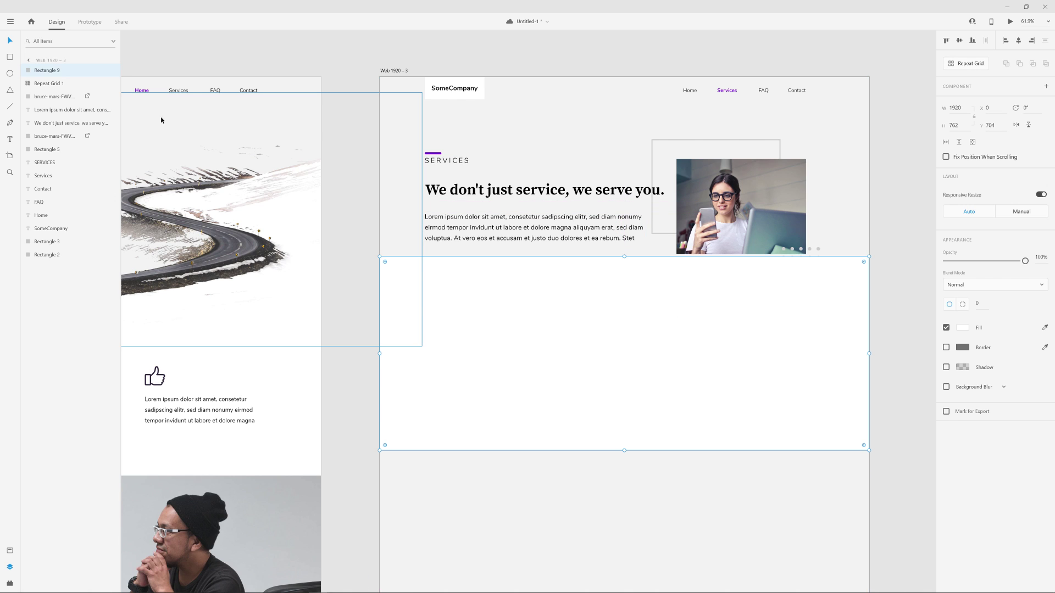
drag(47, 70, 48, 235)
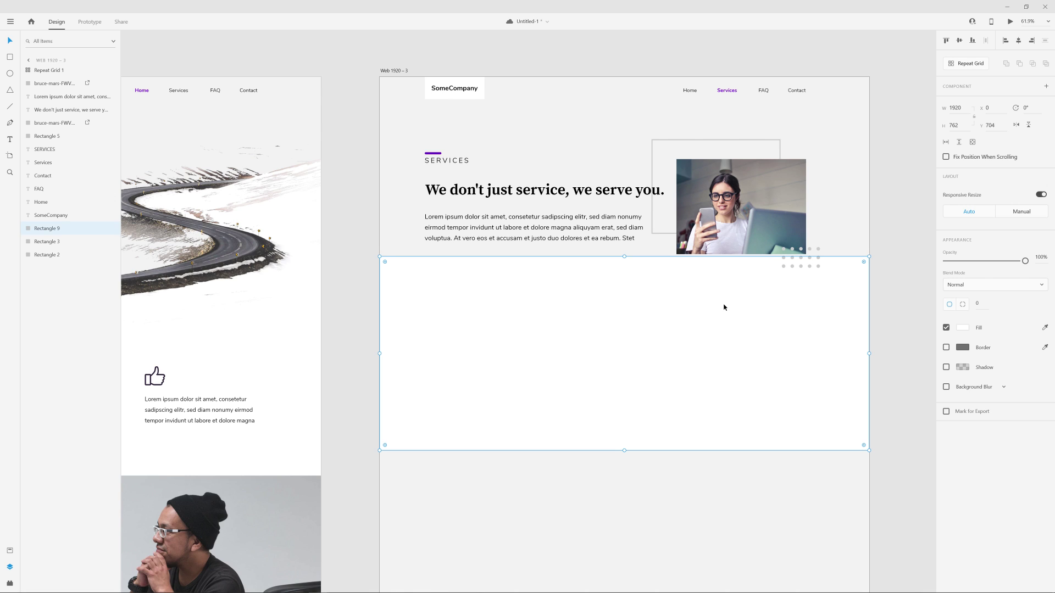
drag(724, 307, 734, 304)
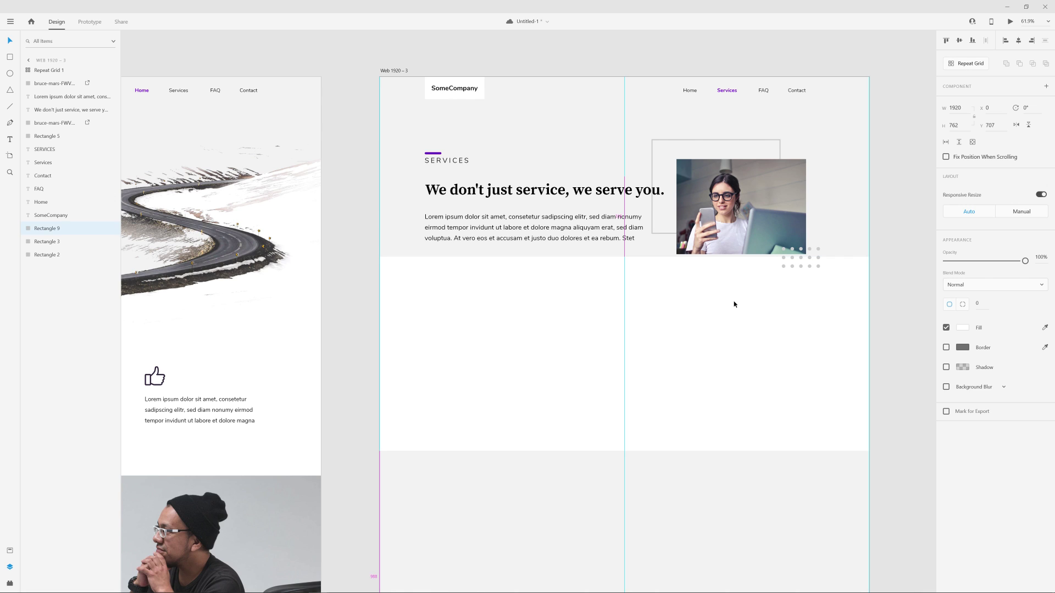
click(898, 269)
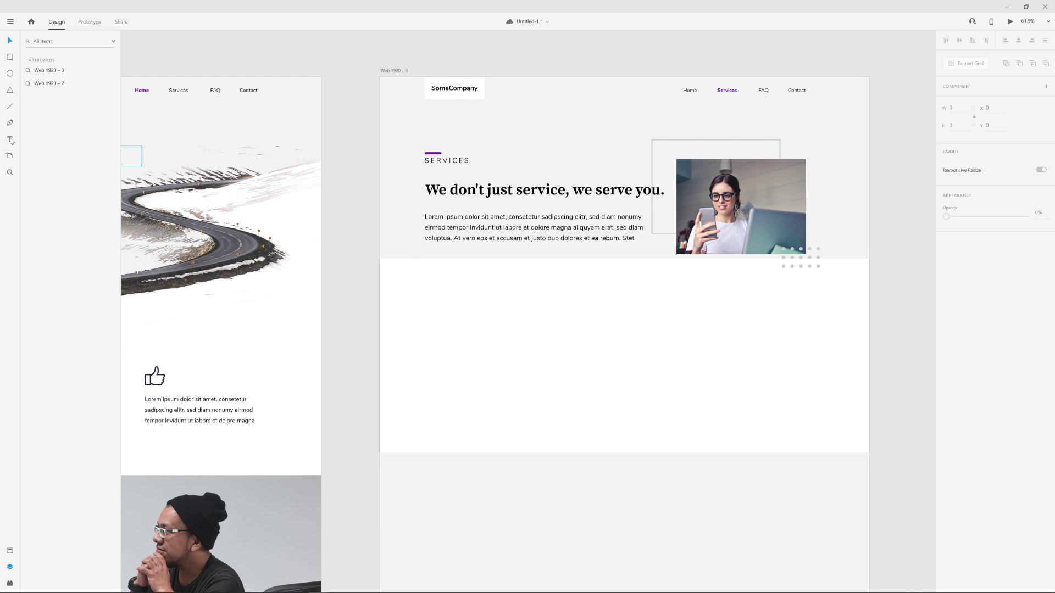
- Copy the heading "The road less traveled" from the home page into the white section at about X 177, Y 809
drag(283, 220, 508, 150)
key(ctrl+0)
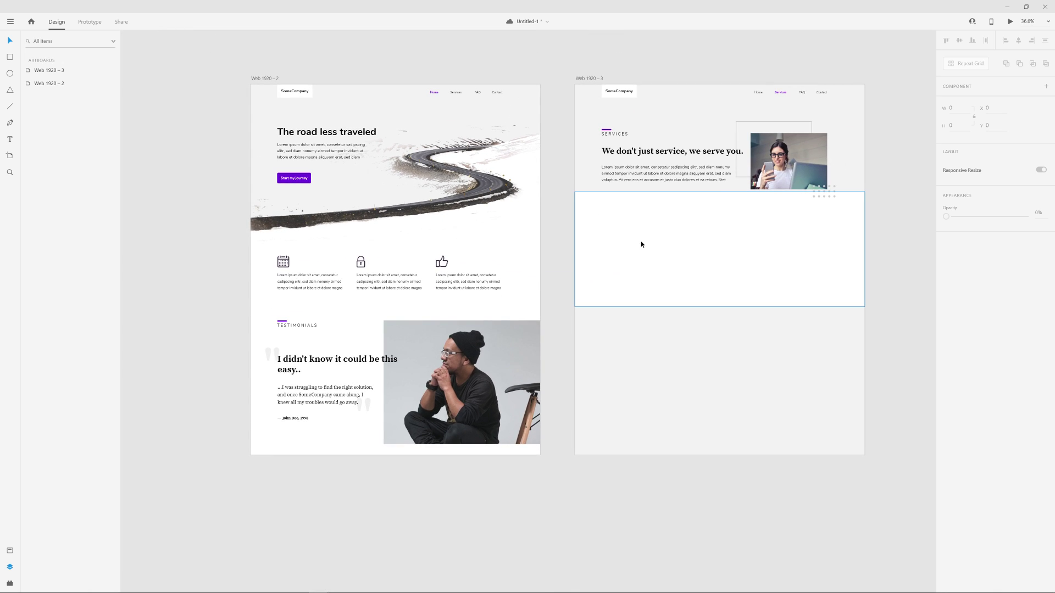
click(674, 238)
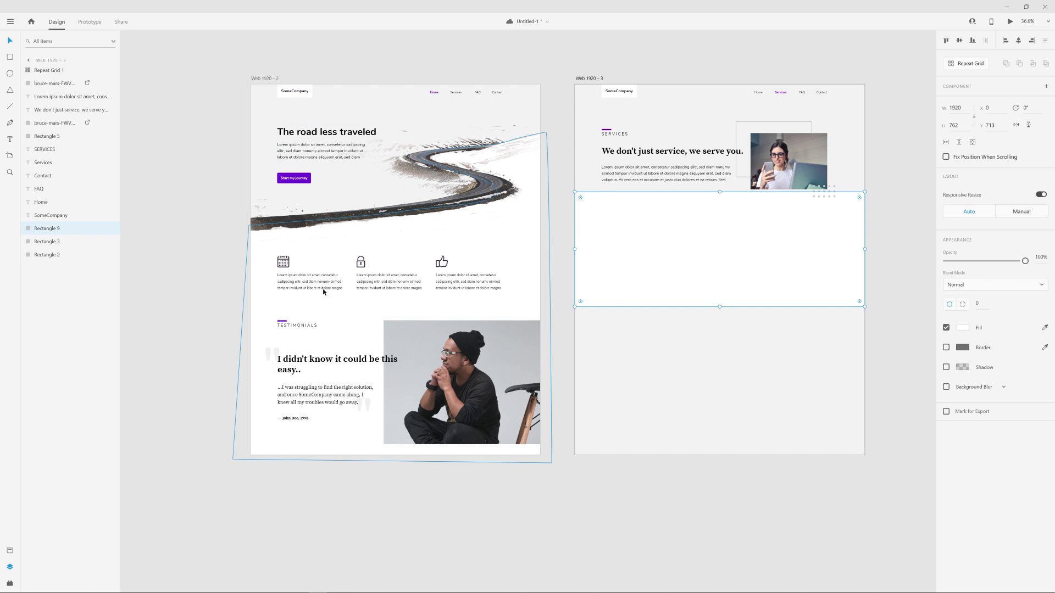
click(324, 132)
key(ctrl+c)
click(636, 231)
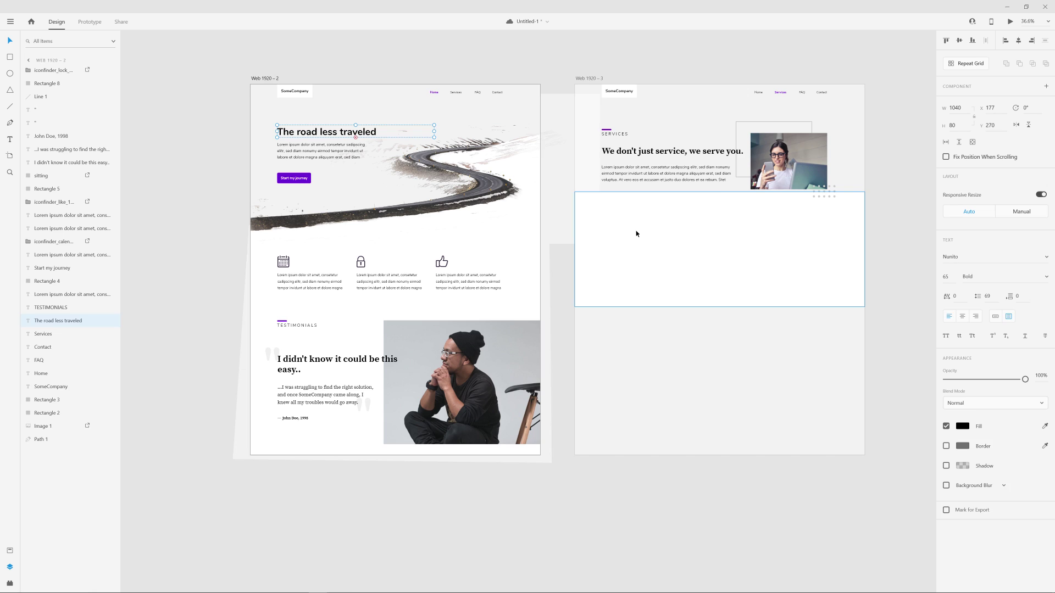
key(ctrl+v)
drag(644, 135, 646, 215)
- Try a slightly smaller font size for the pasted heading, and undo the change
click(946, 277)
text(54)
key(Return)
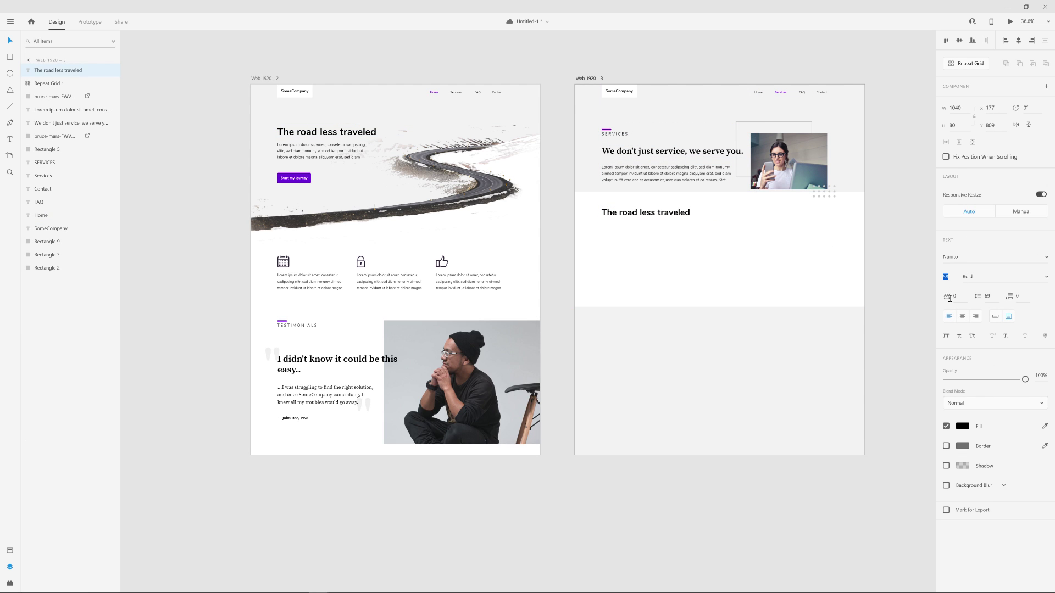
key(ctrl+z)
ctrl+scroll(711, 228, up, 5)
scroll(710, 227, up, 2)
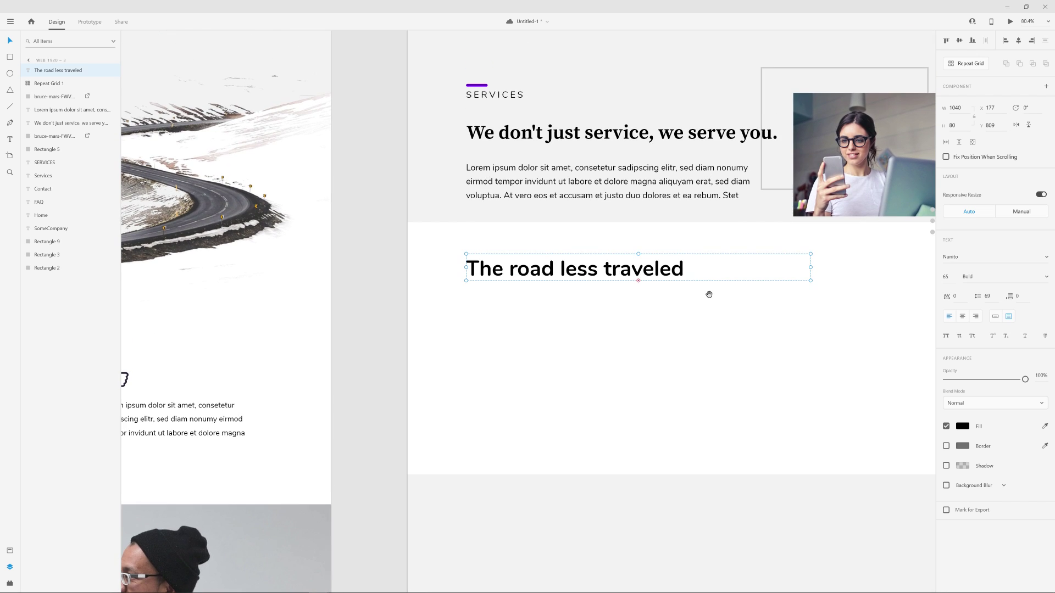
- Compare with the main heading's font size, and set the pasted heading's font size to 34
click(581, 138)
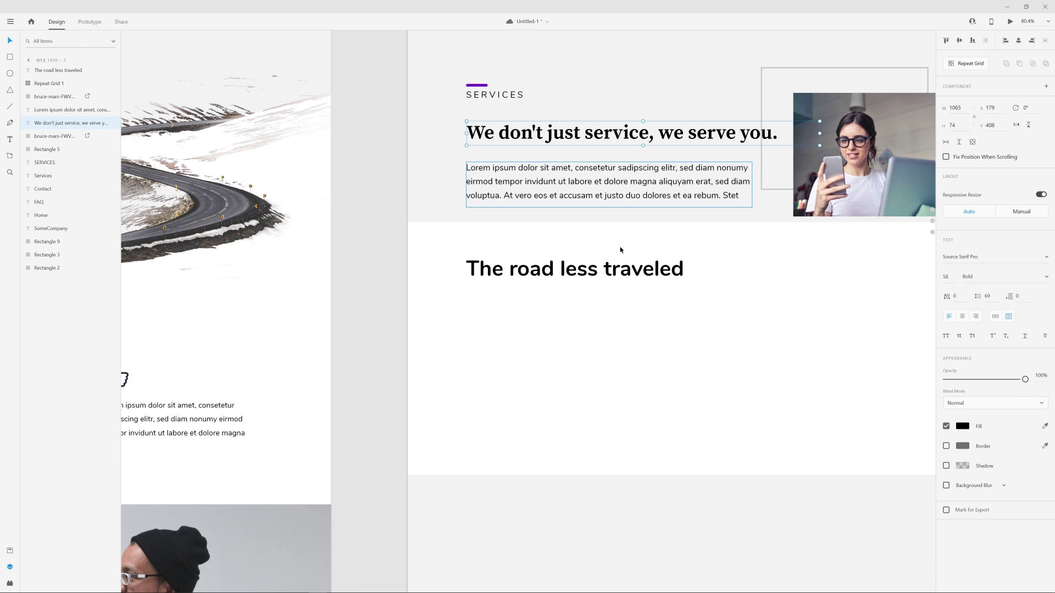
click(620, 266)
drag(948, 279, 941, 347)
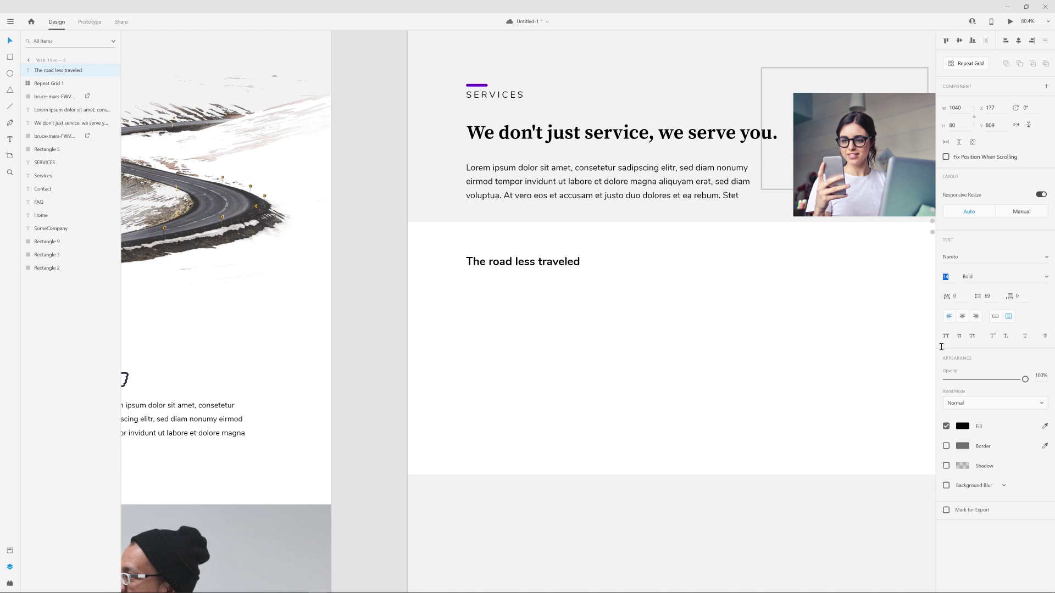
click(606, 180)
- Replace the pasted heading's text with "Travel Insurance"
click(550, 266)
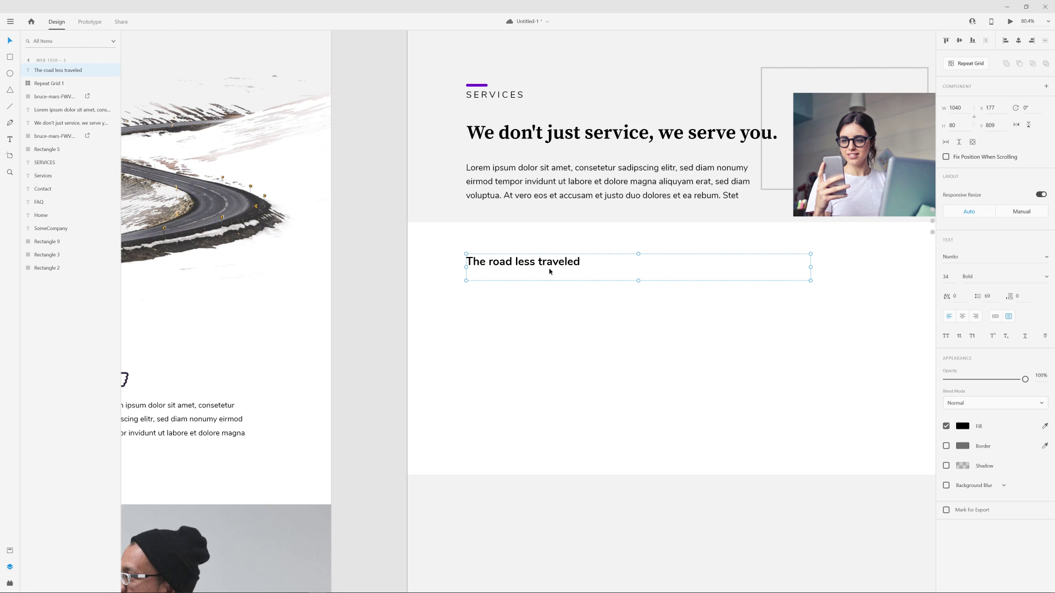
double_click(550, 269)
triple_click(554, 266)
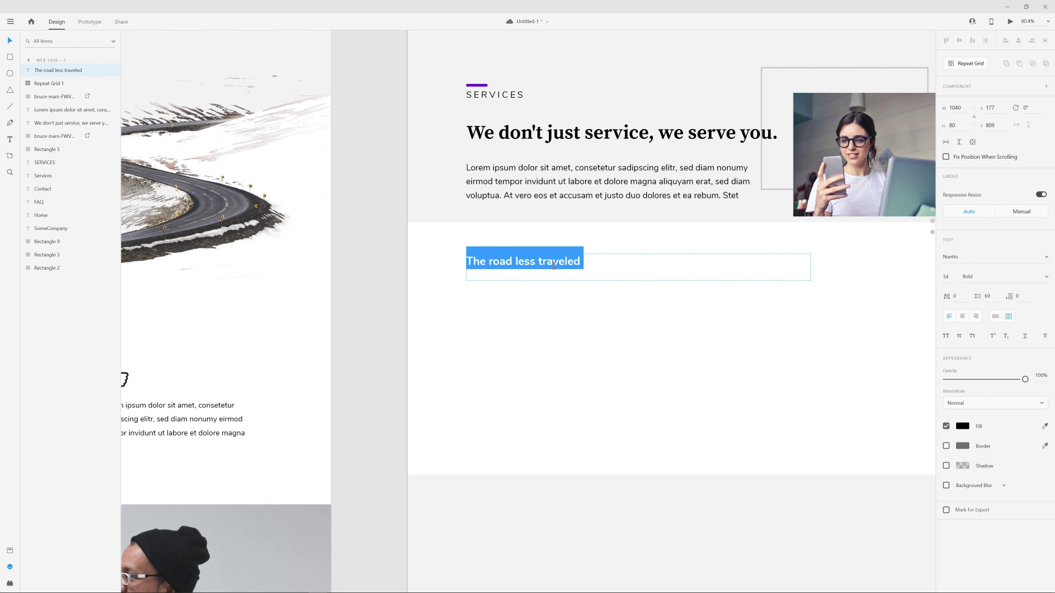
text(Travel Insurance)
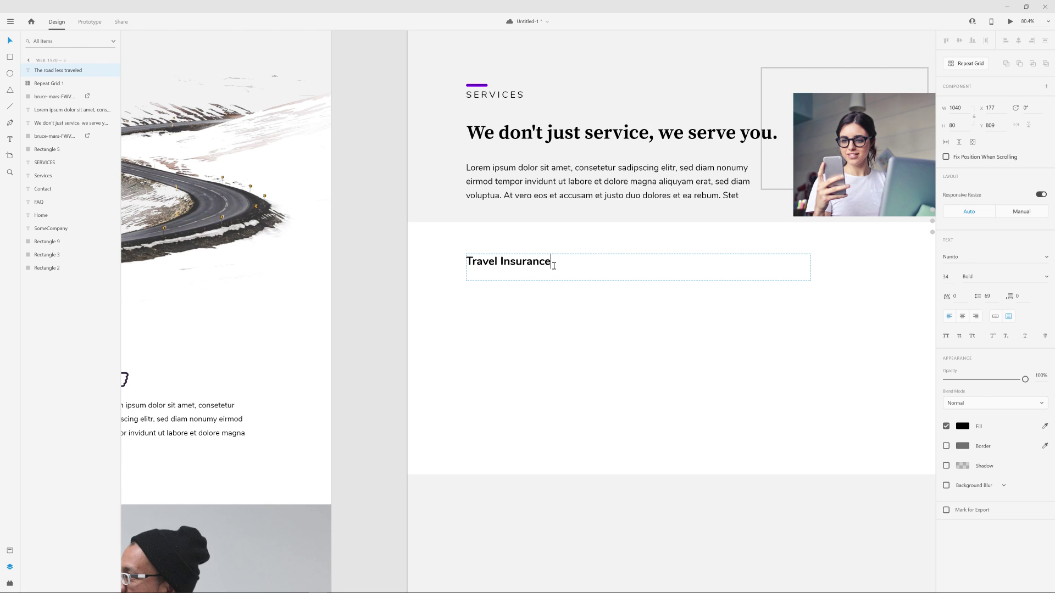
key(Escape)
- Narrow the Travel Insurance text box to about 535 wide
drag(811, 267, 663, 269)
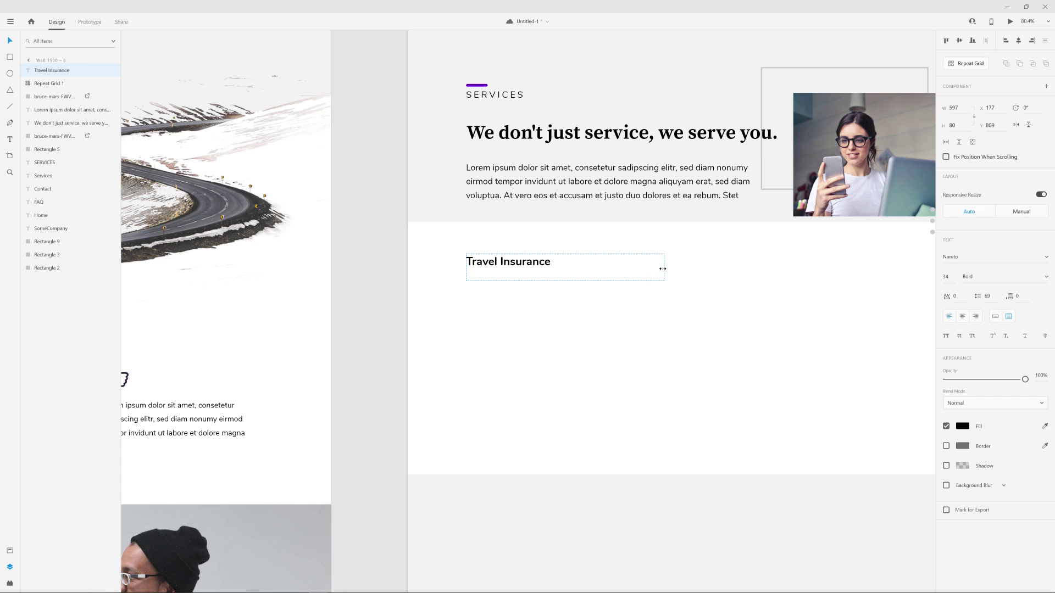
scroll(728, 280, down, 2)
drag(728, 280, 666, 283)
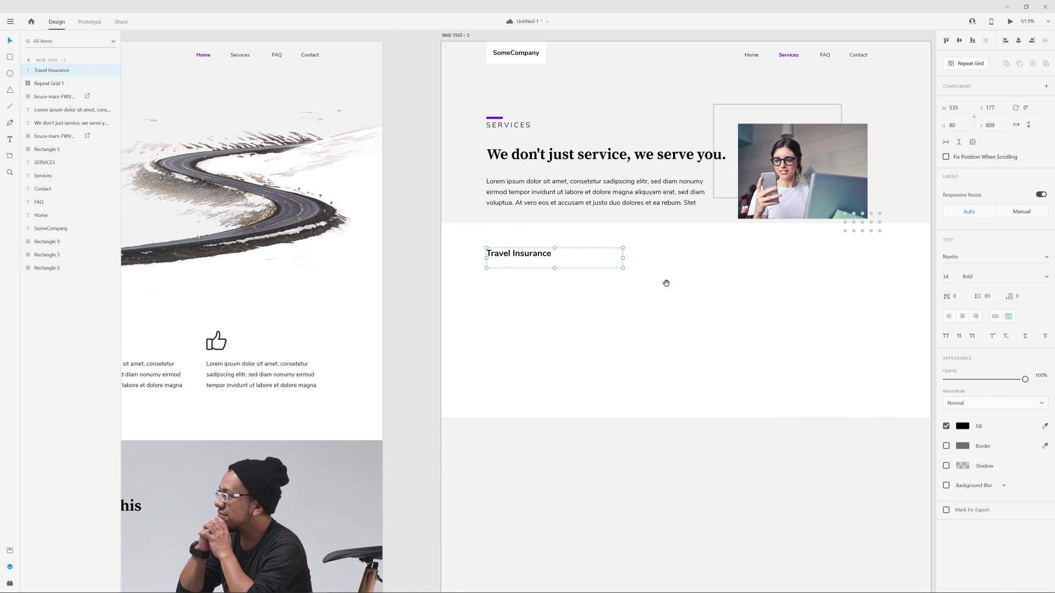
- Reduce the Travel Insurance text box to about 42 high and duplicate it directly beneath, at about Y 851
drag(553, 267, 551, 265)
scroll(525, 269, up, 3)
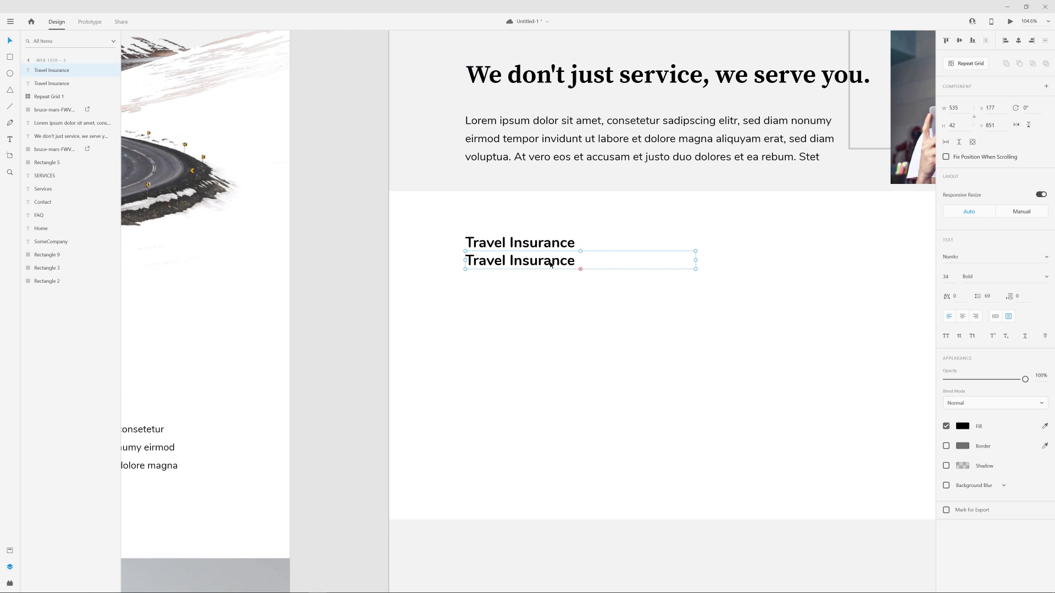
scroll(515, 269, down, 3)
drag(460, 299, 717, 318)
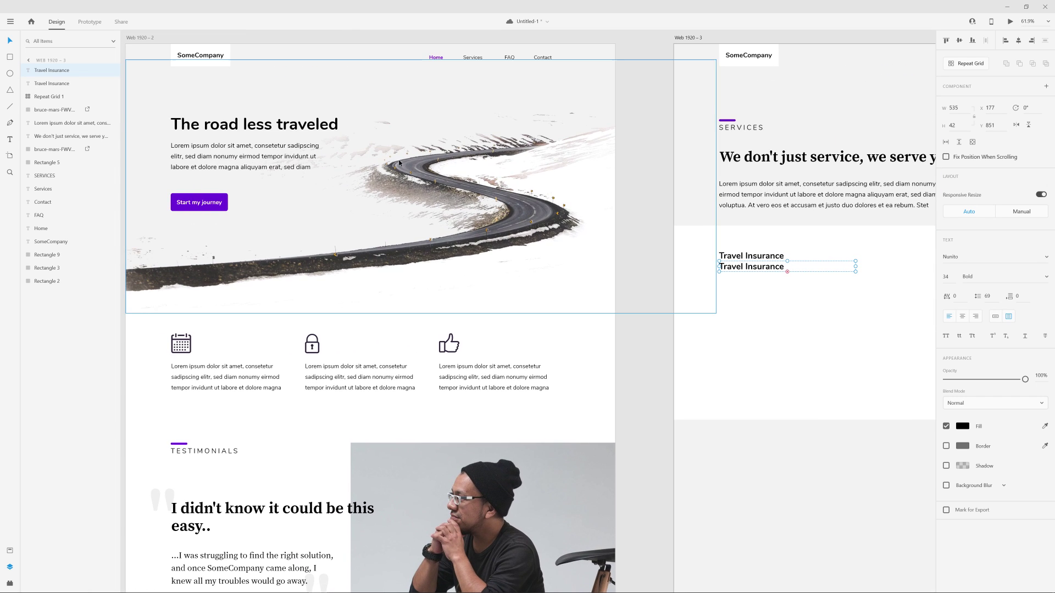
- Replace the duplicated heading's text with "#1 Rated for 5 years in a row"
click(330, 129)
click(804, 160)
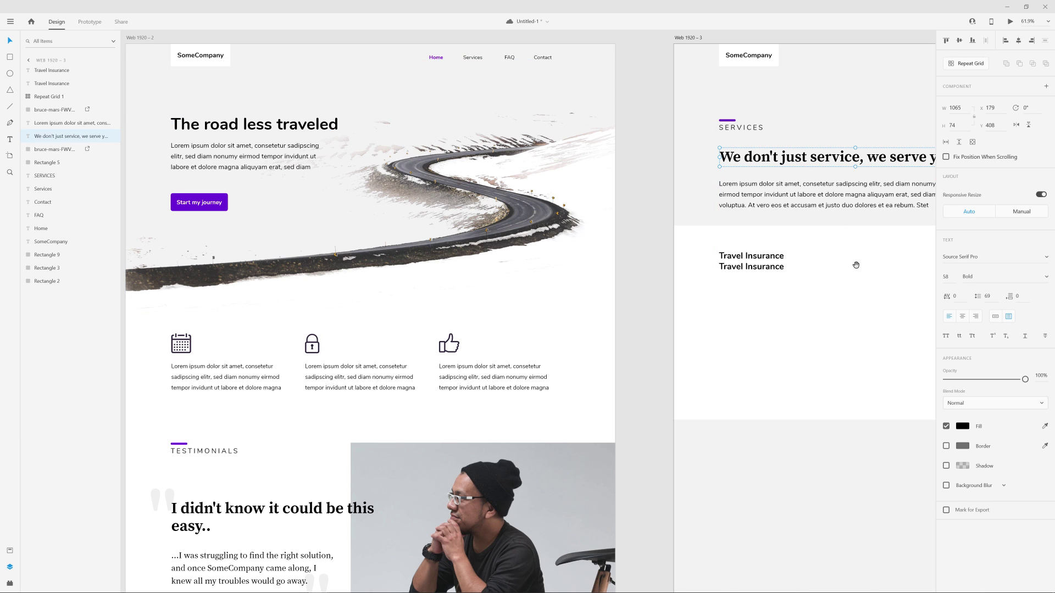
drag(856, 266, 632, 266)
scroll(631, 267, up, 4)
click(565, 243)
double_click(560, 244)
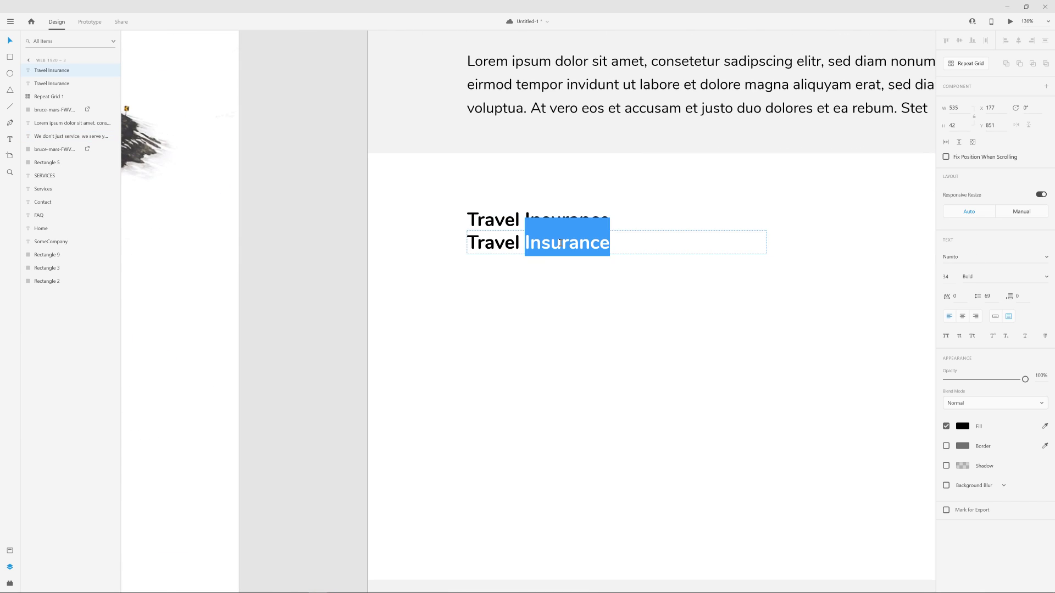
triple_click(559, 243)
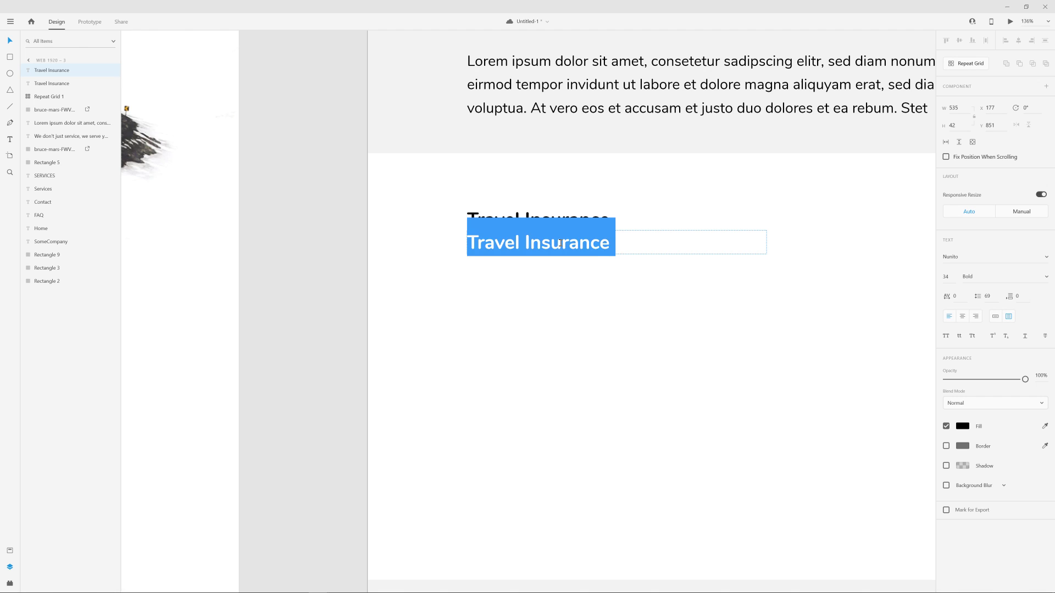
text(#1 Rated for )
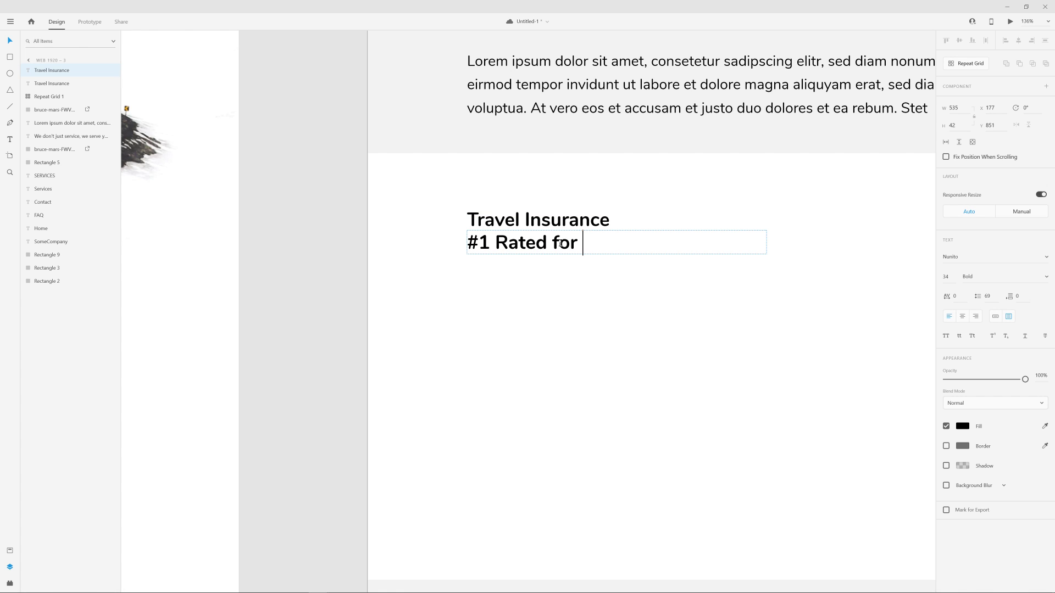
text(5 years in a row)
key(Escape)
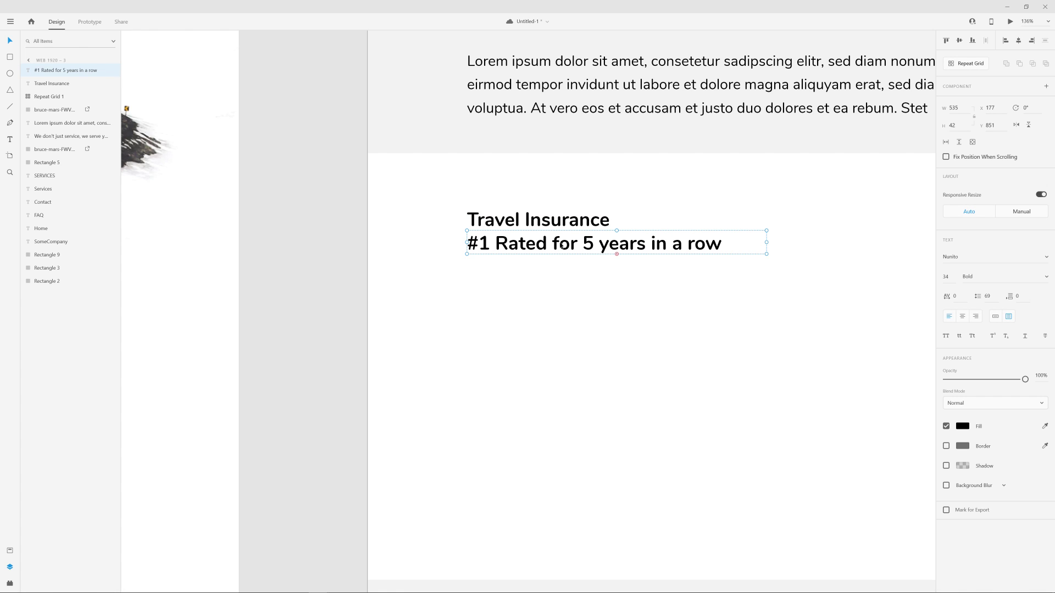
- Set the rating line's font size to 21 and move the line down slightly to about Y 857
click(946, 278)
text(21)
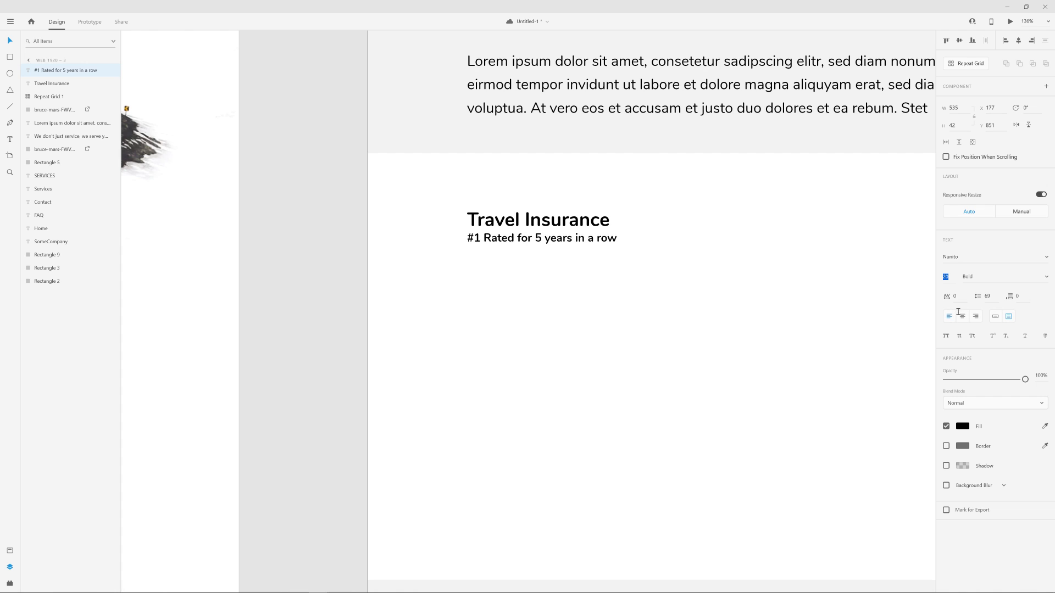
key(Return)
click(593, 252)
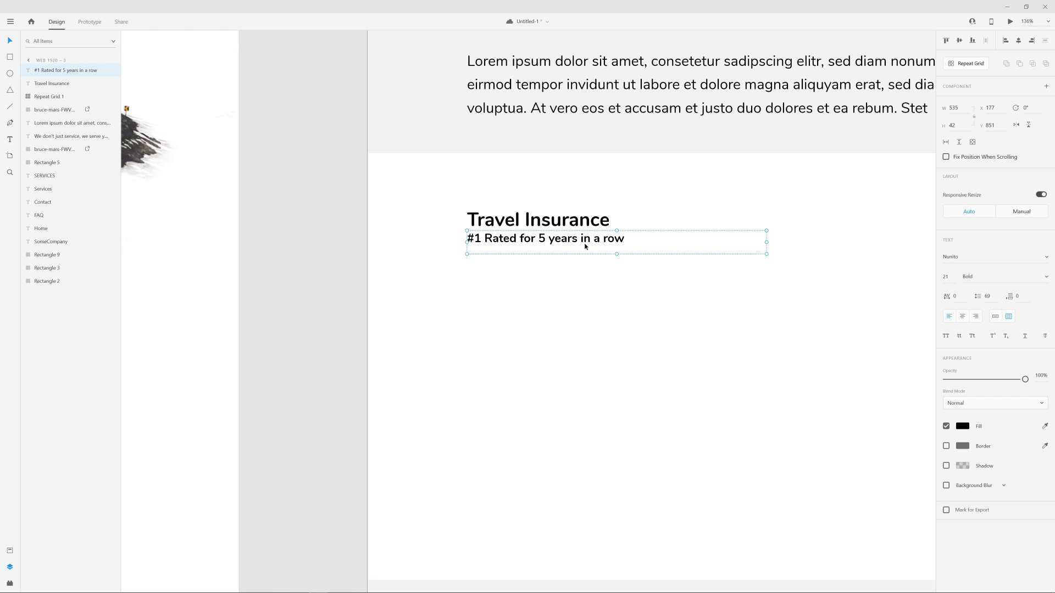
drag(585, 246, 585, 249)
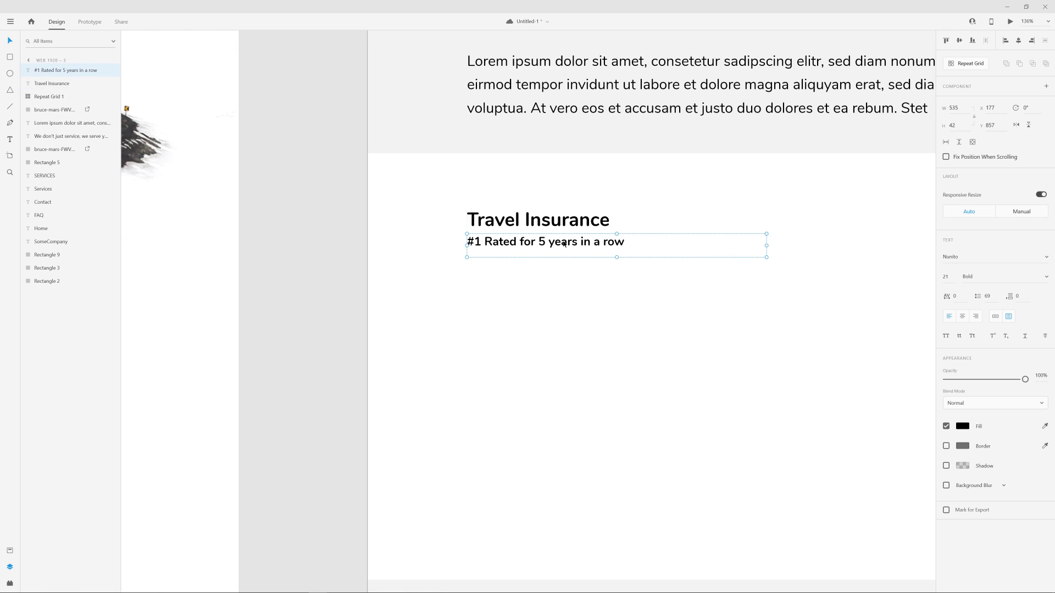
- Try to color the words "#1 Rated" green, and undo the color change
double_click(509, 248)
click(516, 245)
key(ctrl+shift+Left)
key(ctrl+shift+Left)
key(ctrl+shift+Left)
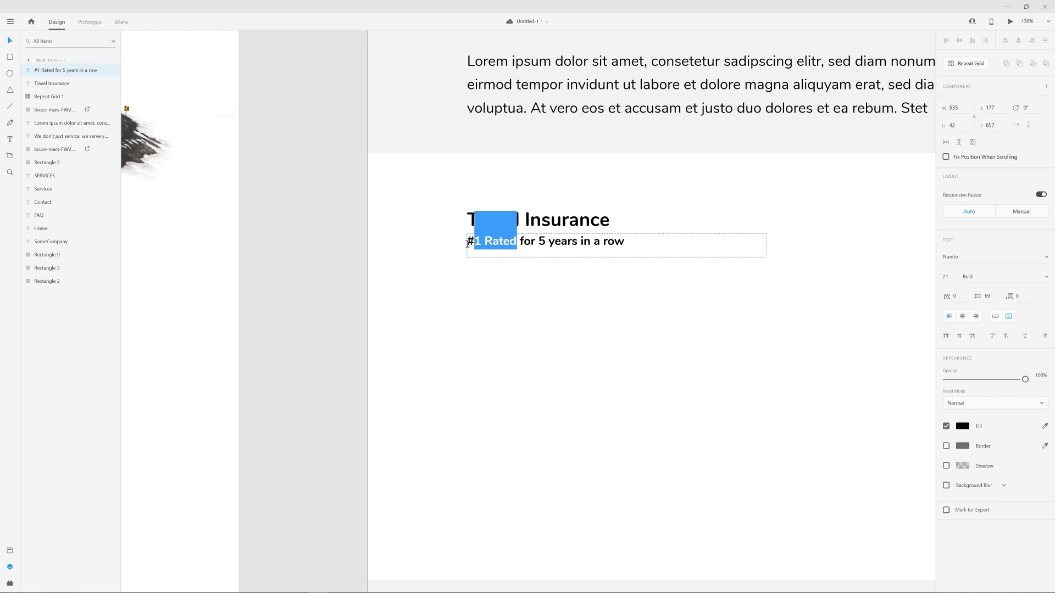
click(960, 425)
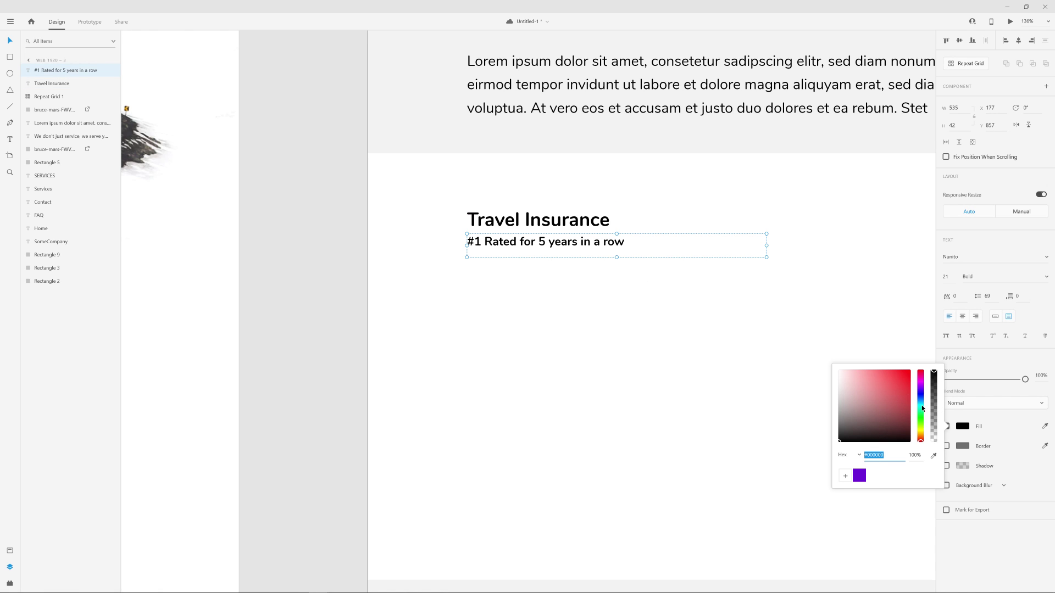
click(921, 408)
click(896, 406)
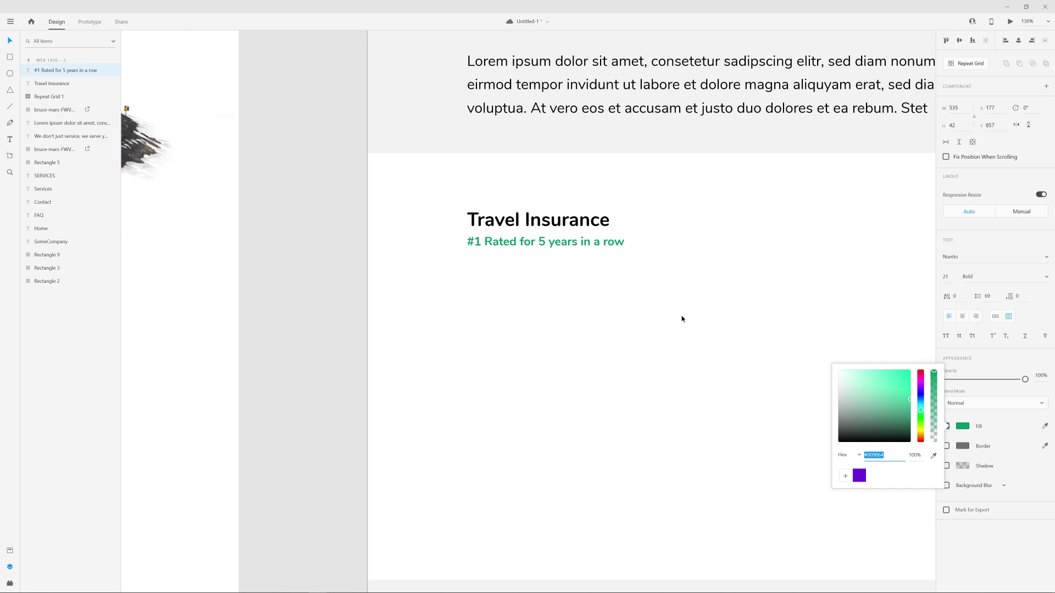
key(ctrl+z)
- Color only the words "#1 Rated" in the rating line bright green
double_click(510, 243)
drag(515, 243, 468, 242)
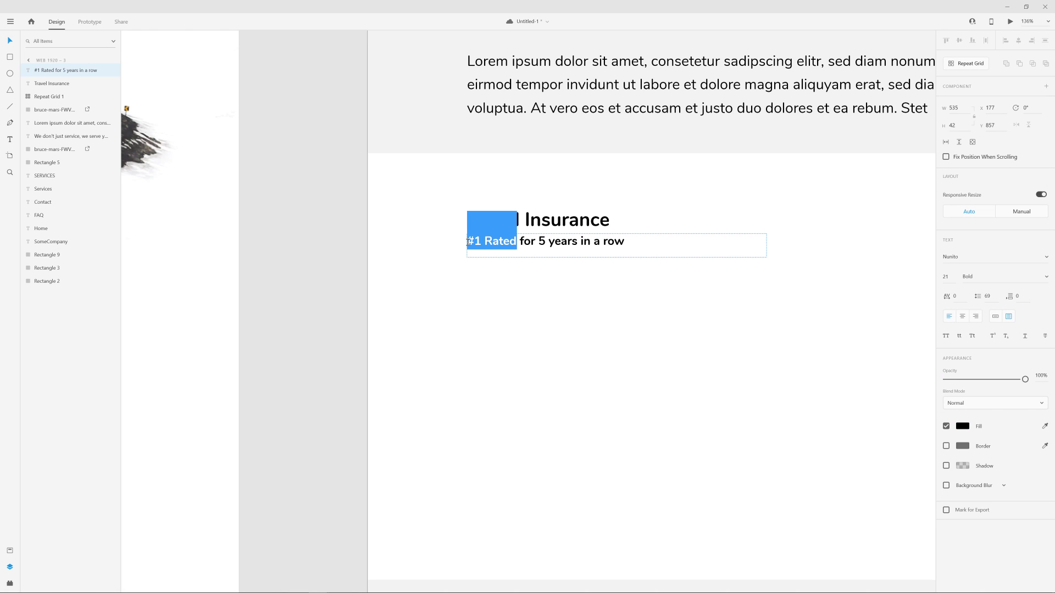
click(964, 427)
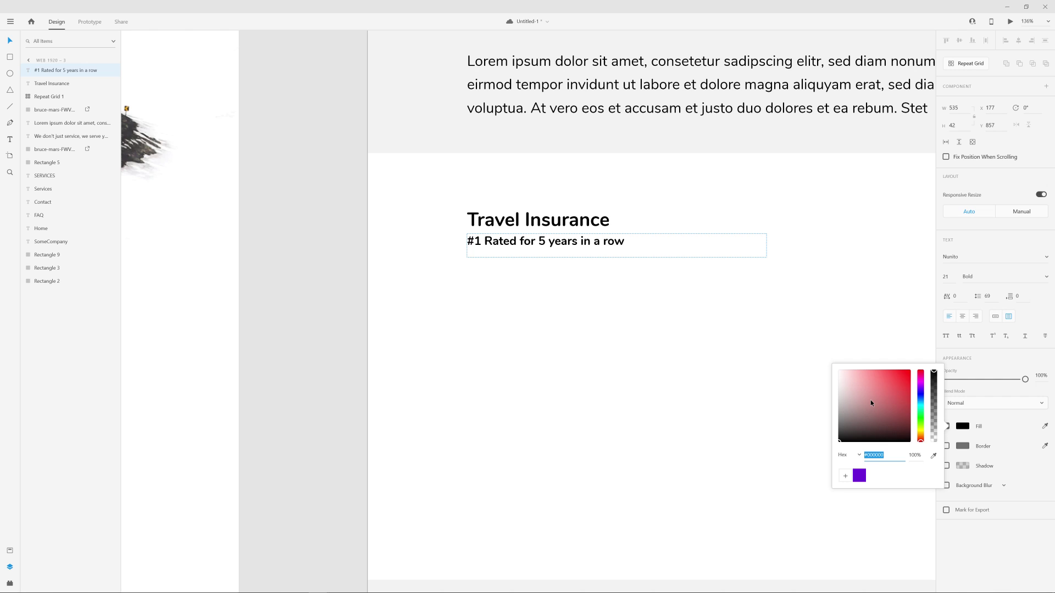
click(922, 420)
click(908, 394)
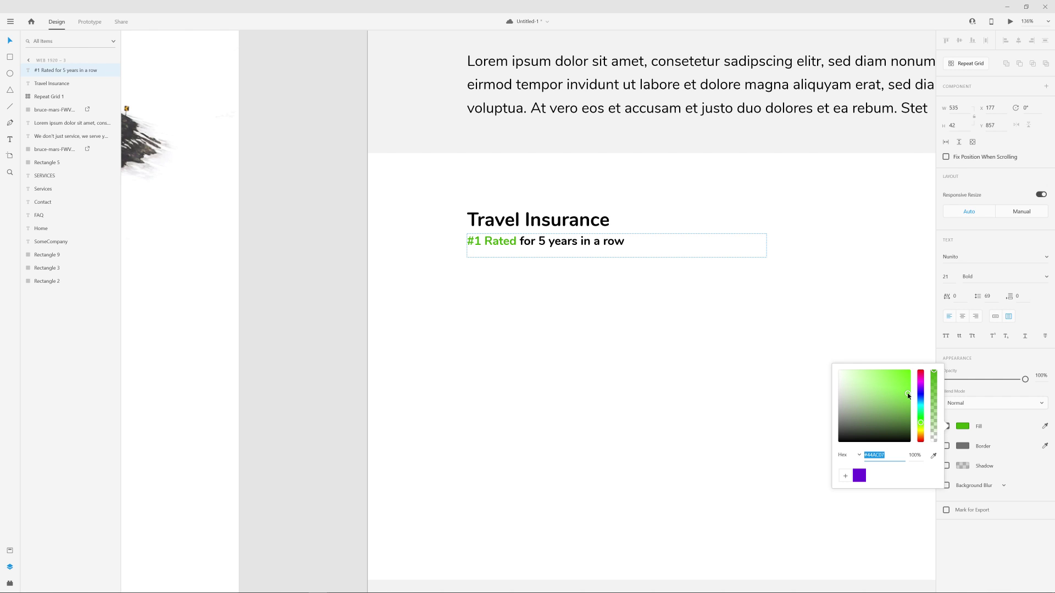
key(Escape)
key(Escape)
- Color the rating line's remaining words, "for 5 years in a row", dark gray and deselect the text
scroll(666, 331, down, 5)
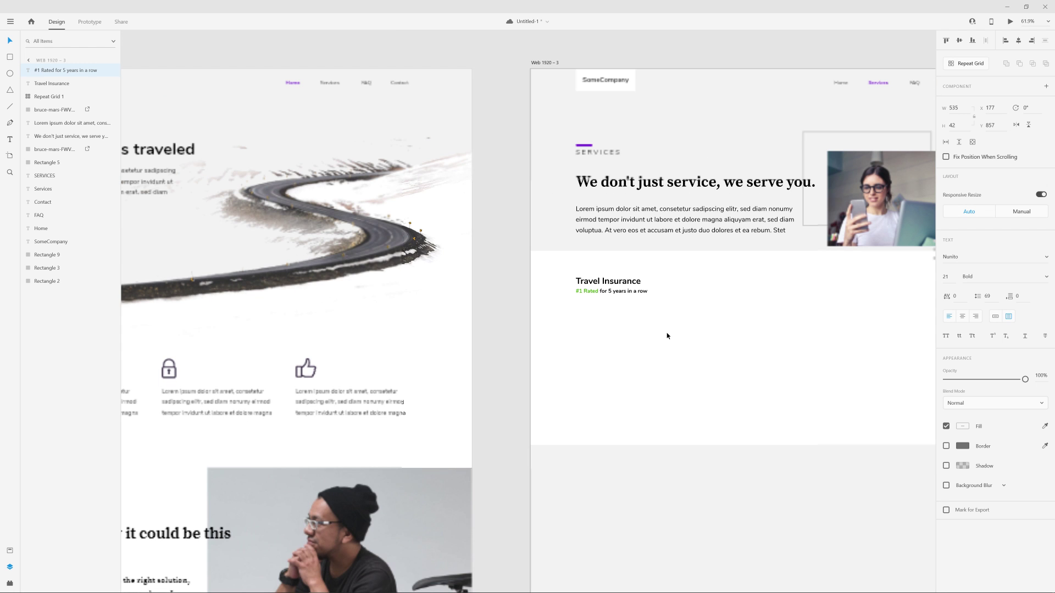
click(482, 266)
click(628, 291)
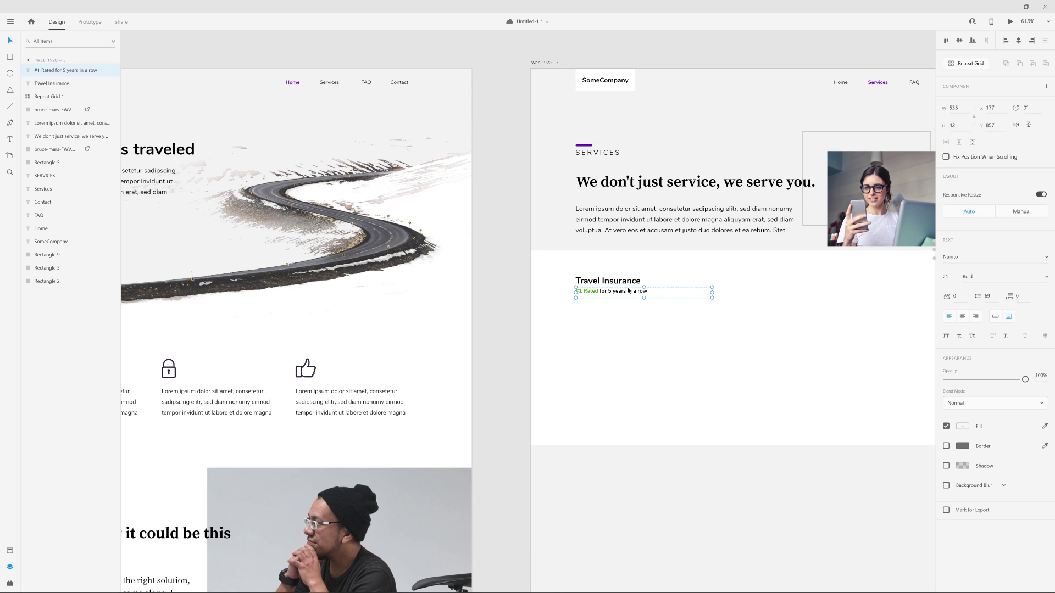
scroll(628, 291, up, 8)
double_click(537, 286)
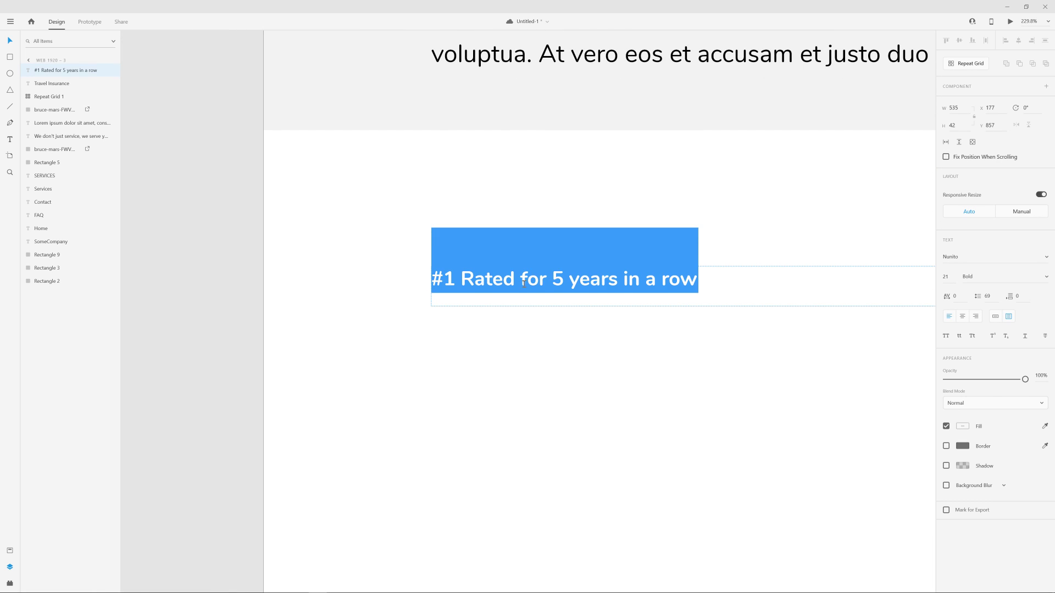
click(520, 282)
drag(520, 282, 745, 290)
click(963, 426)
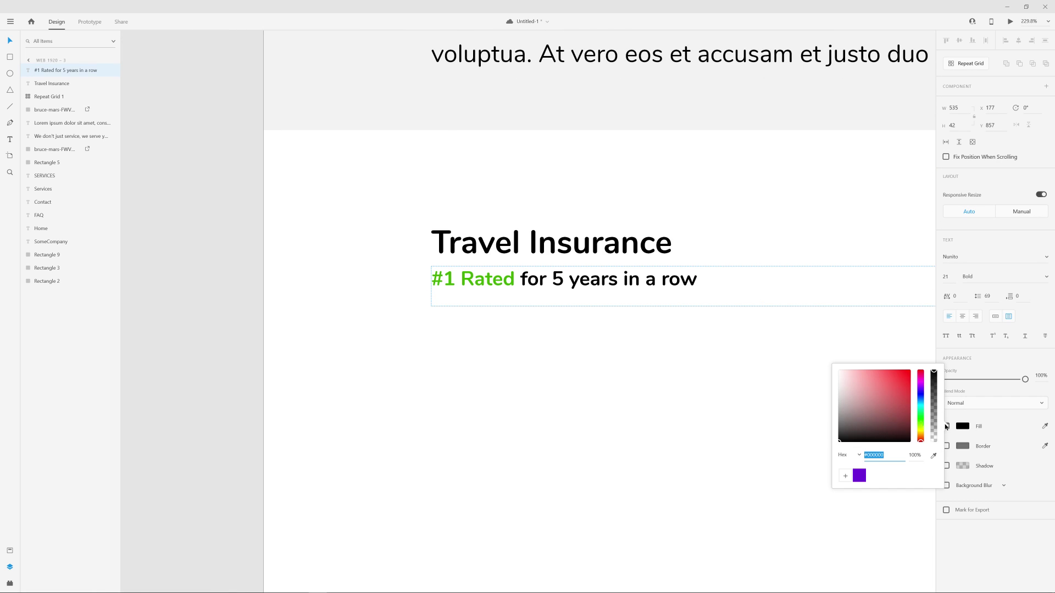
drag(853, 416, 808, 416)
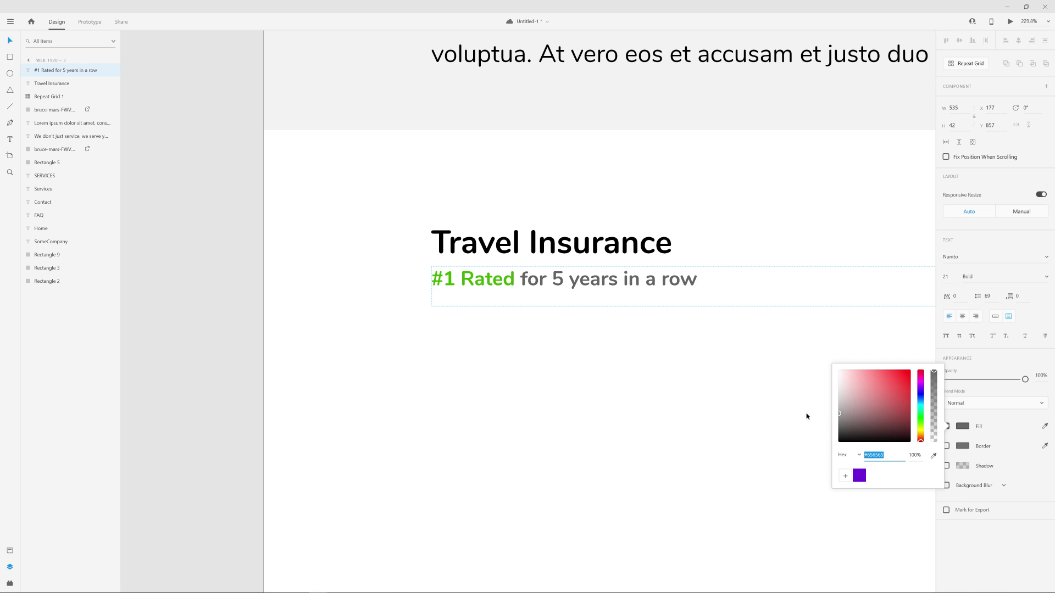
click(260, 224)
click(216, 224)
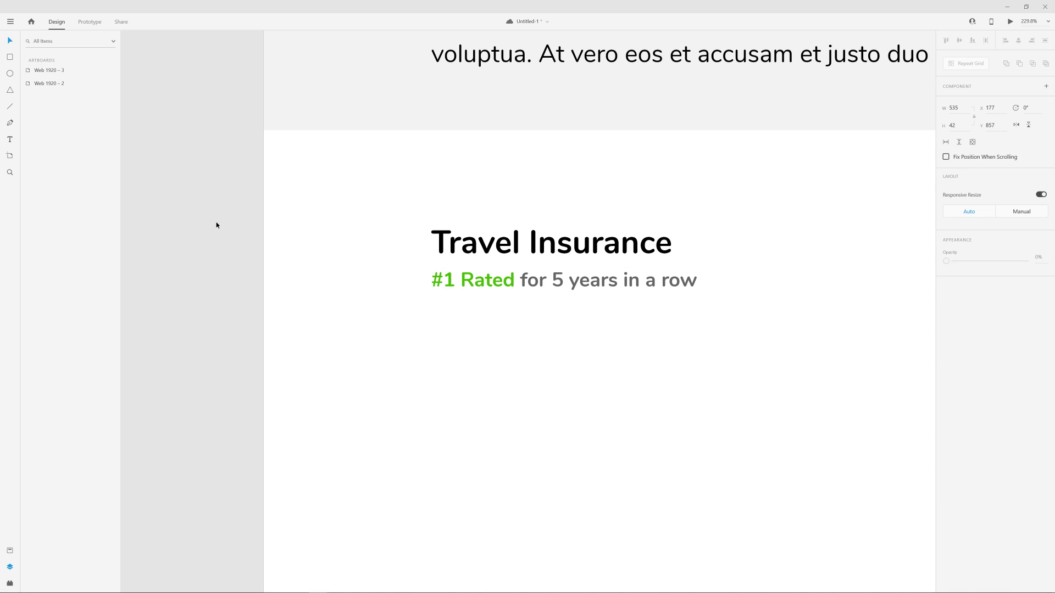
- Examine how the Travel Insurance heading and its rating line relate in spacing and style on the page
click(577, 252)
click(588, 282)
click(584, 251)
click(582, 281)
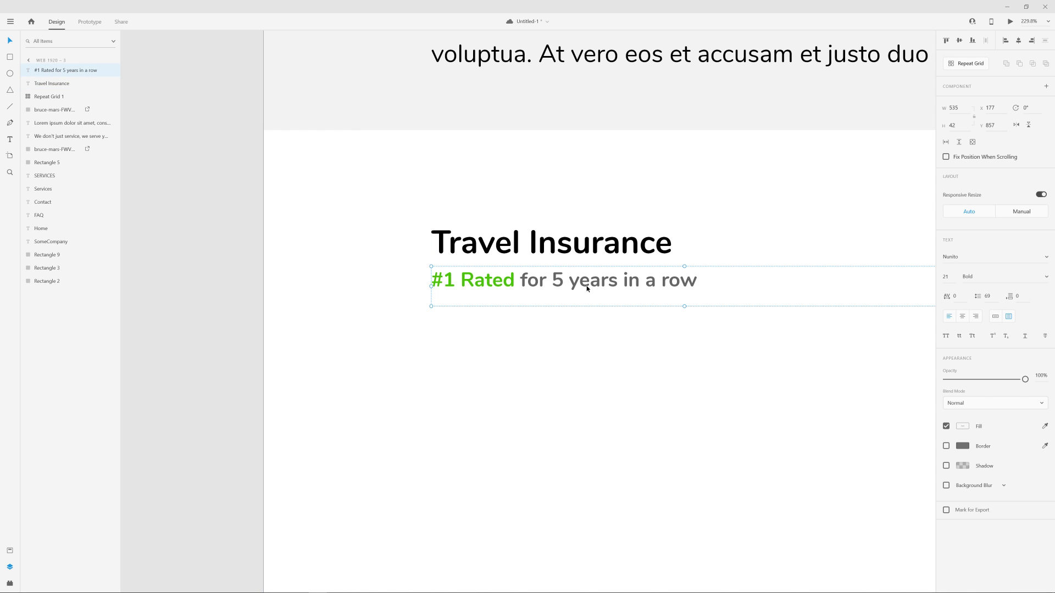
click(594, 254)
click(605, 294)
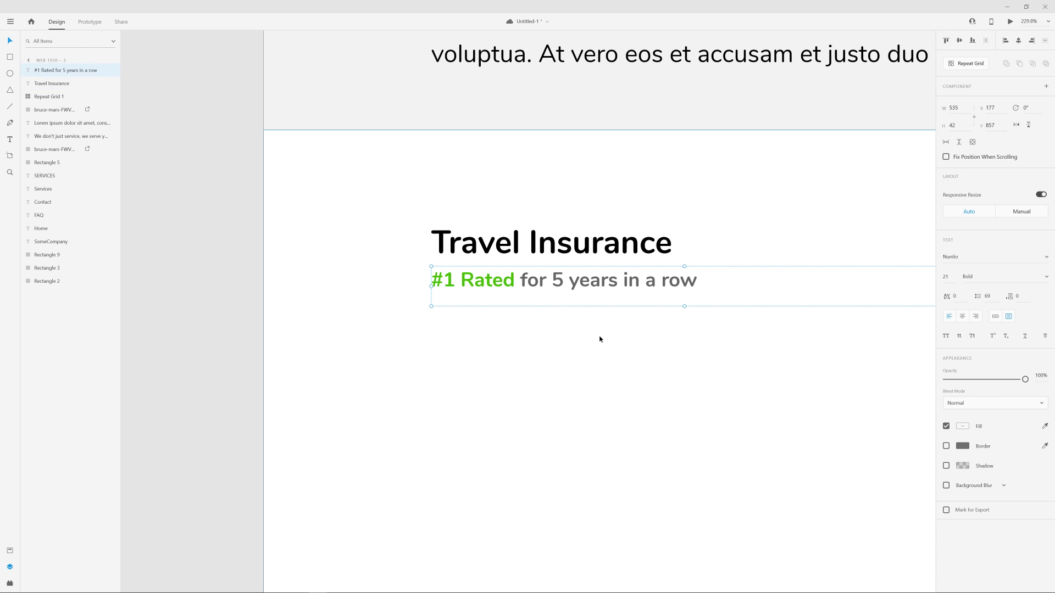
click(669, 345)
scroll(669, 345, down, 2)
scroll(669, 345, down, 6)
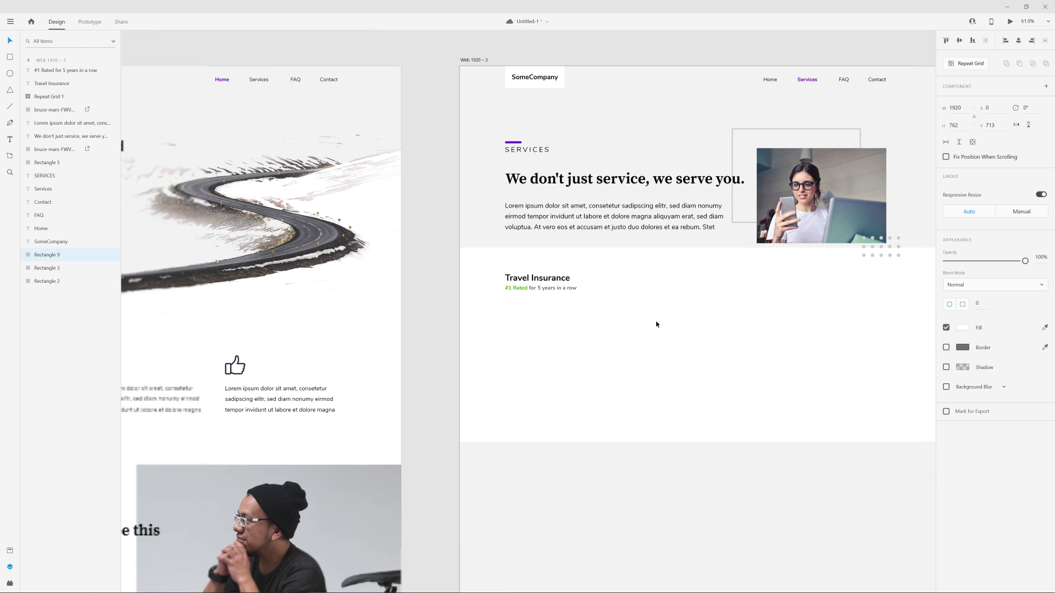
- Copy the home page's thumbs-up paragraph beneath the rating line at about X 179, Y 939, and widen it to about 764
scroll(605, 329, up, 2)
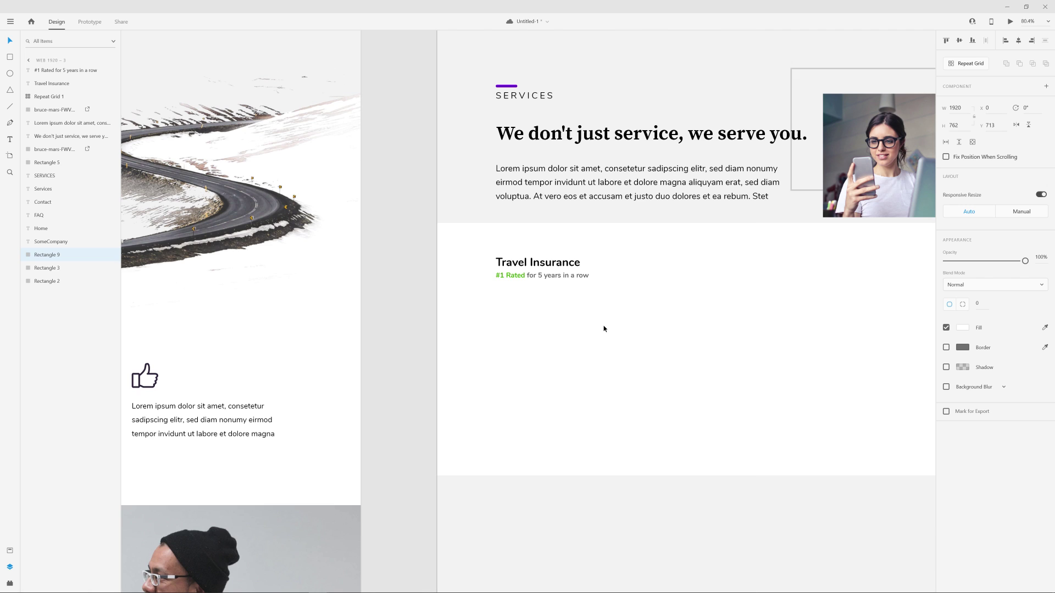
scroll(574, 324, left, 3)
scroll(574, 324, down, 1)
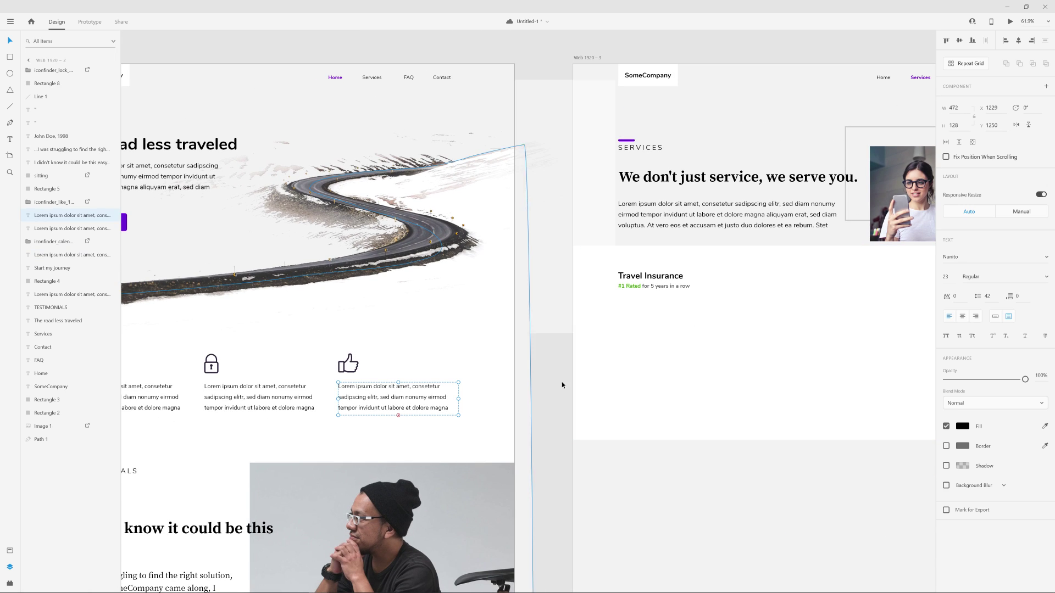
key(ctrl+v)
drag(895, 381, 631, 310)
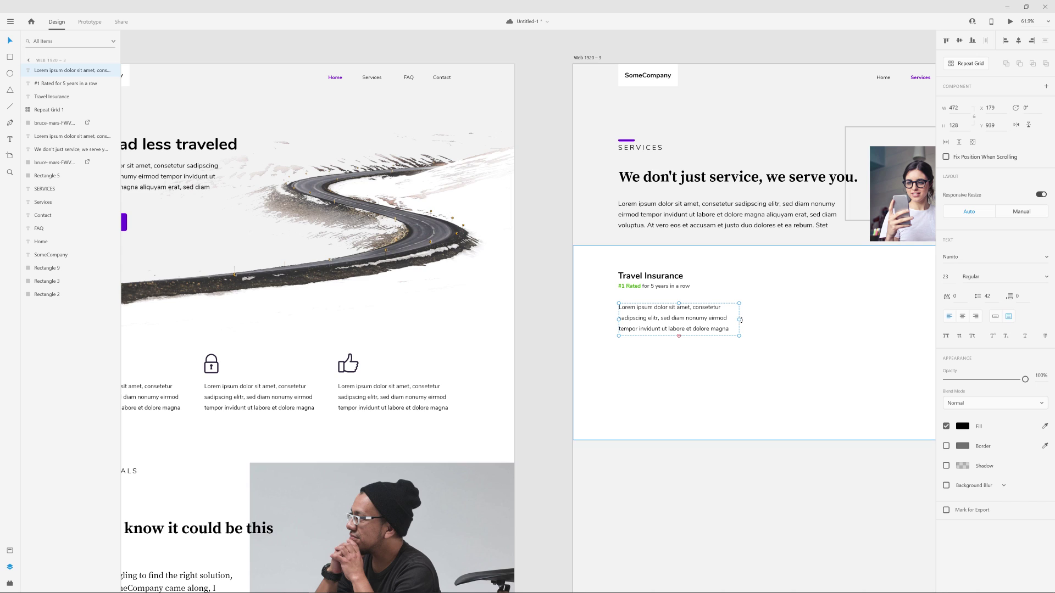
drag(740, 319, 813, 321)
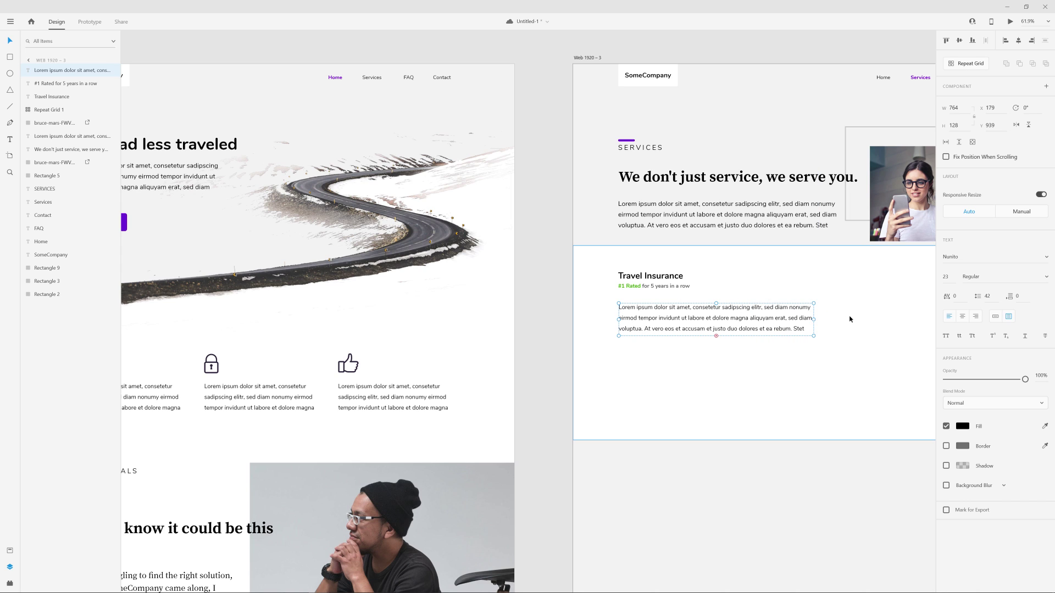
- Compare the copied paragraph's font size with that of the intro paragraph above
scroll(652, 308, up, 3)
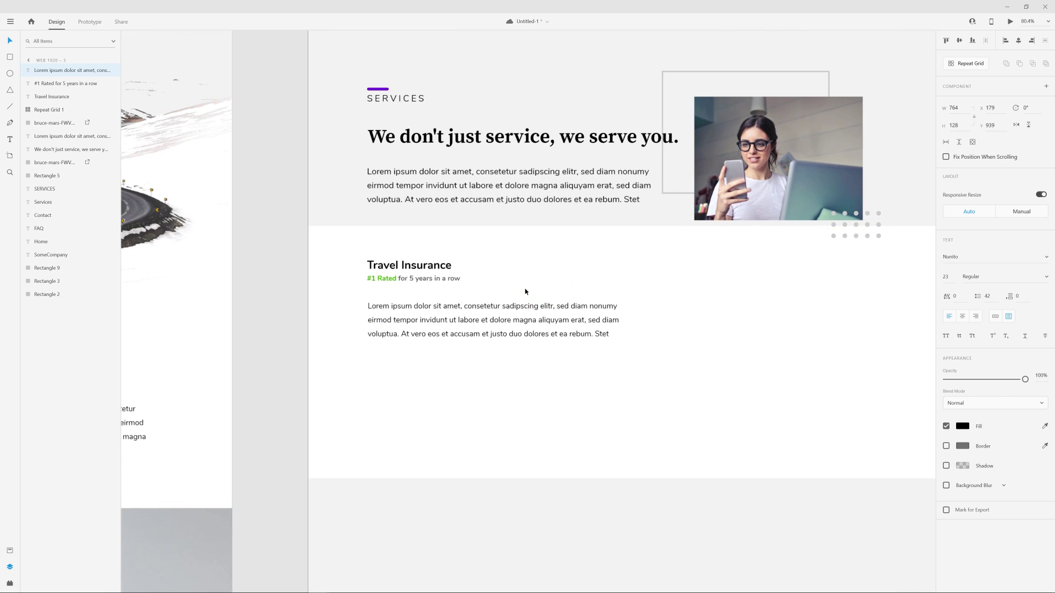
click(502, 196)
click(522, 330)
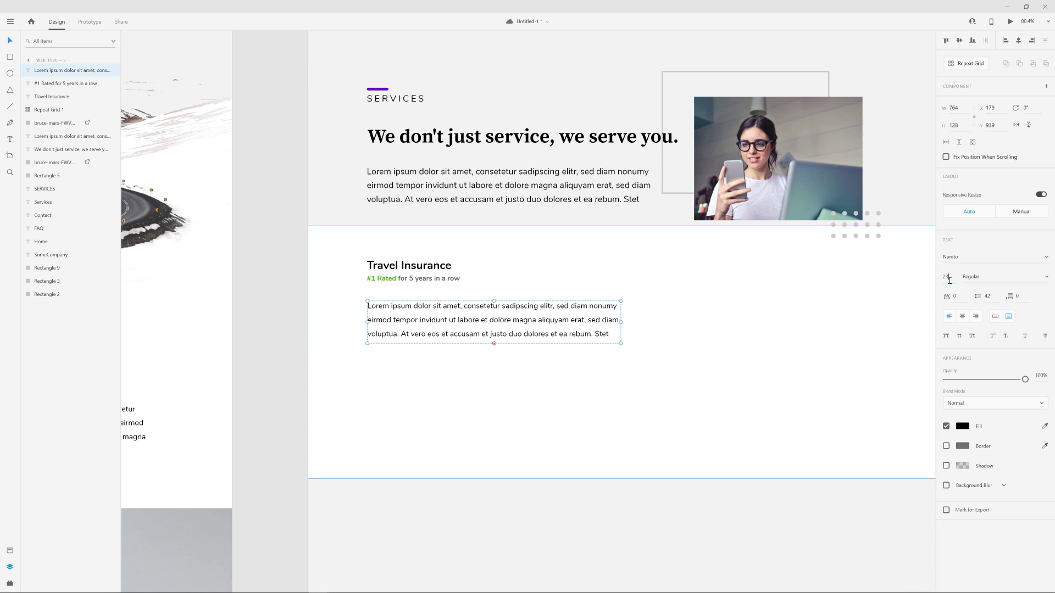
- Set the font size of the body paragraph under the Travel Insurance heading to 20
click(949, 277)
text(20)
key(Return)
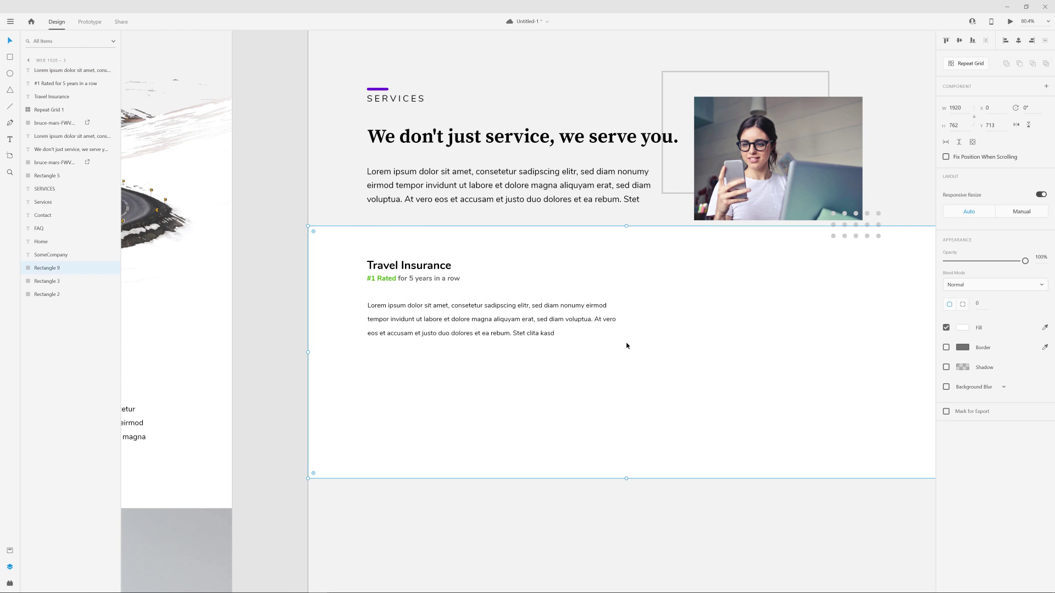
click(289, 315)
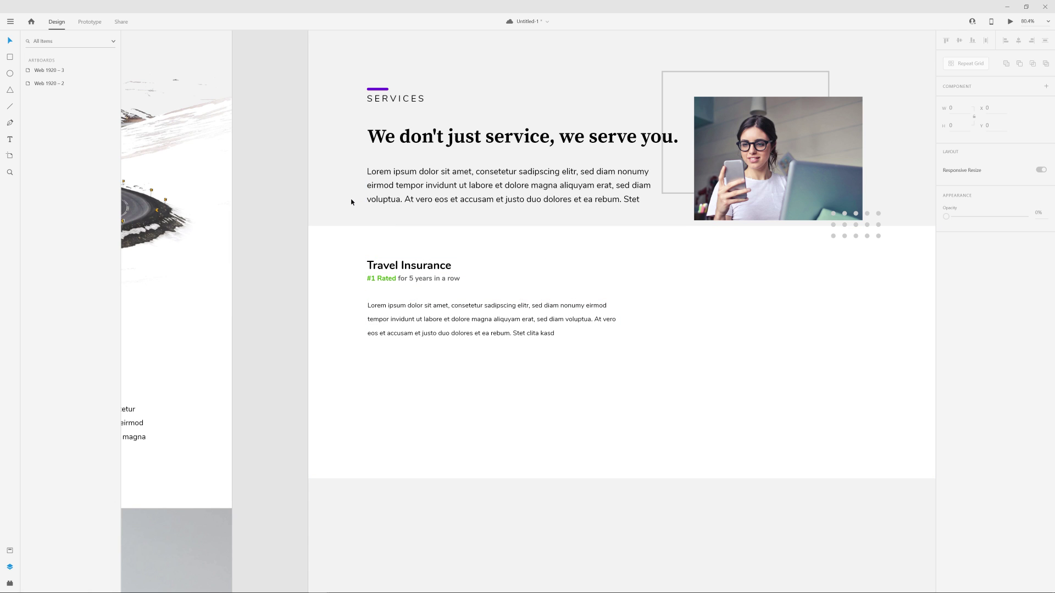
click(376, 204)
key(Escape)
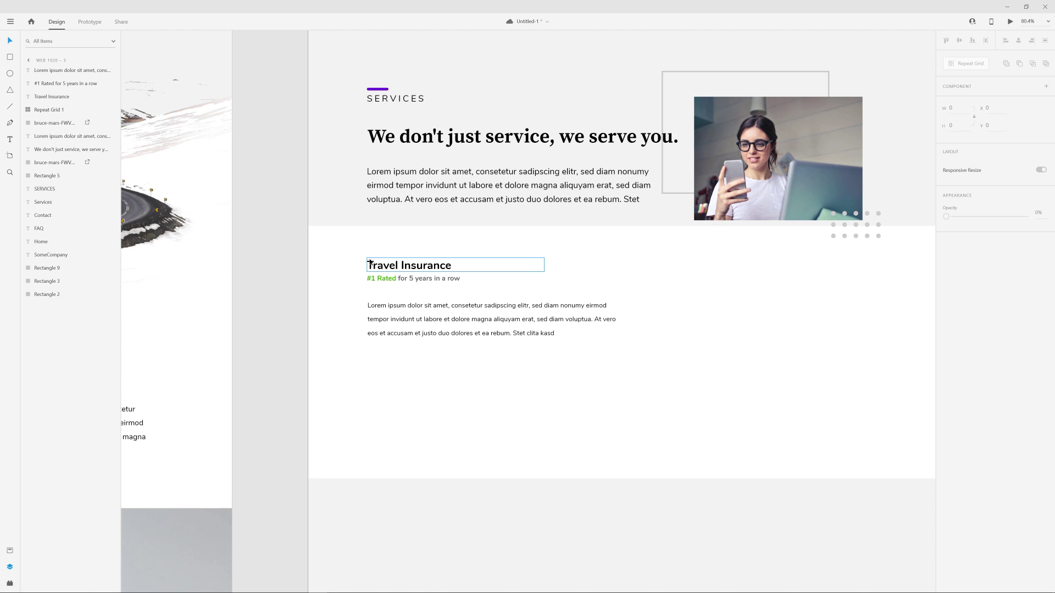
click(288, 221)
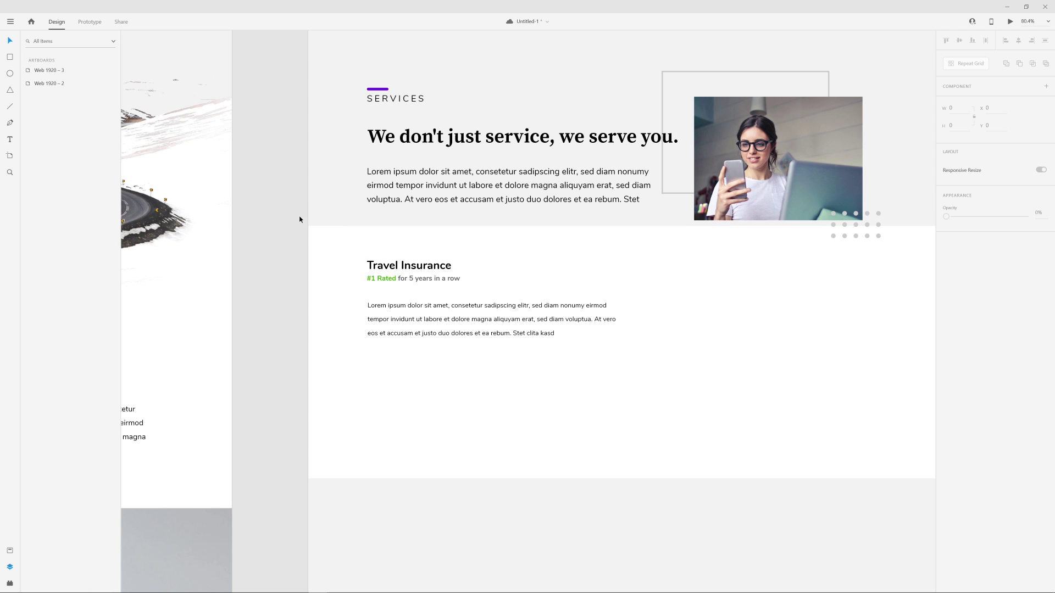
- Try moving the Travel Insurance heading, rating line and paragraph up together within the white section
drag(293, 223, 510, 294)
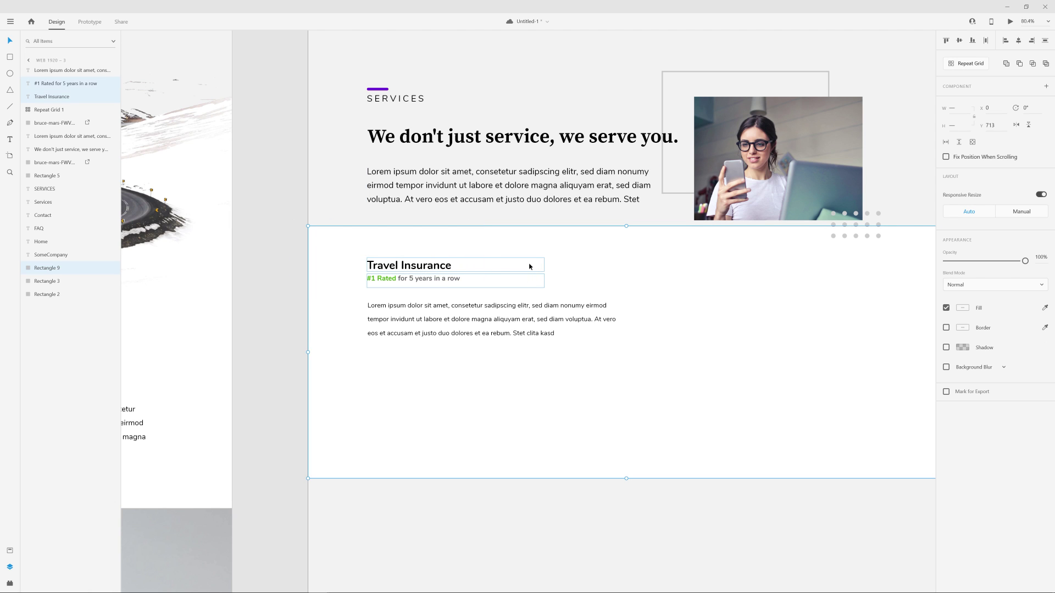
click(293, 244)
drag(287, 261, 450, 330)
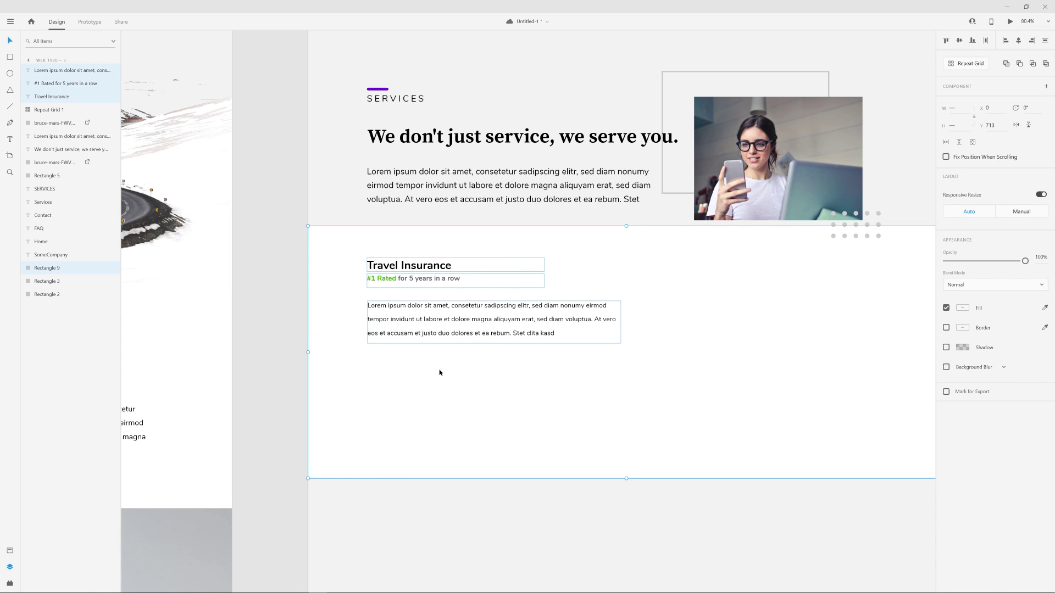
drag(443, 268, 445, 260)
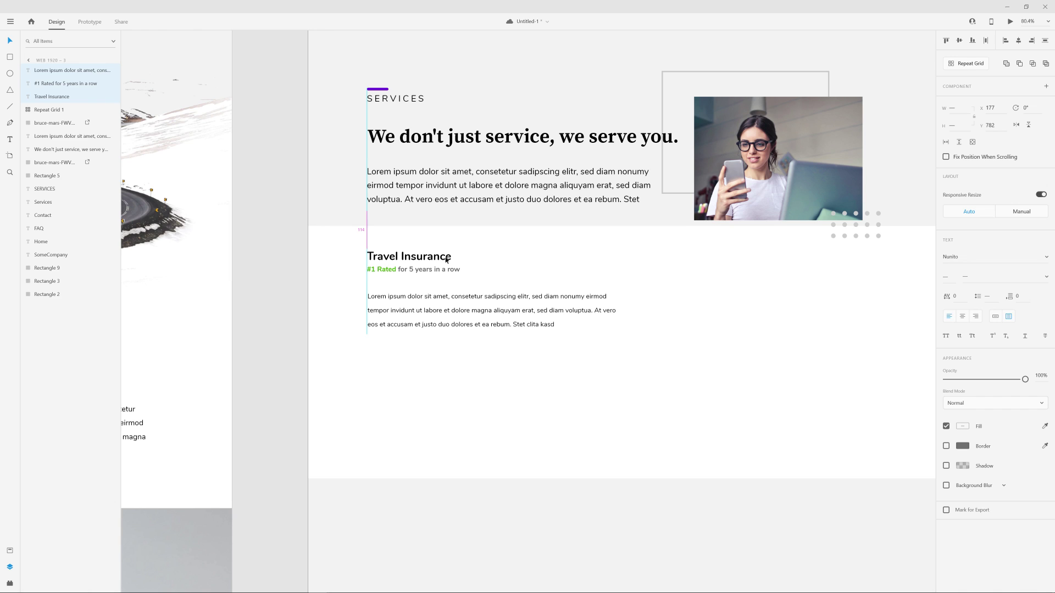
click(271, 250)
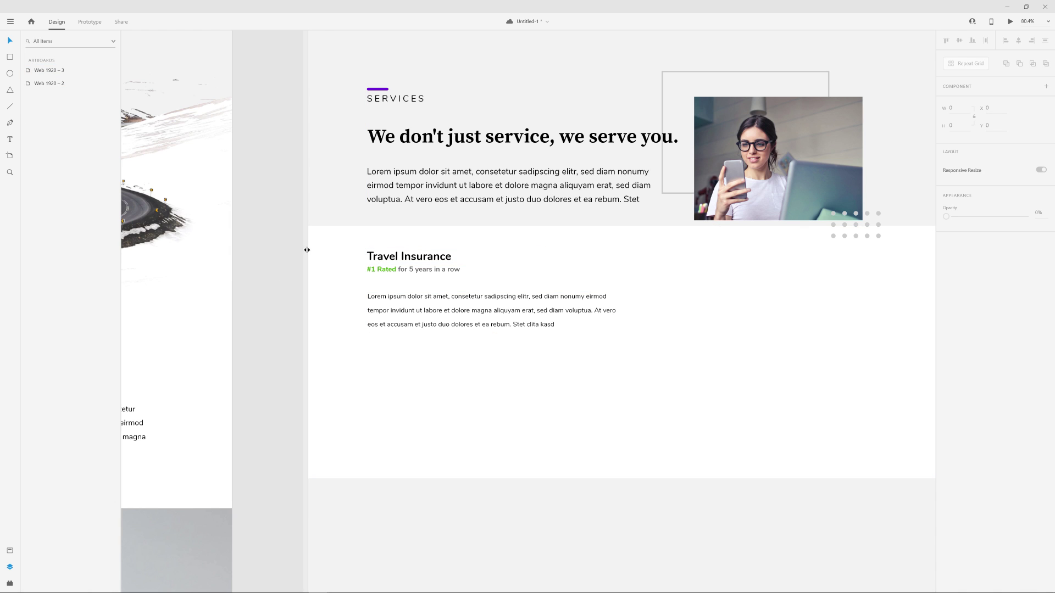
drag(307, 248, 494, 329)
drag(327, 259, 493, 351)
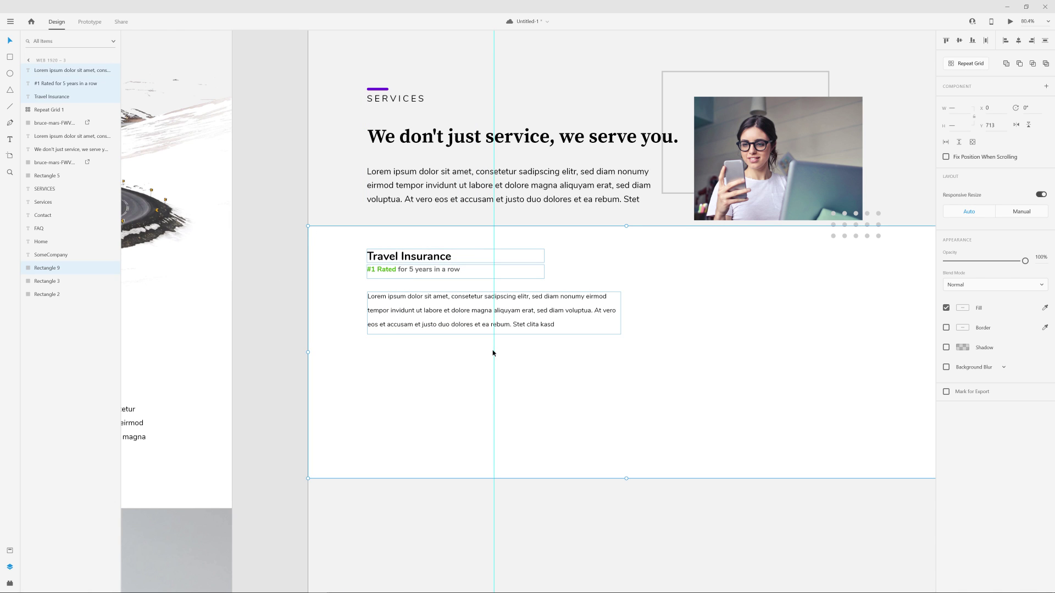
drag(429, 260, 429, 257)
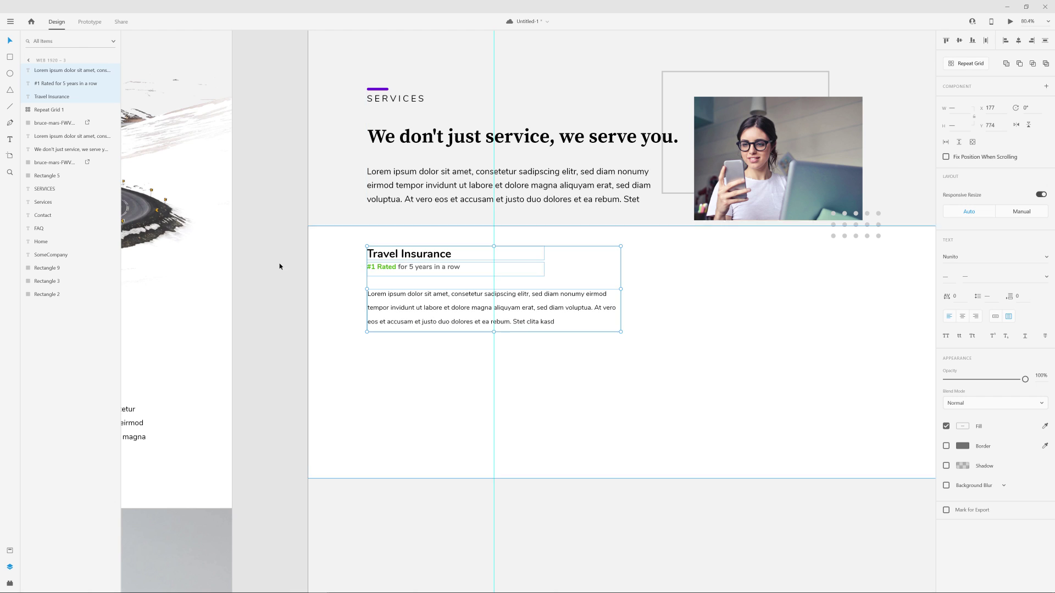
click(310, 292)
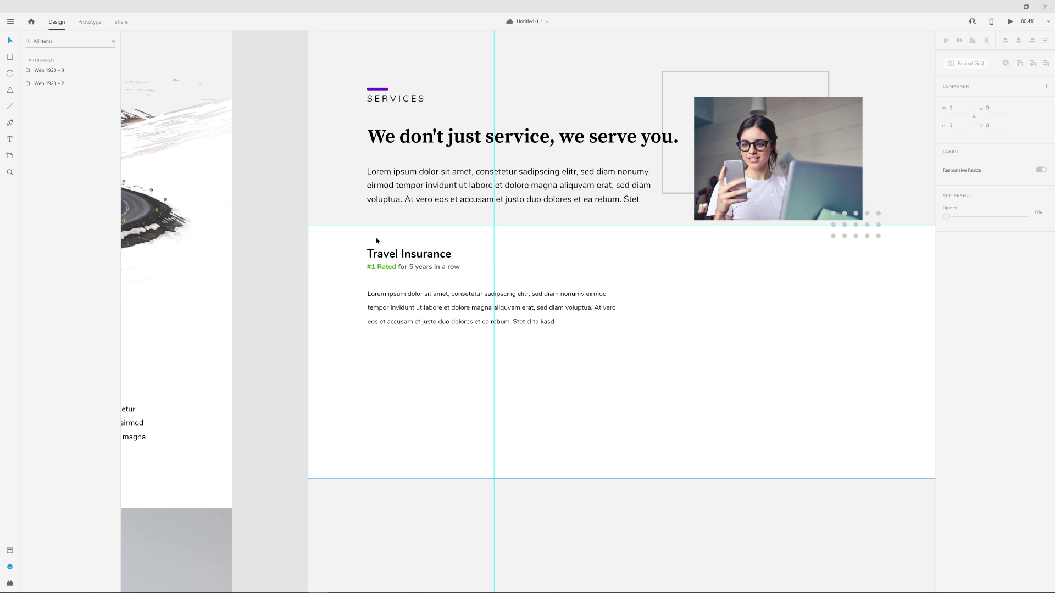
key(ctrl+z)
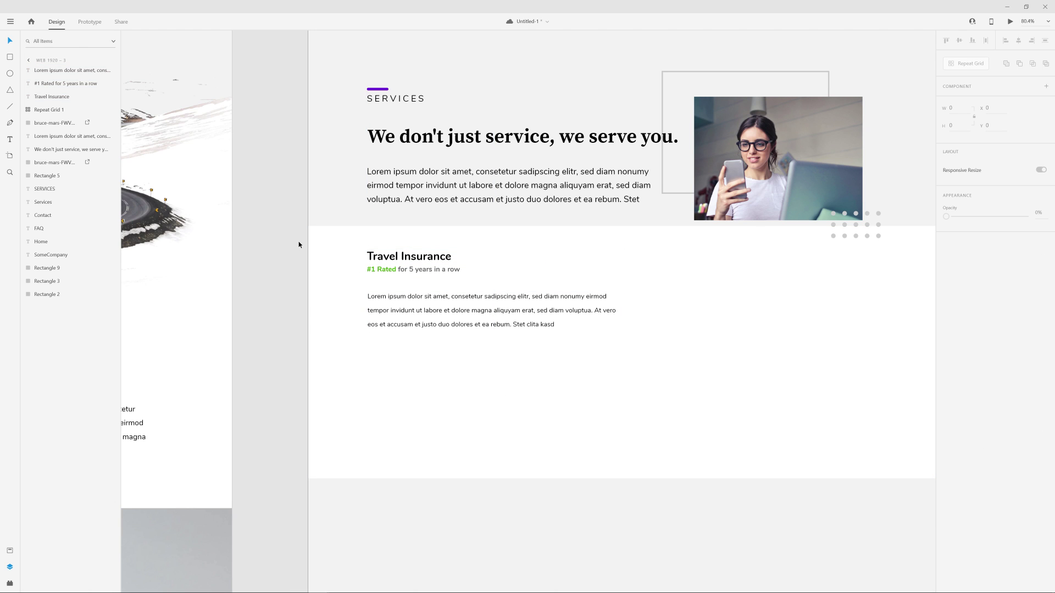
key(ctrl+z)
click(299, 245)
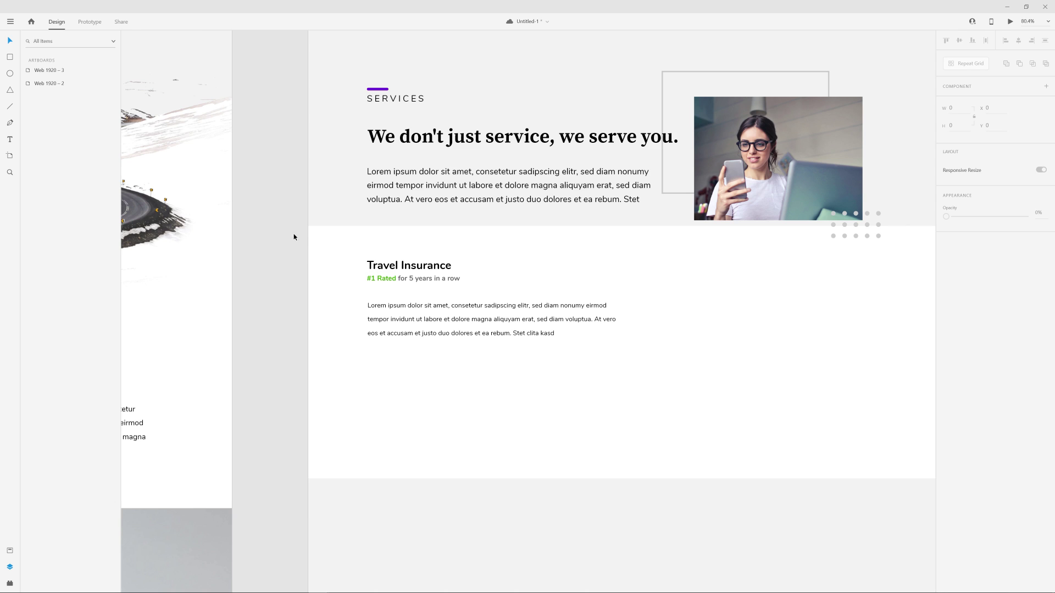
- Move the white section together with its Travel Insurance text block down, placing the section at about Y 757
drag(293, 237, 555, 352)
drag(558, 259, 560, 273)
click(301, 243)
key(ctrl+0)
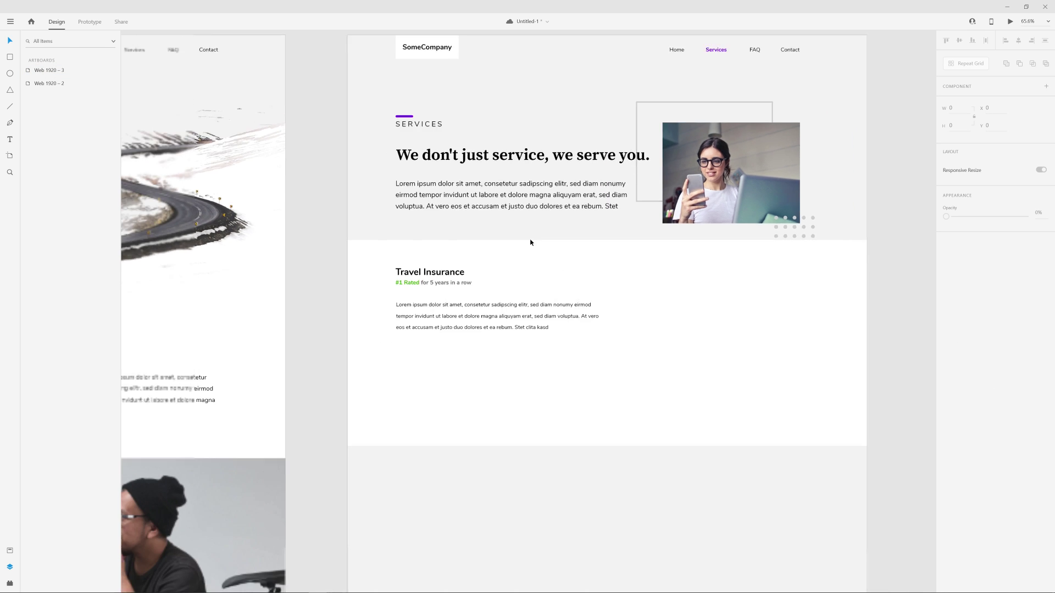
- Copy the dash and author name below the testimonial quote on the home page artboard
scroll(576, 298, up, 3)
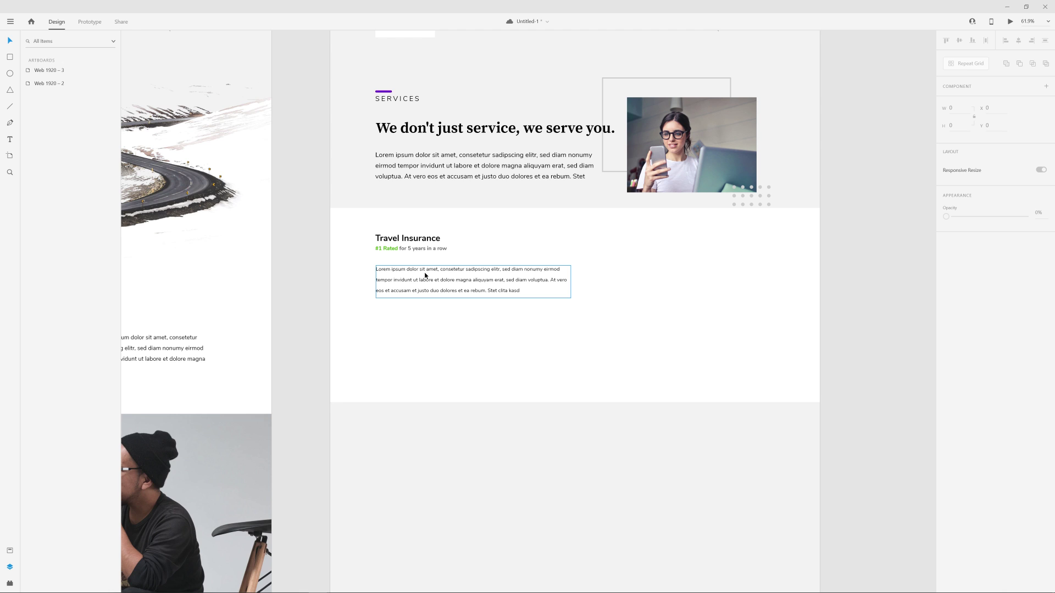
scroll(374, 327, up, 3)
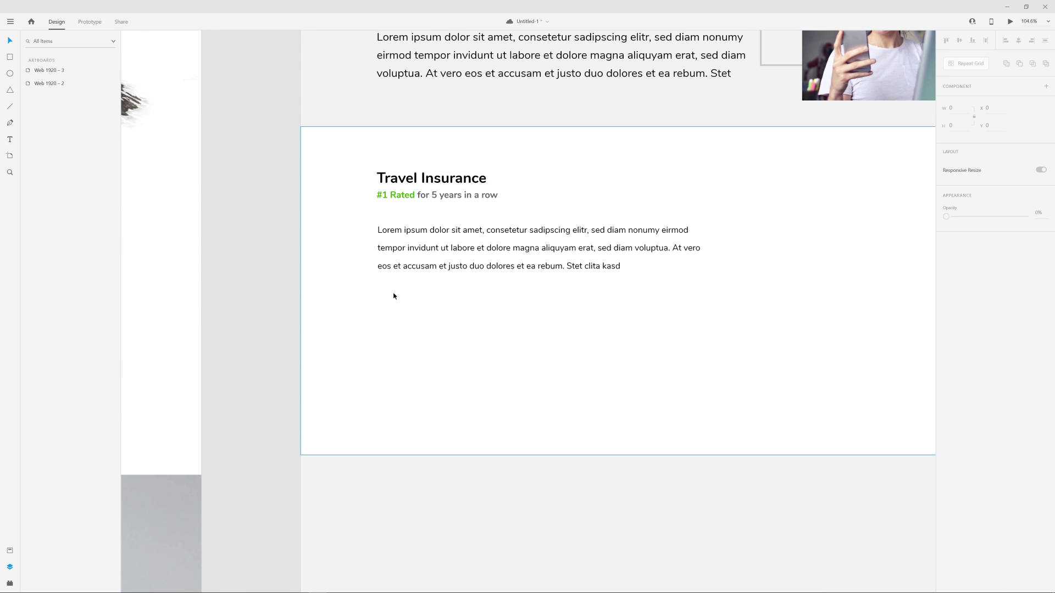
scroll(414, 282, down, 3)
drag(415, 282, 434, 261)
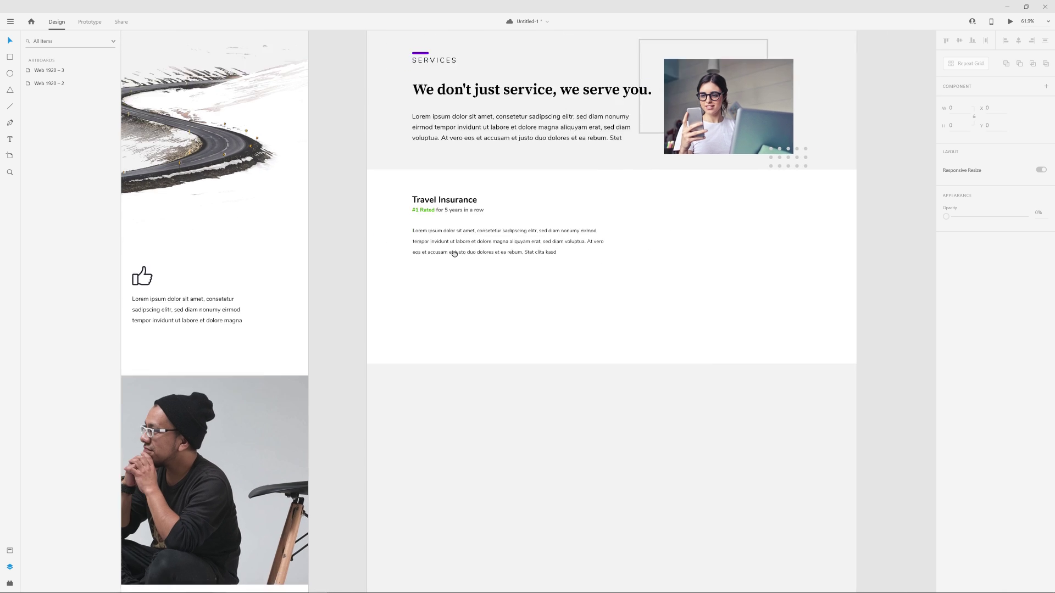
scroll(434, 261, up, 2)
drag(270, 267, 388, 267)
click(245, 375)
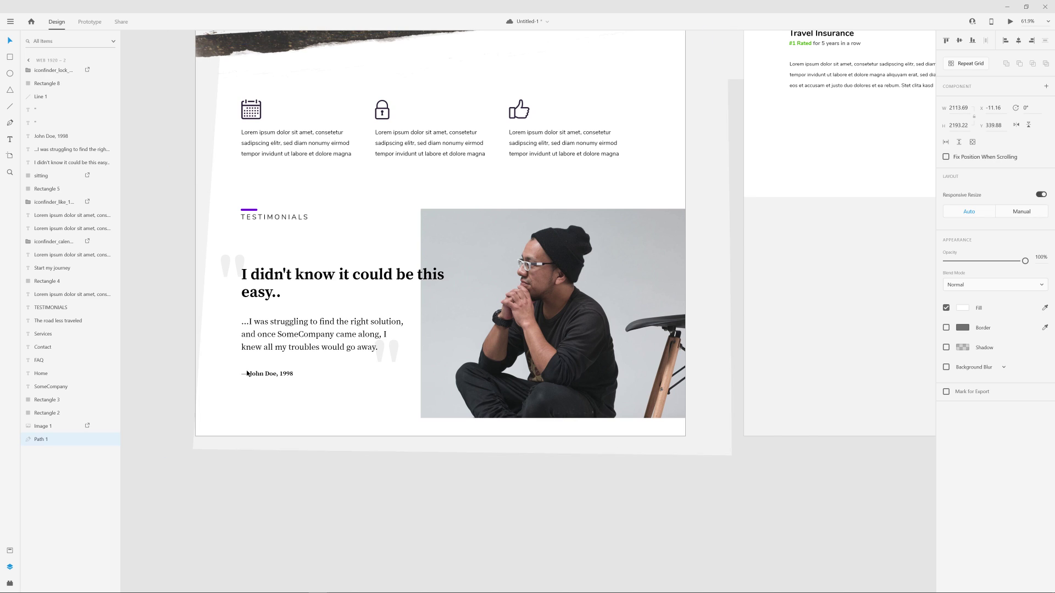
shift+click(244, 375)
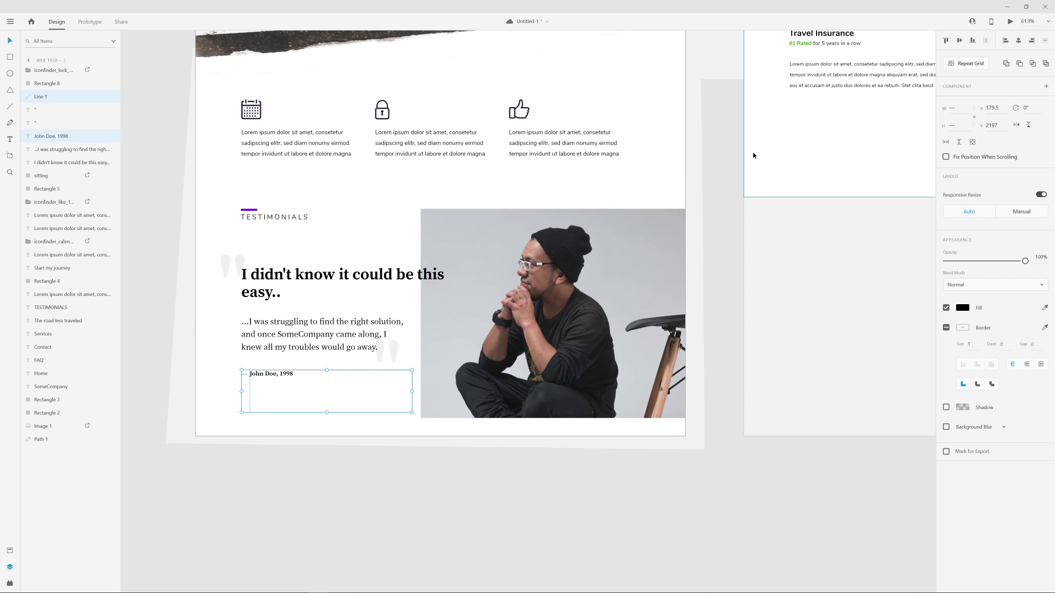
key(ctrl+c)
- Paste the copied dash and author line into the white services section, left-aligned below the paragraph at about Y 1138
click(821, 124)
scroll(548, 266, up, 4)
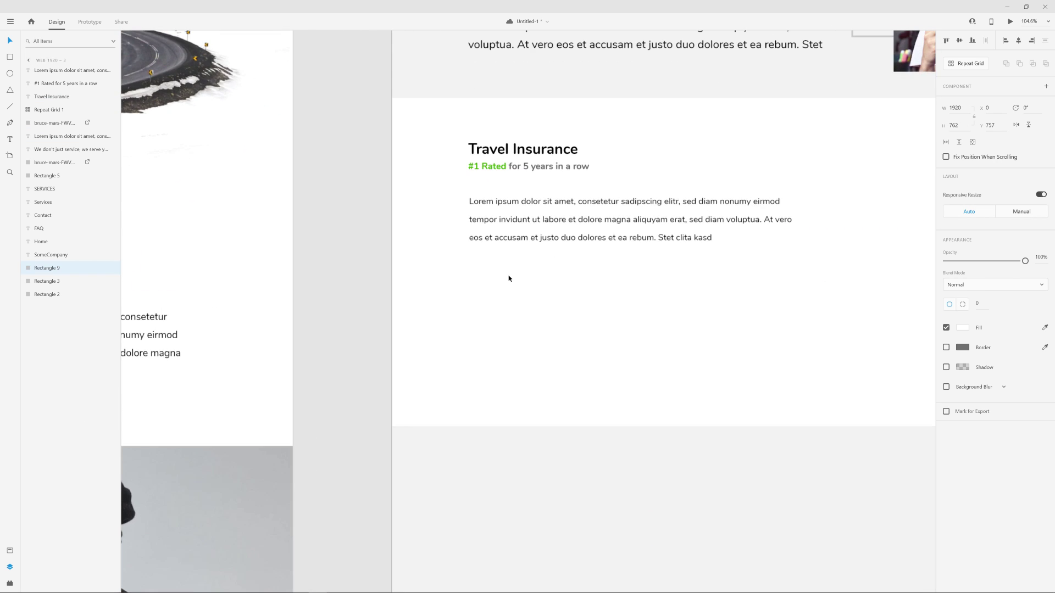
key(ctrl+v)
drag(557, 283, 507, 271)
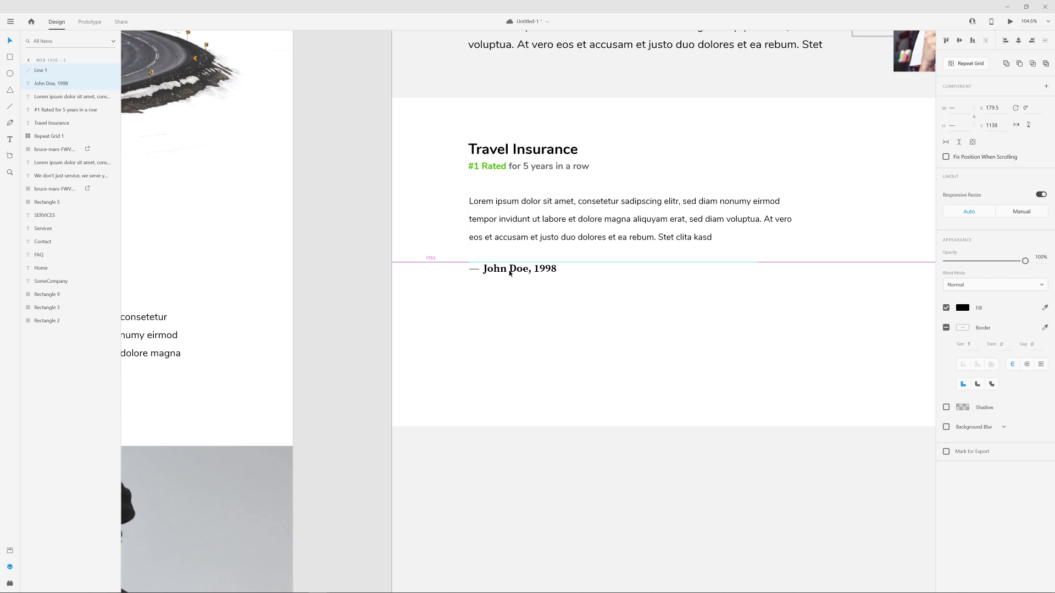
- Replace the pasted author text with "Learn more" and shrink its text box to about 145 by 33
double_click(520, 269)
double_click(521, 269)
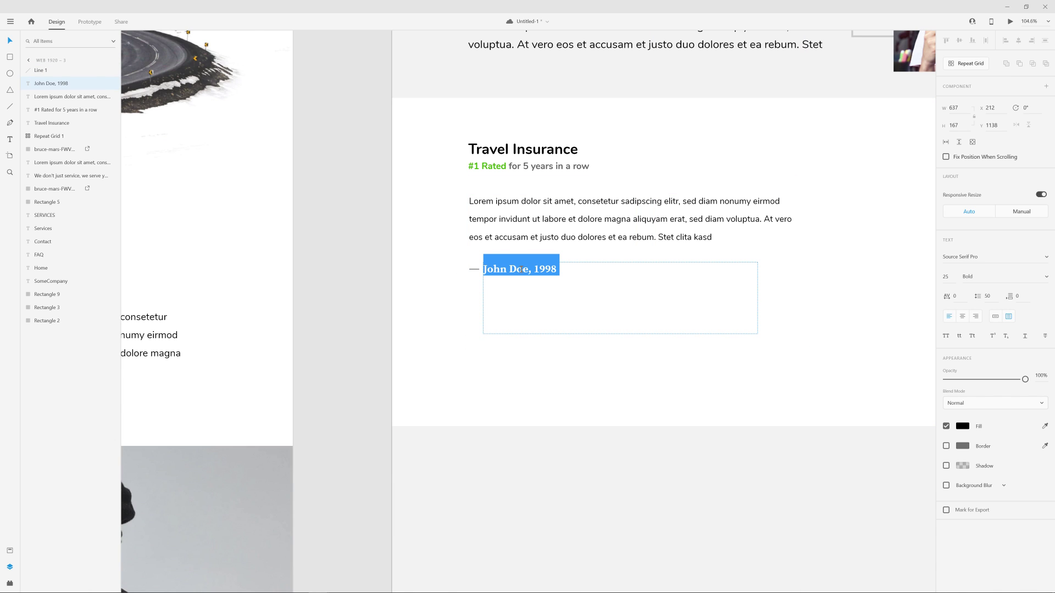
text(Learn more)
key(Escape)
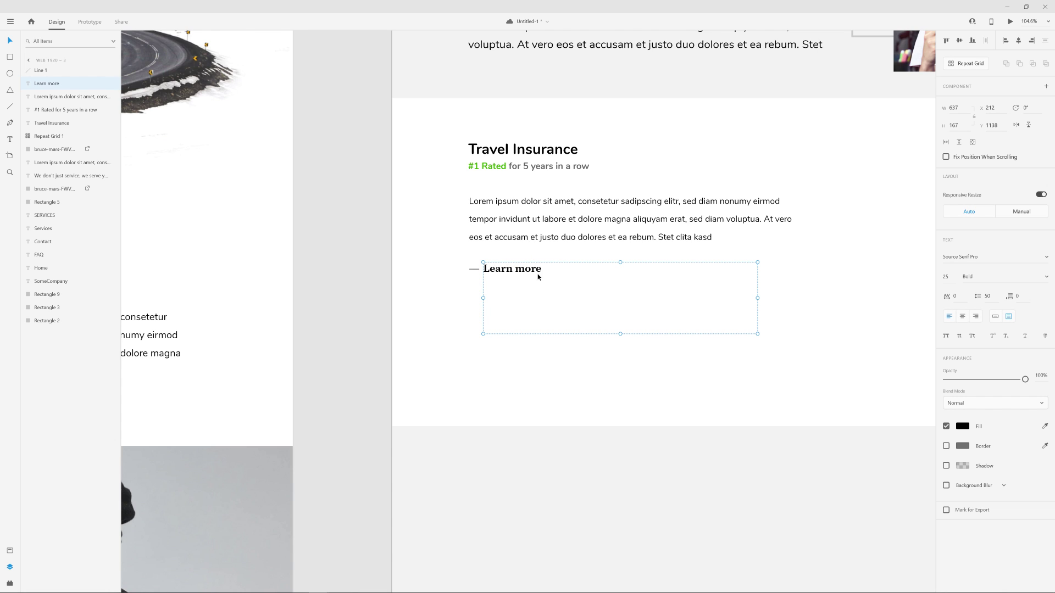
drag(619, 334, 624, 277)
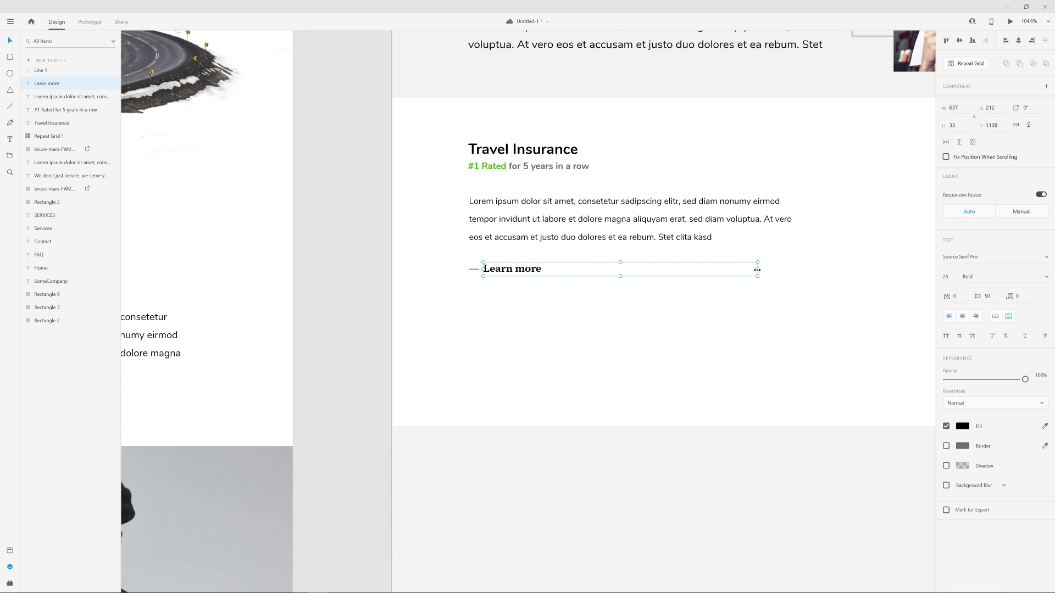
drag(757, 270, 552, 262)
- Add a triangle at the end of the dash beside "Learn more", rotated 90° and sized about 11 by 9
scroll(464, 275, up, 5)
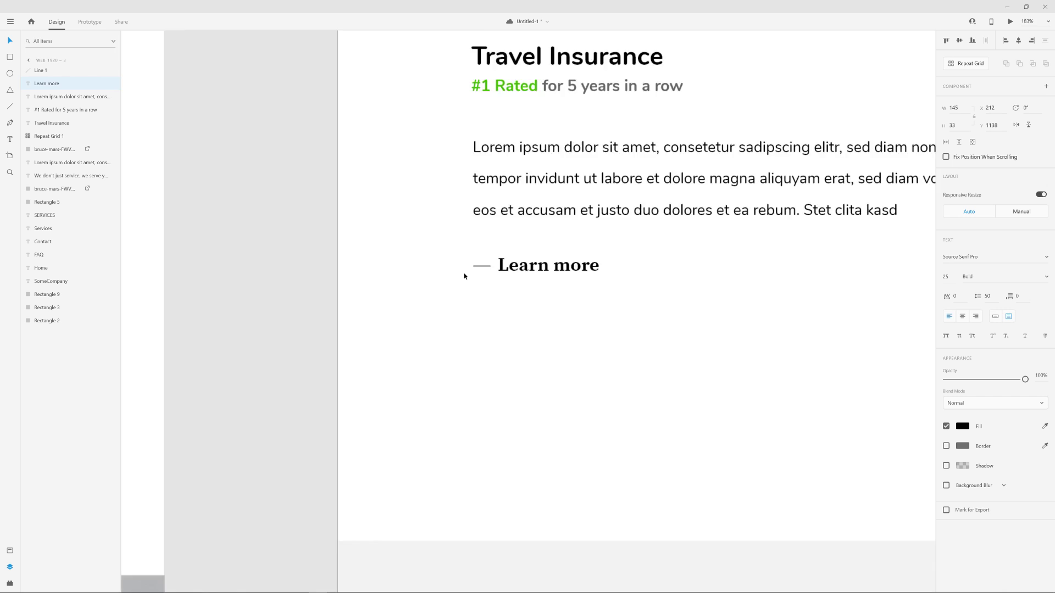
click(503, 259)
click(130, 122)
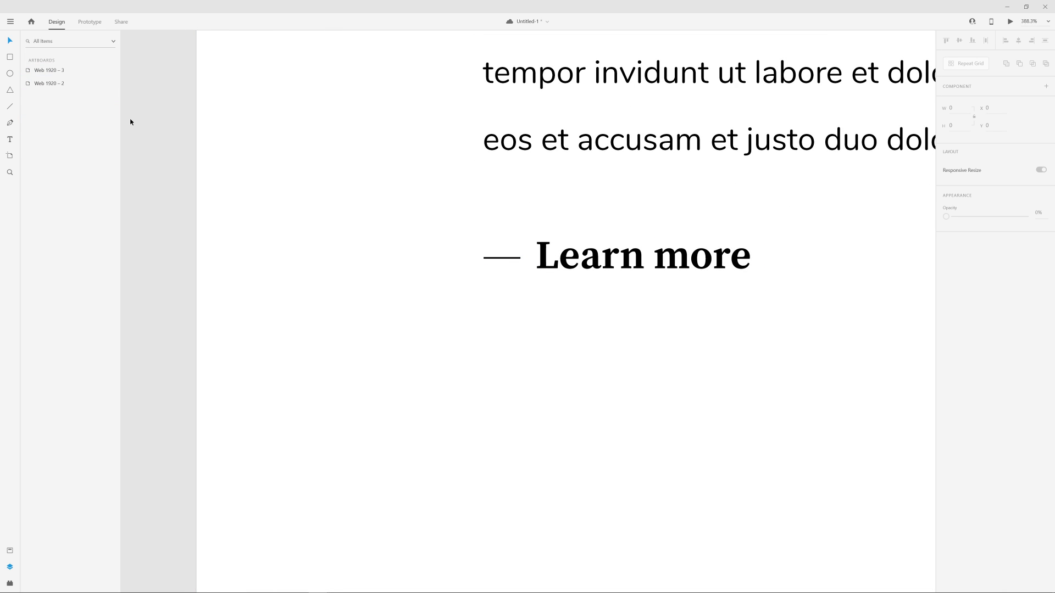
drag(508, 245, 526, 261)
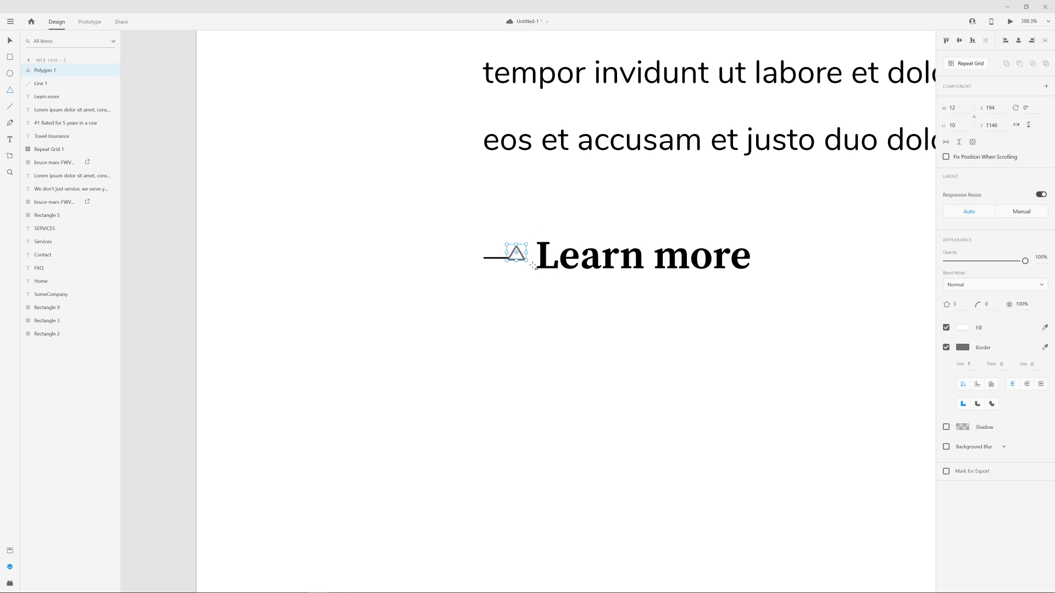
drag(528, 263, 498, 274)
drag(512, 251, 523, 256)
scroll(531, 243, up, 5)
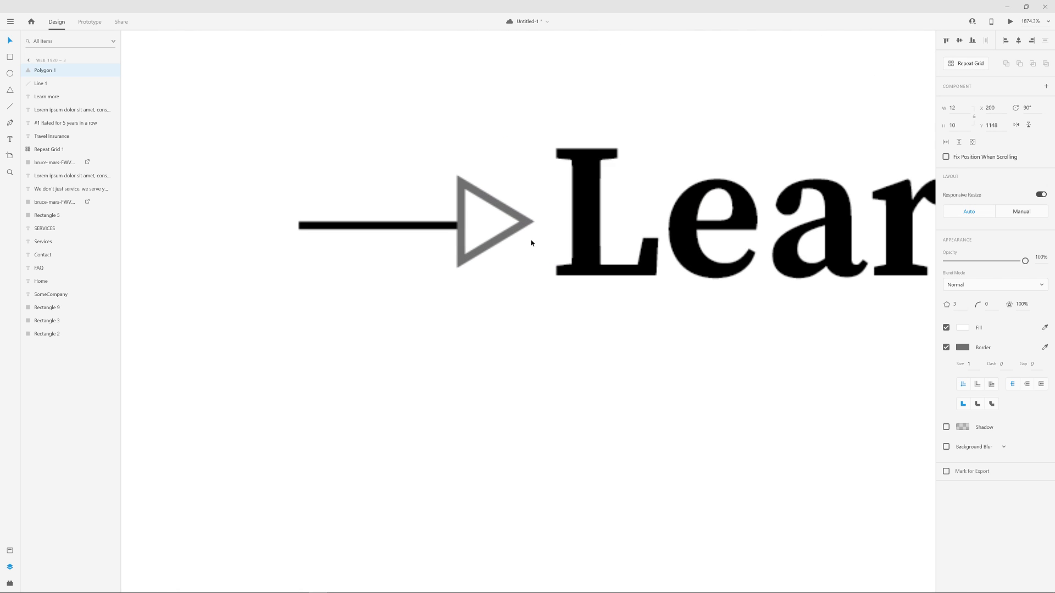
drag(533, 175, 526, 182)
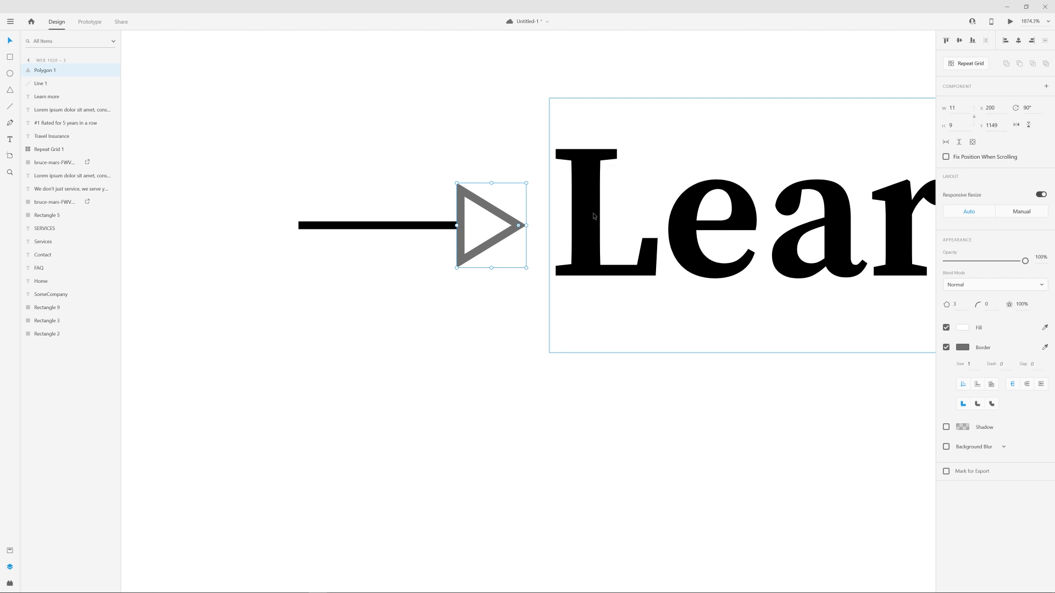
- Remove the triangle's border and fill it with solid black
click(946, 347)
click(963, 327)
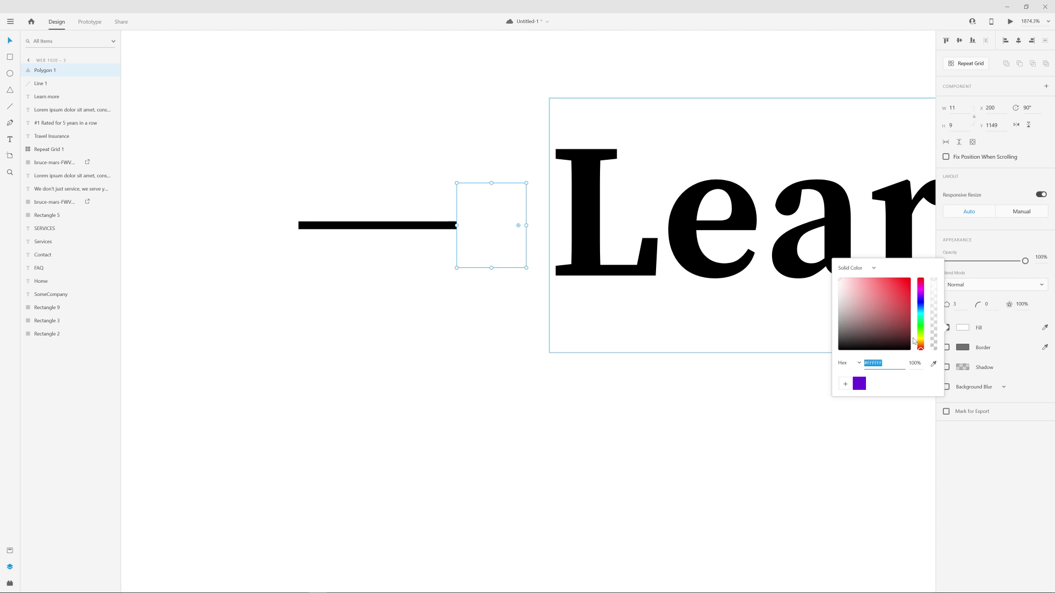
drag(874, 313, 791, 388)
click(405, 307)
- Shrink the black arrowhead to about 9 by 7, keeping it centered on the dash
scroll(489, 321, down, 5)
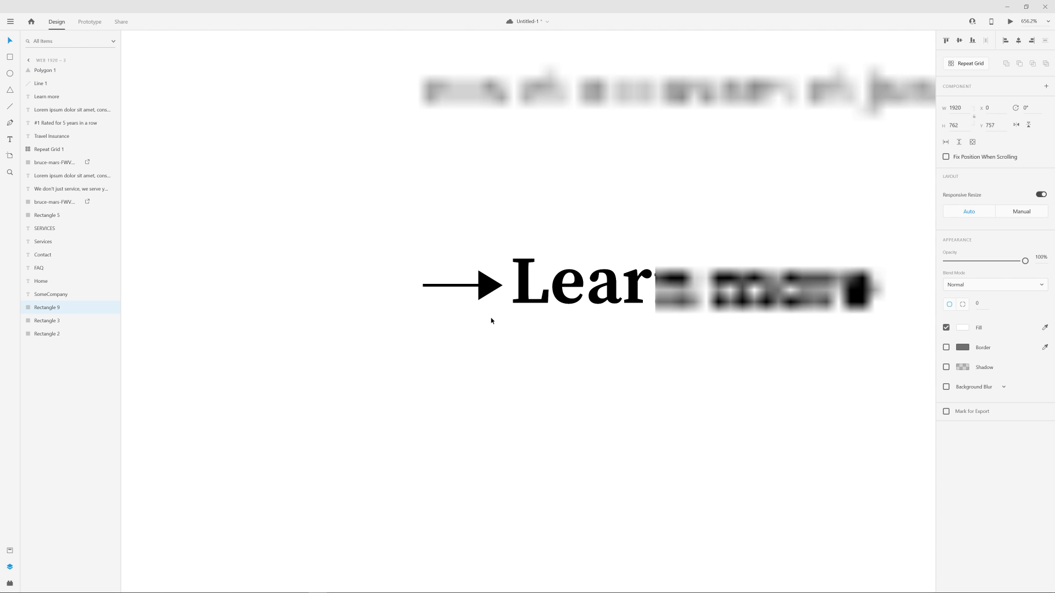
click(489, 283)
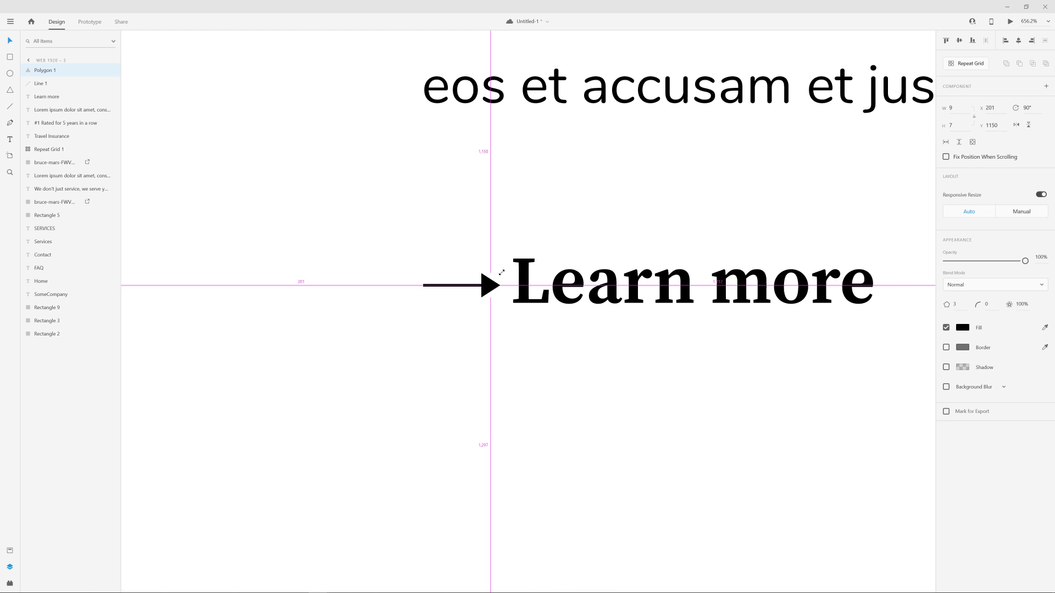
click(464, 337)
- Shift the "Learn more" text away from the arrow to about X 217 and set its font size to 20
scroll(649, 346, down, 6)
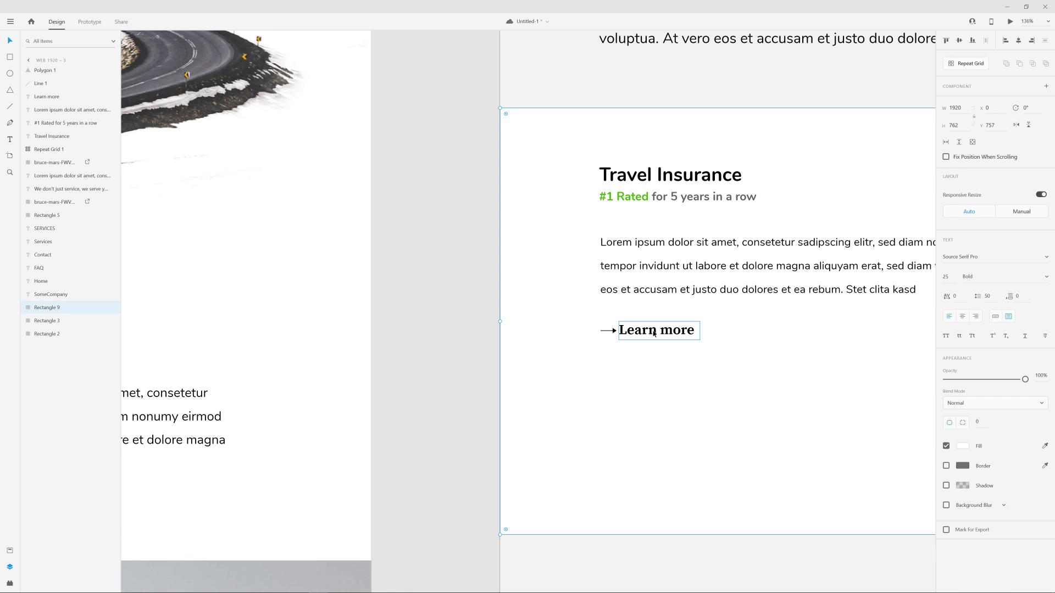
click(657, 331)
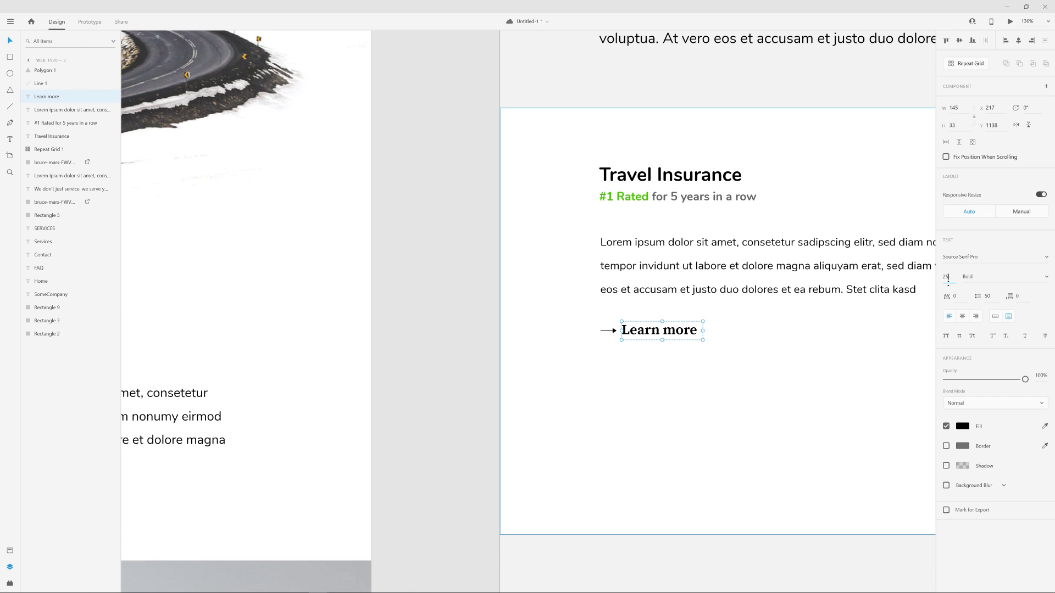
key(BackSpace)
text(0)
key(Return)
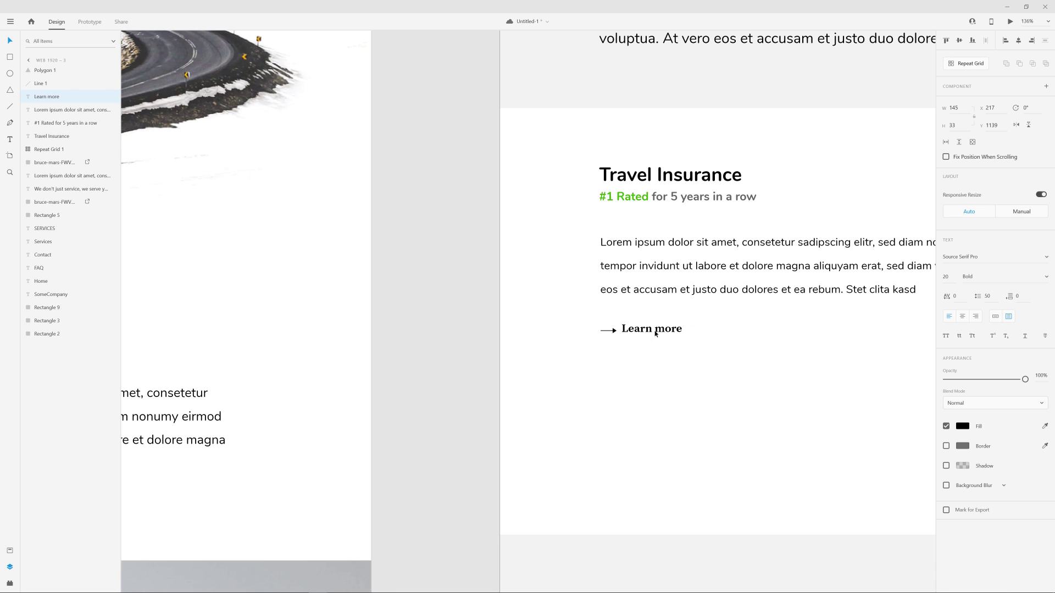
- Group the arrow line, the arrowhead and the "Learn more" text into one link element
click(653, 377)
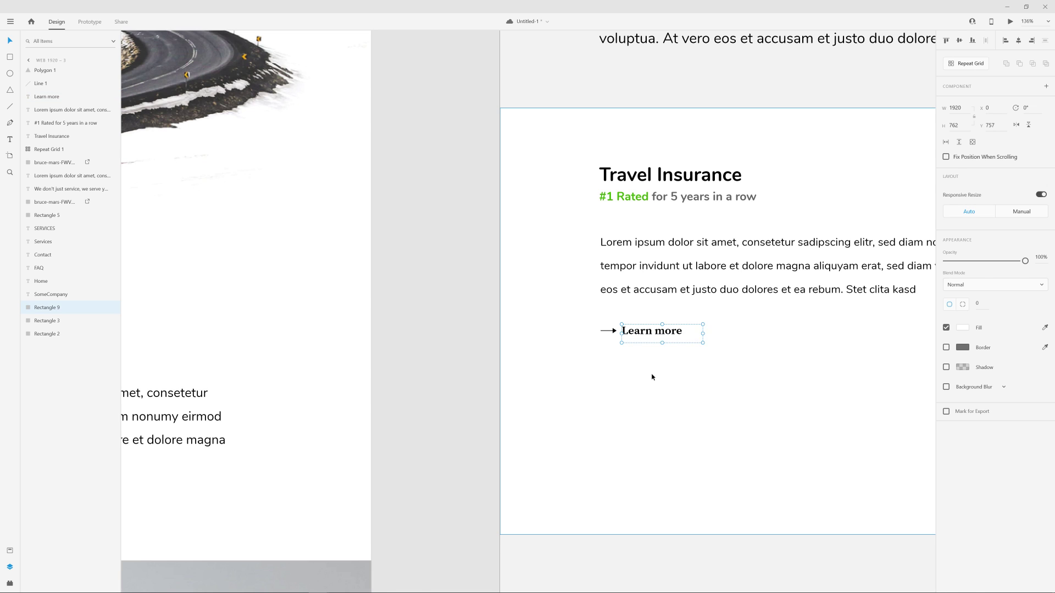
click(468, 358)
key(ctrl+0)
scroll(584, 375, up, 5)
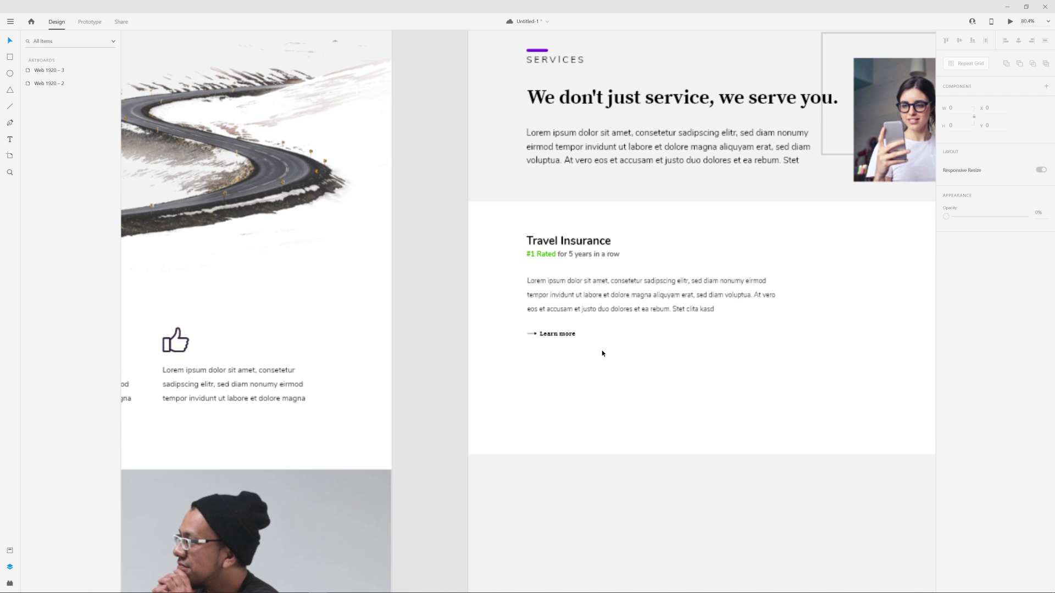
click(615, 343)
shift+click(646, 367)
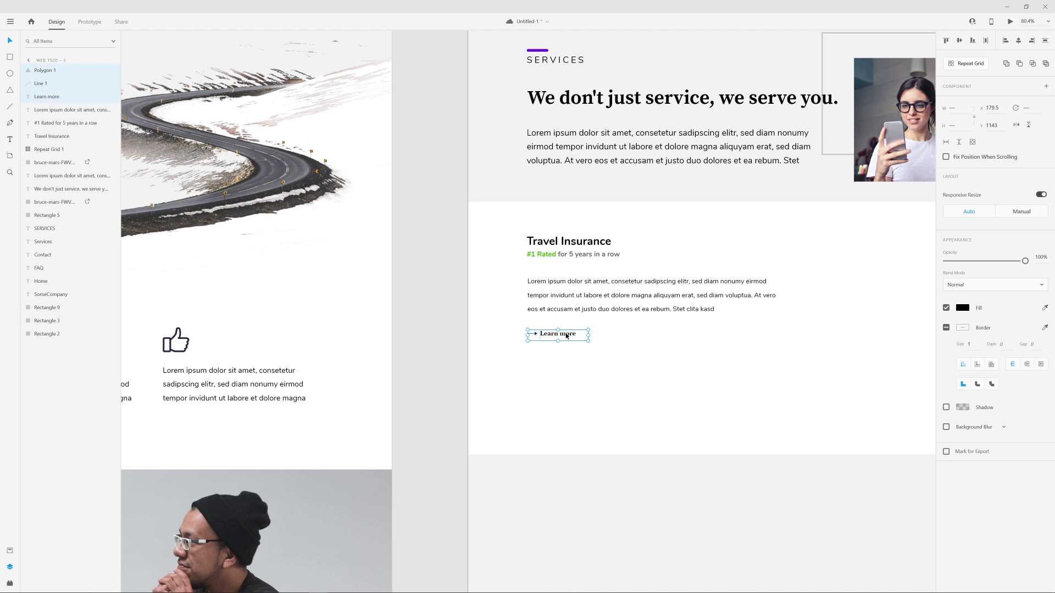
key(ctrl+g)
click(457, 327)
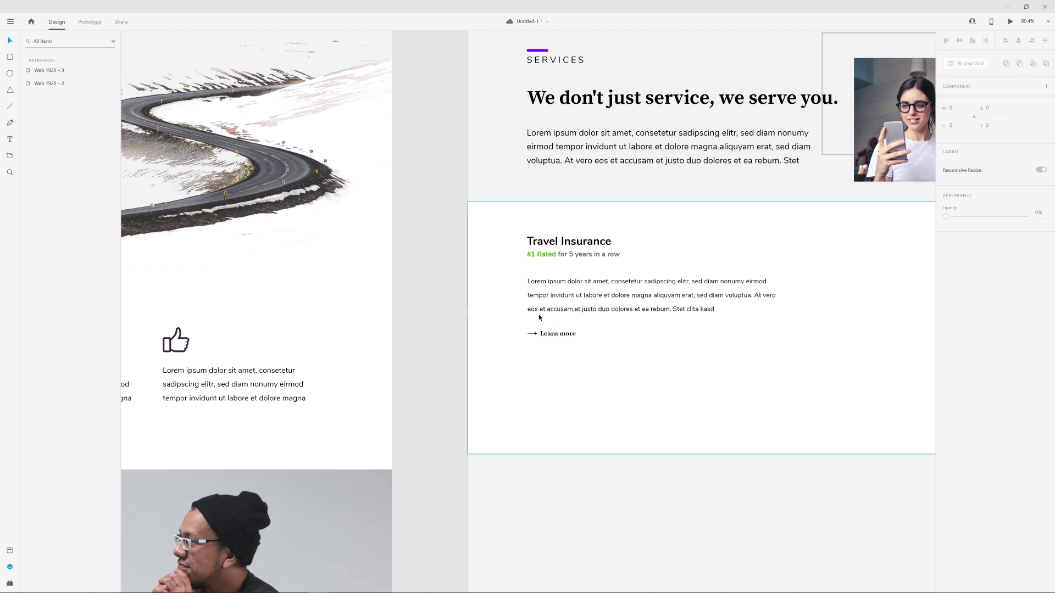
- Turn the whole Travel Insurance block into a repeat grid and extend it sideways to two columns, about 1544 wide
drag(441, 238, 663, 364)
scroll(584, 379, right, 3)
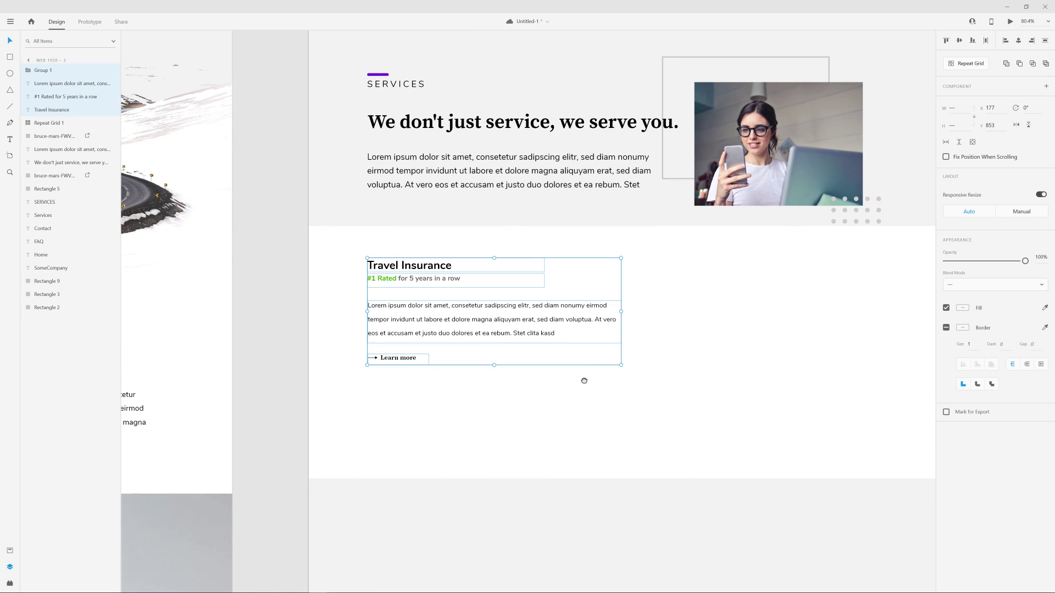
scroll(846, 175, down, 2)
scroll(846, 175, down, 3)
scroll(750, 267, up, 3)
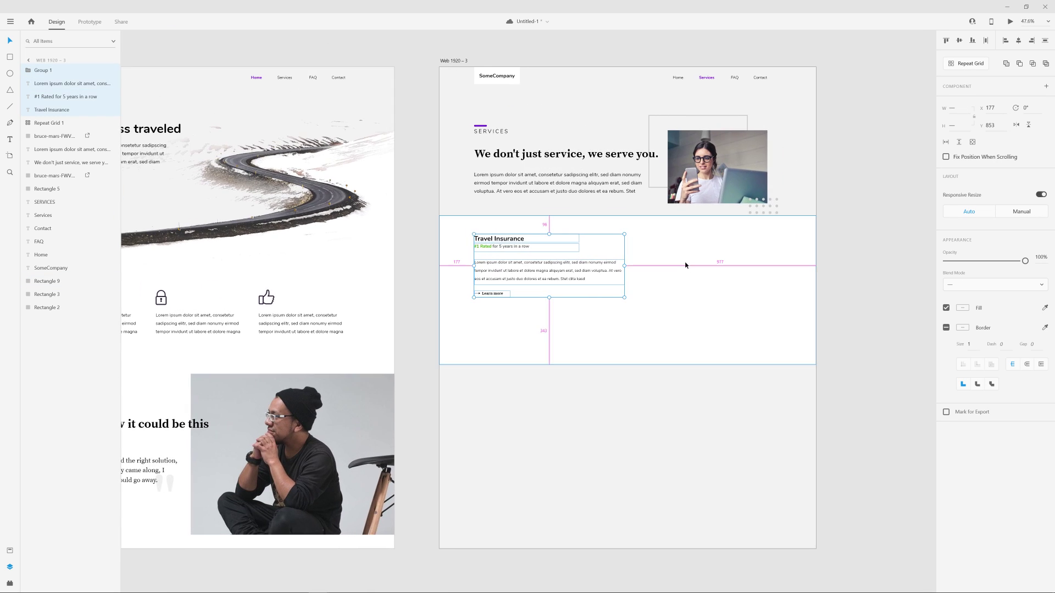
key(ctrl+r)
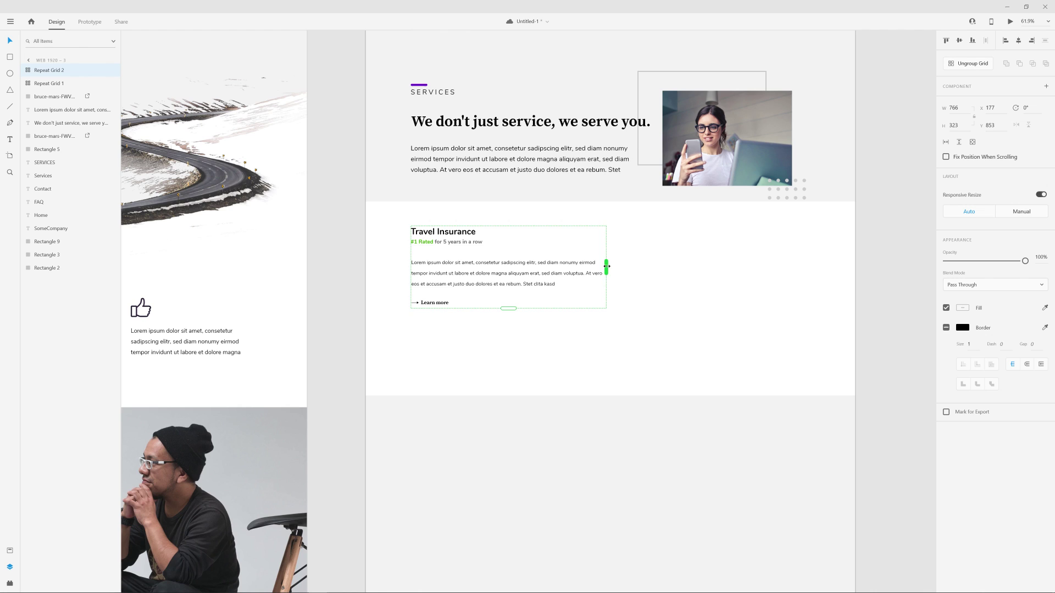
drag(606, 267, 804, 268)
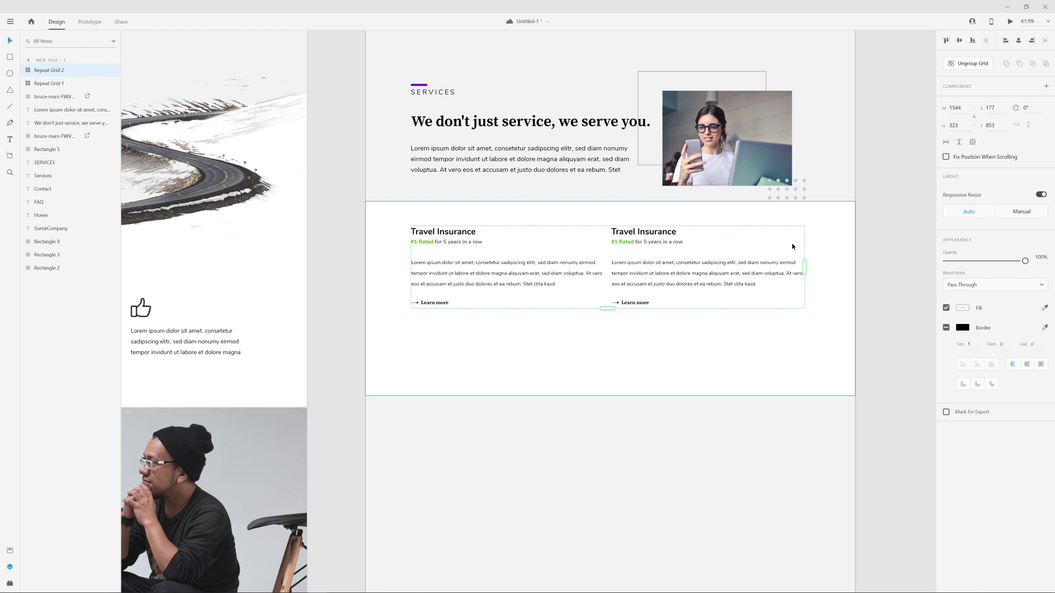
- Place a vertical guide on the Services artboard, aligned with the outer edge of the hero photo beneath "Contact"
scroll(364, 132, up, 2)
scroll(365, 132, right, 1)
drag(343, 116, 769, 132)
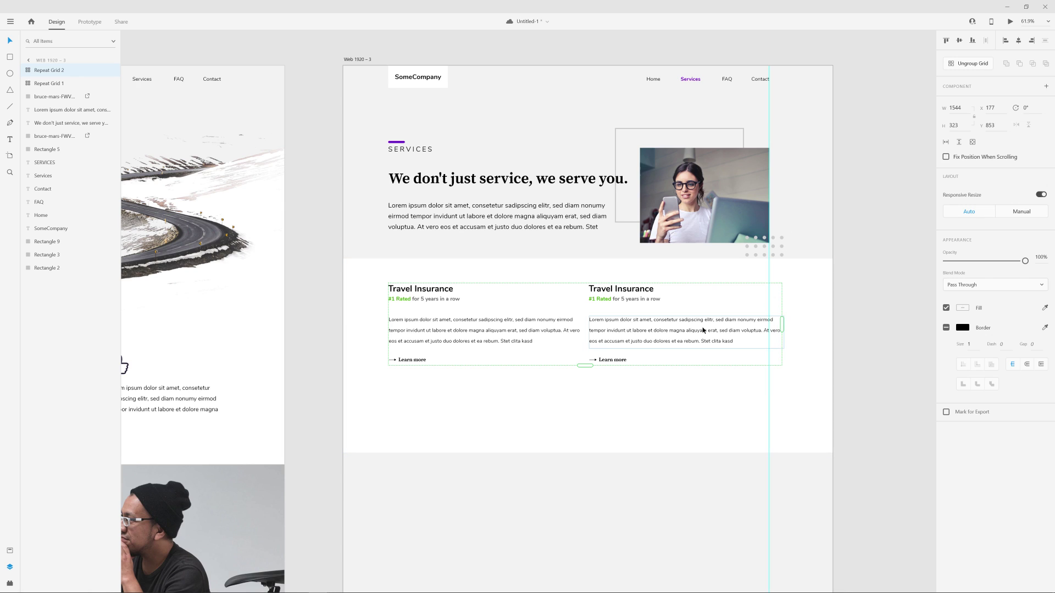
- Narrow the grid's paragraph to about 687 wide and widen the column gap until the second column's text ends at the guide
double_click(542, 331)
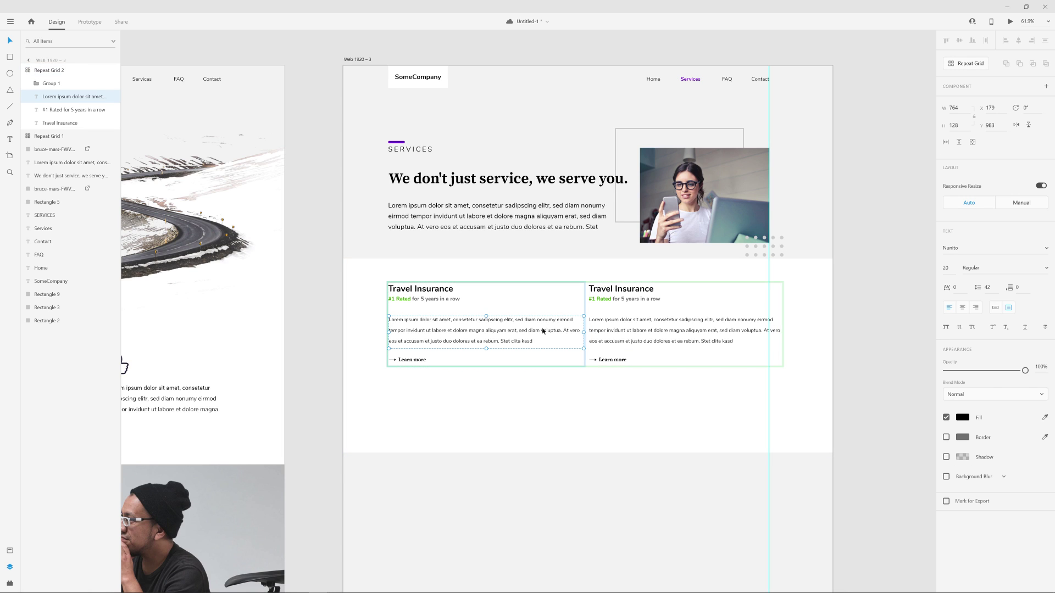
drag(584, 332, 565, 331)
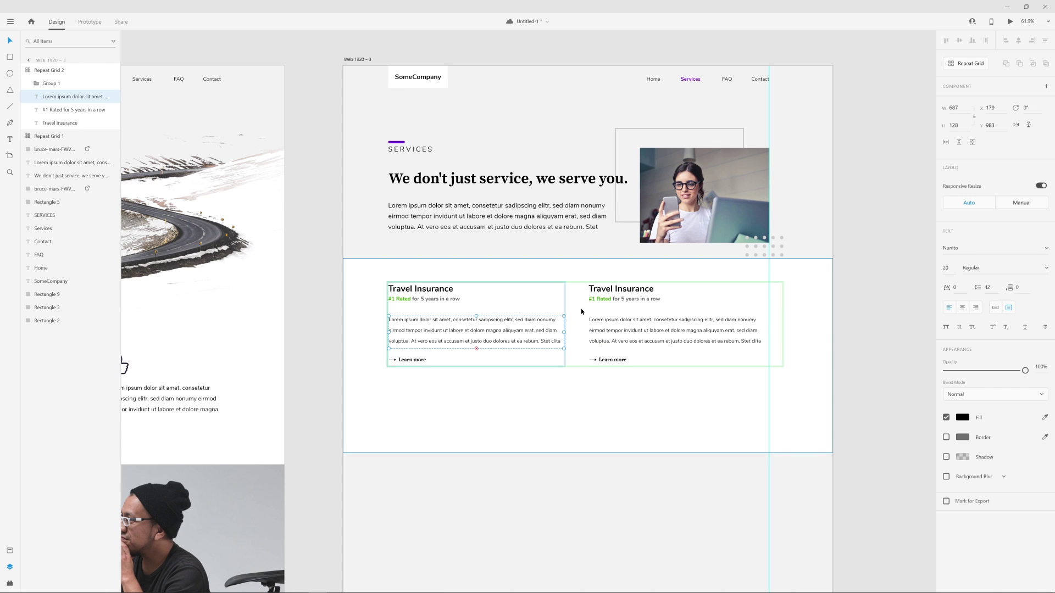
key(Escape)
key(Escape)
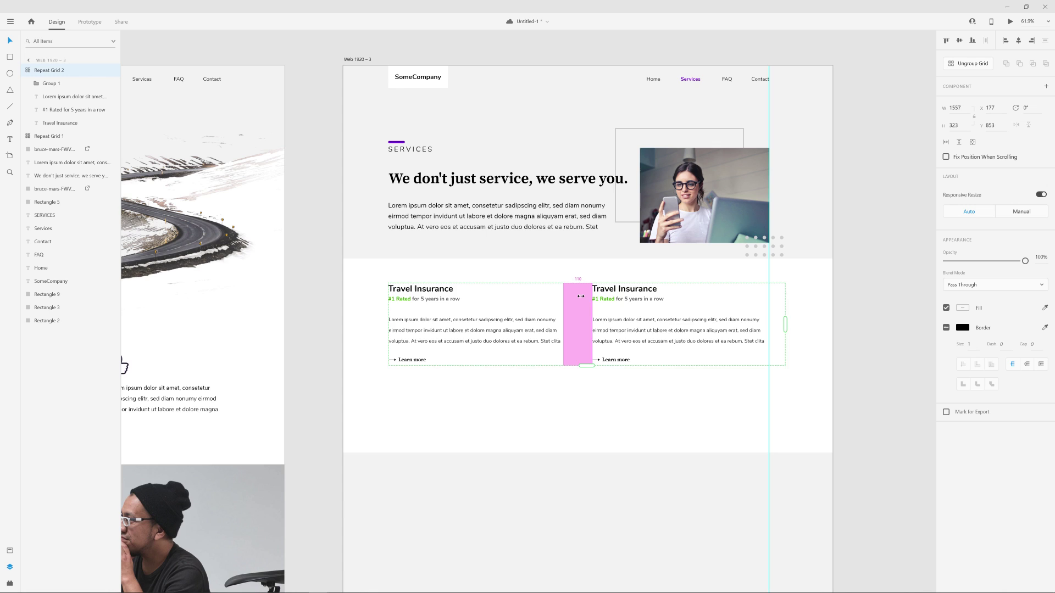
drag(581, 296, 586, 296)
click(885, 275)
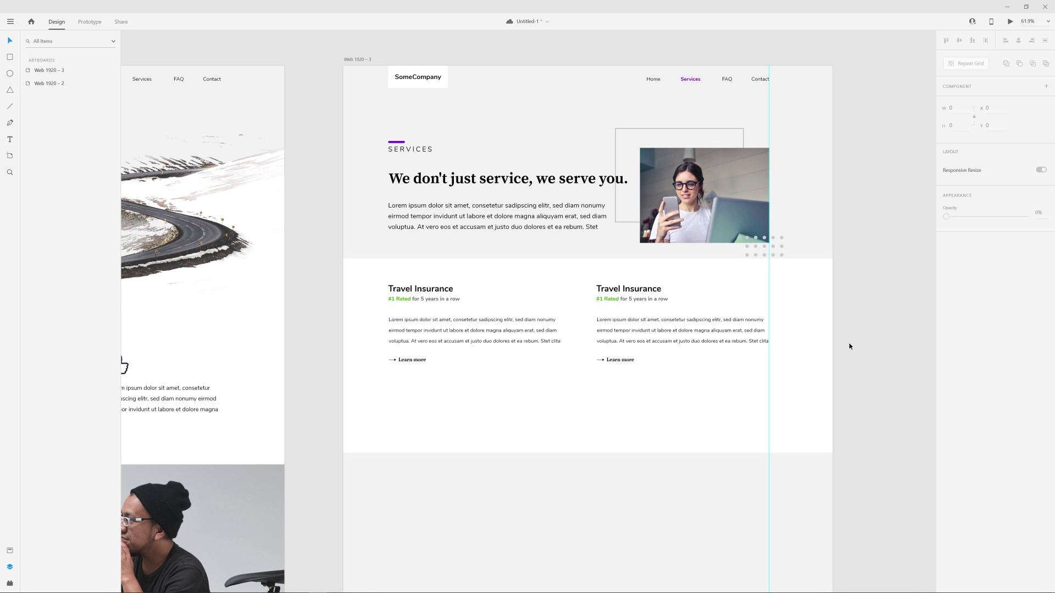
- Extend the Travel Insurance repeat grid downward to two rows and increase the vertical gap between the rows
click(655, 330)
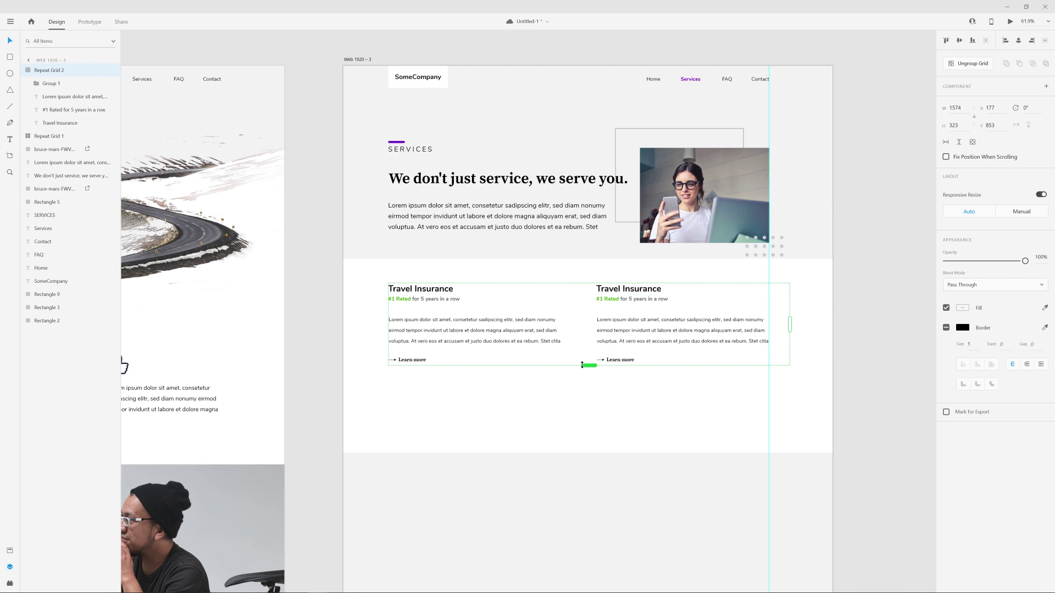
drag(586, 365, 588, 453)
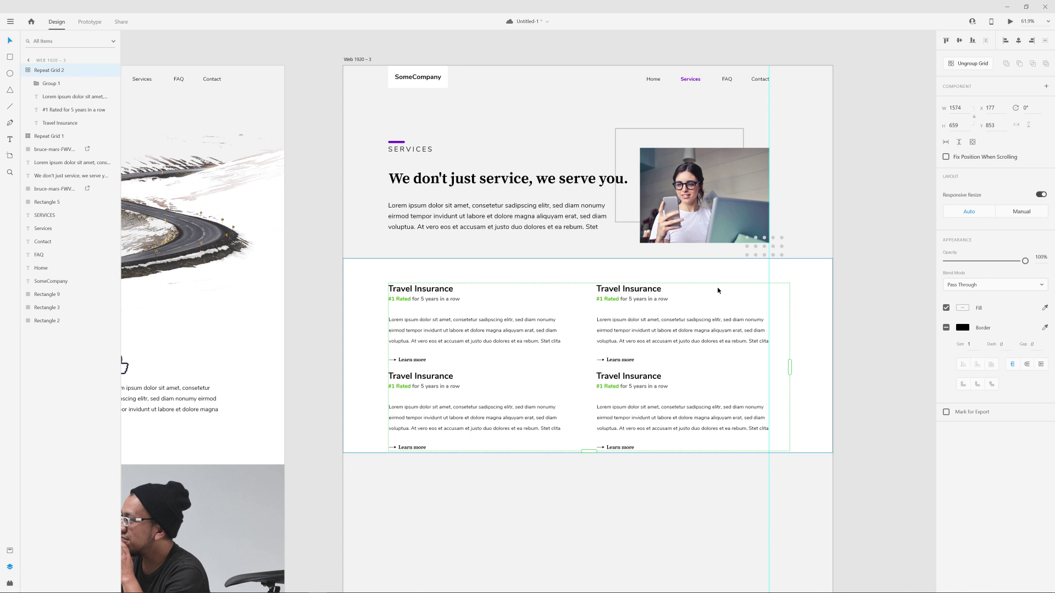
drag(608, 367, 610, 386)
click(302, 351)
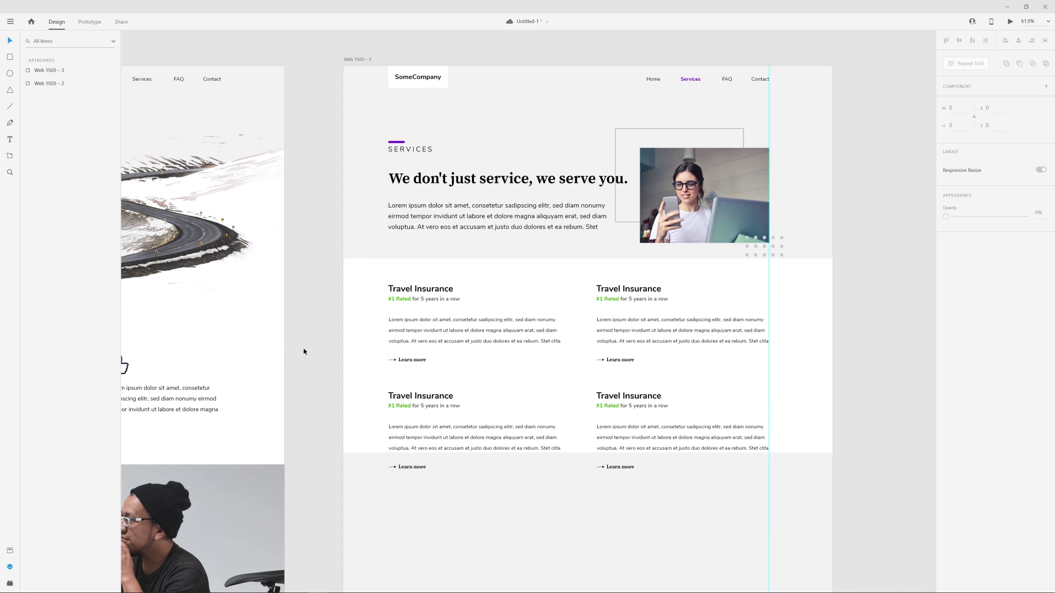
- Stretch the white background rectangle to a height of about 935 so it covers both rows of services
click(382, 375)
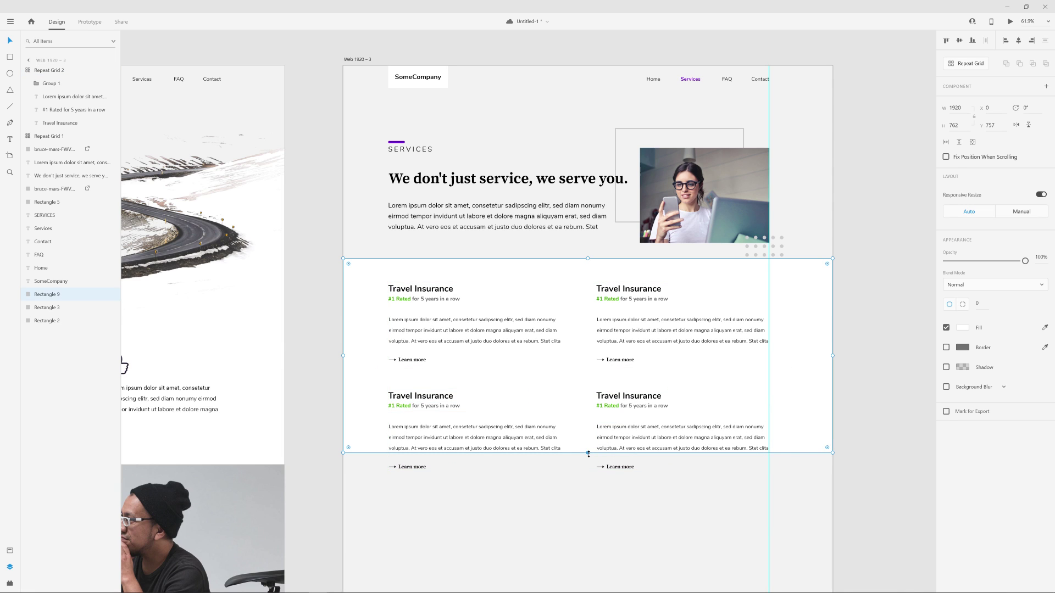
drag(588, 453, 592, 501)
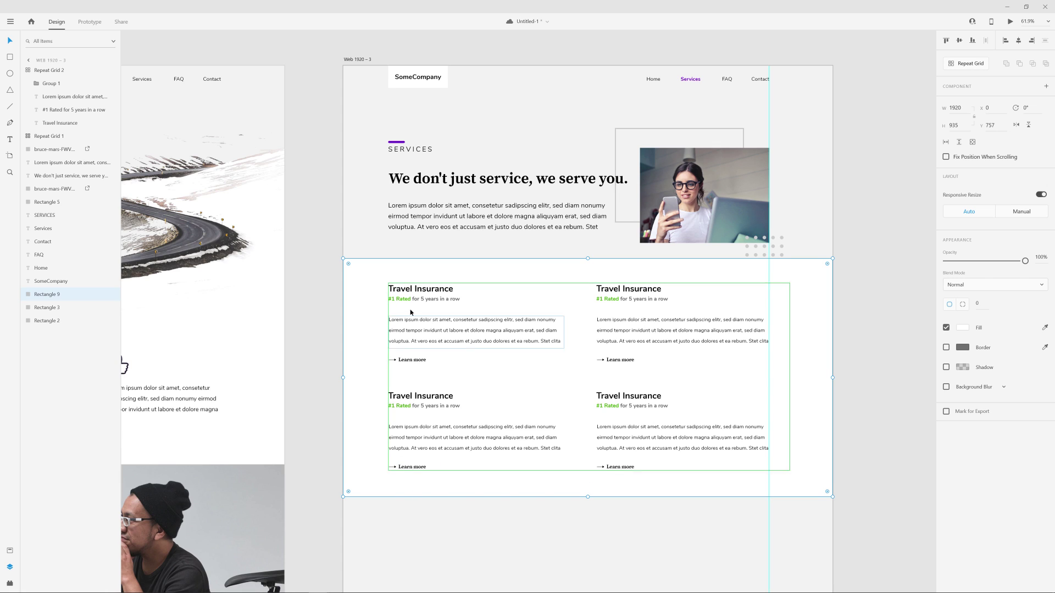
click(872, 339)
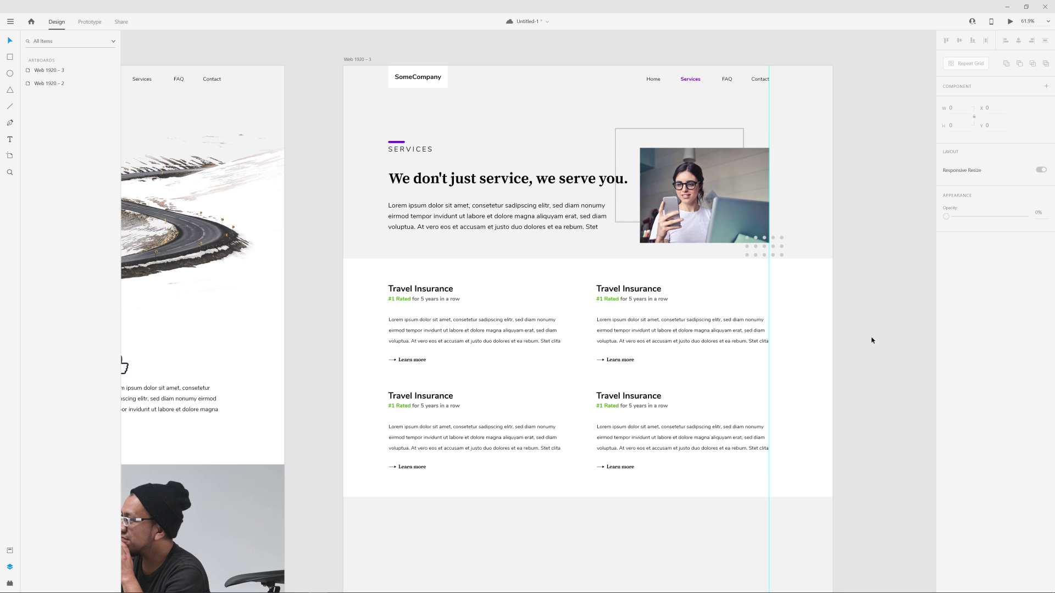
- Remove the vertical guide from the Services artboard
scroll(769, 347, down, 3)
scroll(797, 343, right, 2)
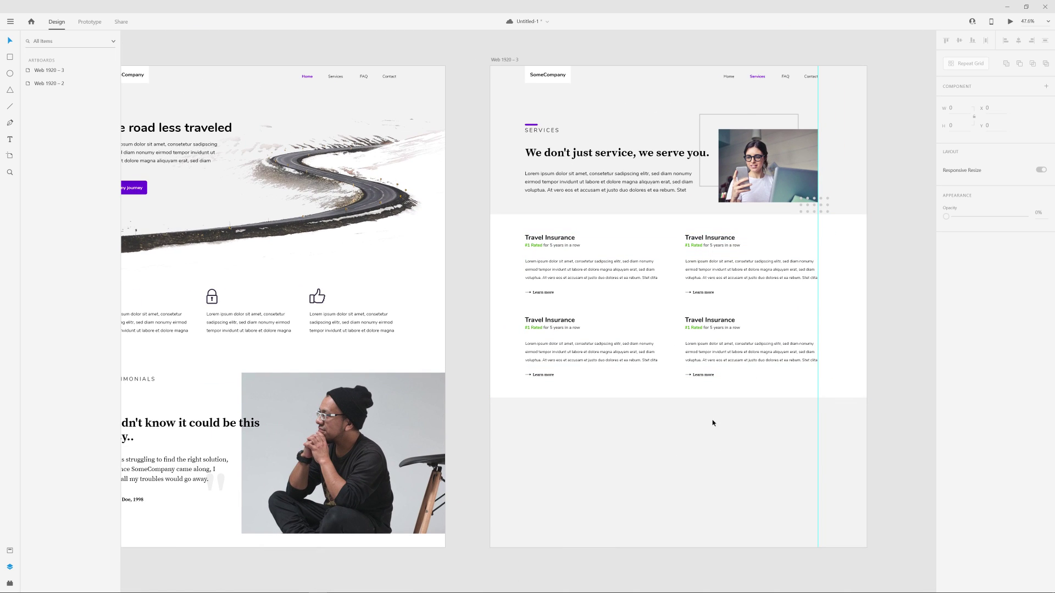
drag(818, 227, 473, 235)
- Review the Home page design alongside the four-block Services page layout
scroll(549, 291, left, 2)
scroll(610, 357, left, 4)
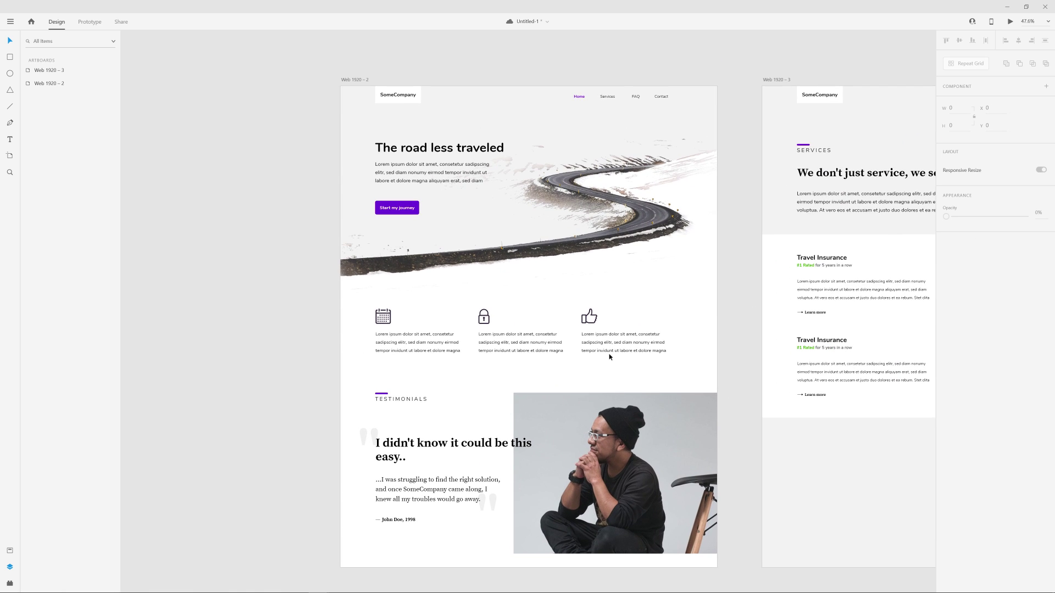
scroll(550, 368, up, 2)
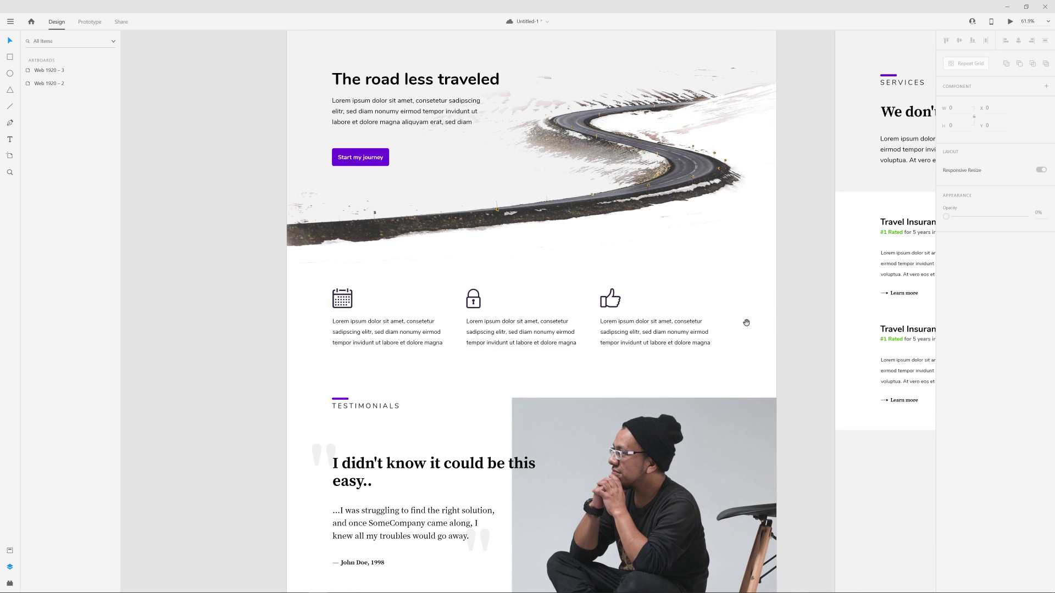
drag(758, 319, 248, 361)
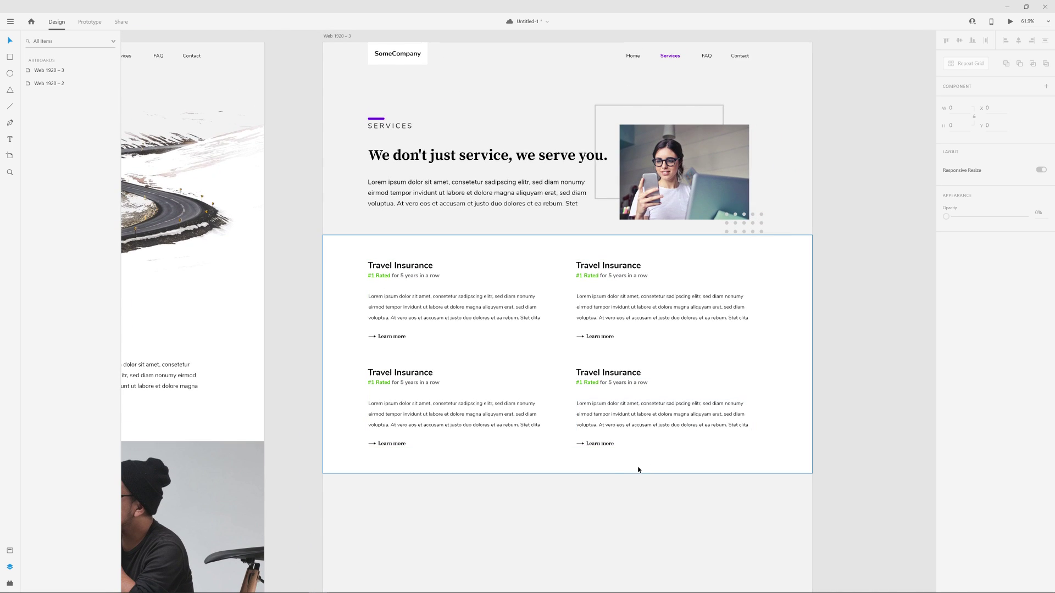
scroll(638, 469, down, 3)
drag(600, 514, 652, 380)
scroll(662, 398, up, 3)
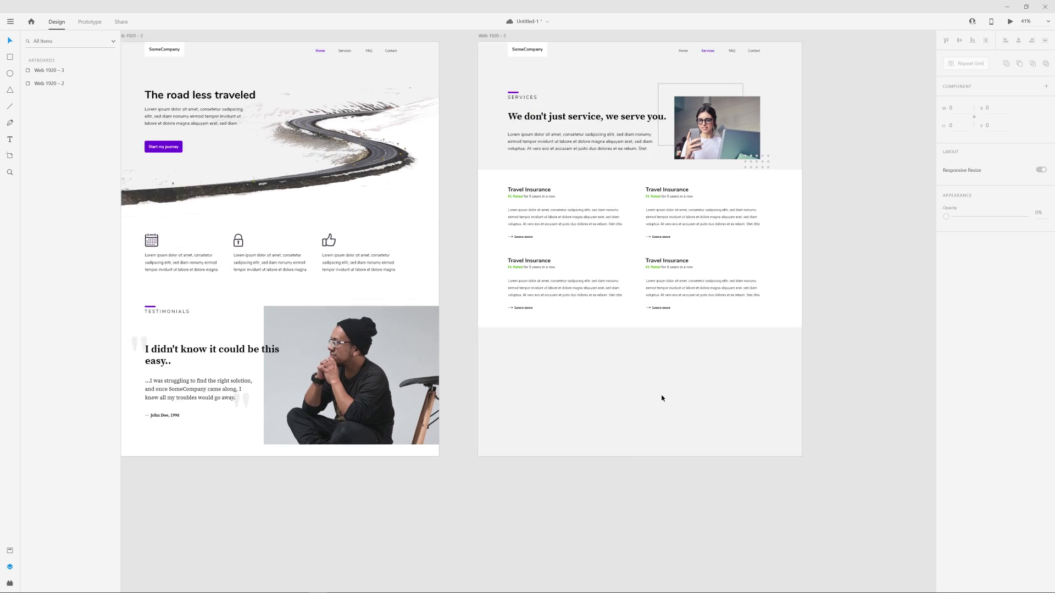
- Duplicate the white background rectangle and resize the copy to 1920 by about 531, directly below the services section
scroll(662, 398, down, 2)
click(636, 316)
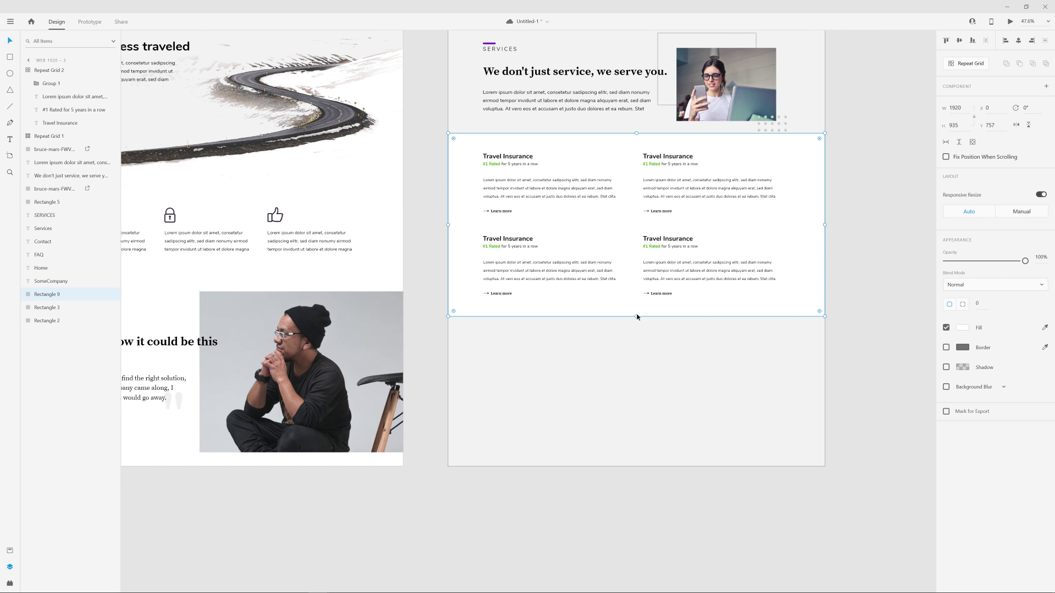
drag(636, 135, 688, 420)
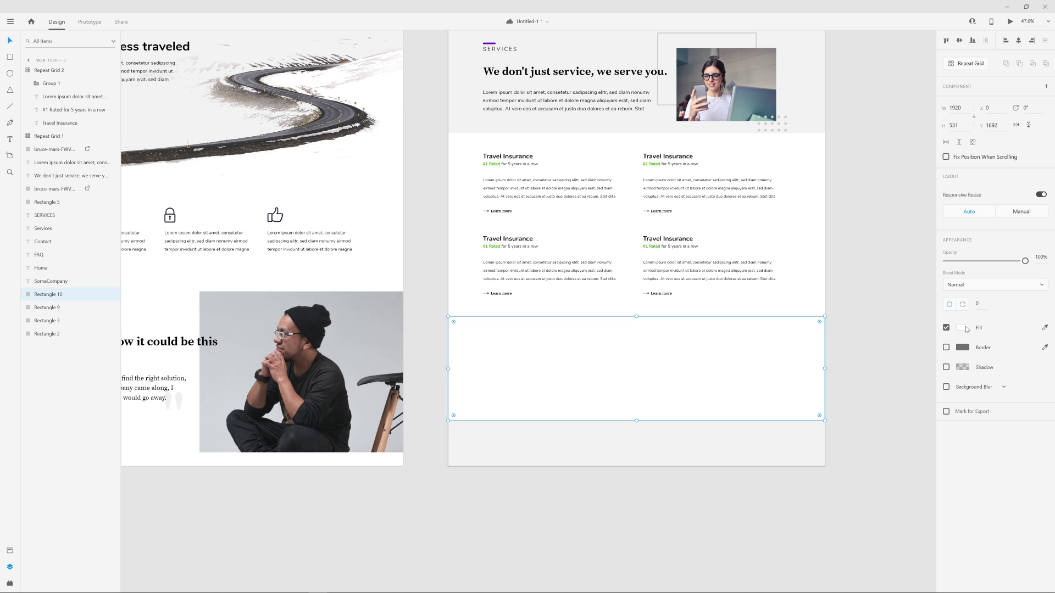
- Fill the new rectangle below the services section with a solid light gray
click(961, 328)
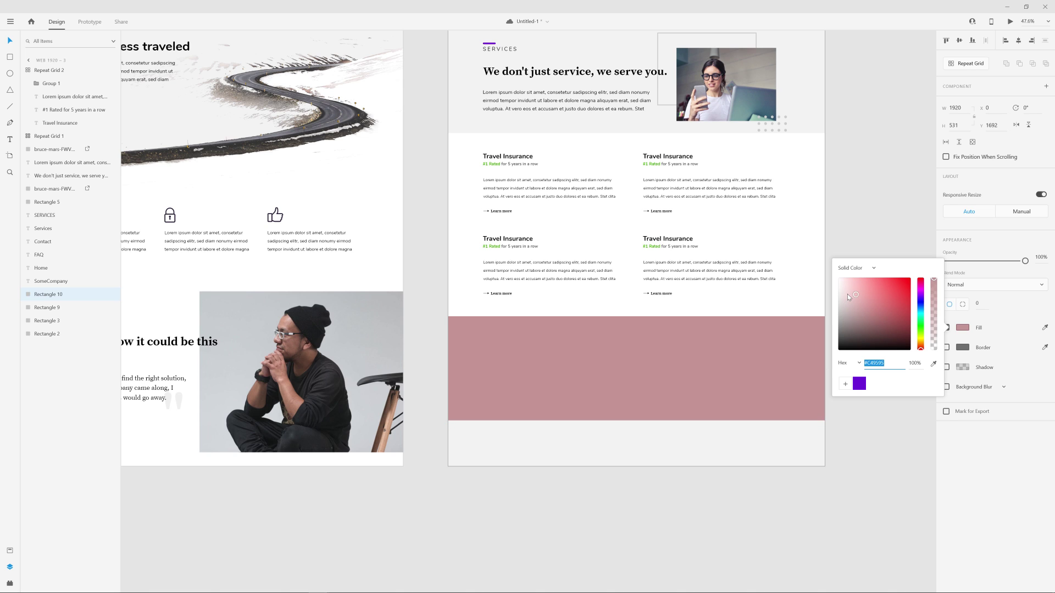
drag(847, 294, 811, 289)
click(837, 320)
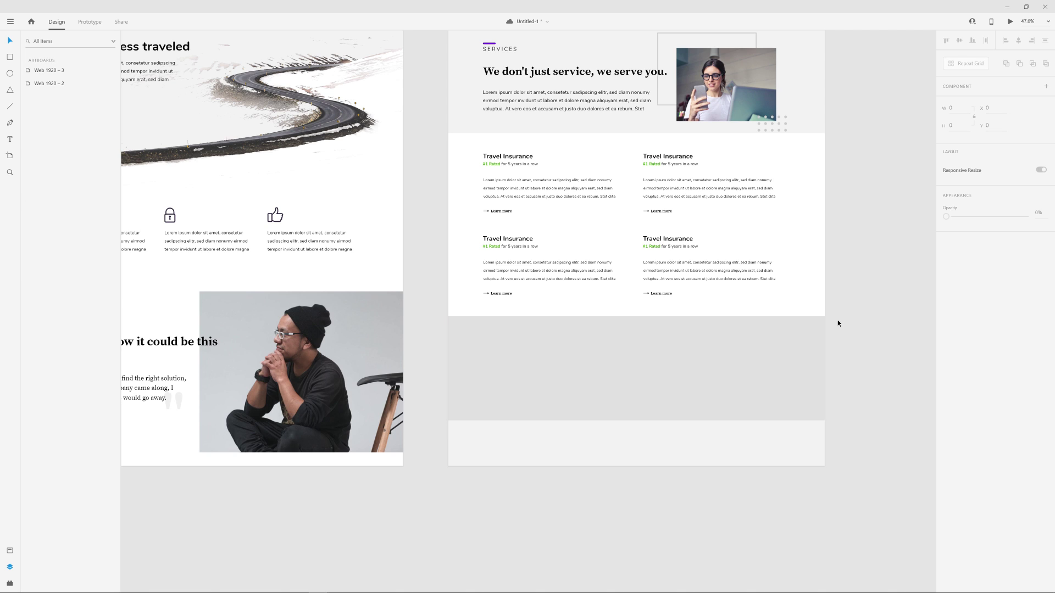
- Compare the Home page's sections with the gray section of the Services page to plan its content
click(683, 414)
scroll(607, 420, up, 2)
scroll(608, 421, down, 2)
scroll(609, 422, down, 1)
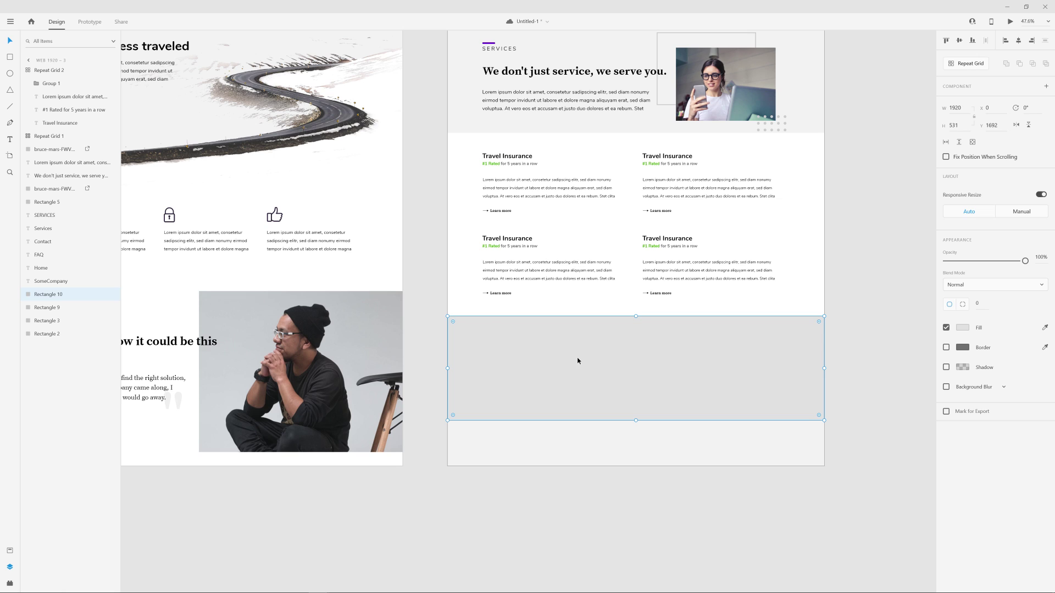
click(860, 278)
drag(577, 271, 758, 348)
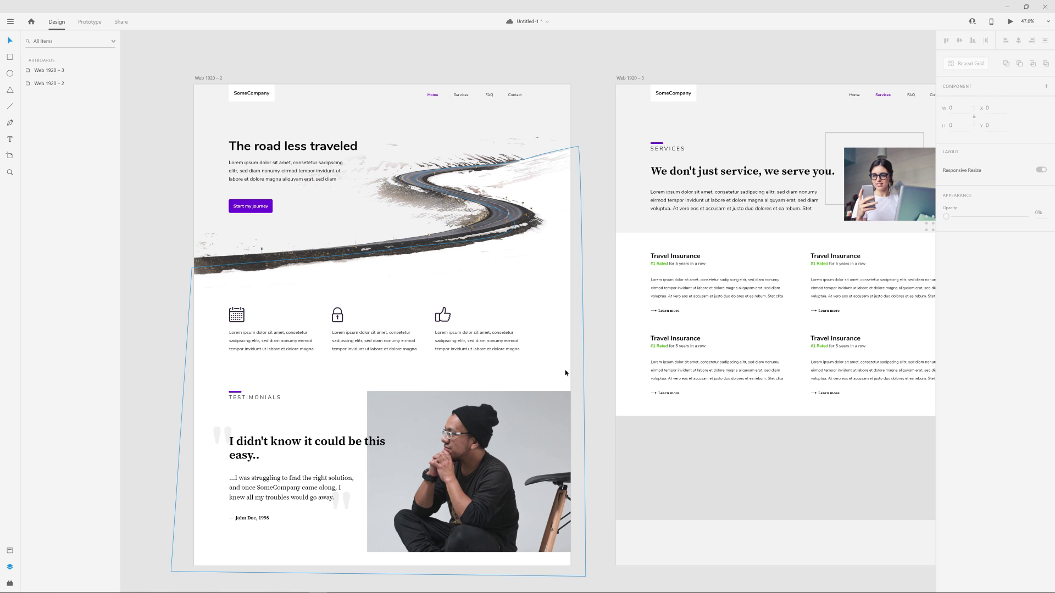
drag(739, 447, 582, 419)
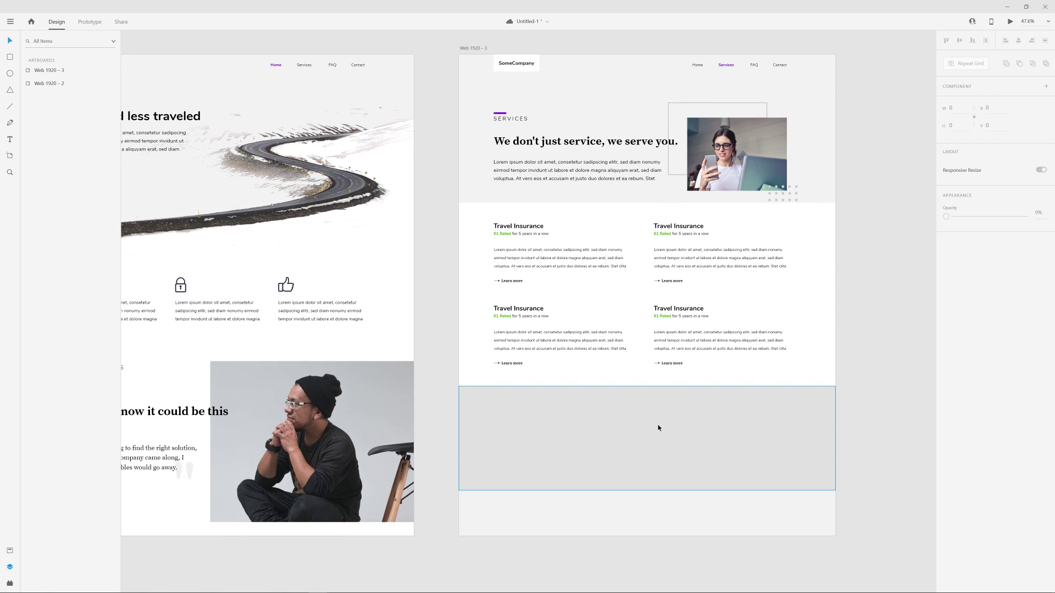
click(678, 447)
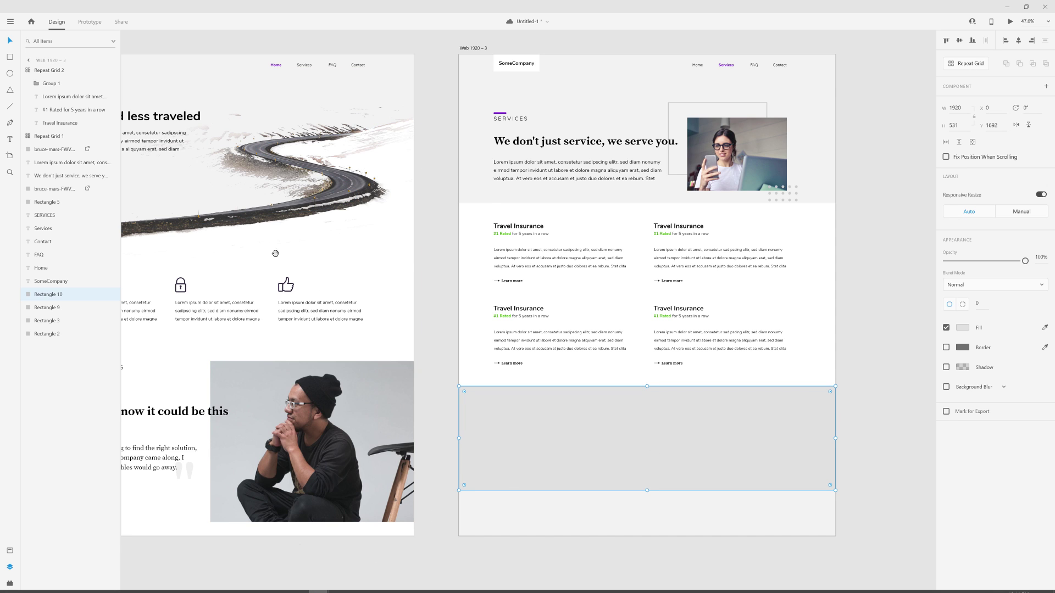
drag(270, 268, 451, 279)
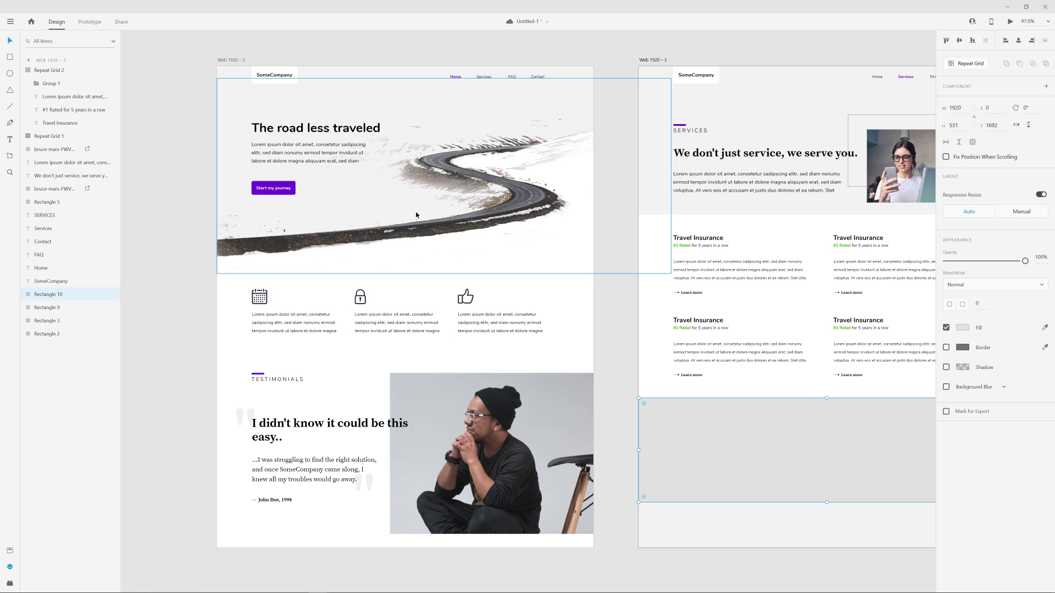
drag(672, 319, 527, 300)
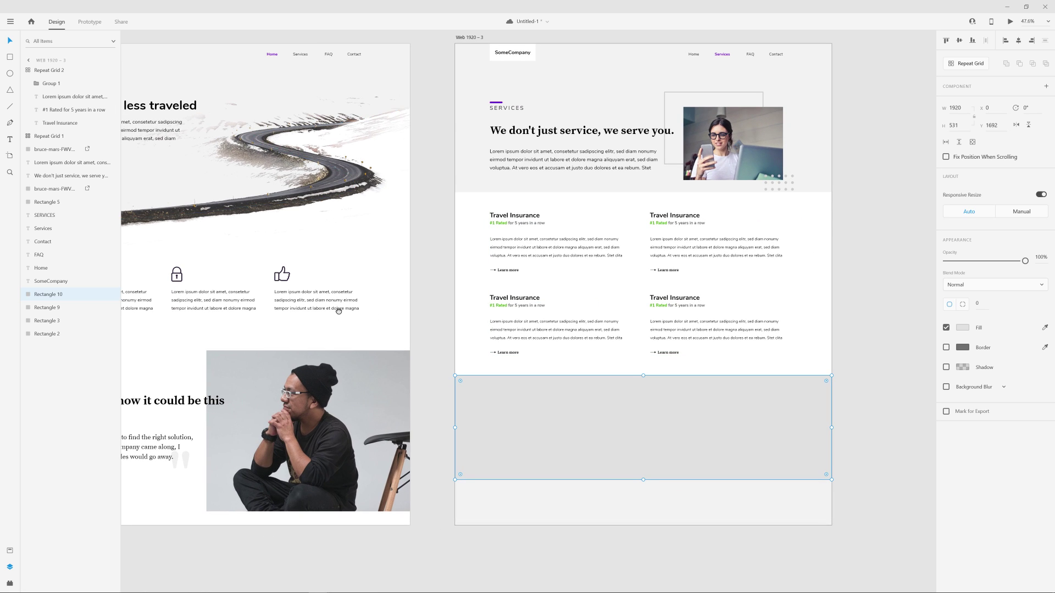
scroll(329, 330, left, 5)
click(316, 355)
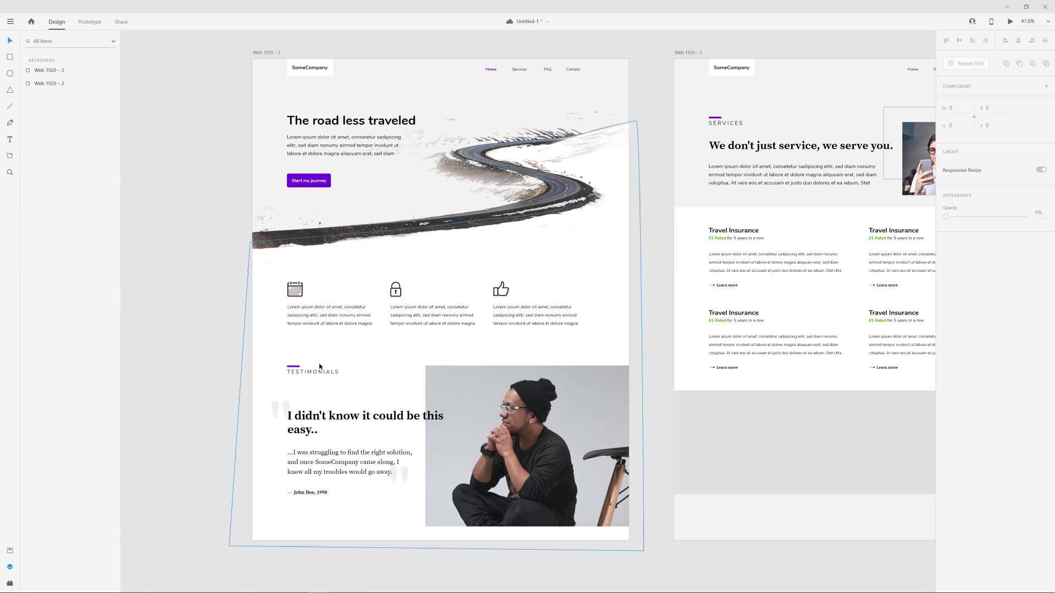
- Switch to the browser and download the Unsplash photo of the person in a blue denim jacket holding a phone
scroll(561, 350, right, 6)
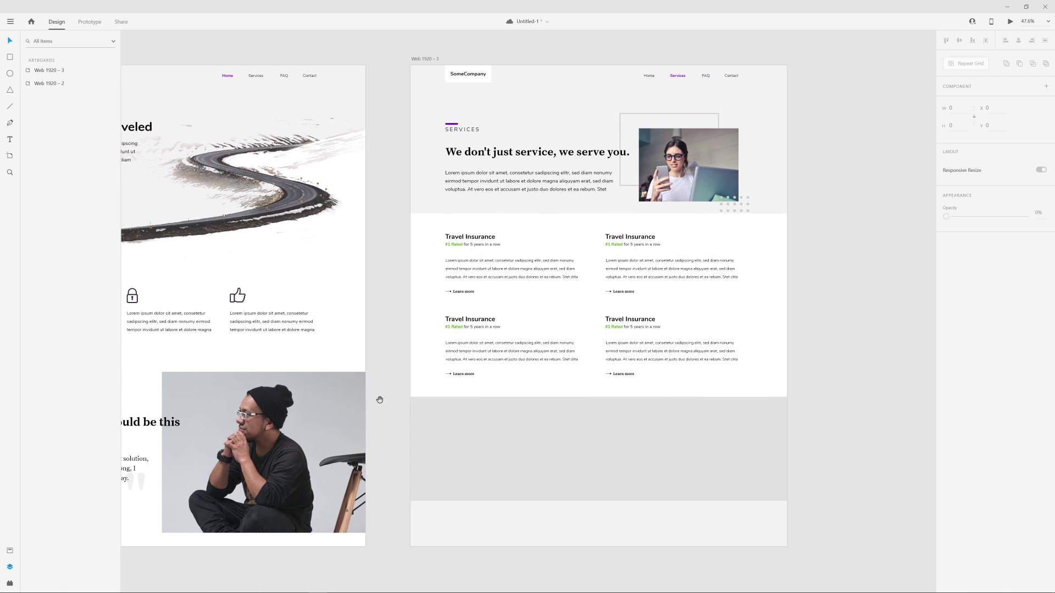
click(549, 469)
drag(639, 364, 681, 306)
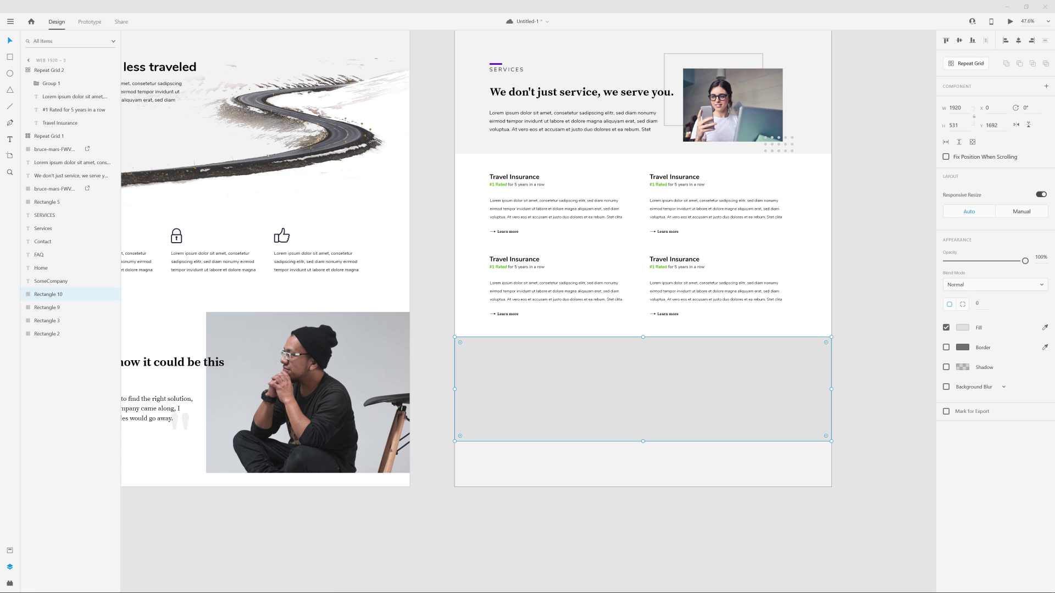
key(alt+Tab)
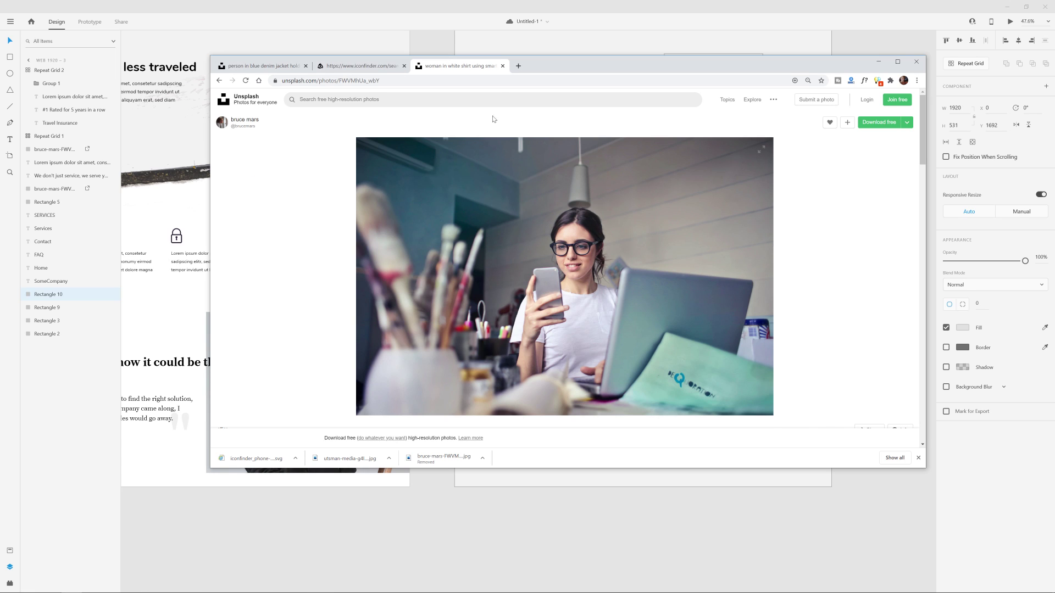
click(274, 68)
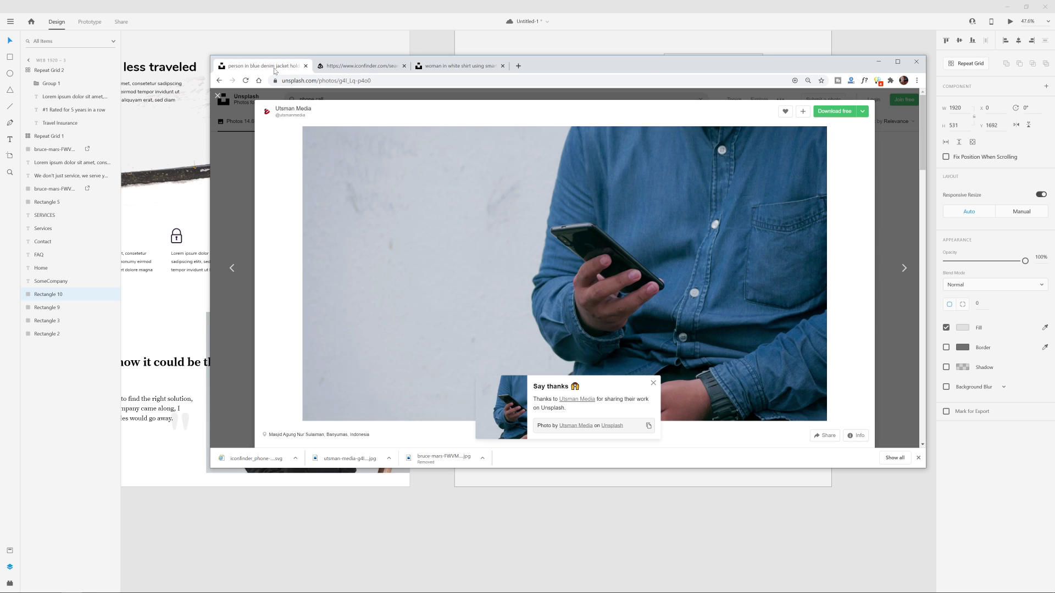
click(654, 384)
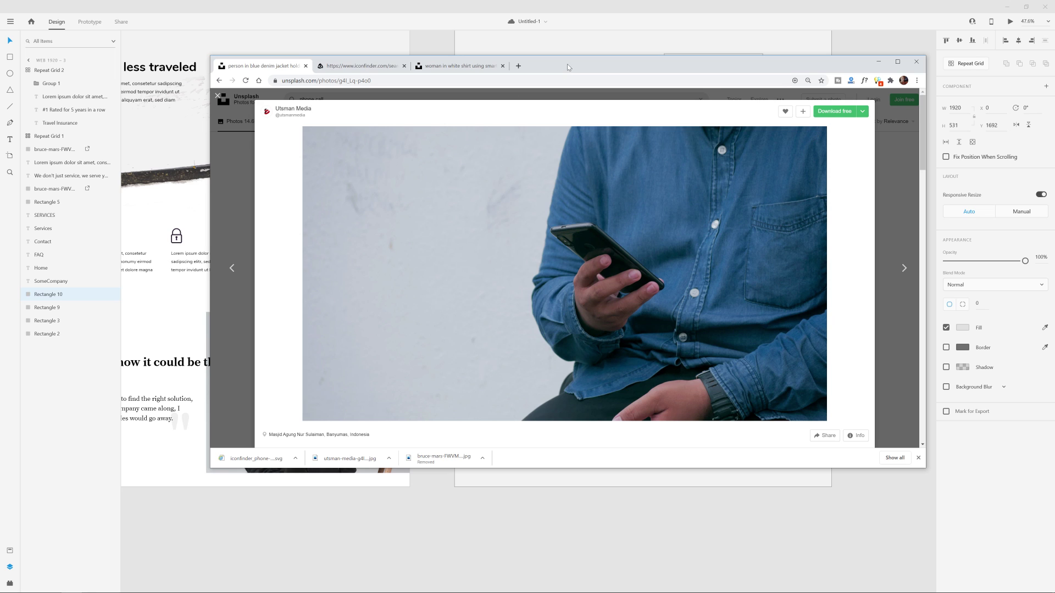
drag(567, 64, 546, 92)
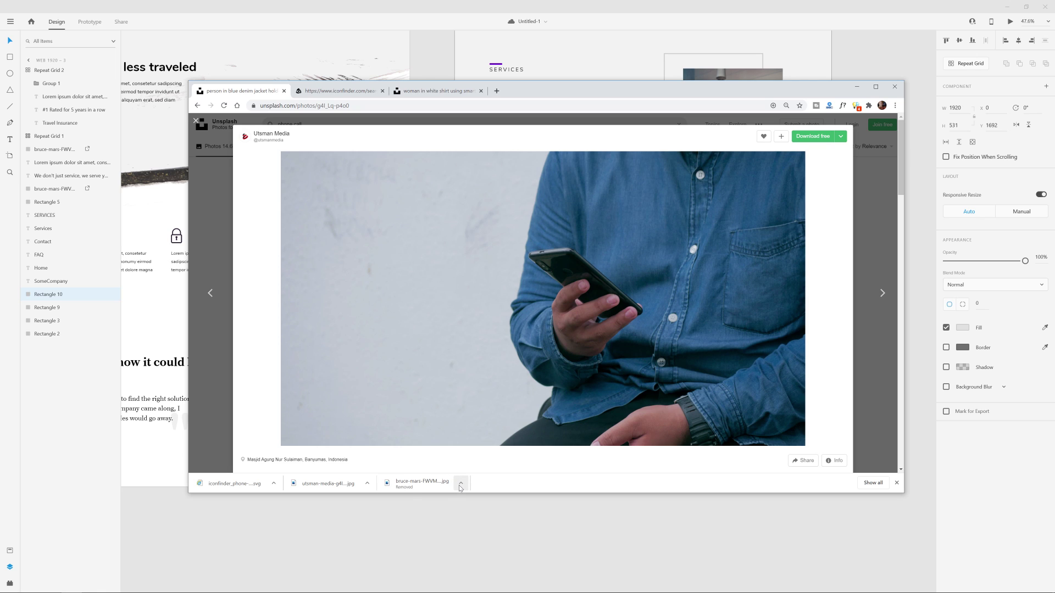
click(812, 137)
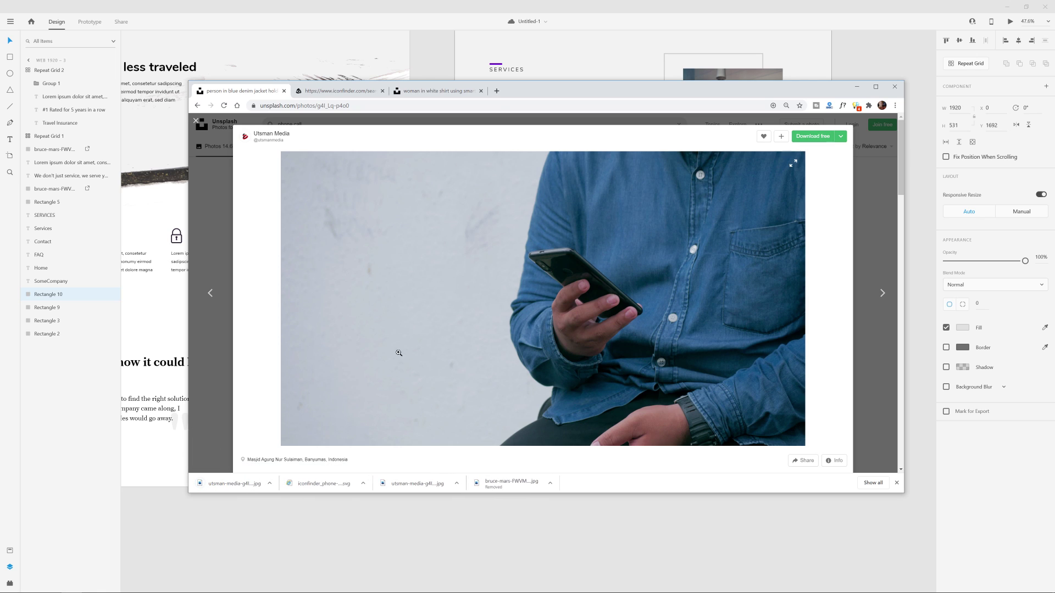
- Fill the gray rectangle below the services grid with the downloaded denim-jacket phone photo and save the document
key(alt+Tab)
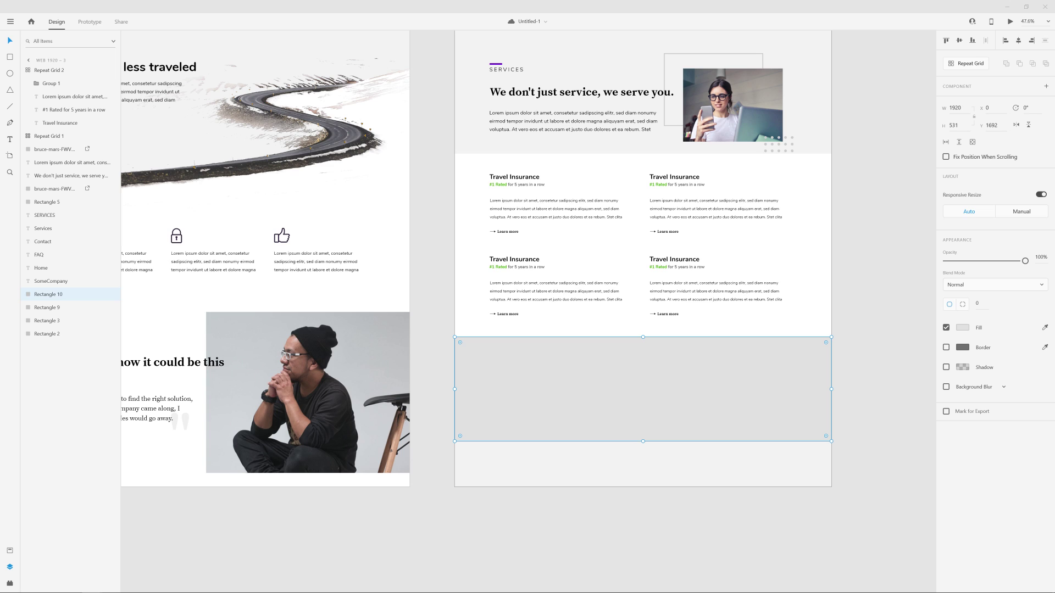
drag(600, 423, 615, 408)
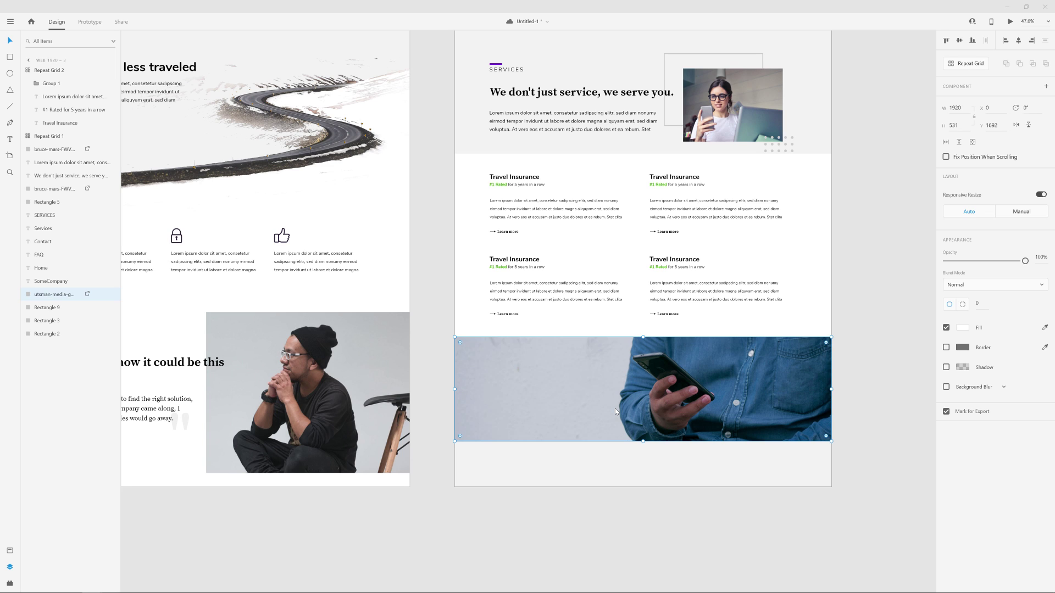
click(861, 342)
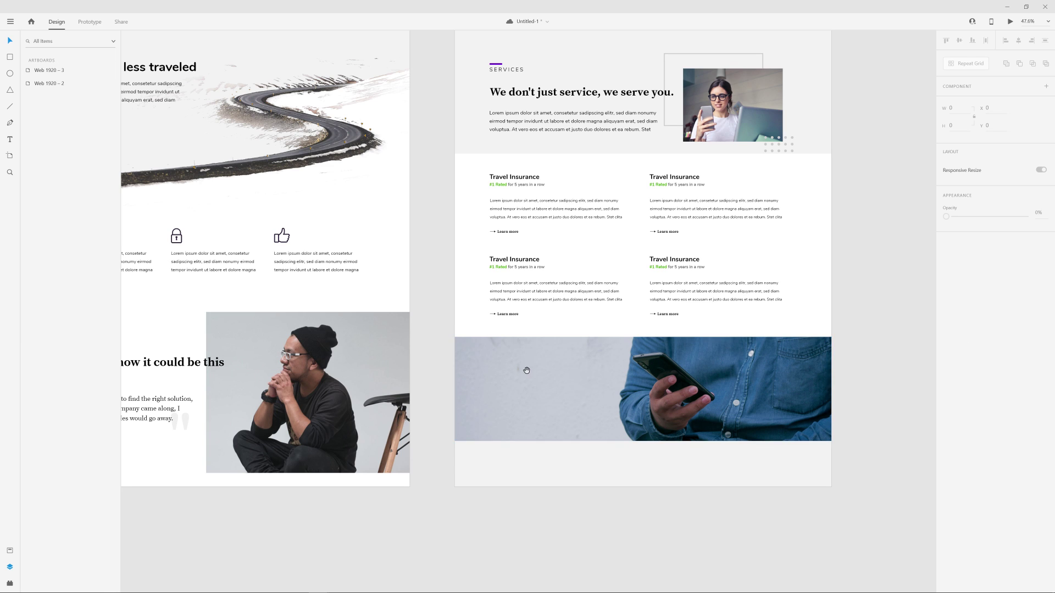
drag(525, 369, 678, 358)
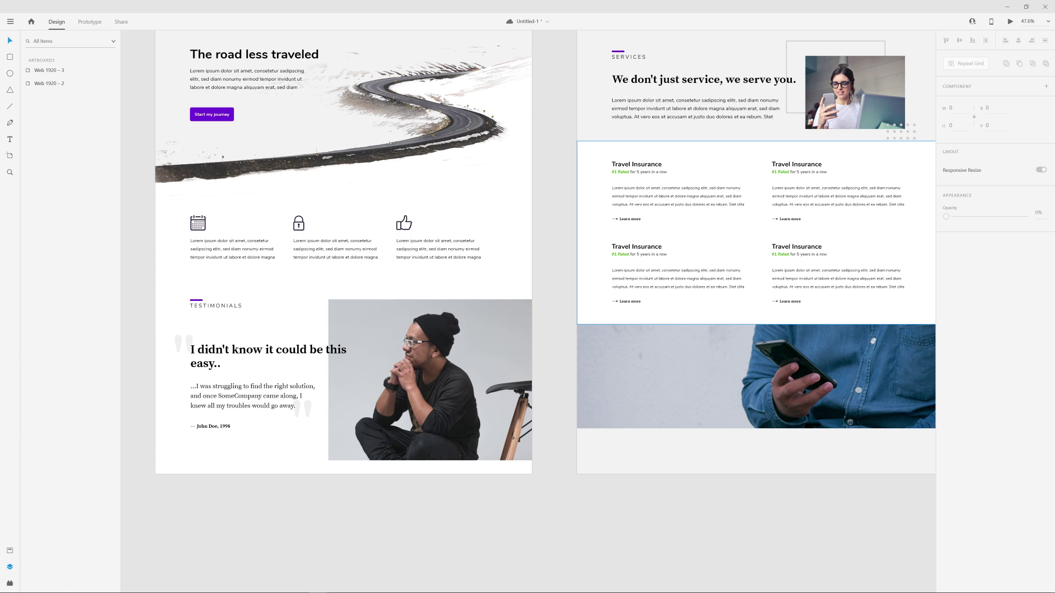
key(ctrl+s)
scroll(725, 380, up, 2)
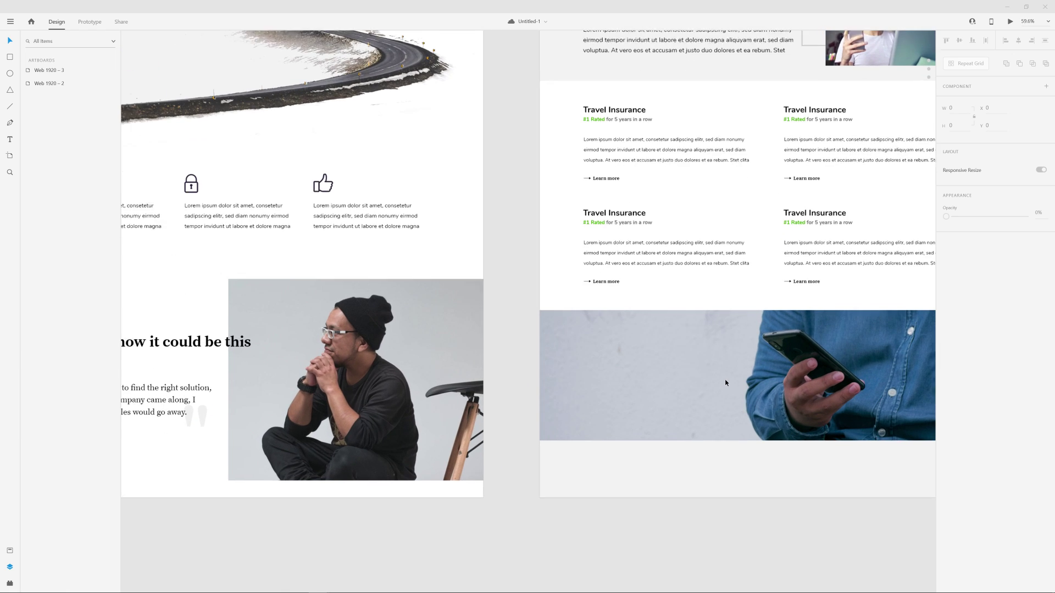
drag(774, 360, 621, 379)
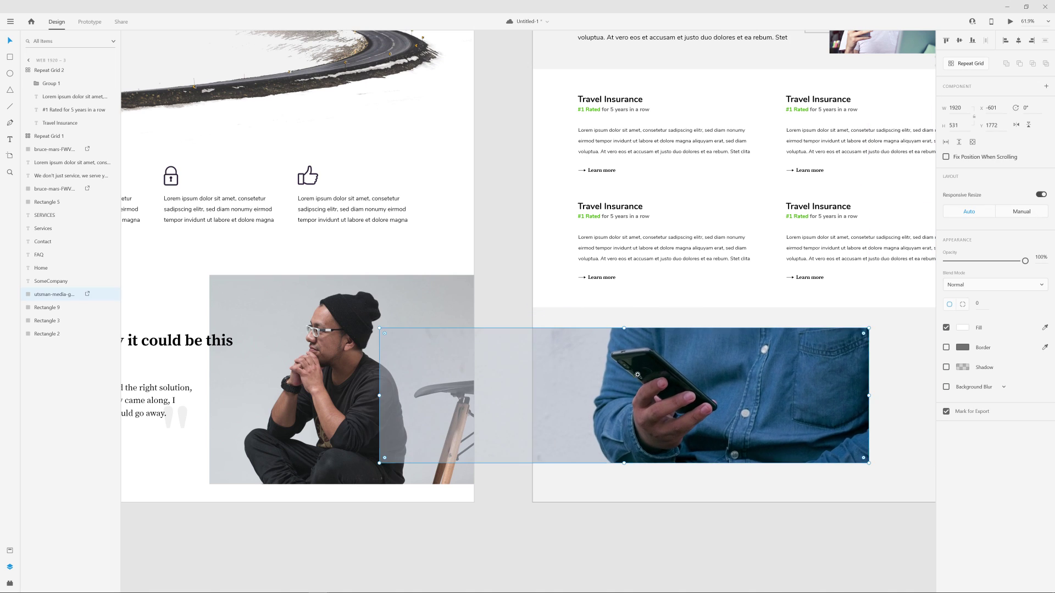
key(ctrl+z)
- Copy a "Travel Insurance" heading from the services grid onto the photo banner, at X 177 and Y 1768
drag(694, 379, 506, 431)
click(389, 150)
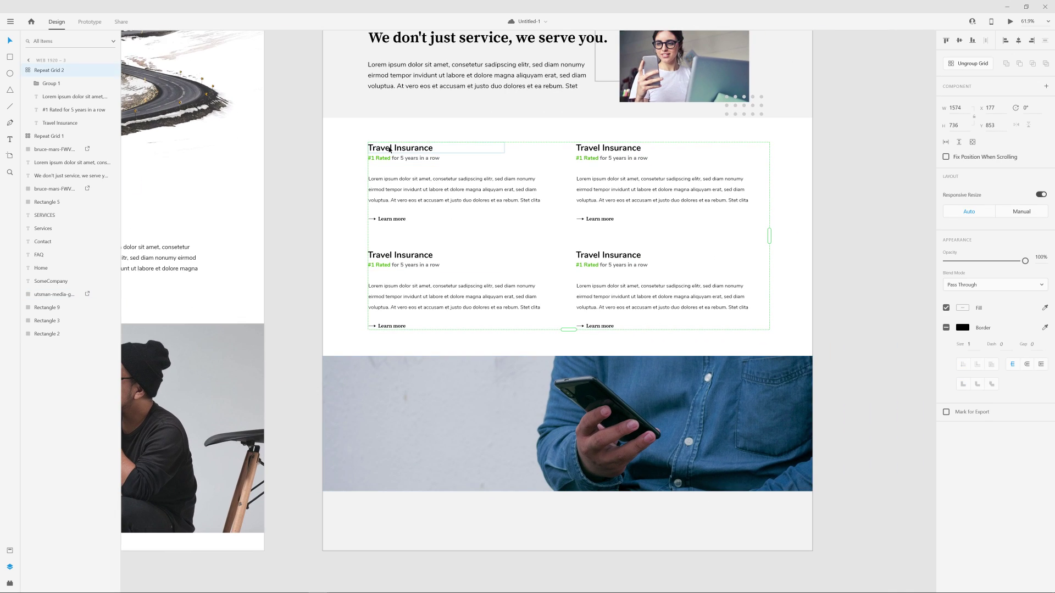
double_click(399, 150)
key(ctrl+c)
click(353, 306)
key(ctrl+v)
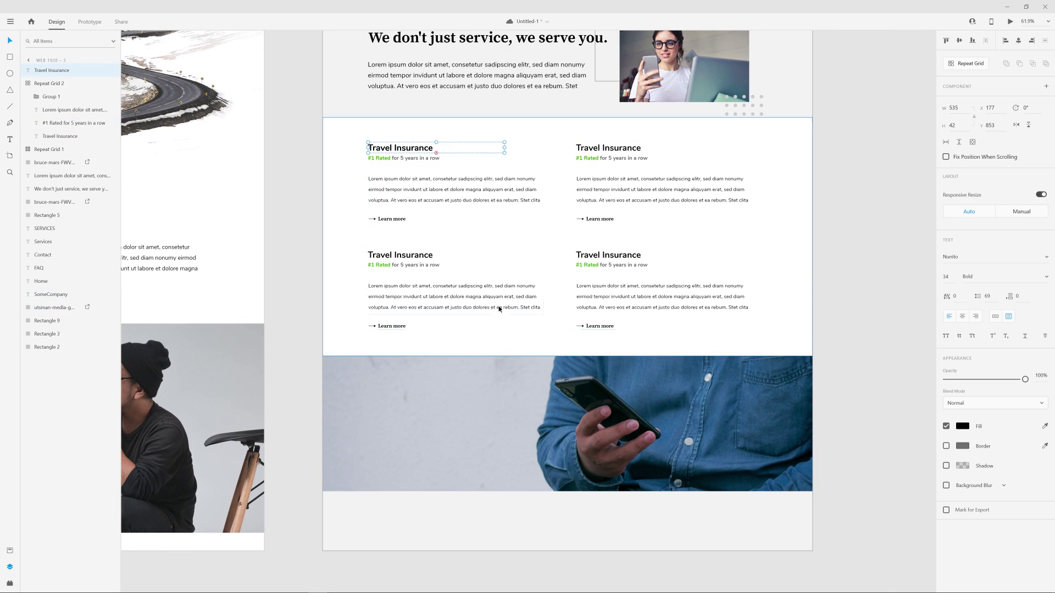
drag(430, 153, 416, 385)
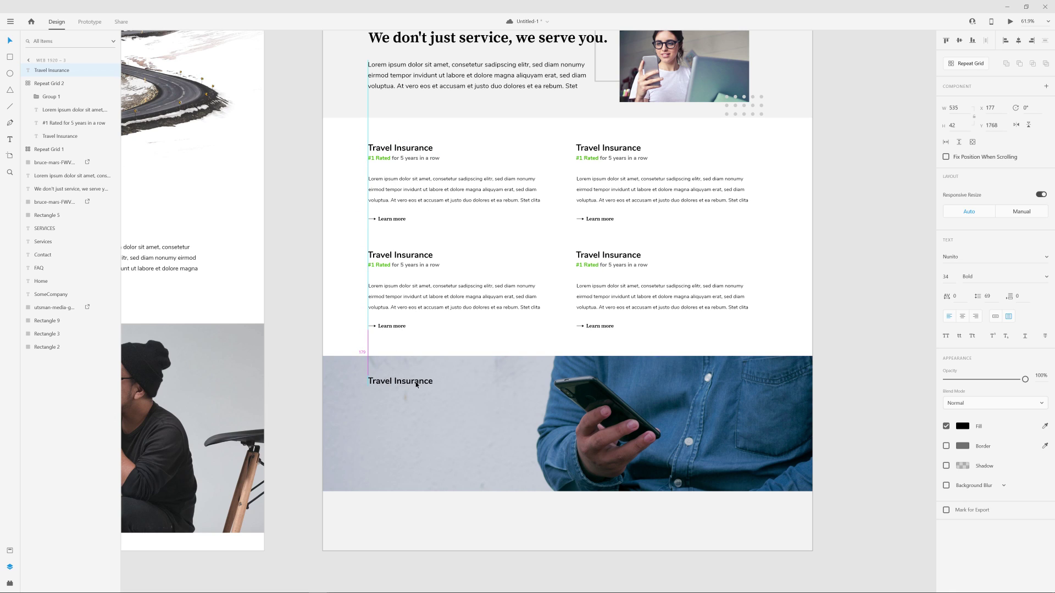
- Replace the copied heading's text with "Schedule a consultation today"
double_click(417, 385)
double_click(417, 385)
key(ctrl+a)
text(S)
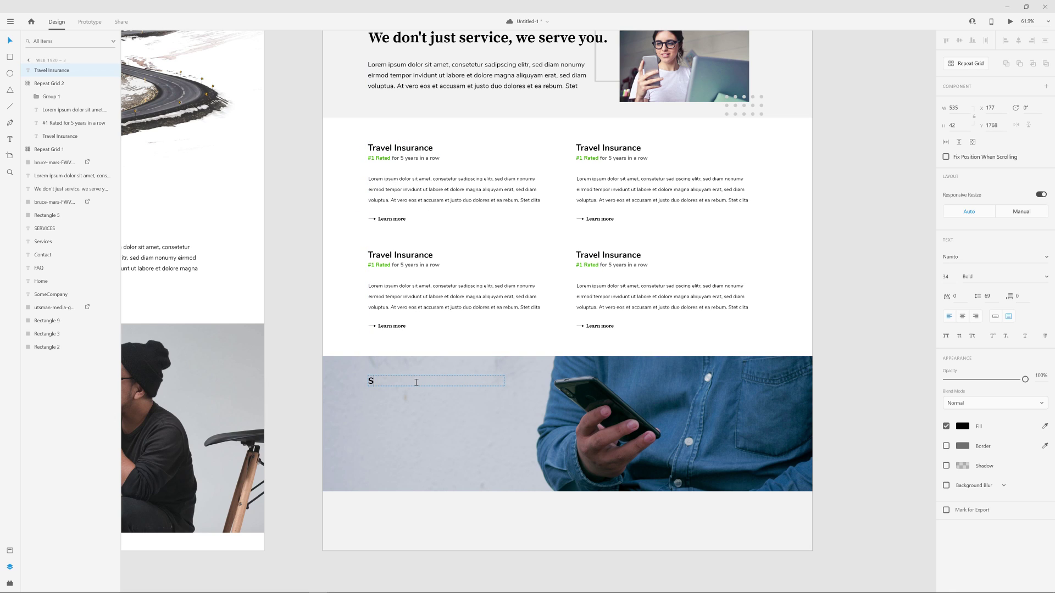
text(chedule a consultation today)
key(Escape)
click(862, 360)
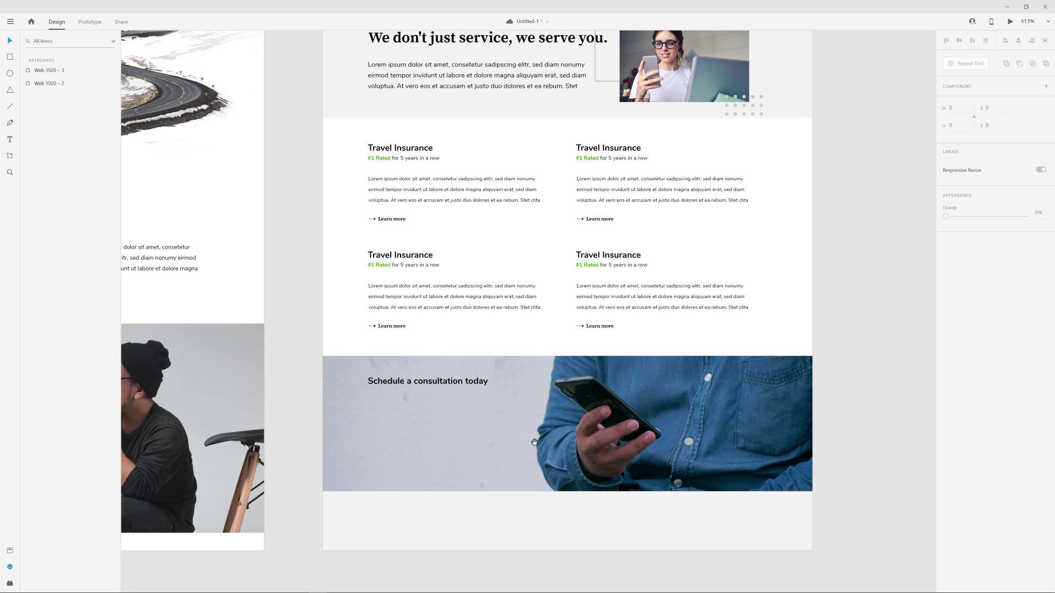
- Gauge the white gap between the services grid and the photo banner for the heading's spacing
scroll(549, 357, down, 2)
scroll(549, 357, left, 1)
scroll(422, 349, up, 2)
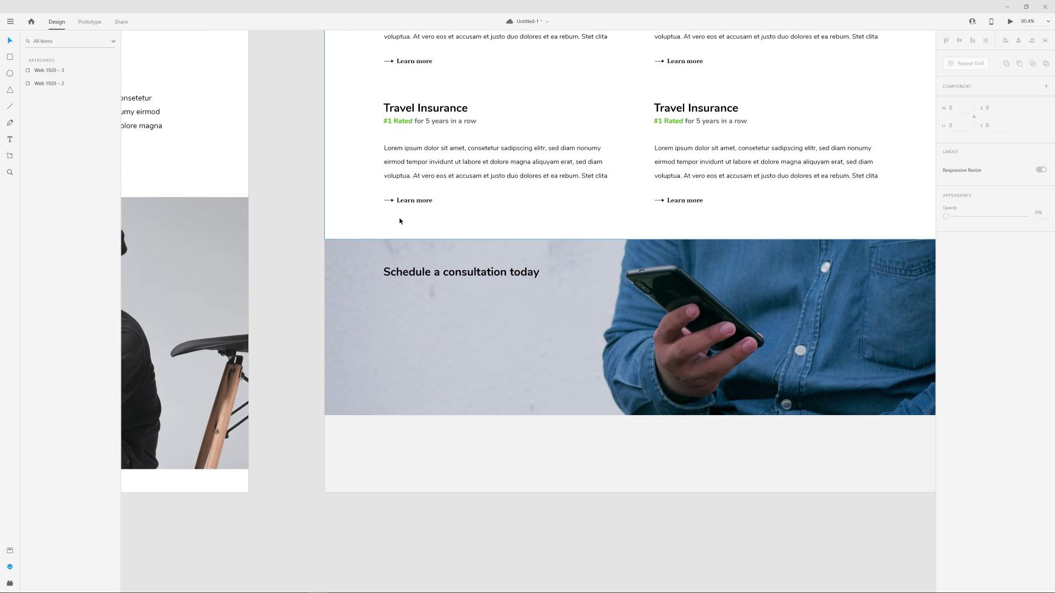
click(329, 207)
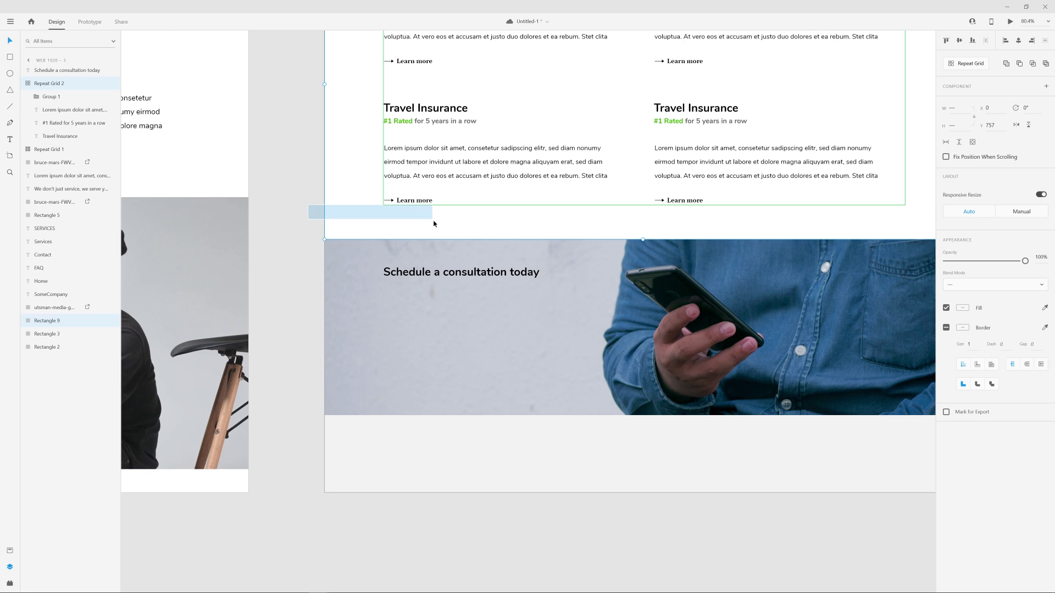
shift+click(437, 242)
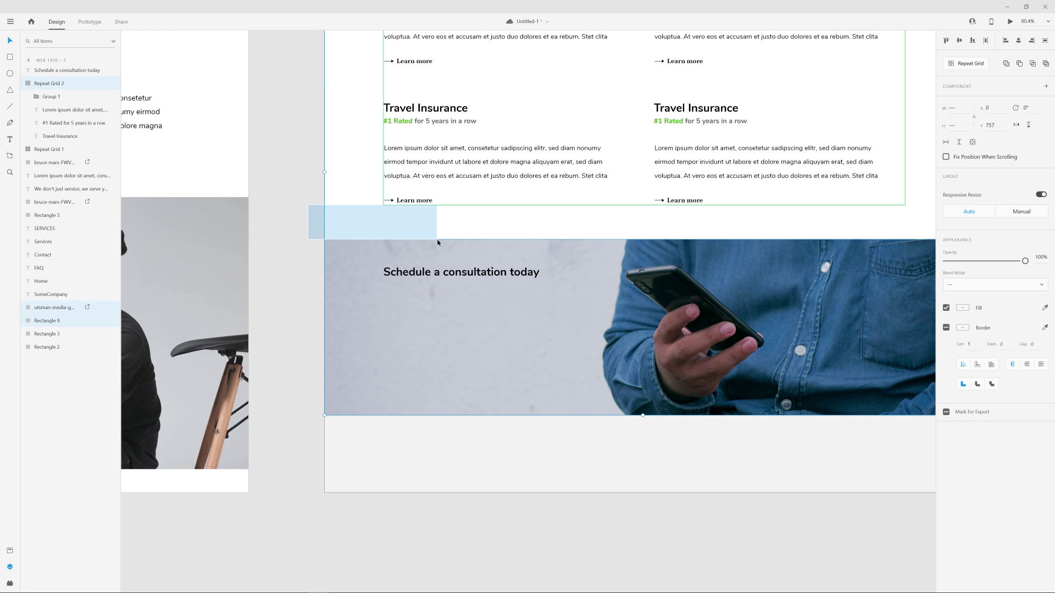
click(317, 270)
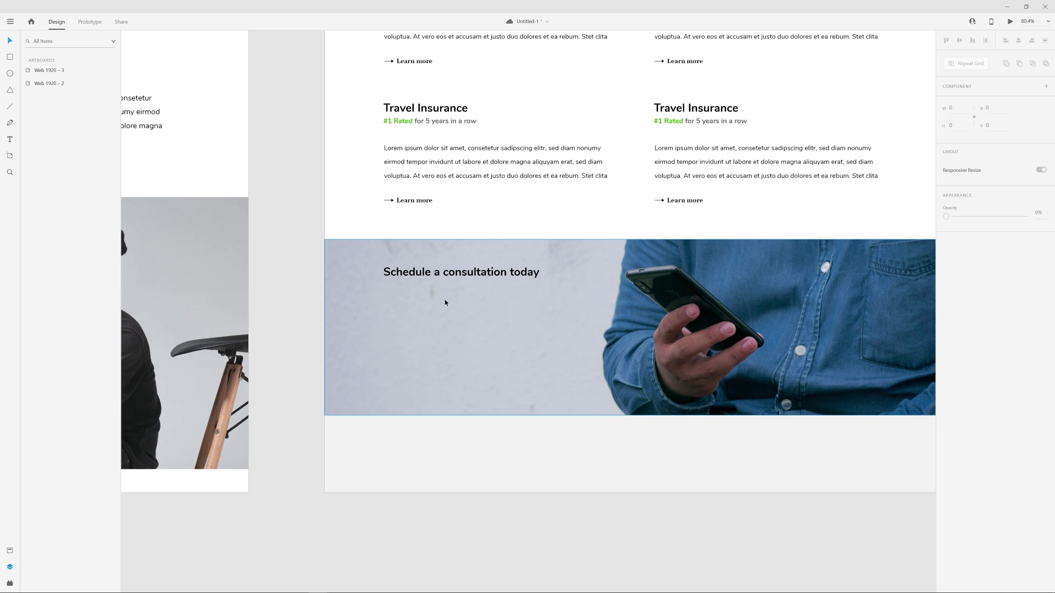
- Try a font size of 40 on the consultation heading and widen its text box to 580
click(509, 277)
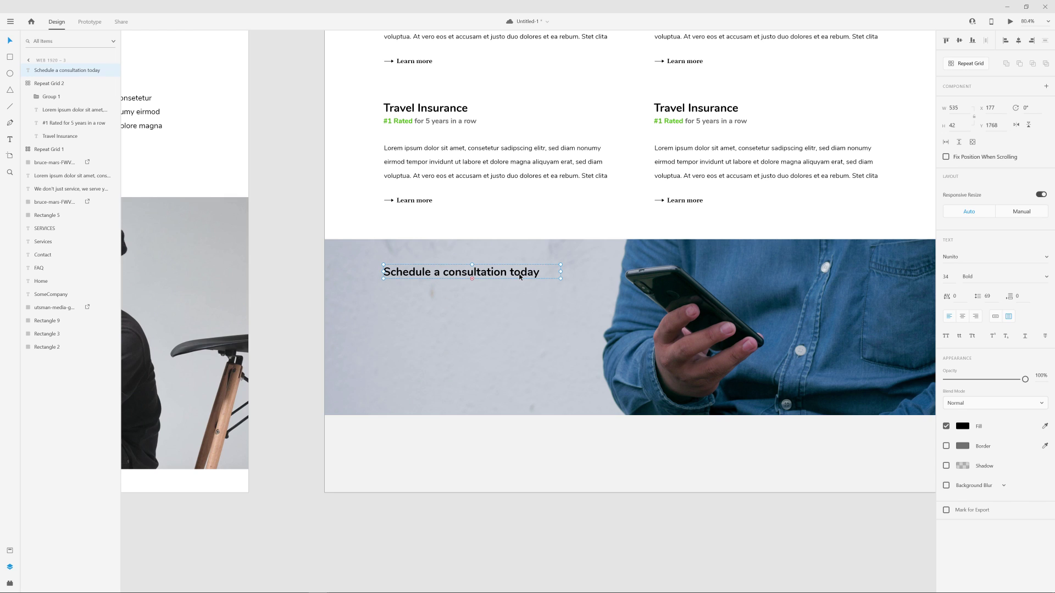
click(946, 277)
text(40)
key(Return)
click(533, 279)
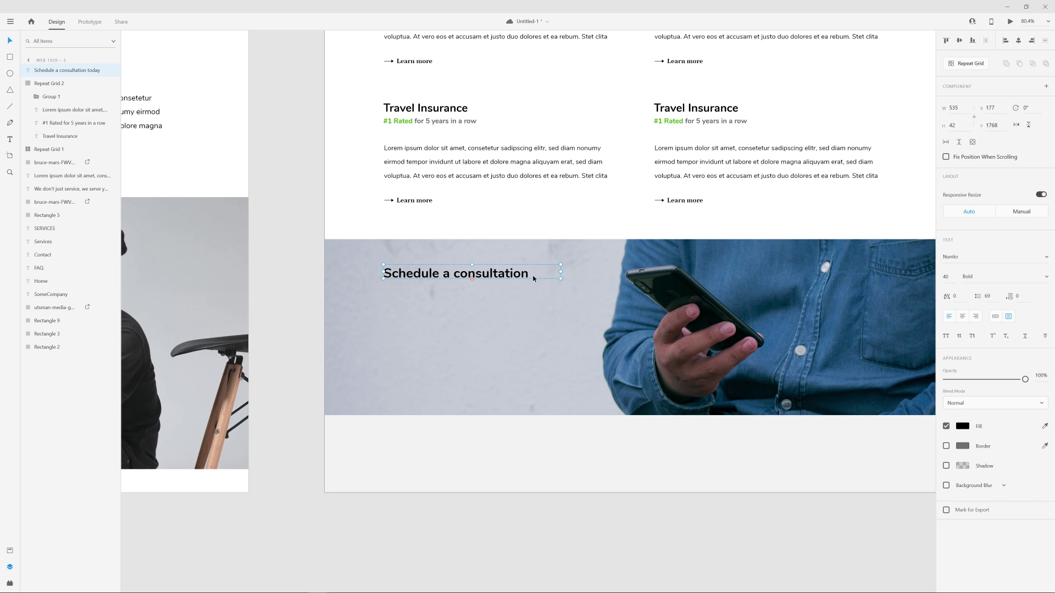
drag(561, 271, 593, 273)
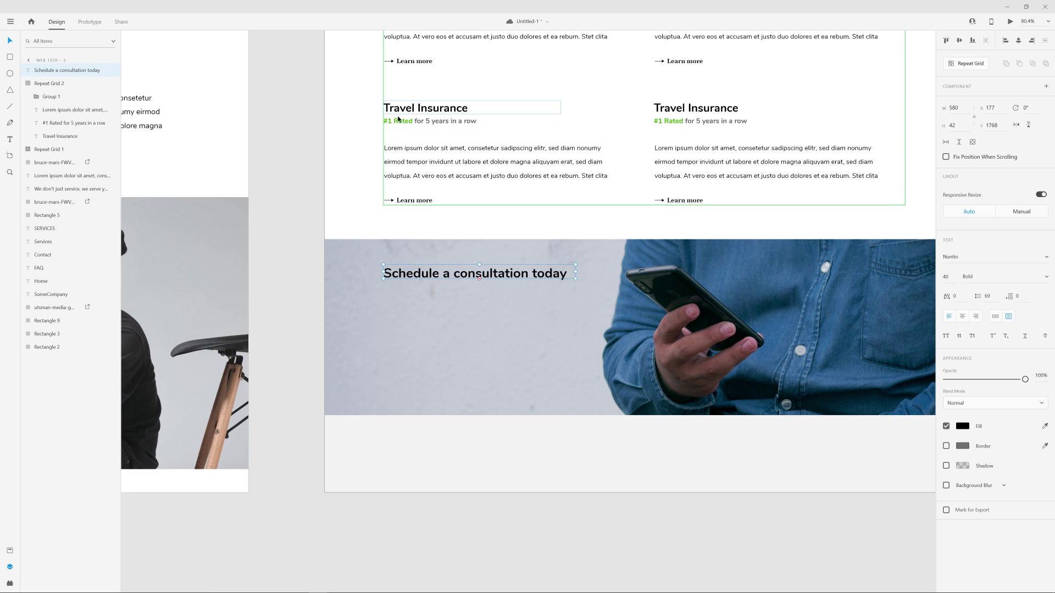
- Undo the consultation heading's font size and width changes
click(301, 229)
scroll(632, 200, up, 3)
scroll(632, 201, down, 5)
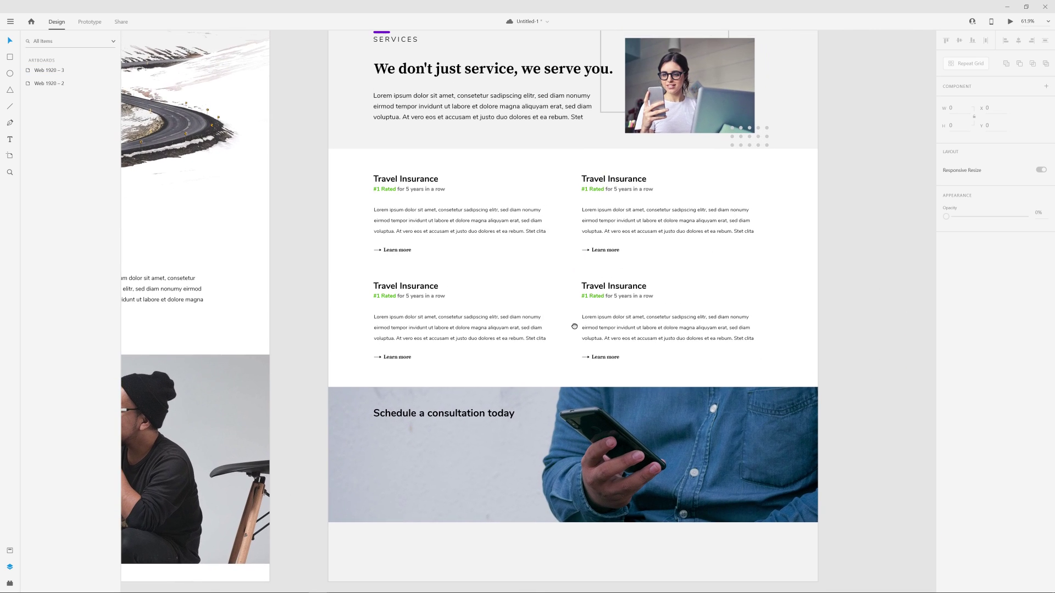
drag(574, 323, 624, 213)
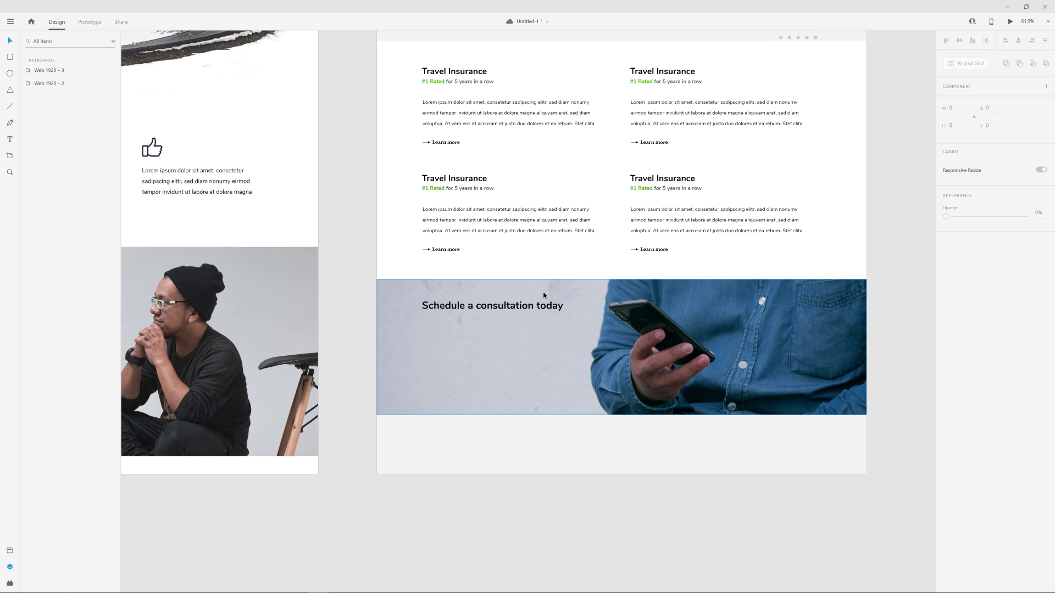
scroll(507, 342, up, 2)
click(515, 338)
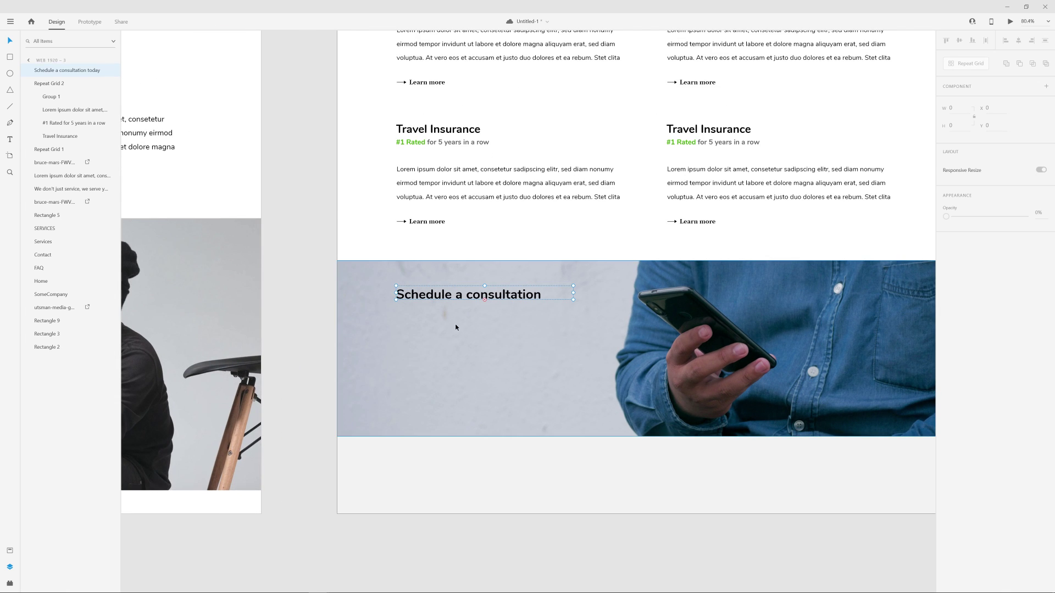
click(307, 284)
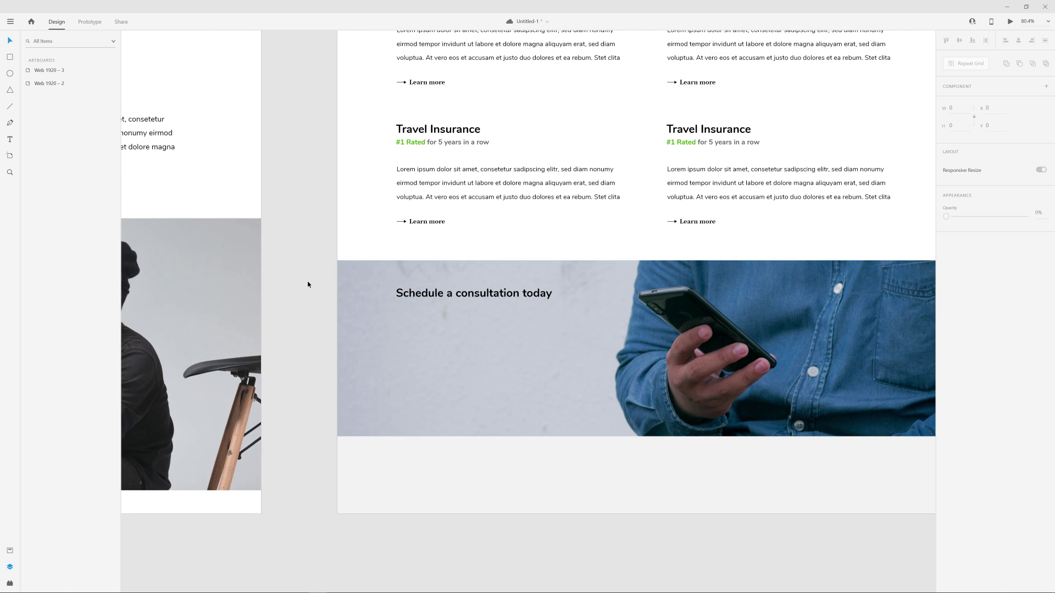
- Copy the lorem ipsum paragraph from the services grid into the photo banner, below the consultation heading
double_click(452, 197)
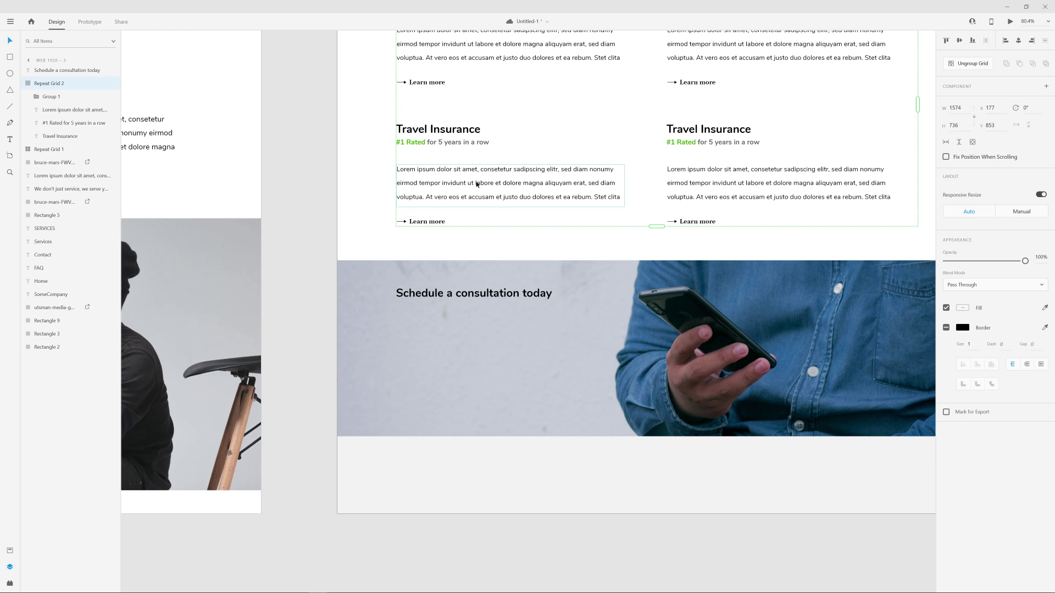
key(ctrl+c)
key(ctrl+v)
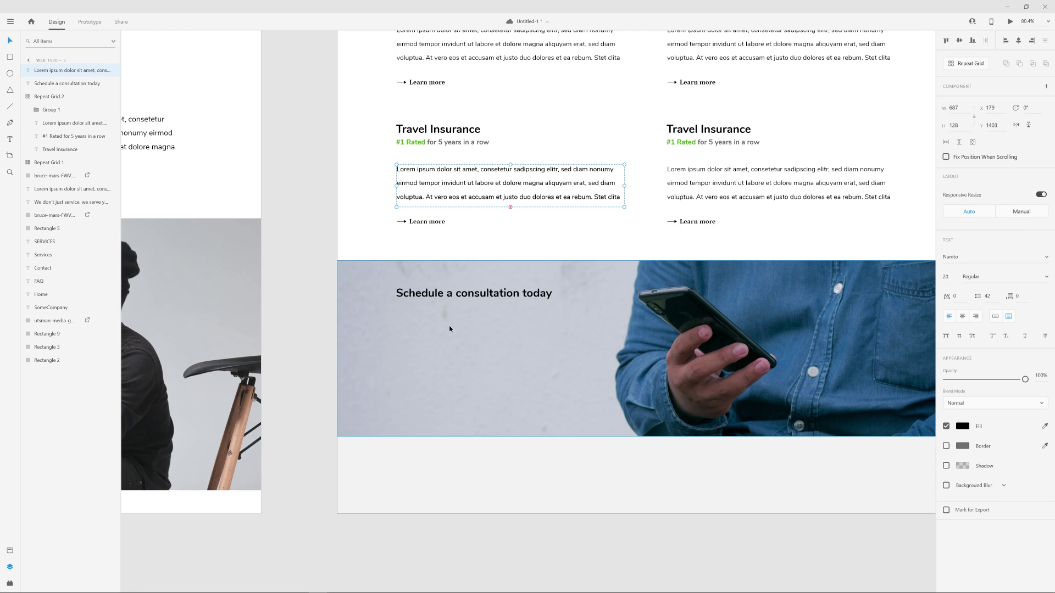
drag(479, 198, 514, 335)
- Move the banner paragraph up to Y 1842, just under the heading, and resize its text box to 624 by 74
key(shift+Up)
key(shift+Up)
key(shift+Up)
key(shift+Up)
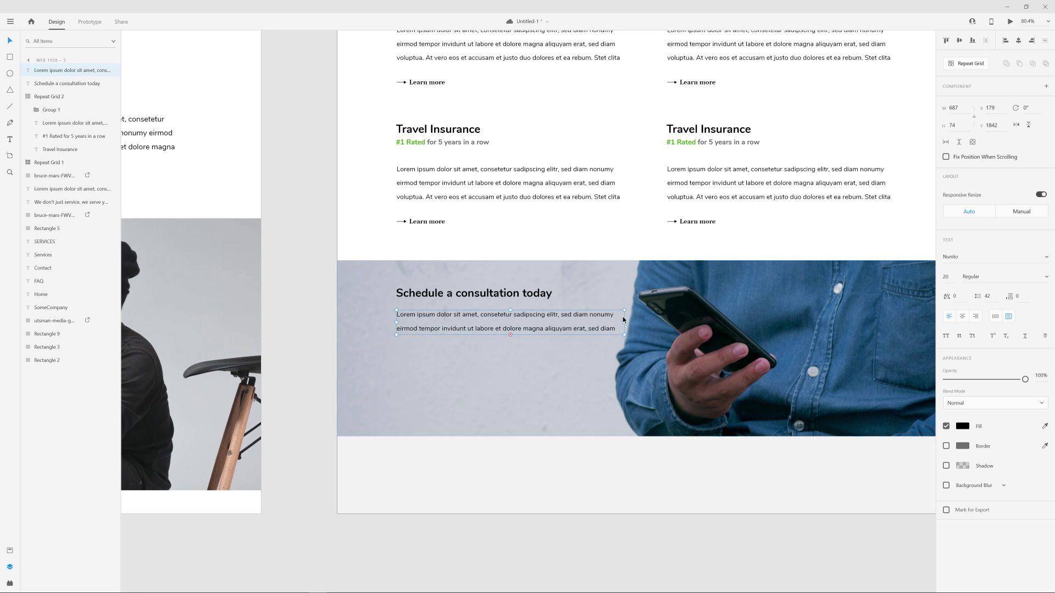
drag(624, 321, 603, 319)
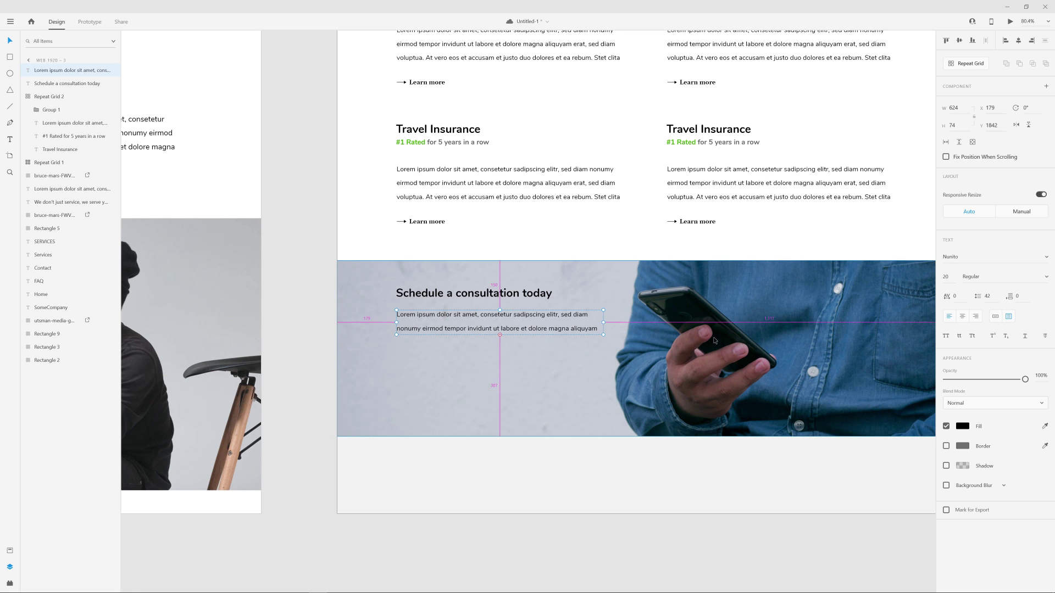
- Enlarge the photo inside the banner mask and shift it so the phone and hands sit further right of the text
scroll(603, 320, down, 5)
scroll(673, 342, up, 3)
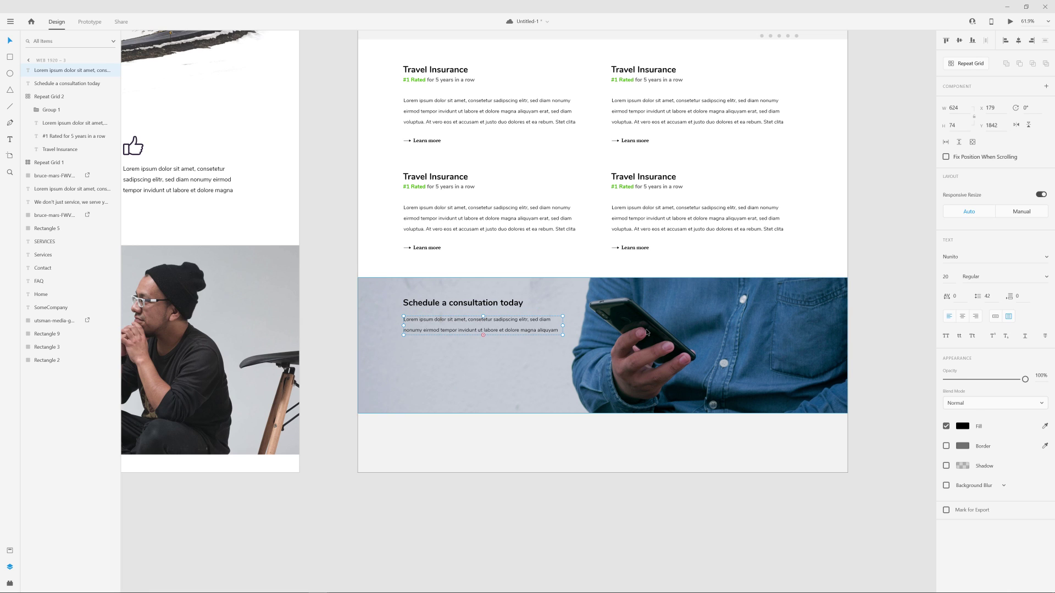
click(647, 332)
double_click(658, 317)
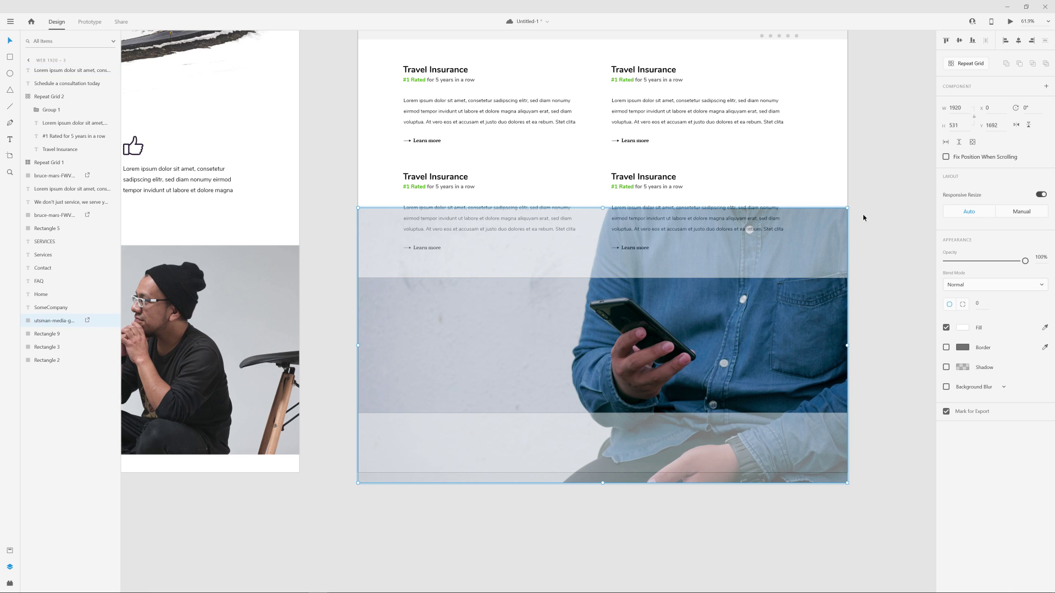
drag(847, 208, 898, 164)
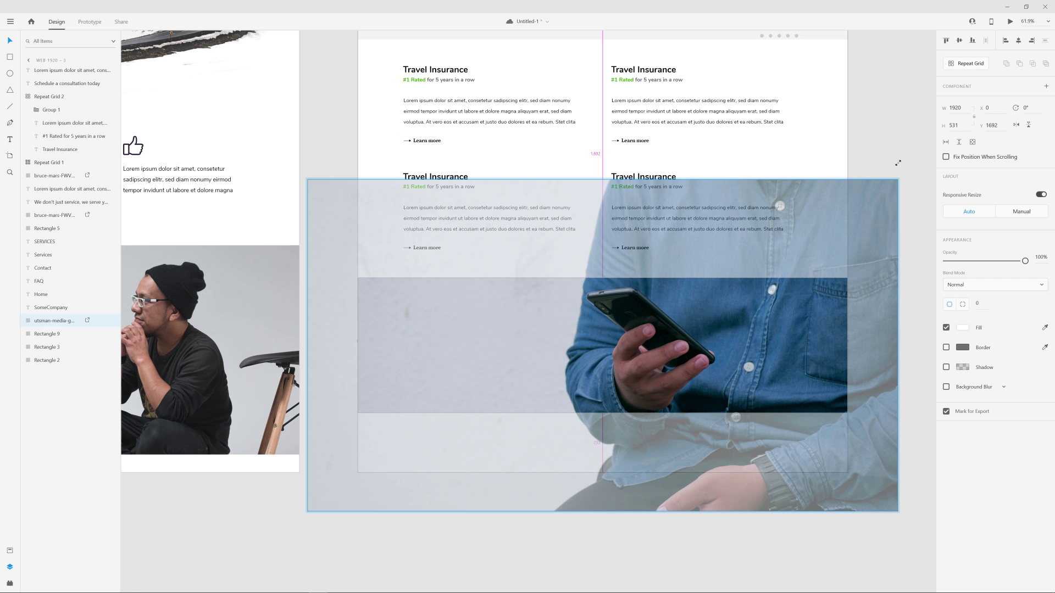
drag(637, 347, 682, 366)
click(341, 184)
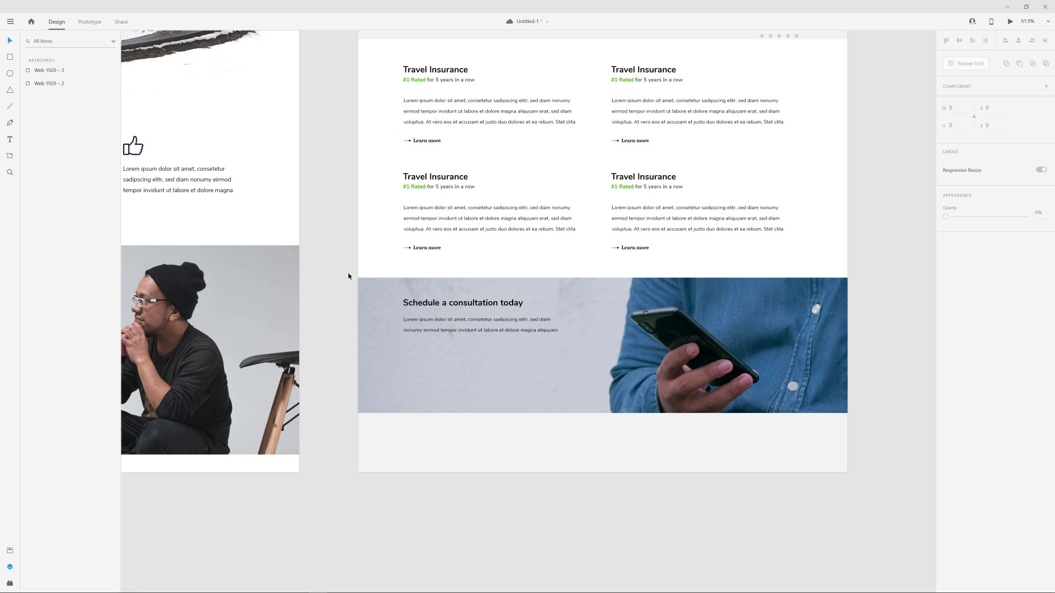
- Copy the purple "Start my journey" button, both rectangle and label, from the home page hero
scroll(452, 355, up, 5)
drag(507, 346, 579, 330)
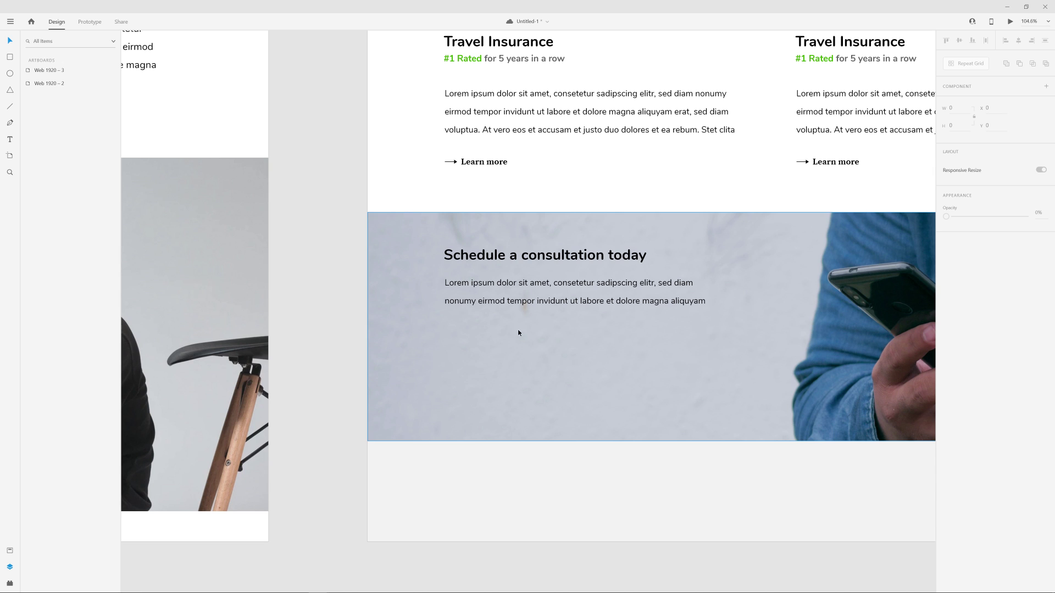
scroll(518, 333, down, 5)
scroll(500, 240, up, 3)
scroll(500, 240, left, 3)
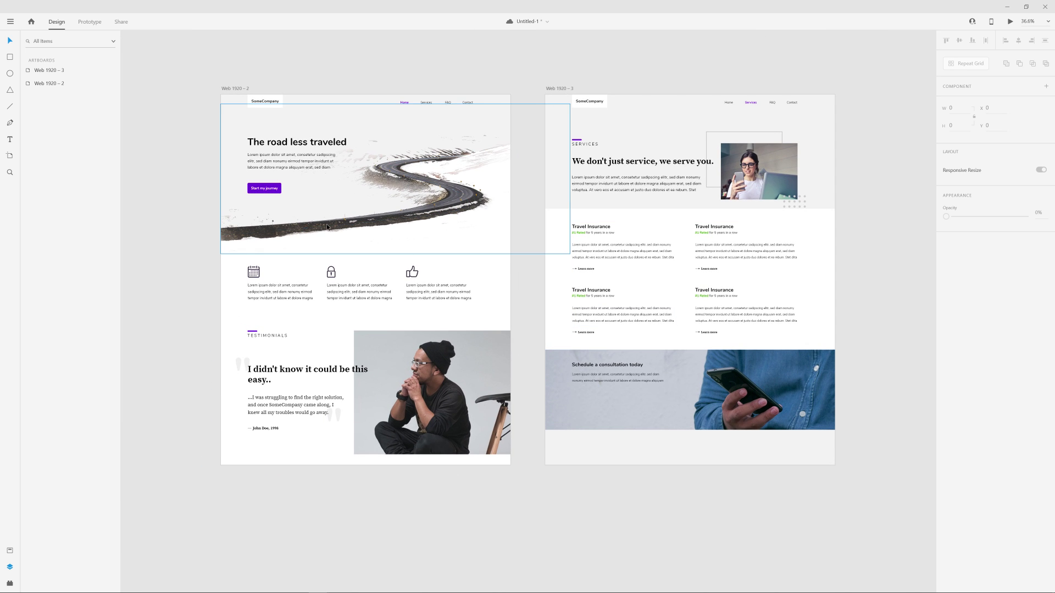
click(254, 189)
scroll(250, 189, up, 8)
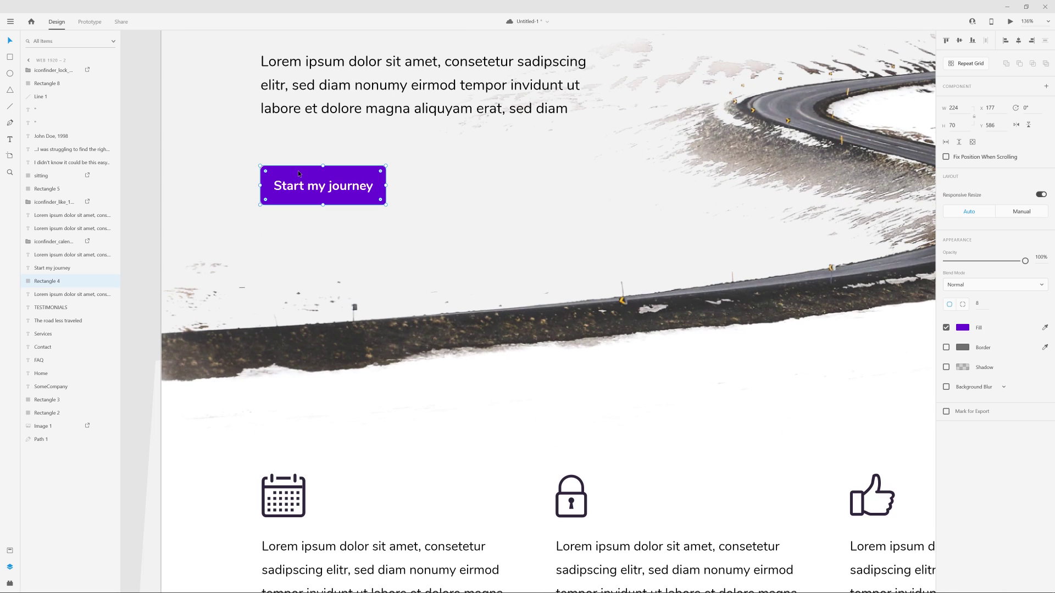
shift+click(319, 184)
scroll(613, 283, down, 5)
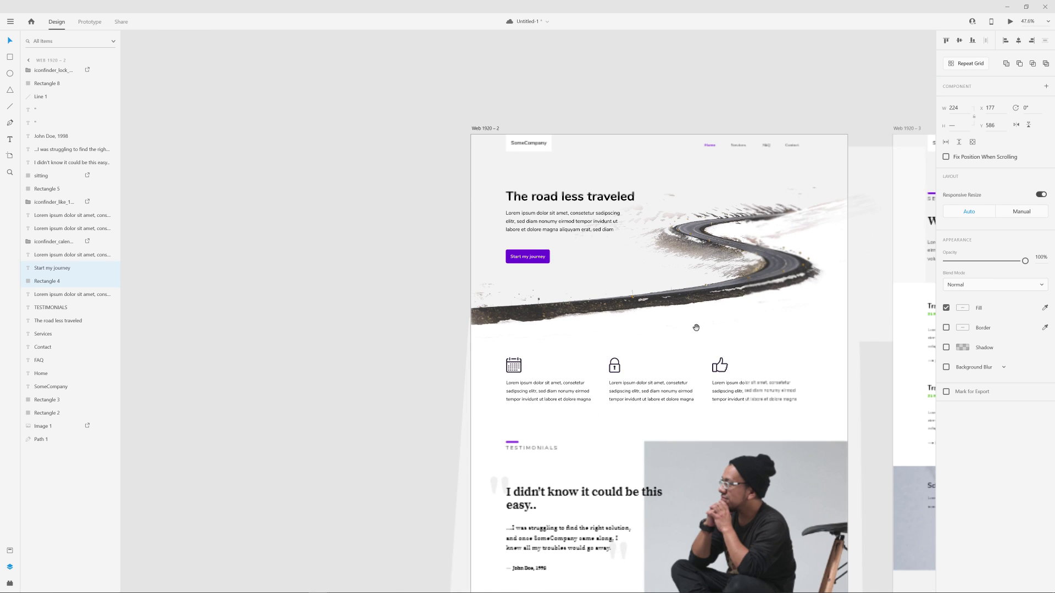
- Paste the button into the photo banner and place it below the paragraph at X 179, Y 1958
scroll(542, 323, up, 4)
scroll(543, 323, up, 4)
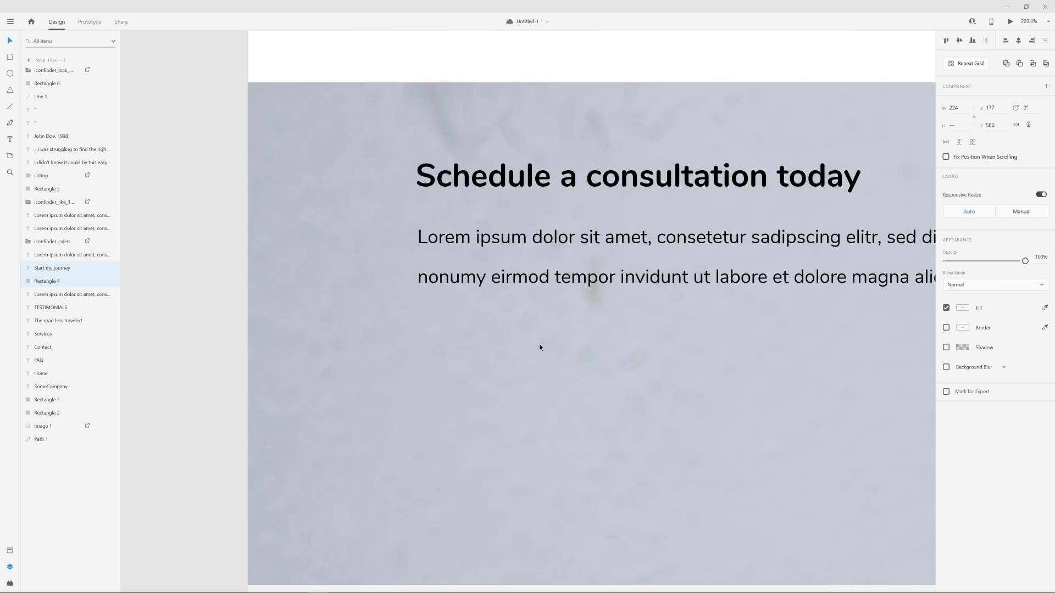
scroll(542, 346, down, 4)
key(ctrl+v)
drag(647, 298, 535, 364)
- Reduce the height of the pasted banner button to about 46
scroll(447, 242, down, 5)
scroll(273, 214, up, 3)
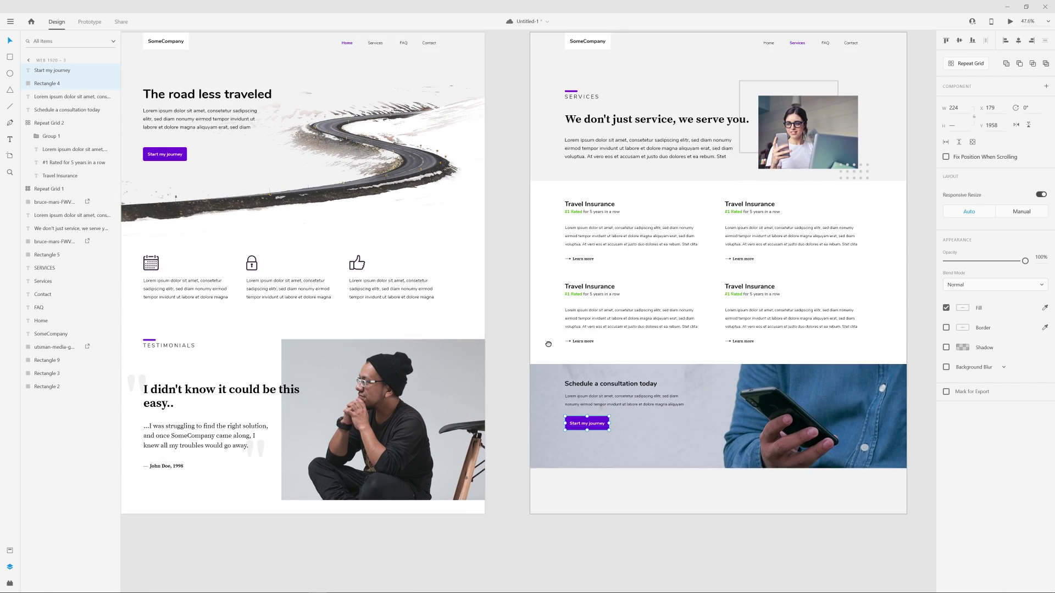
scroll(725, 522, up, 5)
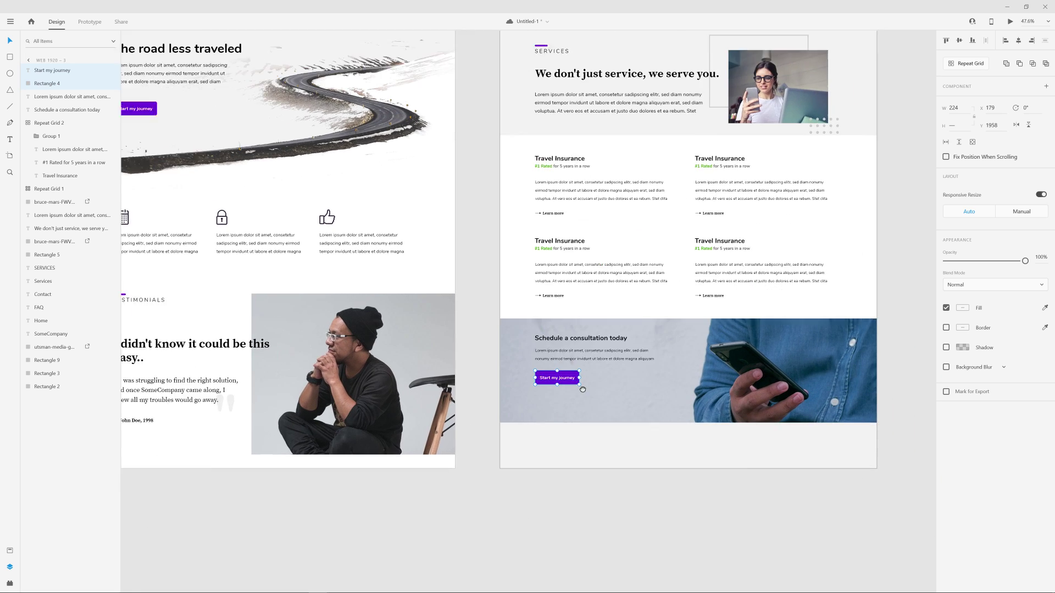
scroll(495, 346, up, 3)
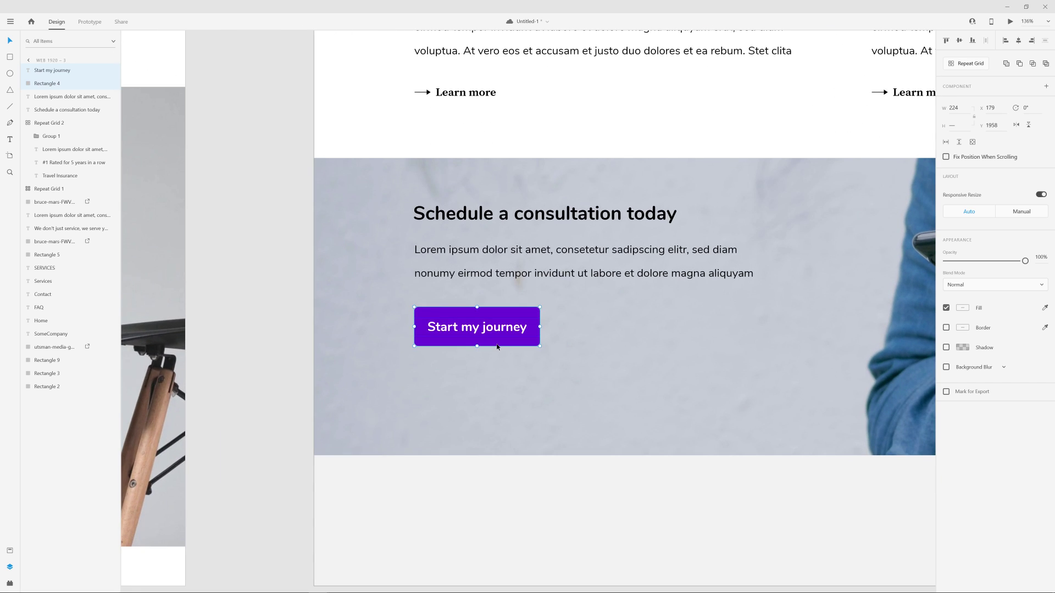
drag(477, 346, 484, 332)
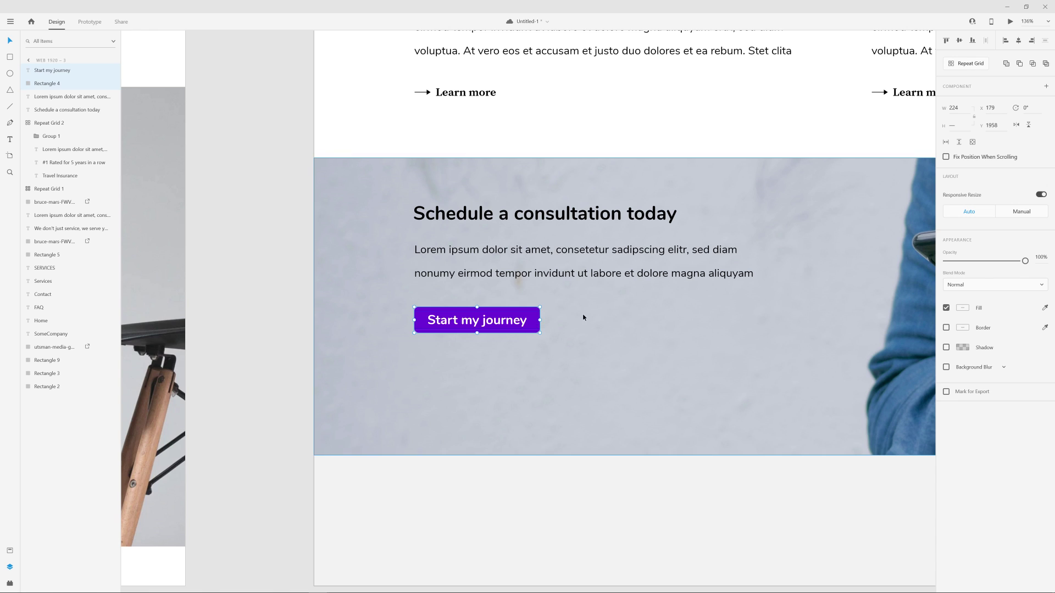
- Set the font size of the banner button's label to 19
click(950, 277)
key(Down)
key(Down)
key(Down)
key(Down)
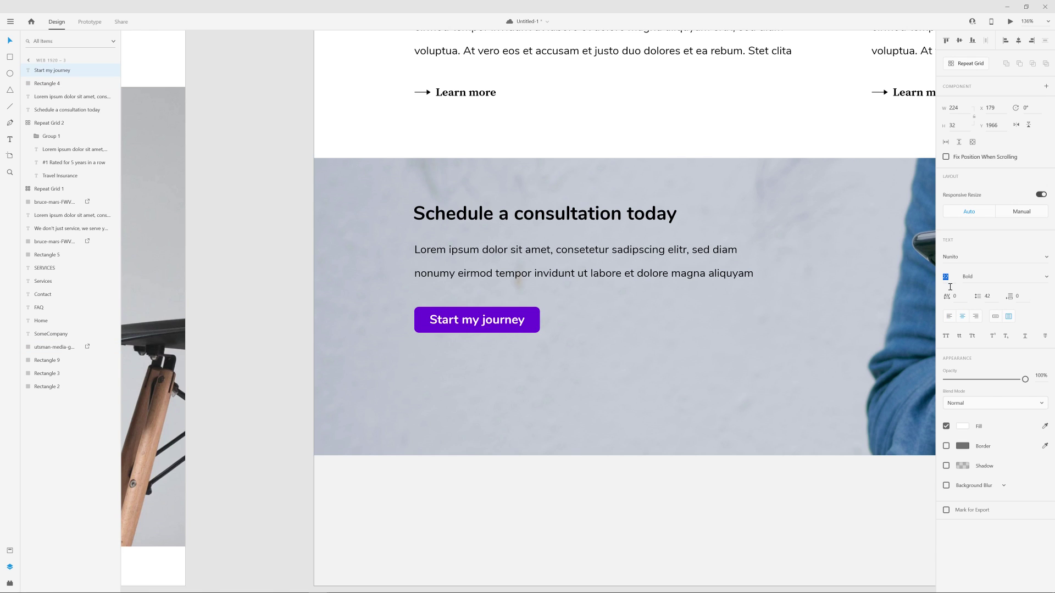
- Change the banner button's label to "Give me a call" and centre it vertically on the button at Y 1969
double_click(506, 319)
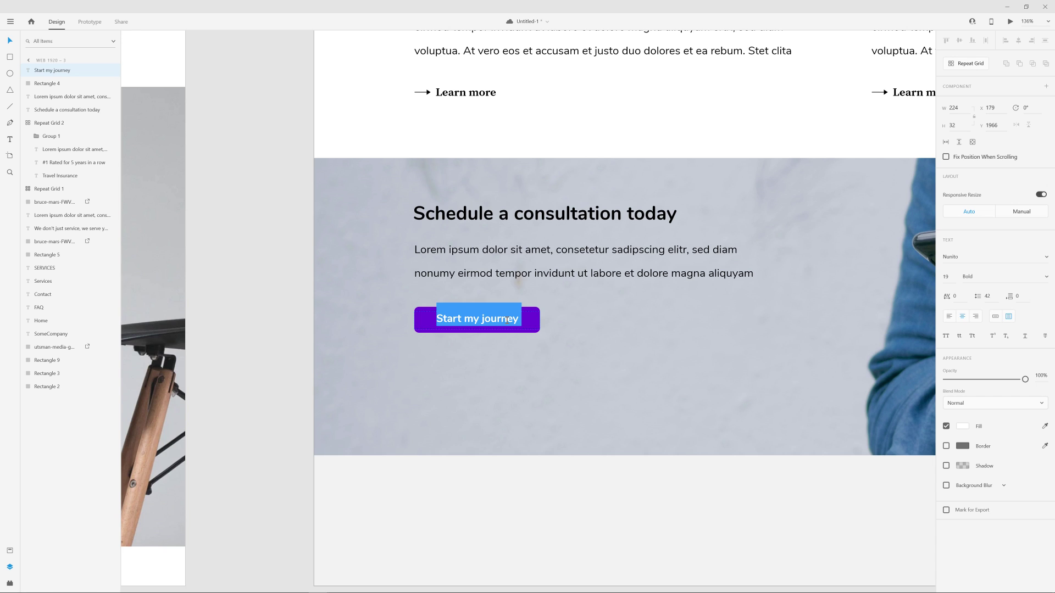
text(Give me a call)
key(Escape)
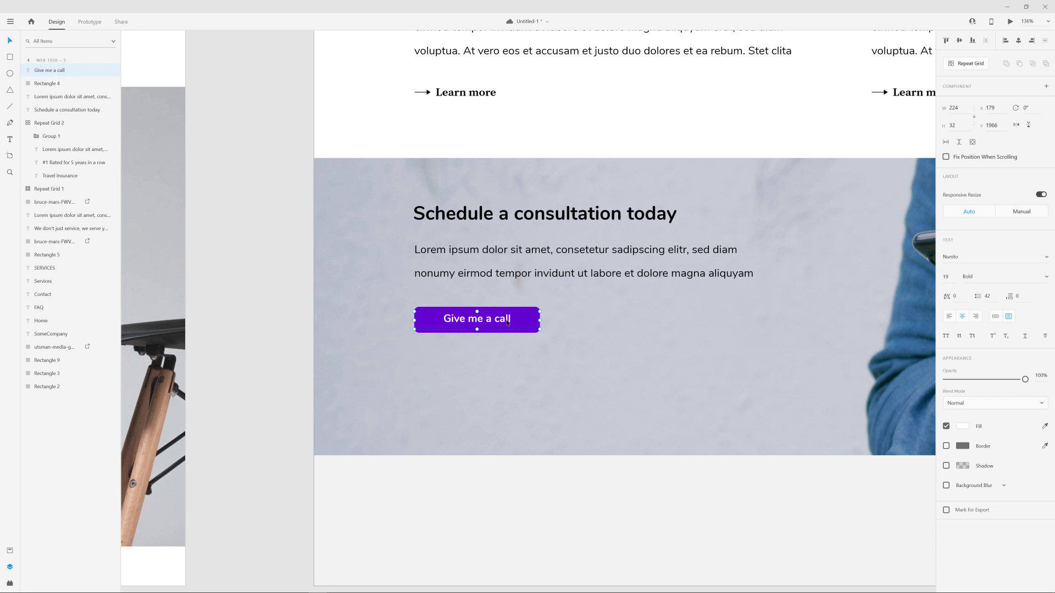
drag(482, 318, 498, 317)
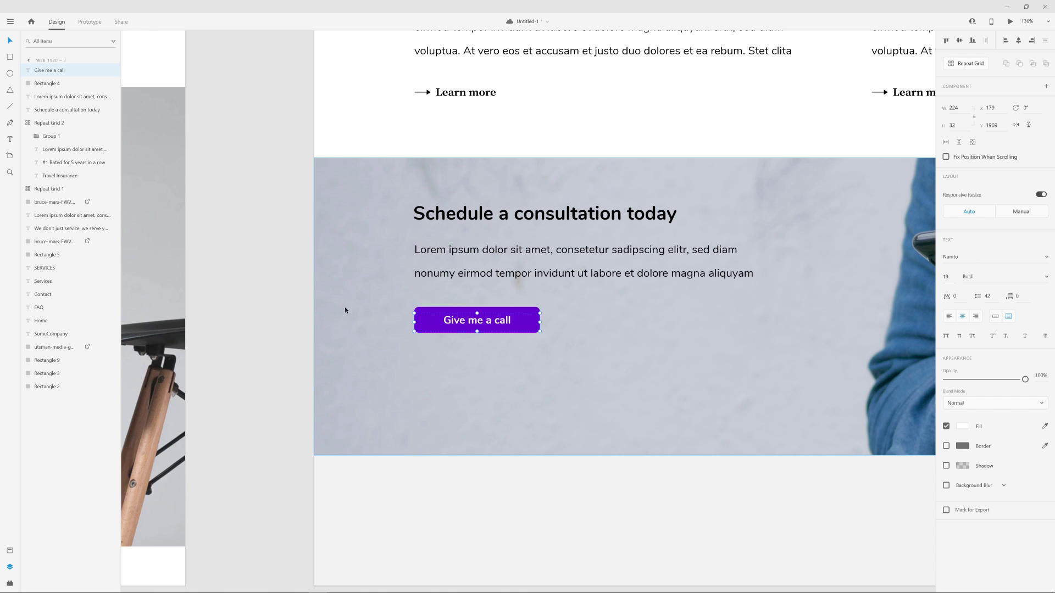
click(299, 299)
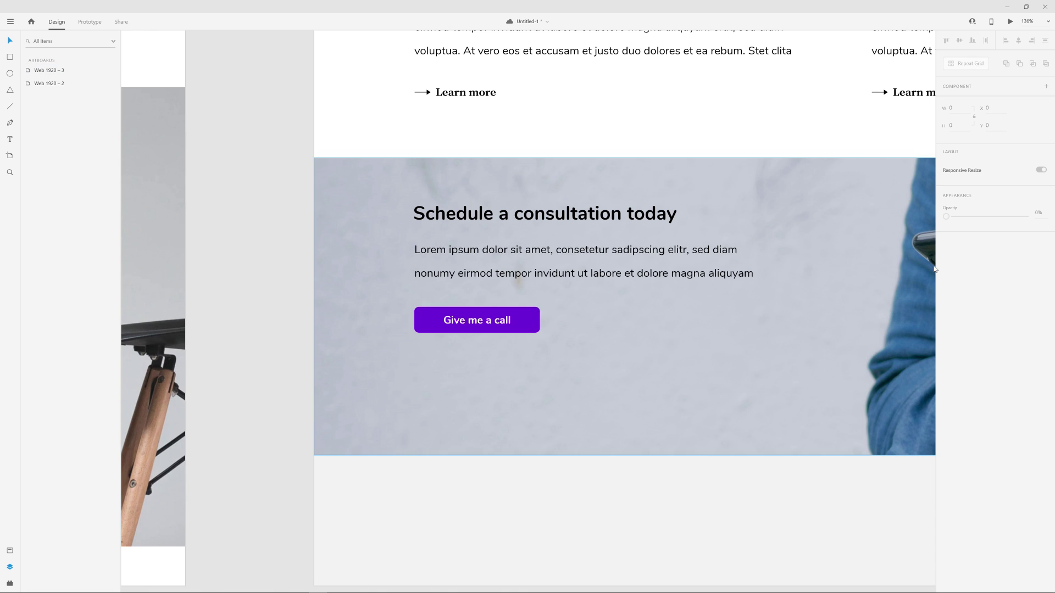
- Switch to the browser, locate the downloaded Iconfinder phone SVG file, and import the icon onto the canvas beside the banner
mouse_move(175, 589)
key(alt+Tab)
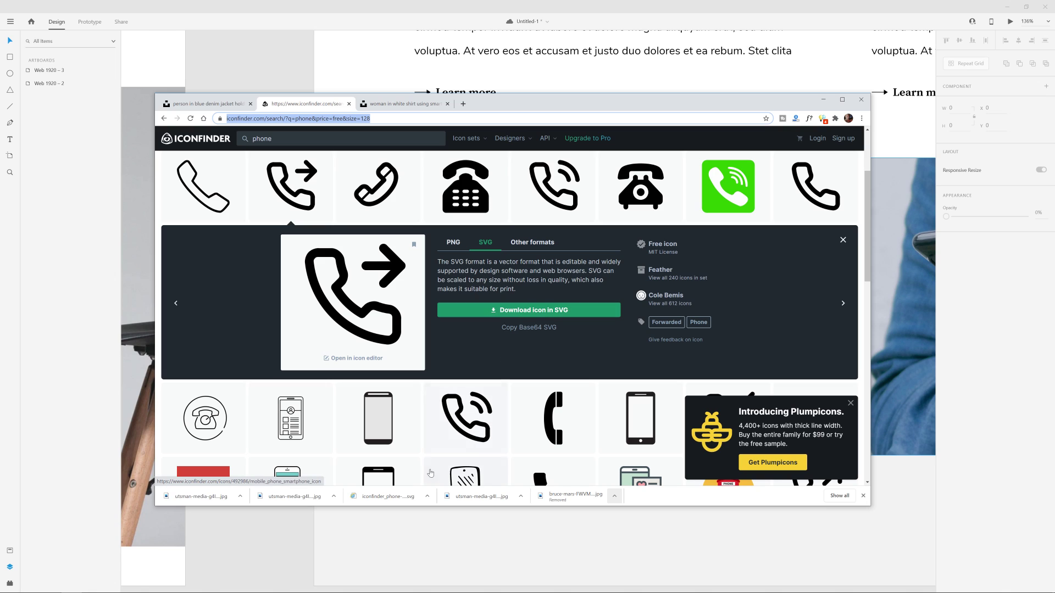
click(426, 497)
click(444, 543)
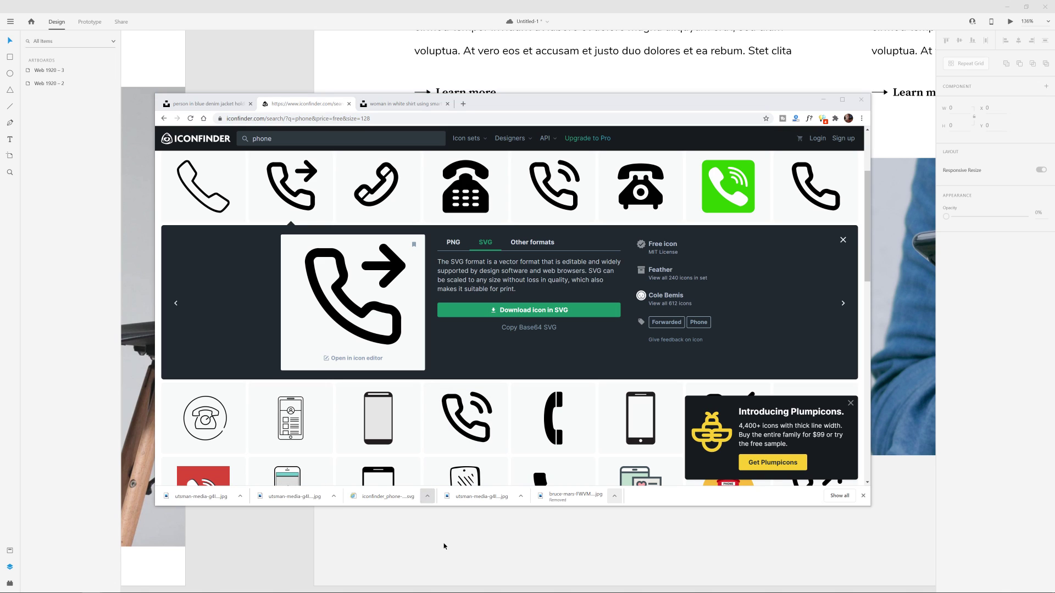
key(alt+Tab)
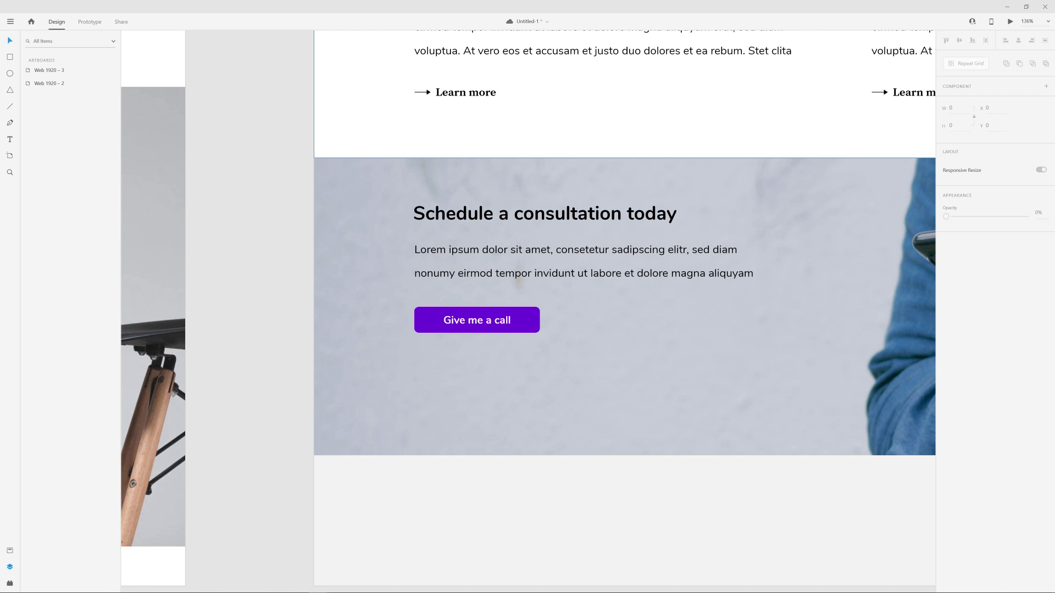
drag(427, 496, 278, 322)
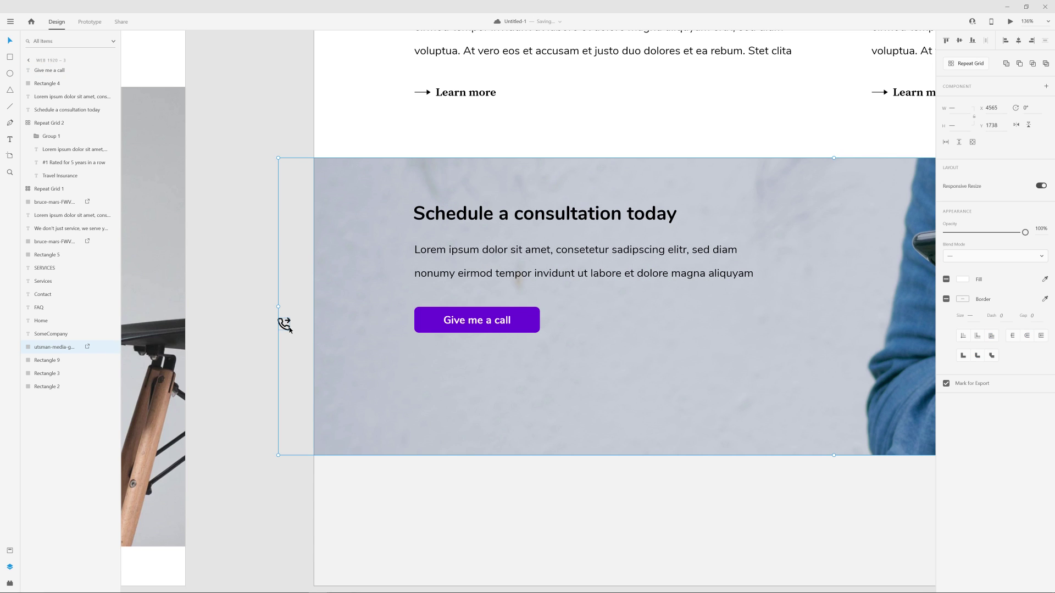
- Place the phone icon on the button before the label at X 195, Y 1971, with a white (#FFFFFF) border
drag(283, 324, 431, 321)
click(963, 359)
drag(857, 351, 761, 299)
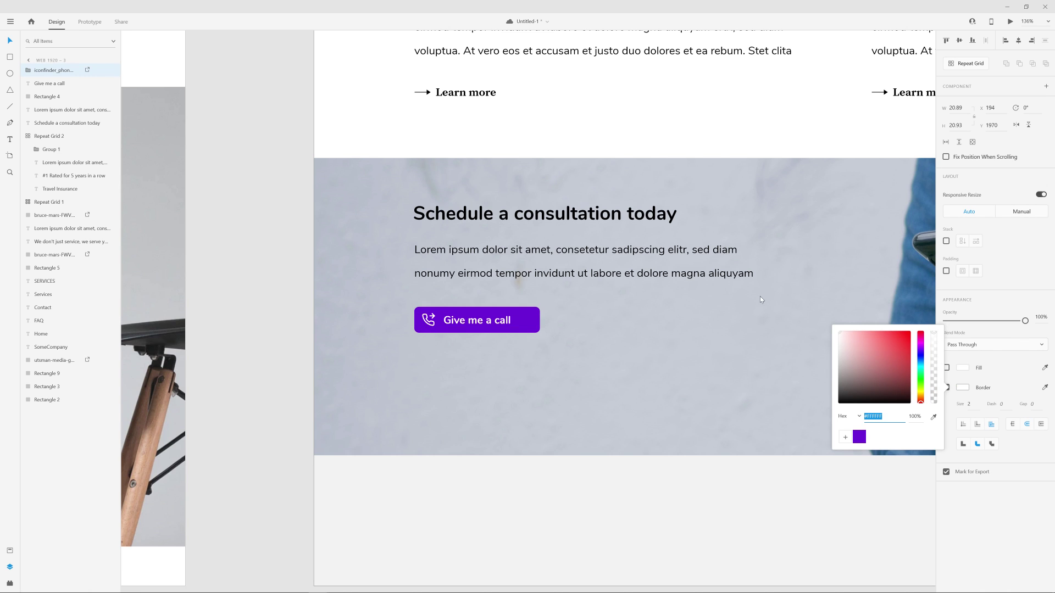
scroll(447, 327, up, 5)
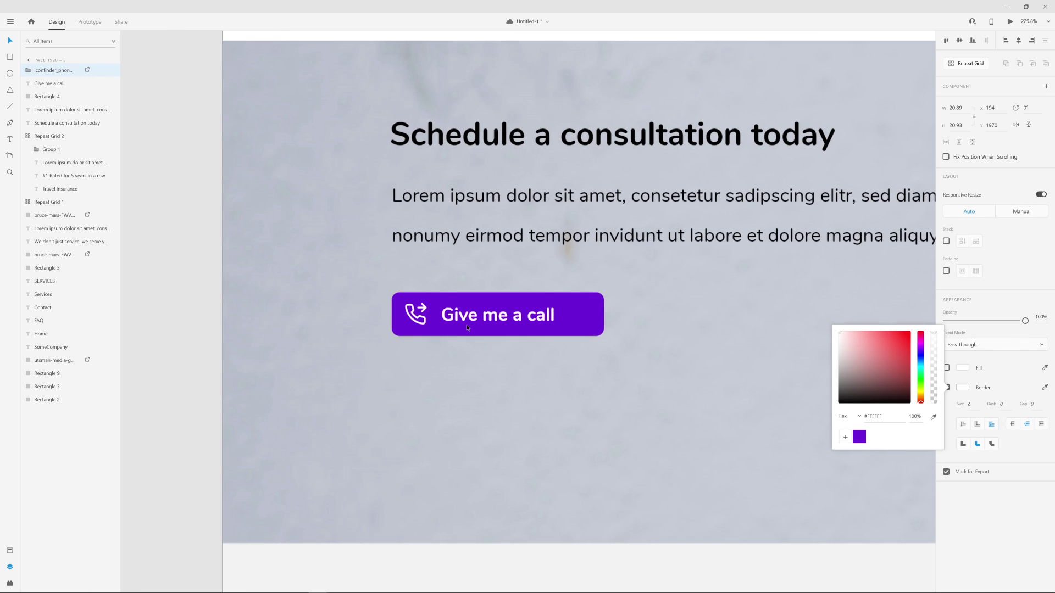
drag(424, 323, 423, 320)
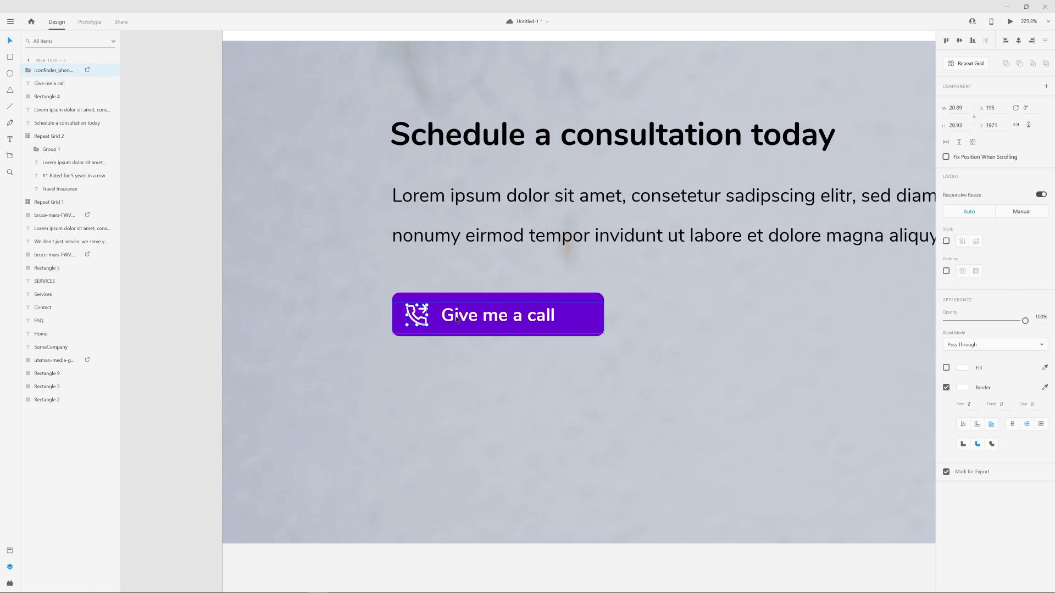
- Narrow the "Give me a call" button's rectangle to a width of 194
click(515, 319)
click(591, 325)
drag(604, 314, 575, 317)
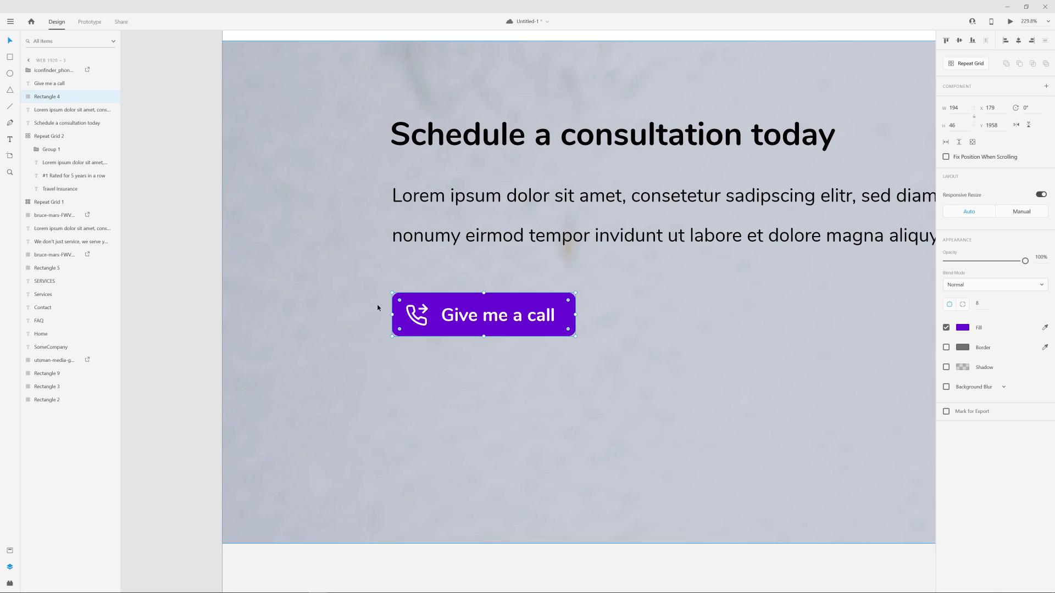
click(458, 320)
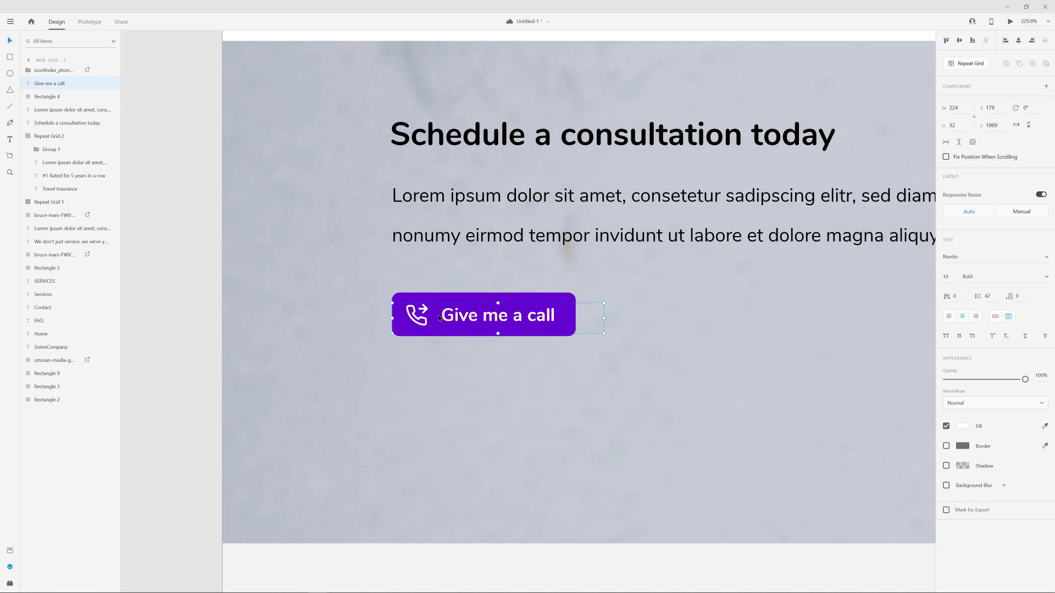
click(193, 212)
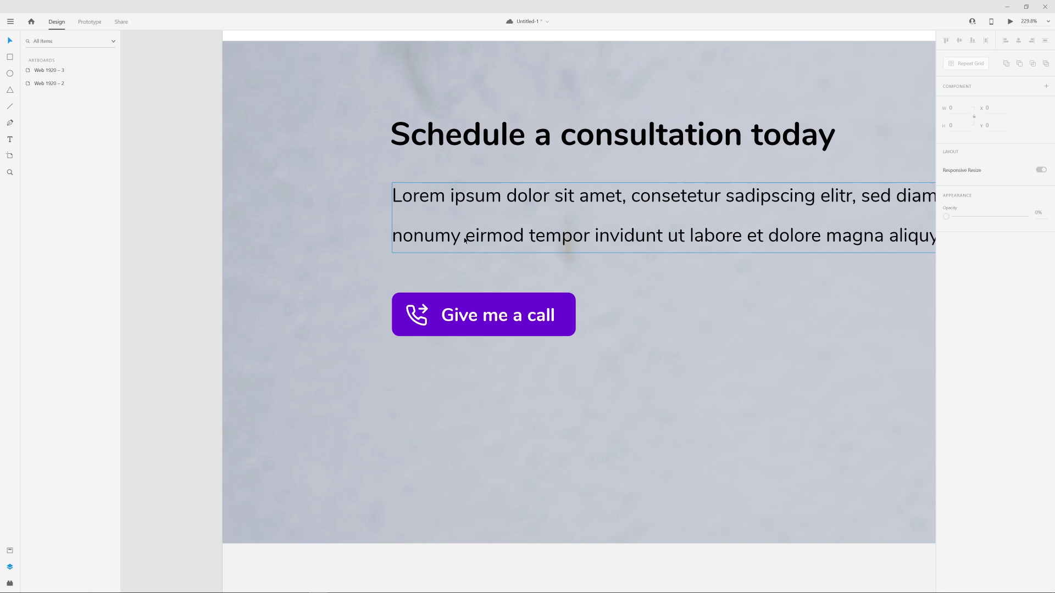
- Shrink the phone icon about its centre to about 18.5 by 18.5 and set its border size to 1
scroll(683, 297, down, 4)
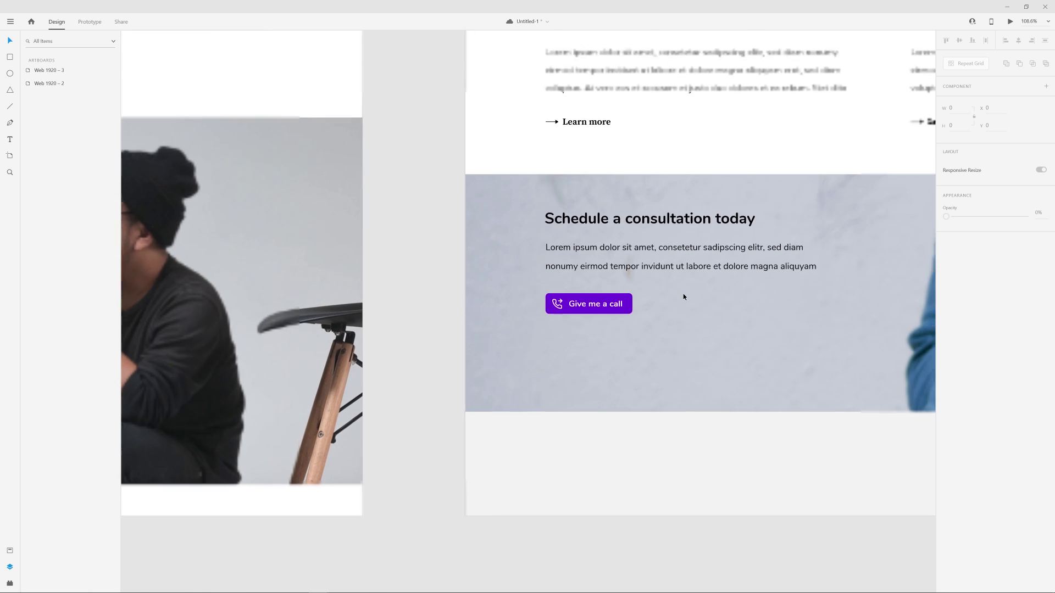
scroll(683, 297, up, 3)
click(481, 317)
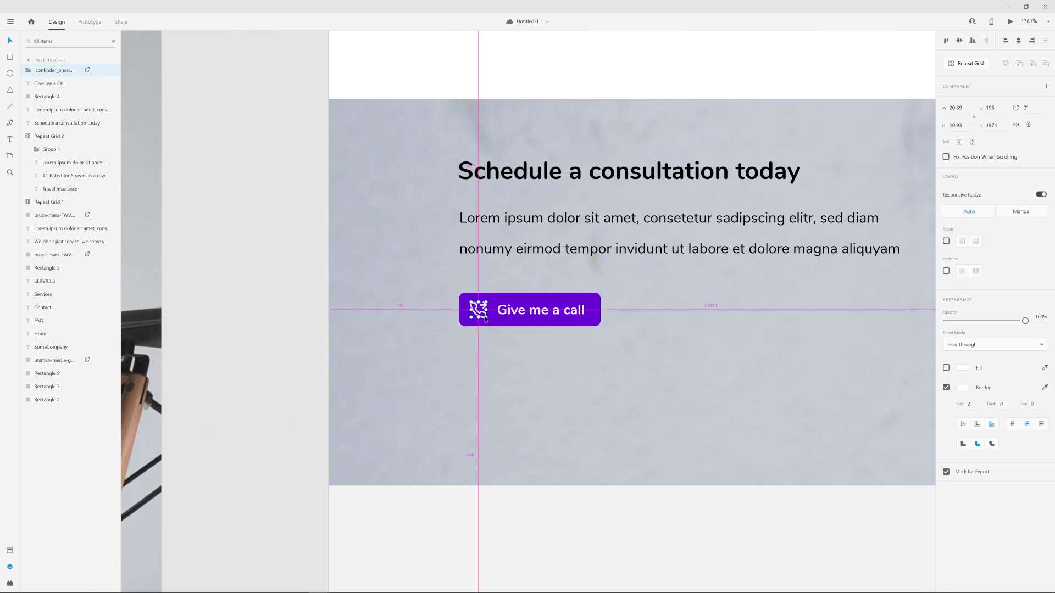
scroll(484, 320, up, 2)
scroll(483, 320, up, 3)
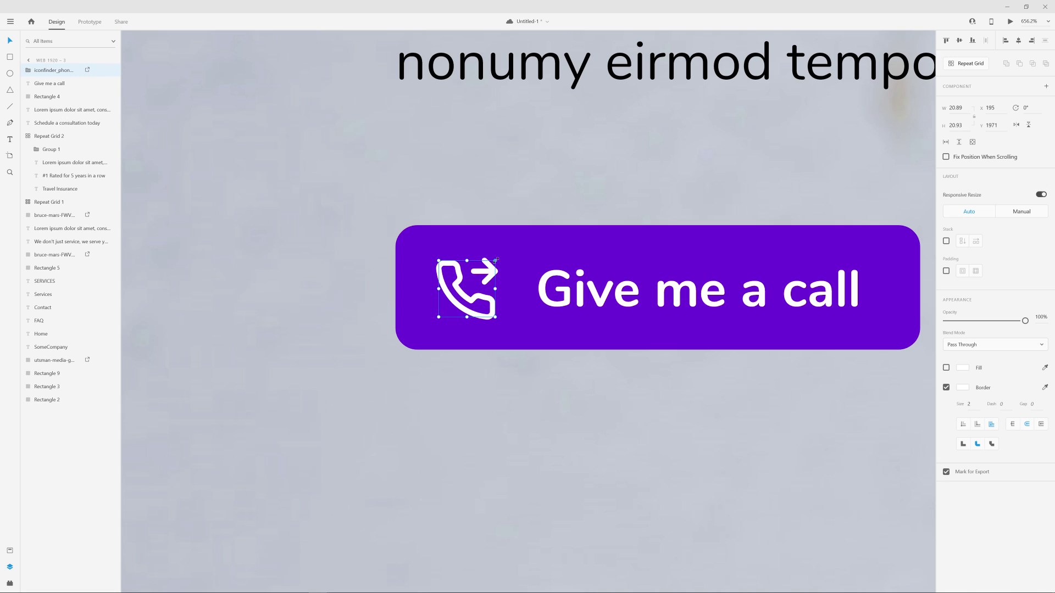
drag(495, 260, 493, 264)
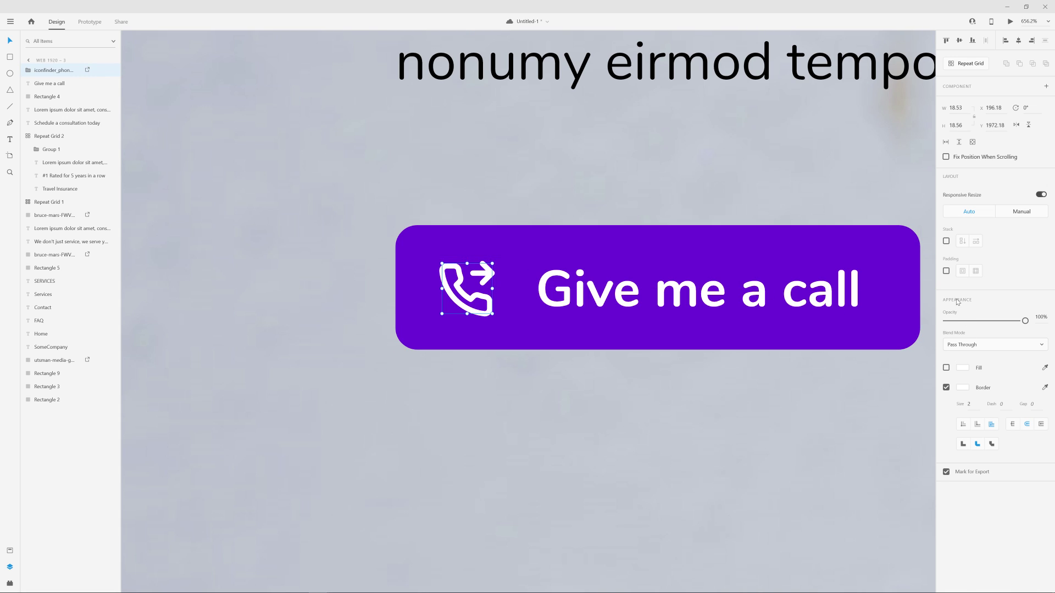
key(Down)
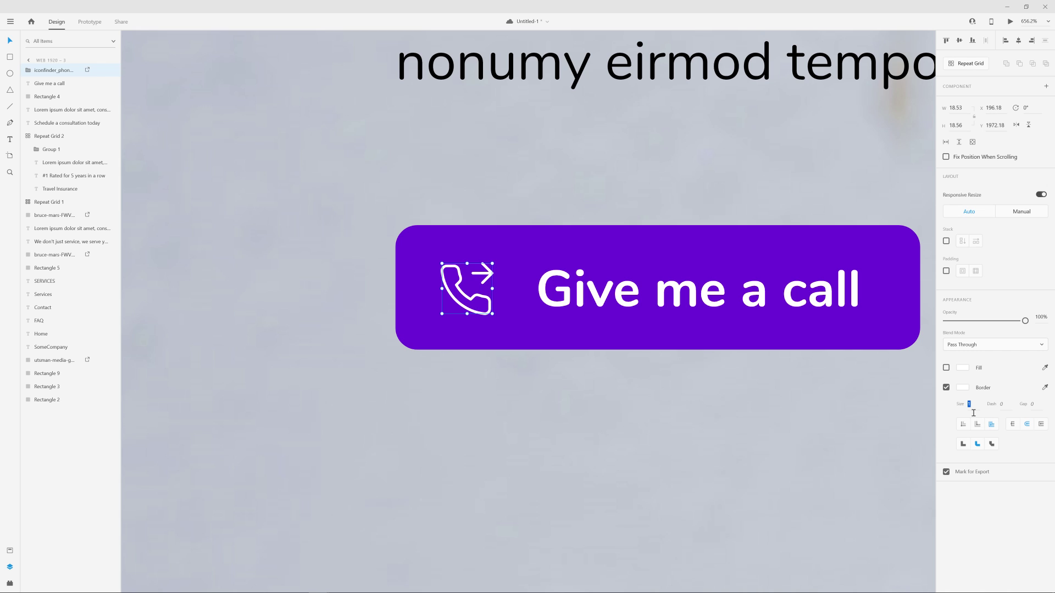
scroll(801, 402, down, 5)
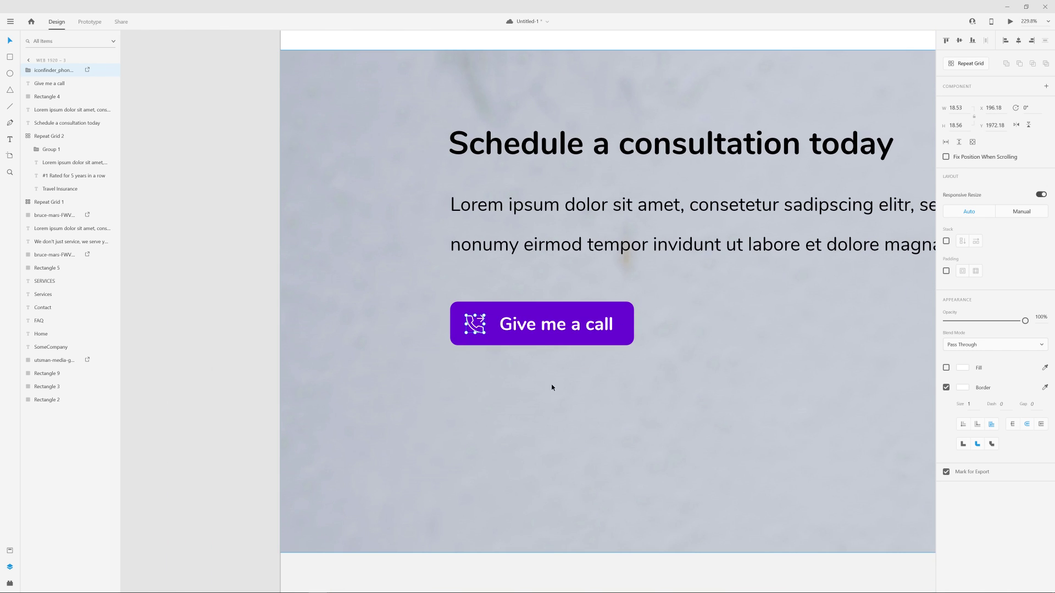
click(242, 344)
scroll(661, 379, down, 3)
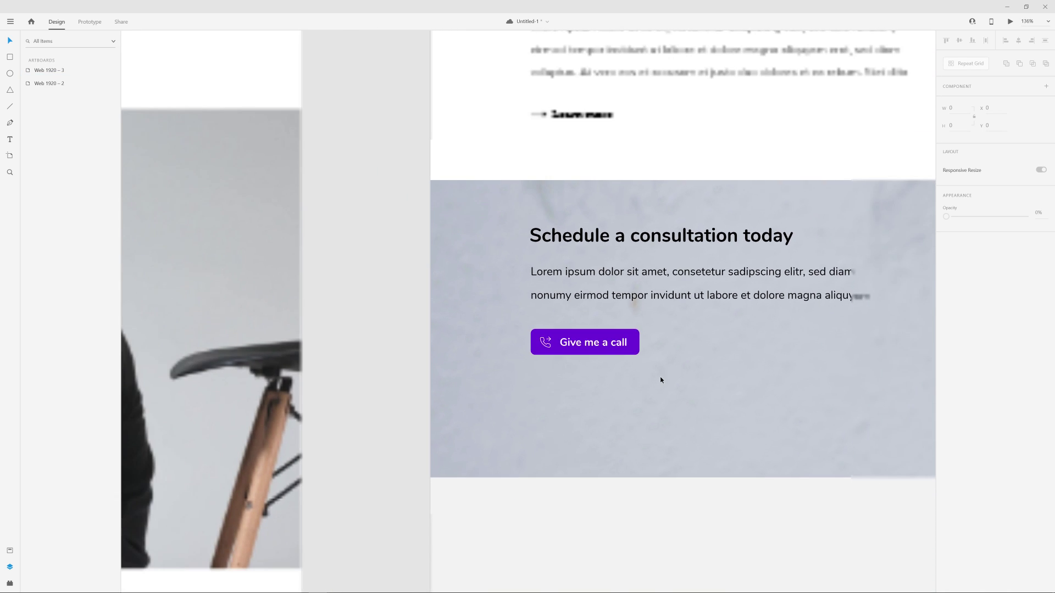
- Draw a white circle about 30 by 30 without a border, beside the "Give me a call" button and level with it
scroll(690, 377, right, 5)
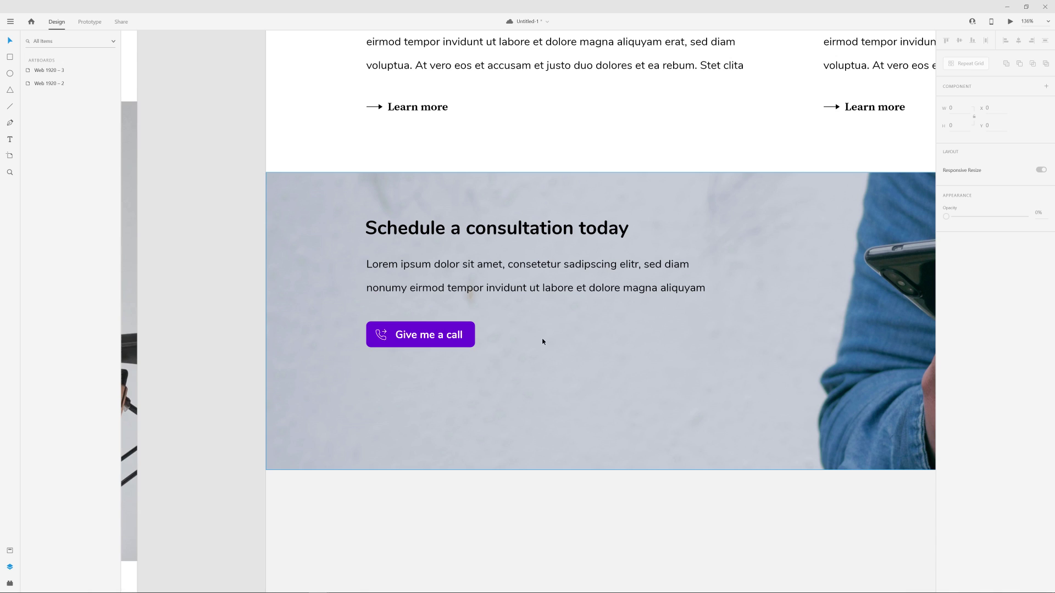
click(10, 74)
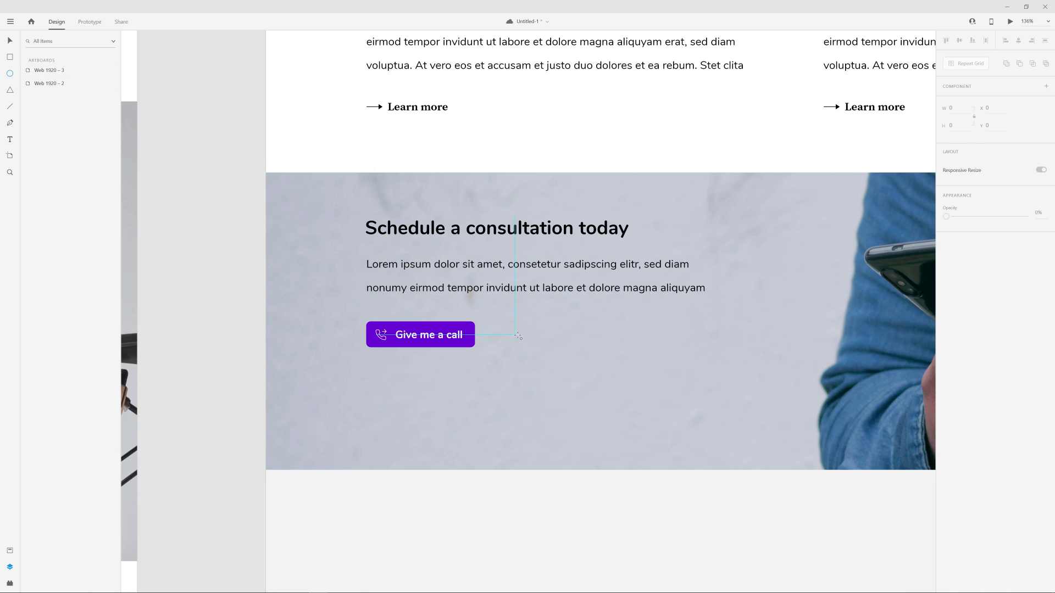
drag(516, 334, 523, 343)
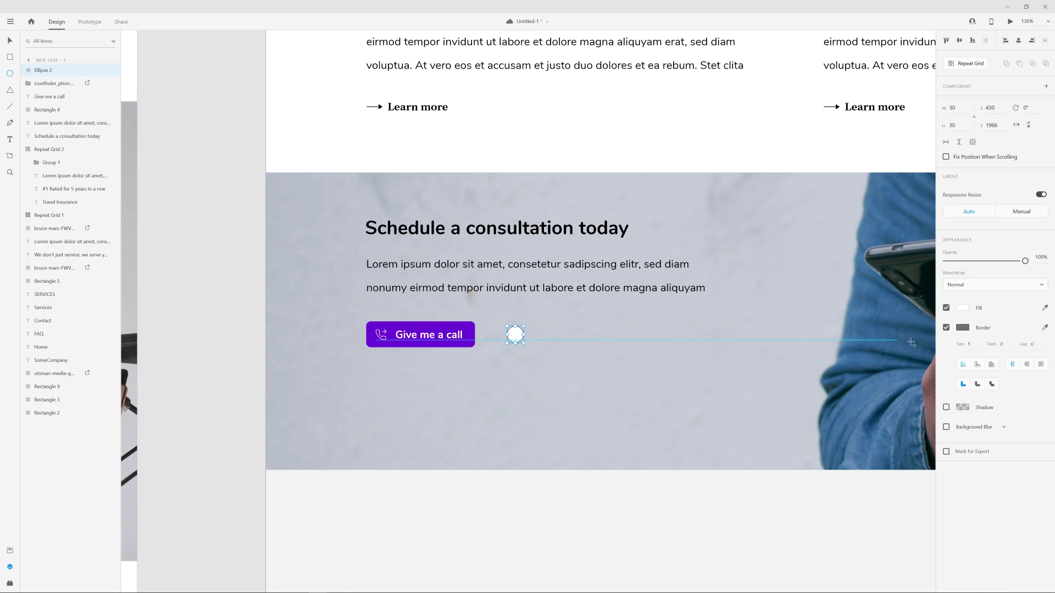
click(946, 328)
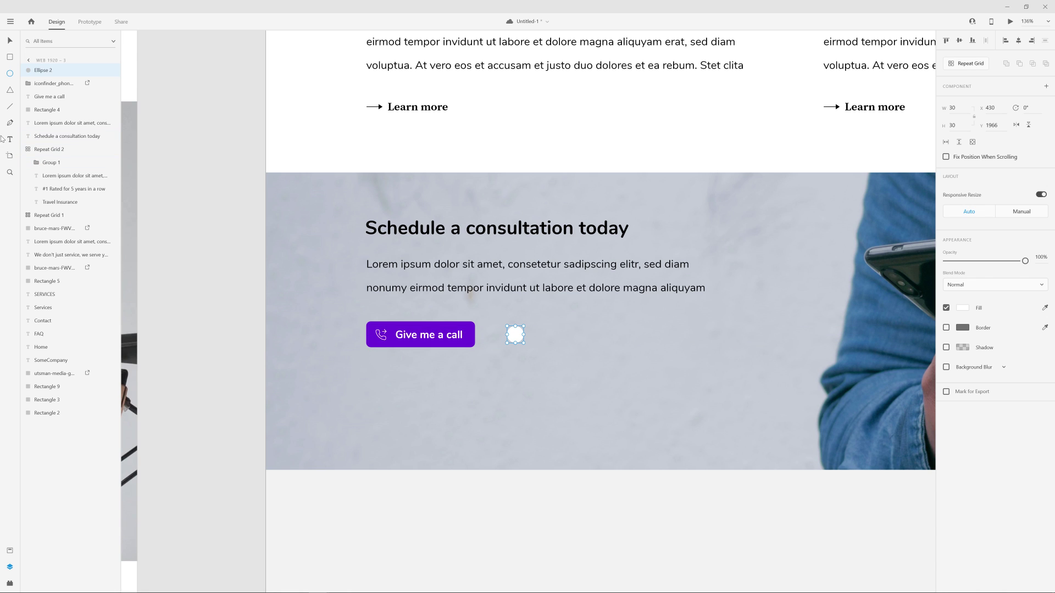
- Add the black text "or" over the white circle and centre it in the circle
scroll(475, 362, up, 5)
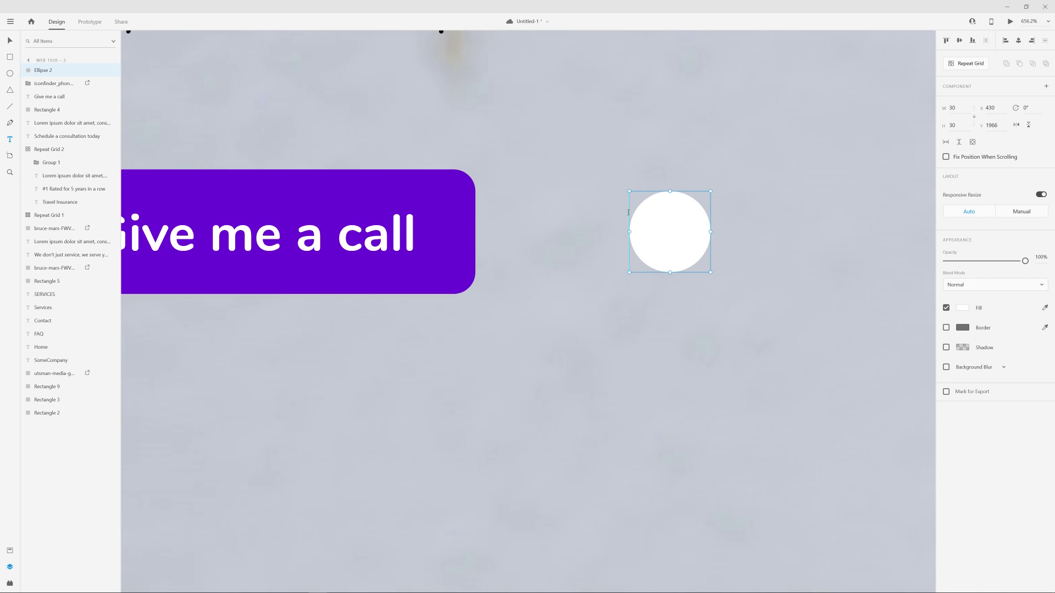
drag(629, 211, 708, 257)
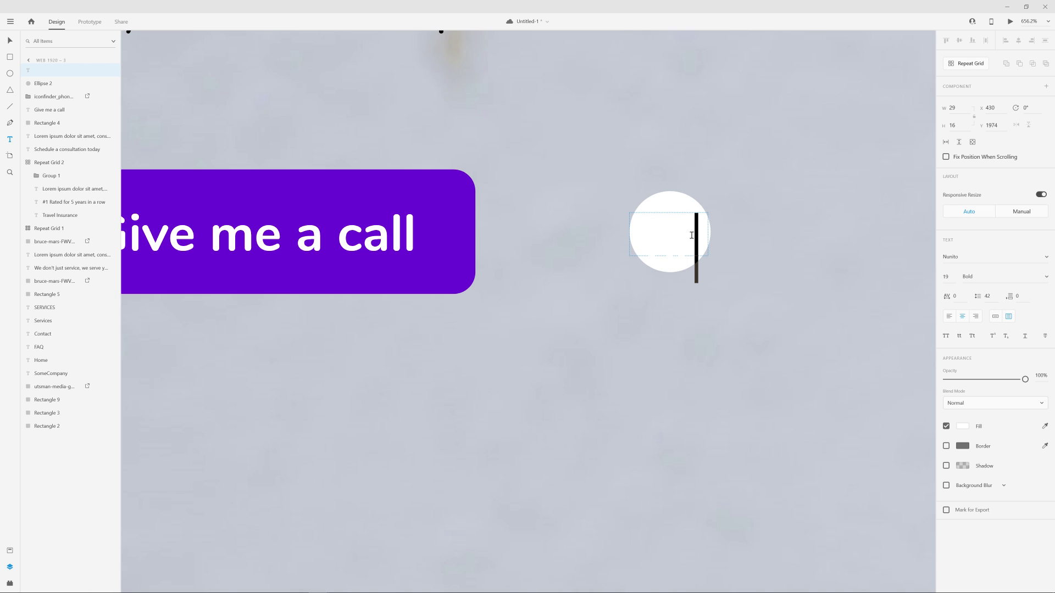
click(963, 426)
drag(849, 384, 839, 441)
click(12, 42)
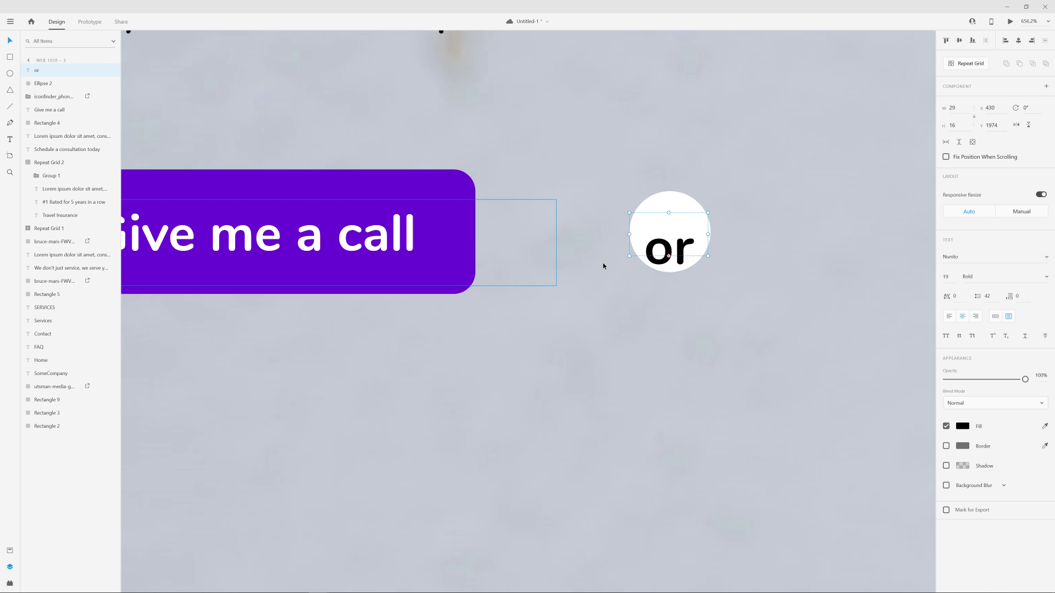
drag(695, 257, 700, 238)
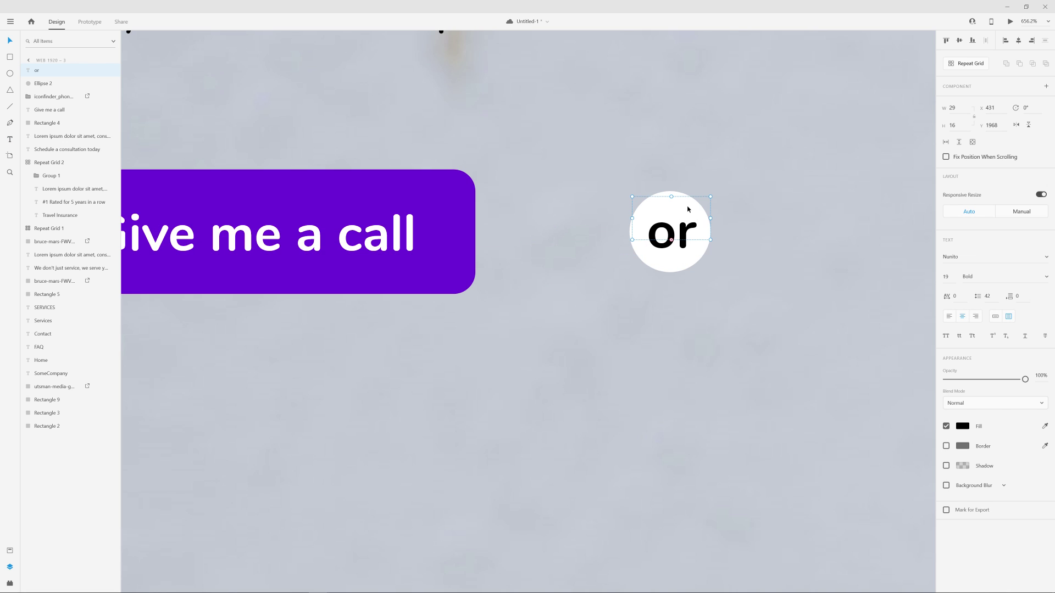
- Enlarge the white circle to about 32 by 32 and set the "or" text to Regular weight
click(700, 261)
drag(711, 272, 715, 278)
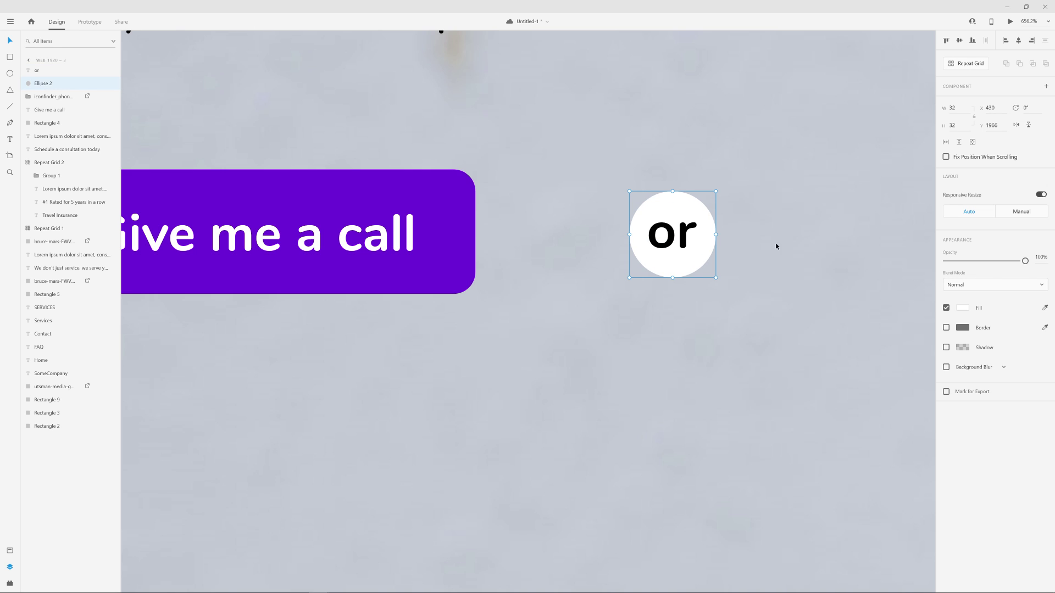
scroll(768, 273, down, 5)
drag(806, 285, 666, 313)
click(603, 299)
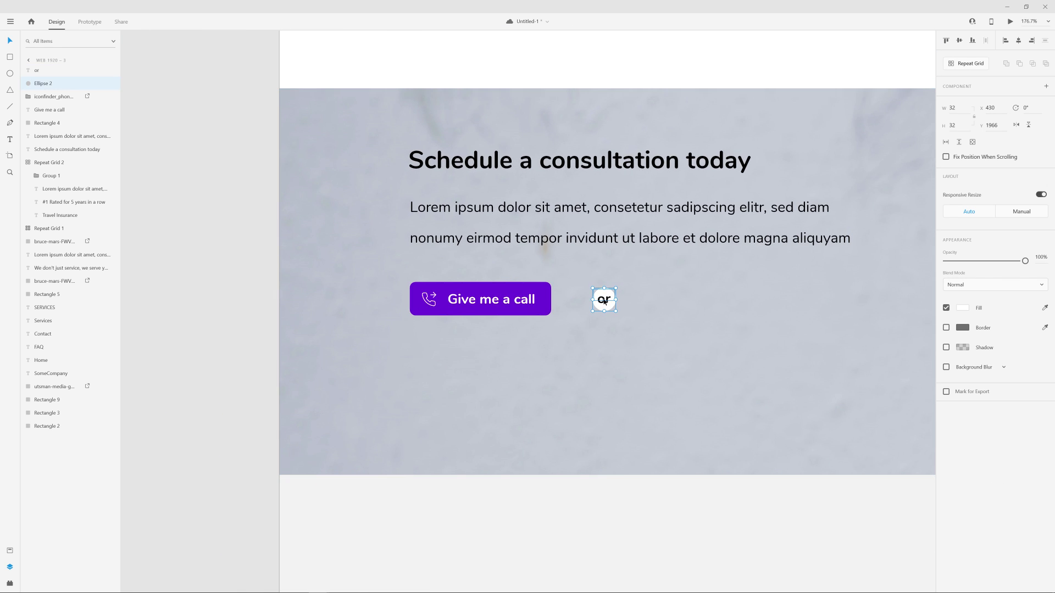
click(1025, 276)
click(999, 268)
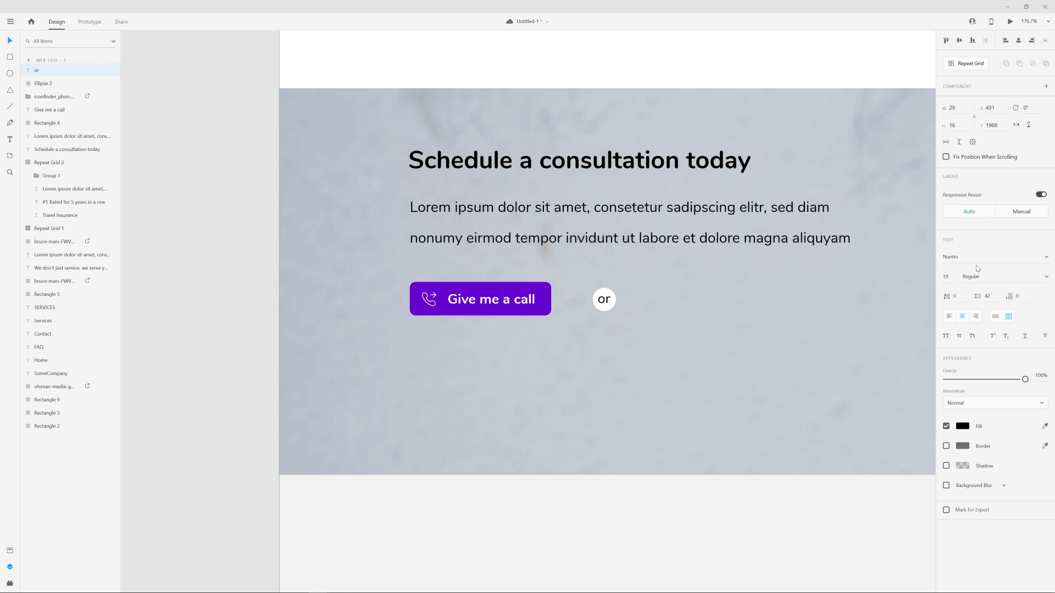
click(677, 464)
- Duplicate the consultation banner's paragraph and place the copy to the right of the "or" circle at X 503, Y 1968
scroll(723, 426, down, 2)
drag(727, 329, 683, 330)
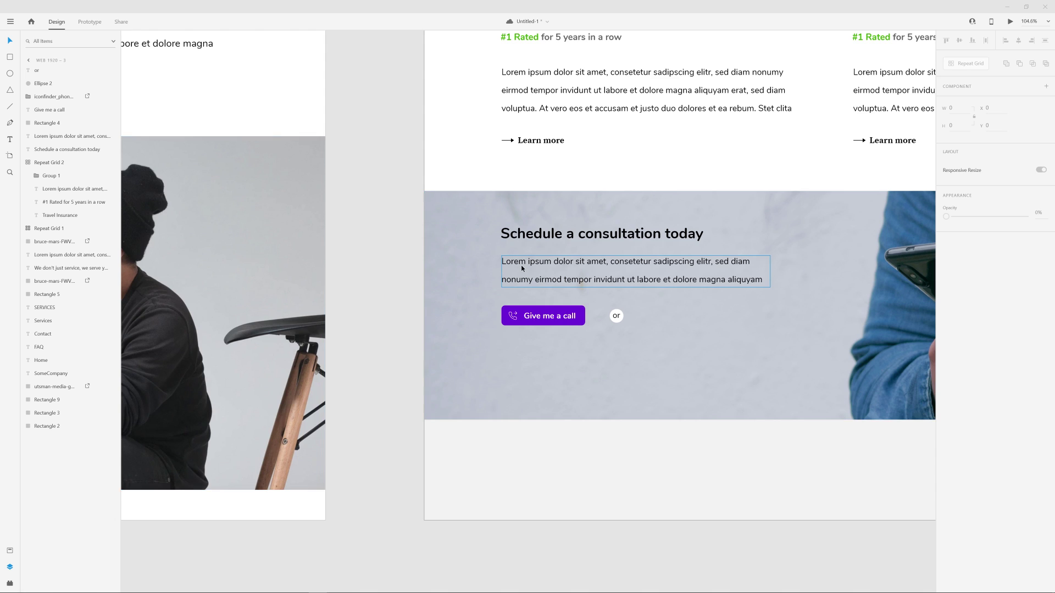
click(536, 273)
key(ctrl+d)
drag(536, 275, 675, 329)
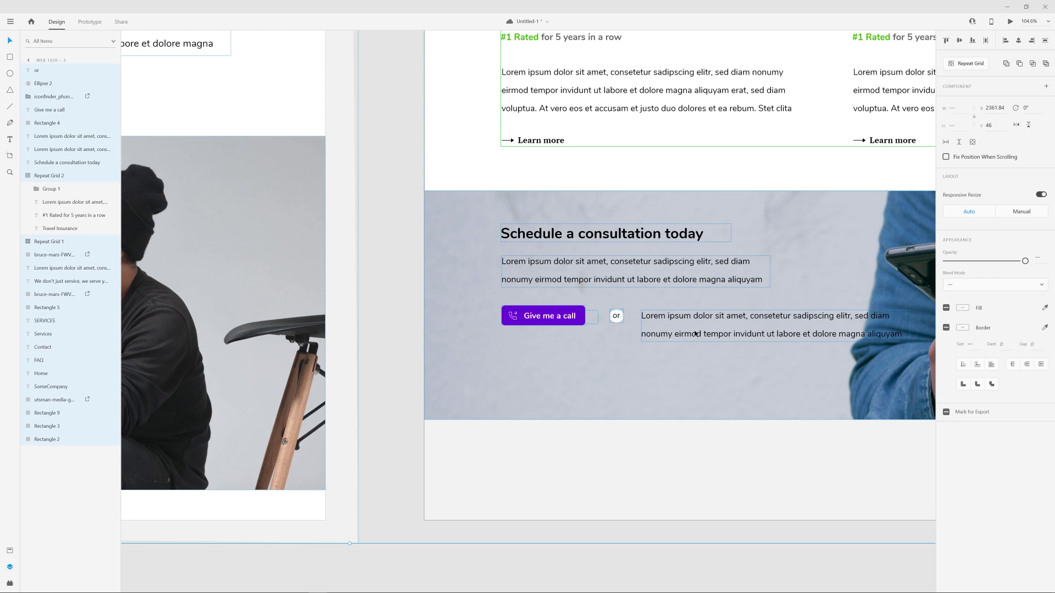
- Replace the copied paragraph with "Call us at" followed by the phone number, and shrink its text box to about 245 by 30
double_click(695, 333)
triple_click(695, 333)
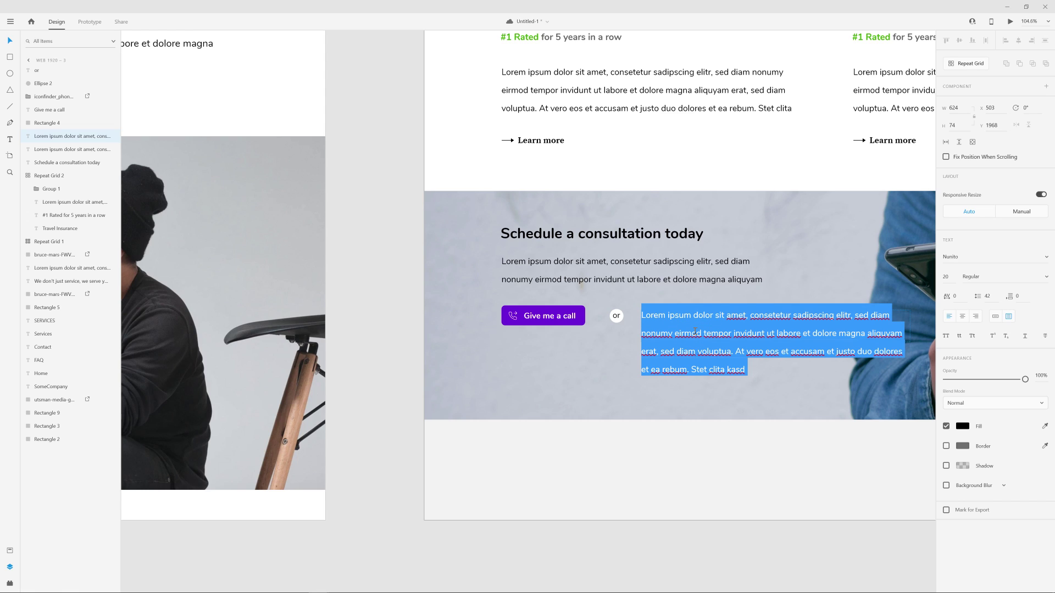
text(Call us at 1)
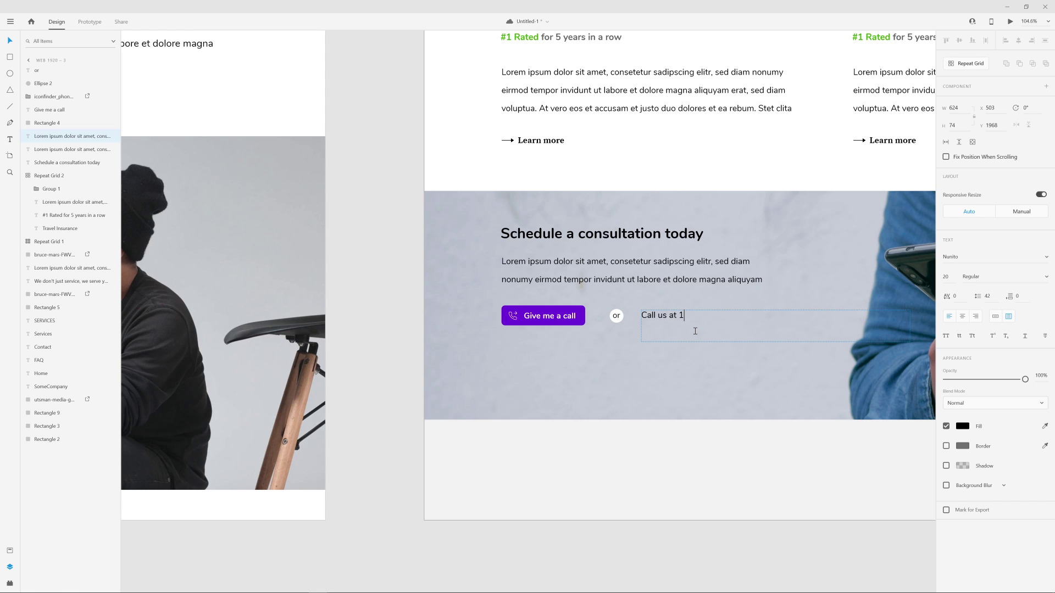
text(-888-888)
key(Escape)
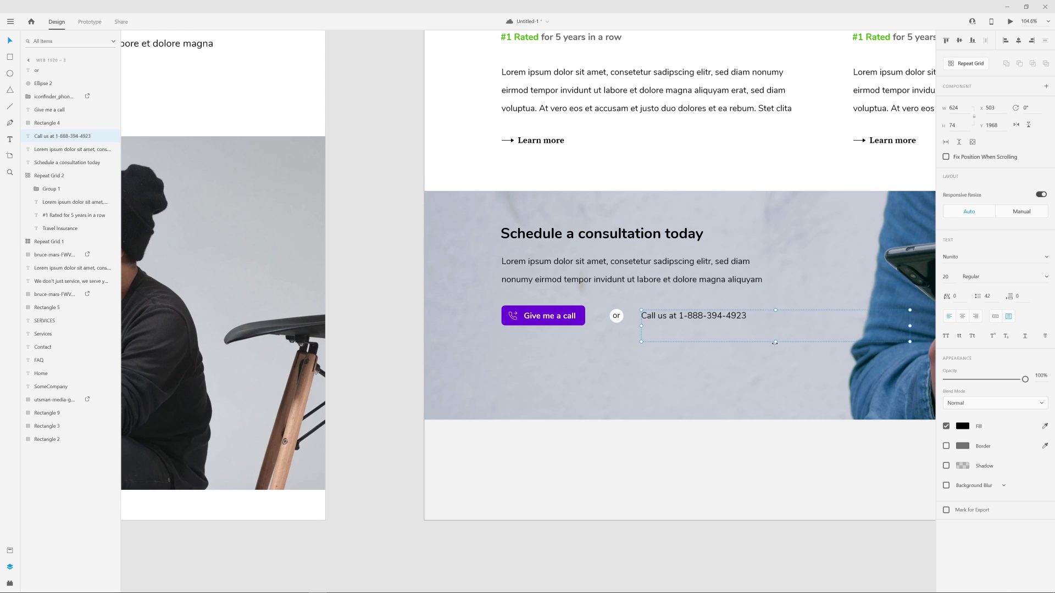
drag(775, 342, 776, 323)
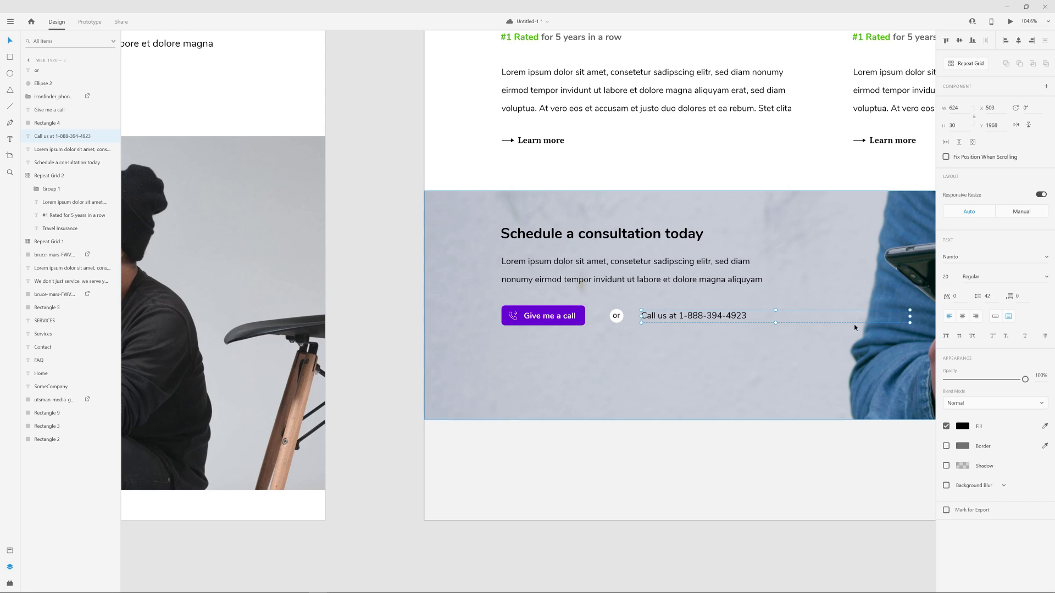
drag(909, 315, 747, 316)
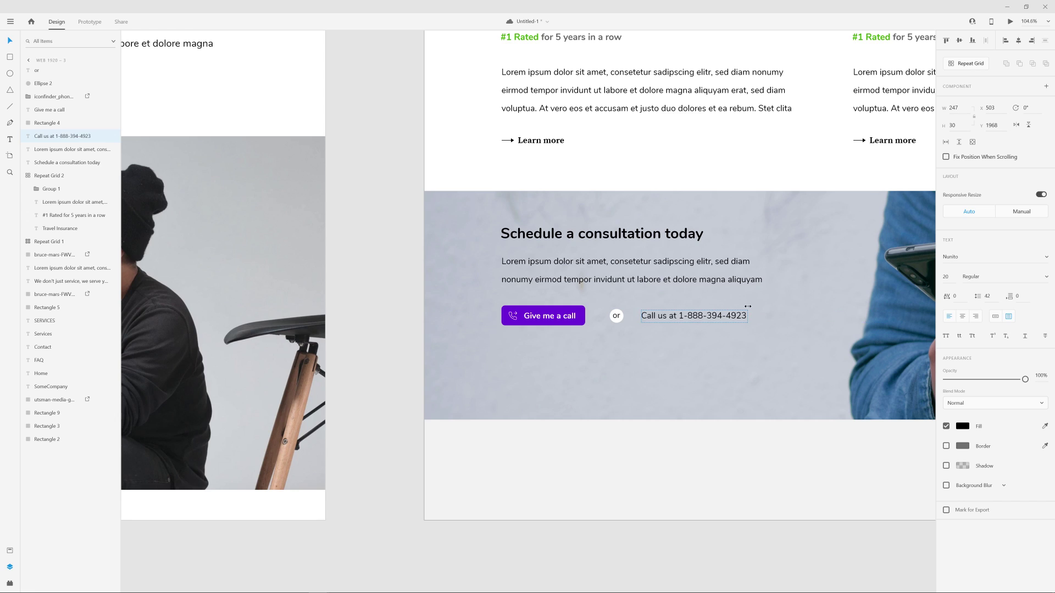
- Make only the phone number in the "Call us at" line Bold
double_click(697, 316)
click(698, 316)
drag(680, 316, 743, 315)
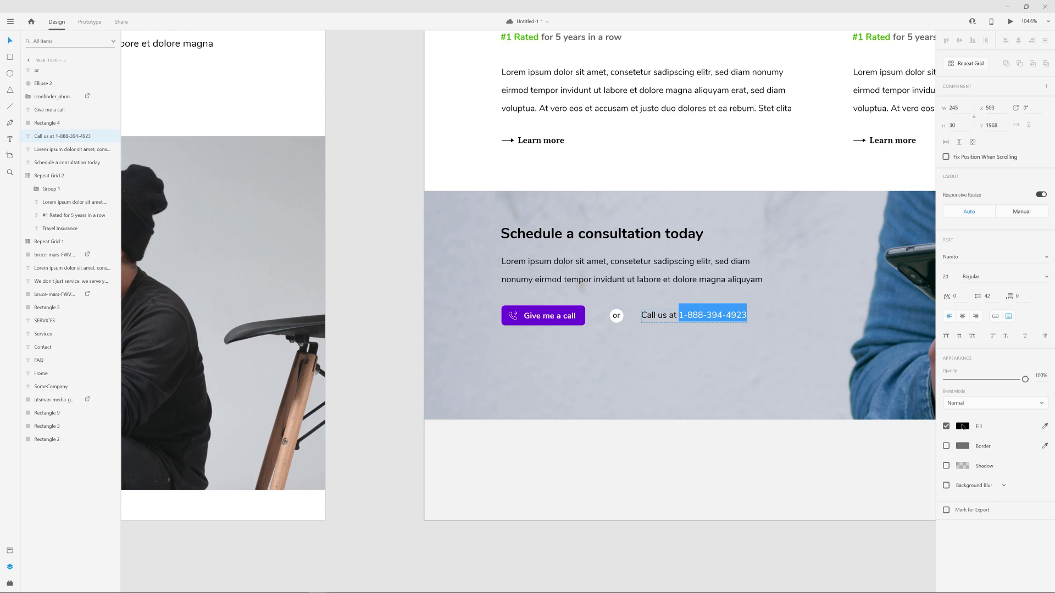
click(1041, 280)
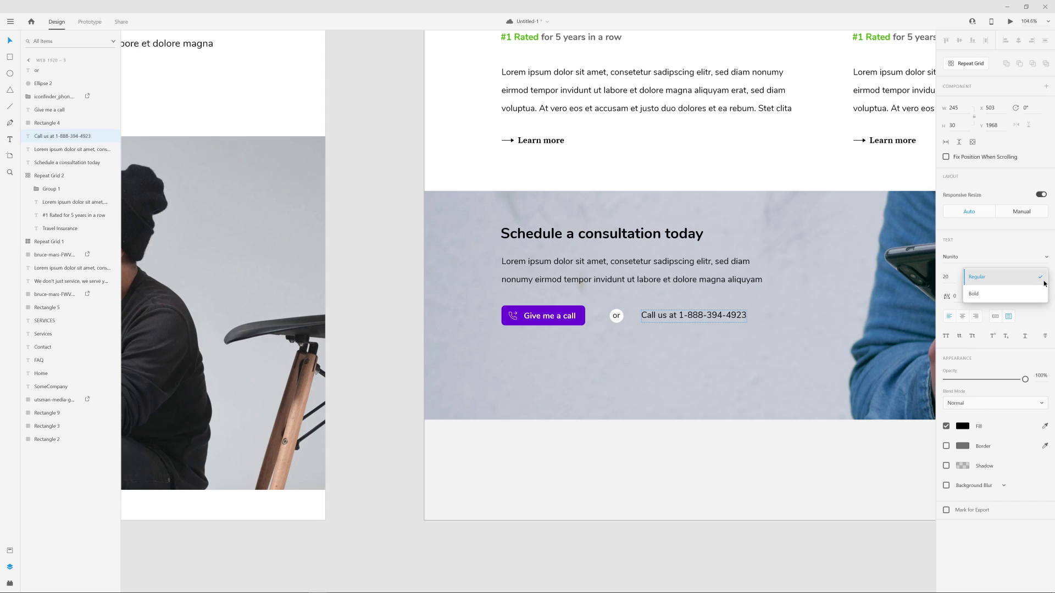
click(970, 291)
key(Escape)
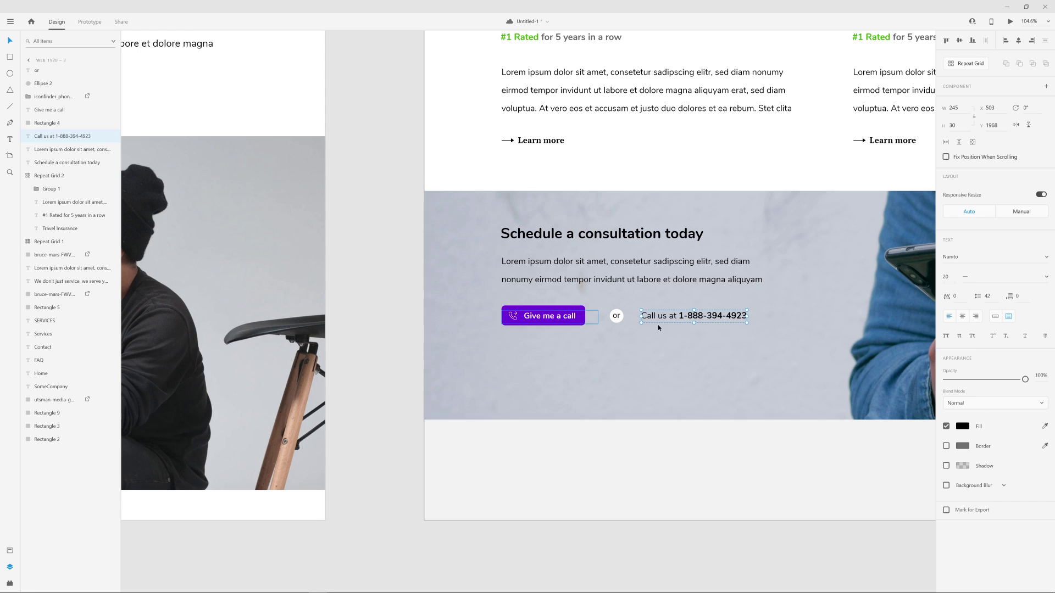
- Nudge the "Call us at" line right to X 509
key(Right)
key(Right)
key(Right)
key(Right)
key(Right)
key(Right)
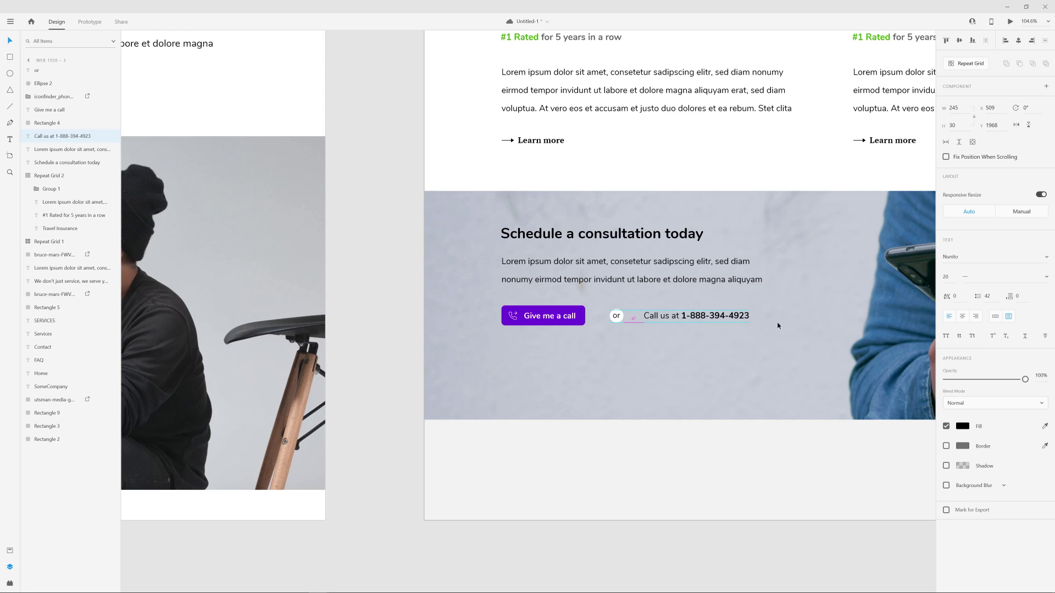
- Set the "Call us at" line's font size to 24 and widen its text box to about 306 so the number fits
click(948, 278)
text(24)
key(Return)
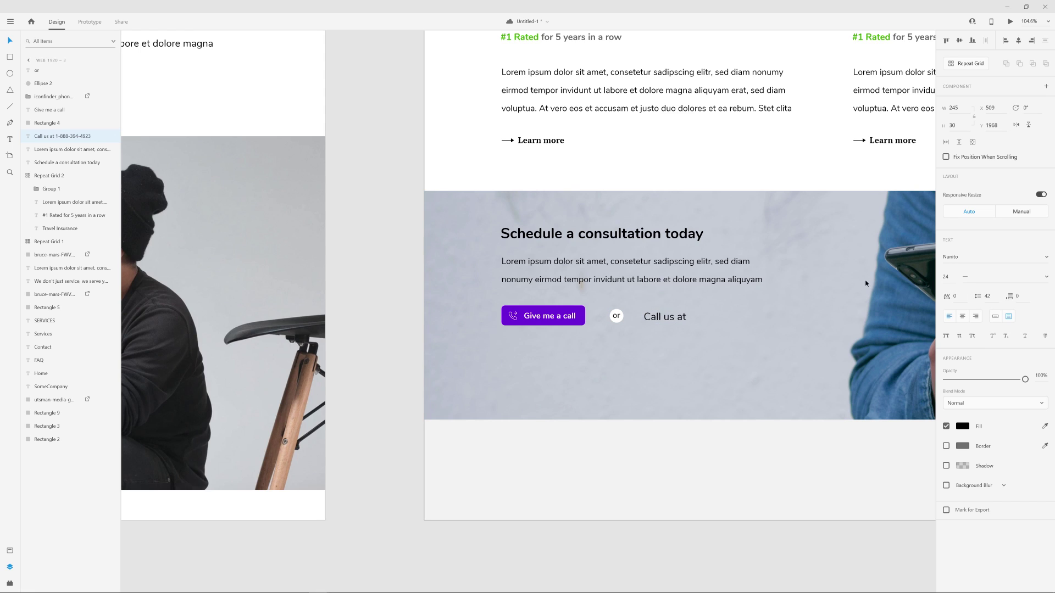
click(710, 321)
drag(762, 314, 776, 315)
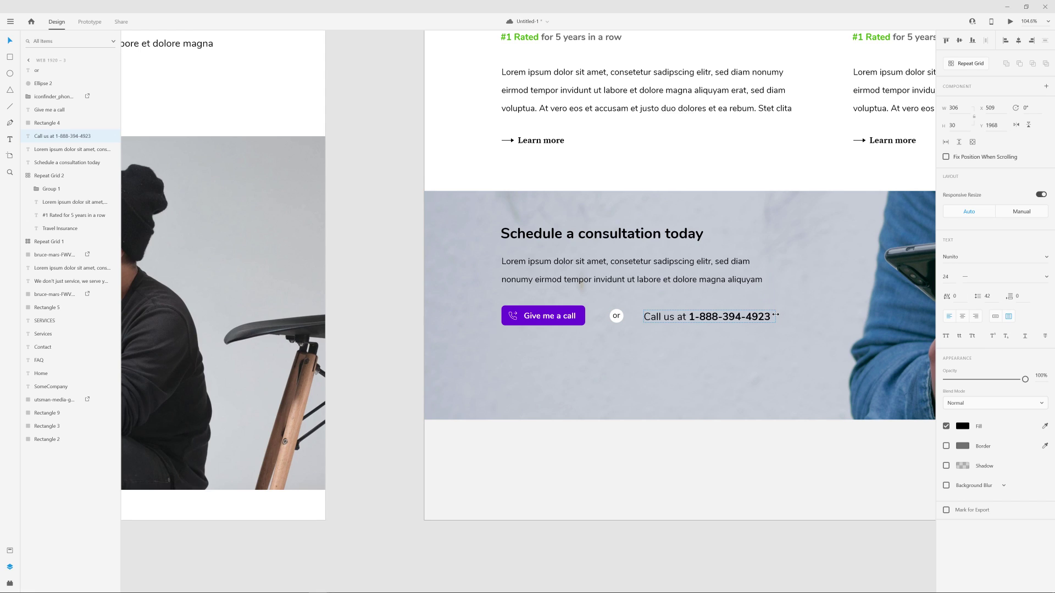
- Group the "or" text with its white circle and shift the group slightly right to X 433
click(387, 234)
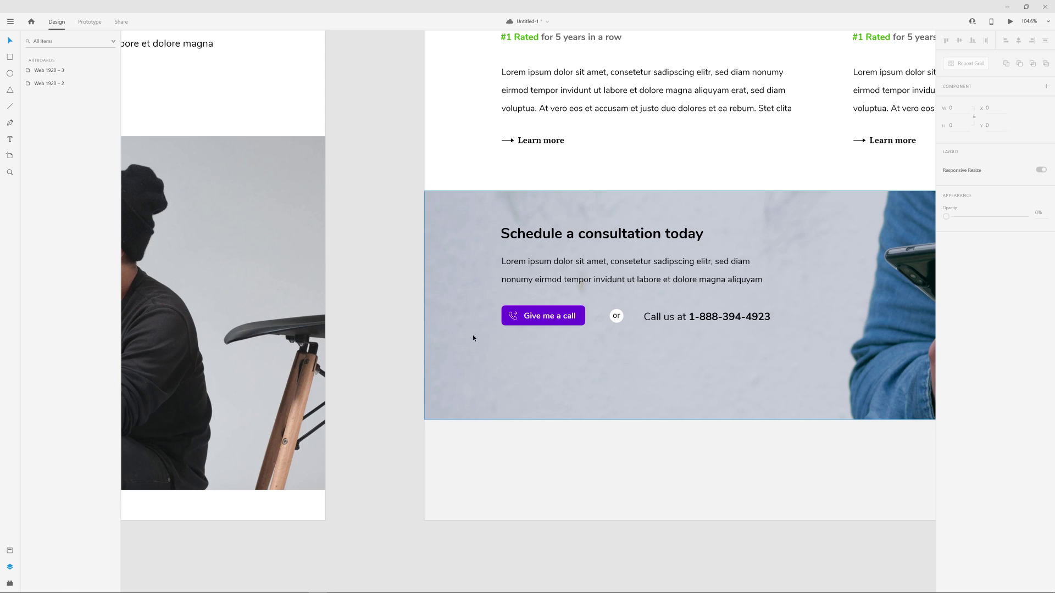
click(616, 318)
shift+click(615, 323)
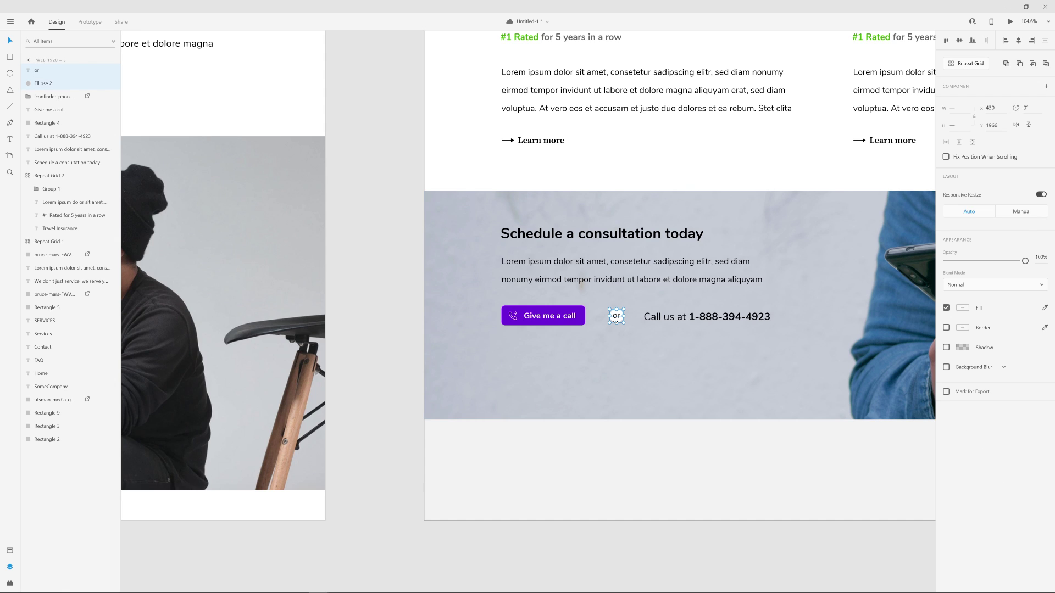
key(ctrl+g)
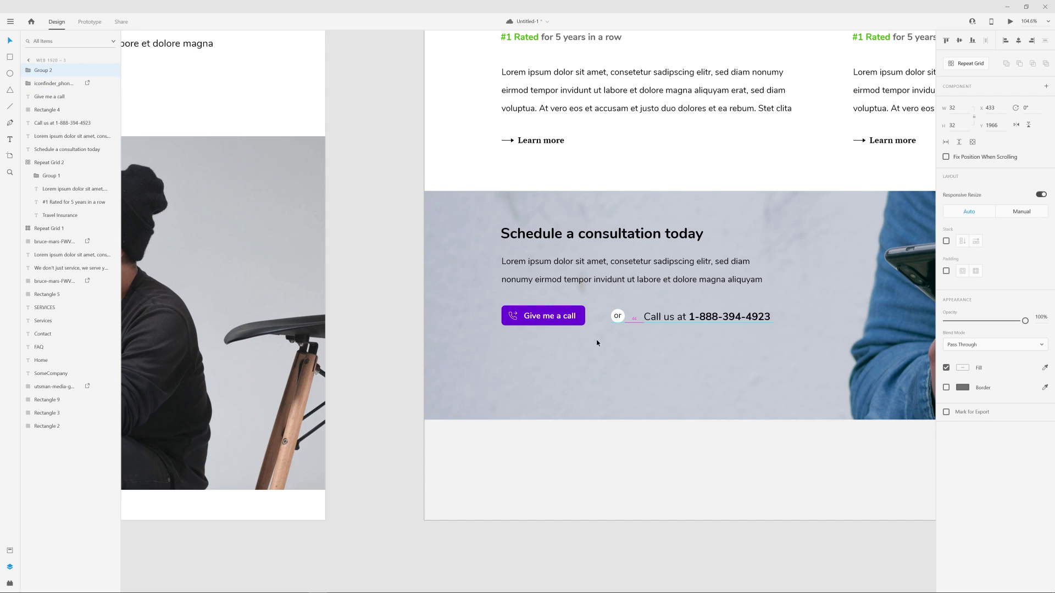
click(414, 254)
- Reduce the height of the consultation banner's photo to about 397, keeping its upper edge in place
scroll(673, 353, down, 8)
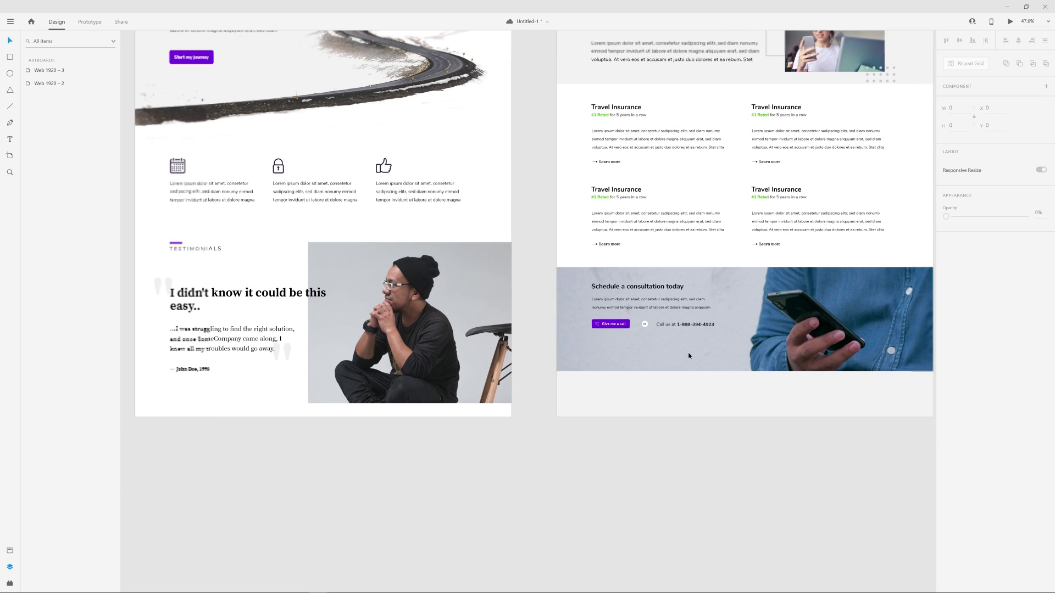
scroll(749, 352, up, 2)
scroll(594, 356, up, 2)
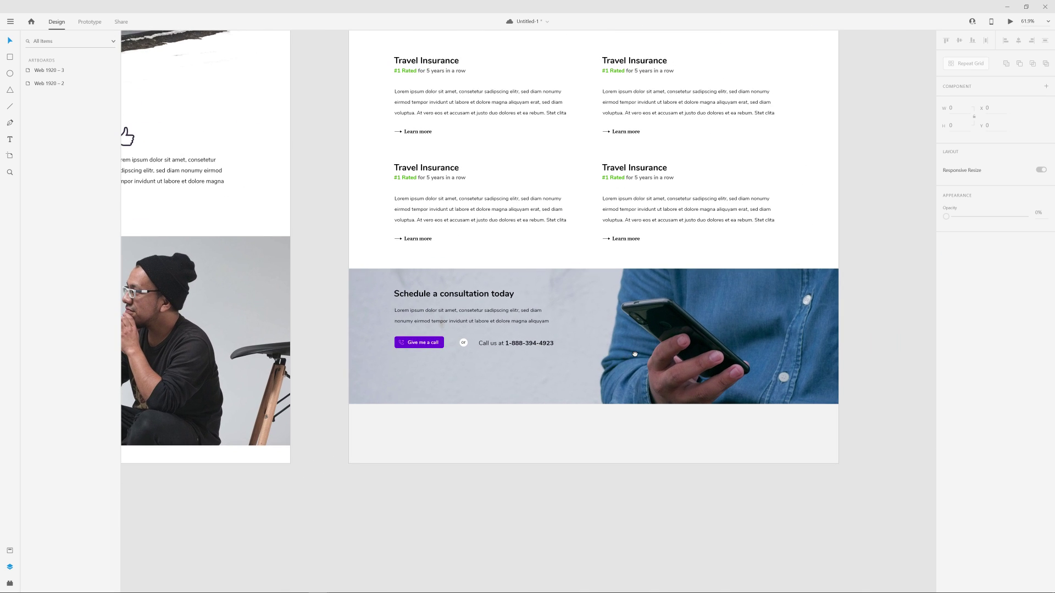
click(519, 379)
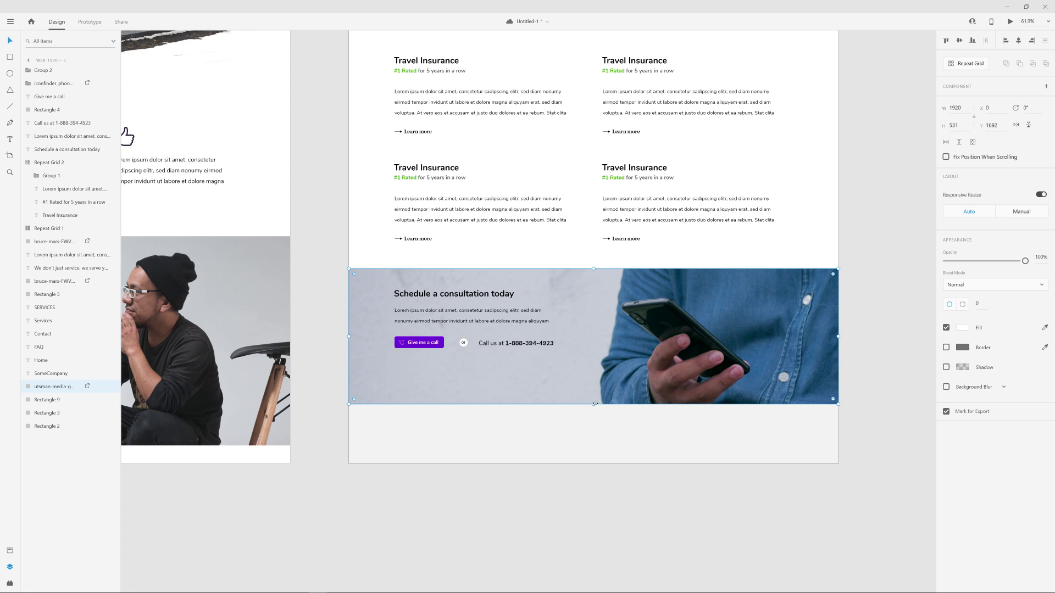
drag(594, 404, 605, 369)
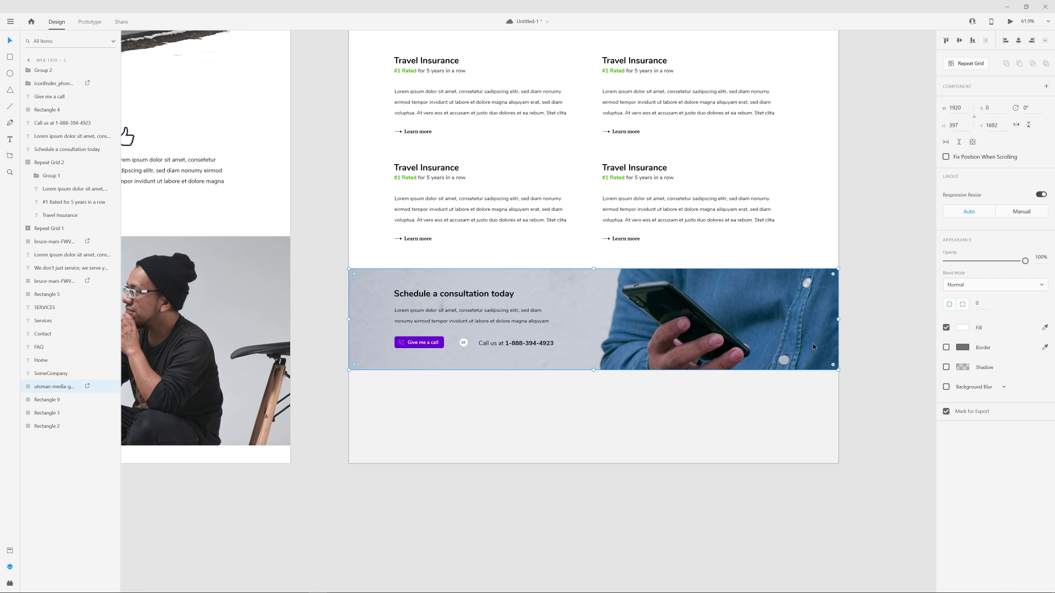
click(872, 306)
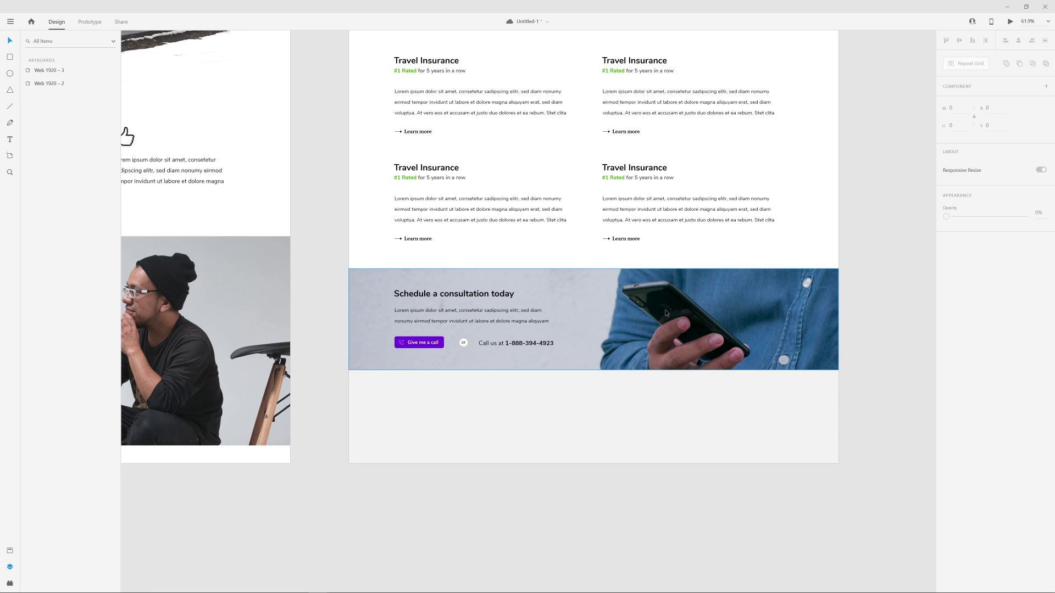
- Duplicate the Services intro paragraph below the consultation banner at X 177, Y 2184, and widen the copy to about 1495
scroll(870, 389, down, 3)
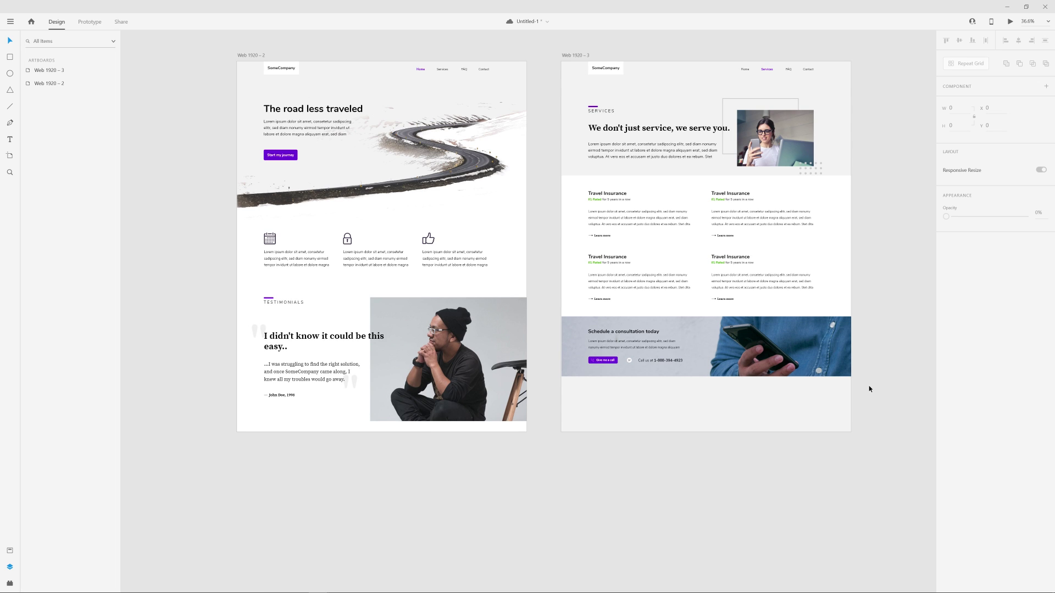
click(626, 157)
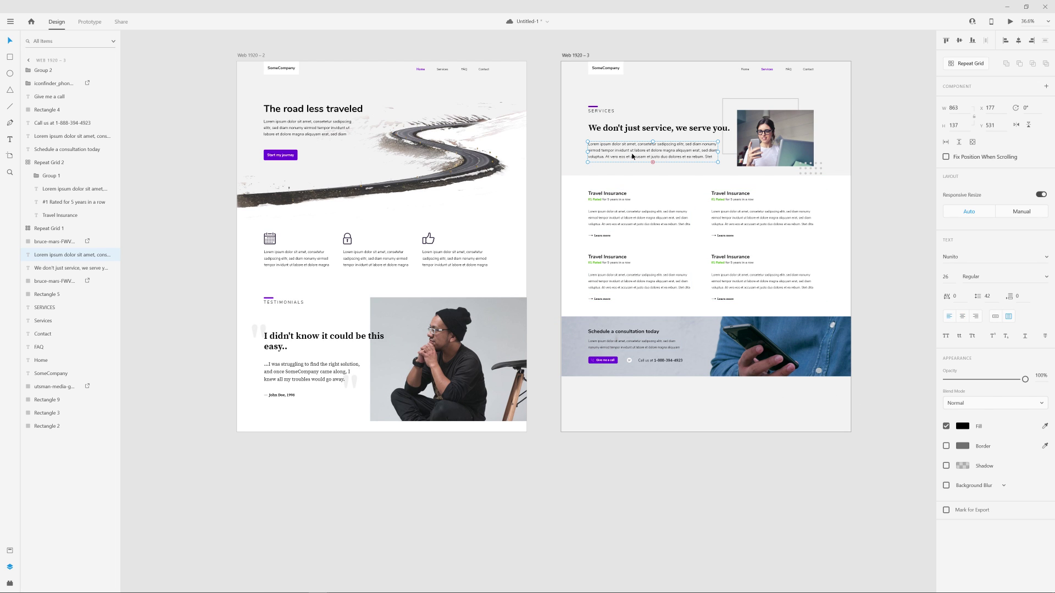
drag(637, 155, 814, 400)
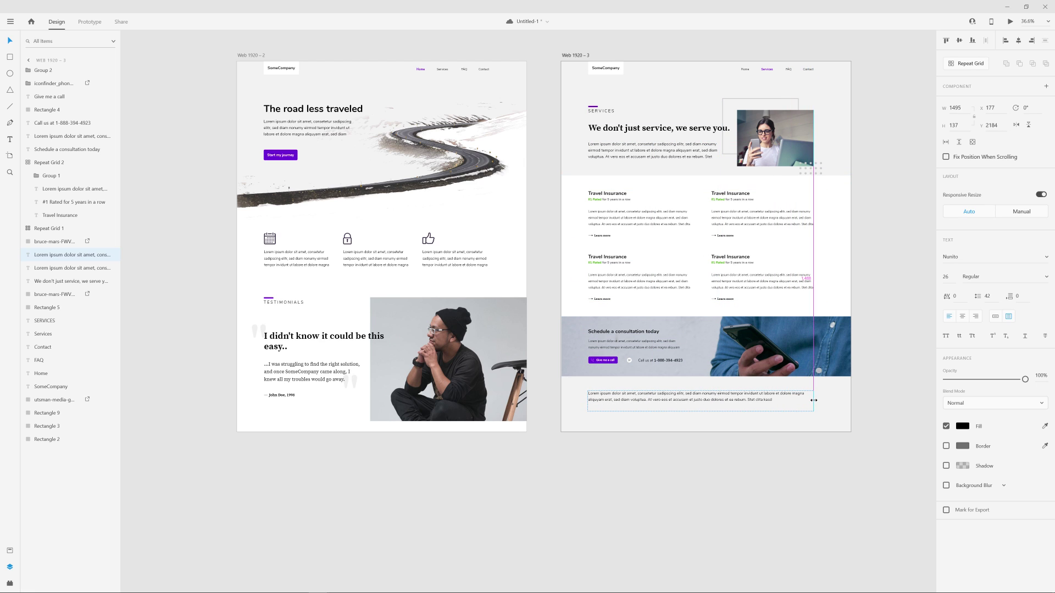
- Increase the height of the closing paragraph's text box to 177 and fill it with Lorem Ipsum plugin placeholder text
click(923, 381)
click(777, 400)
drag(701, 411, 700, 418)
click(10, 22)
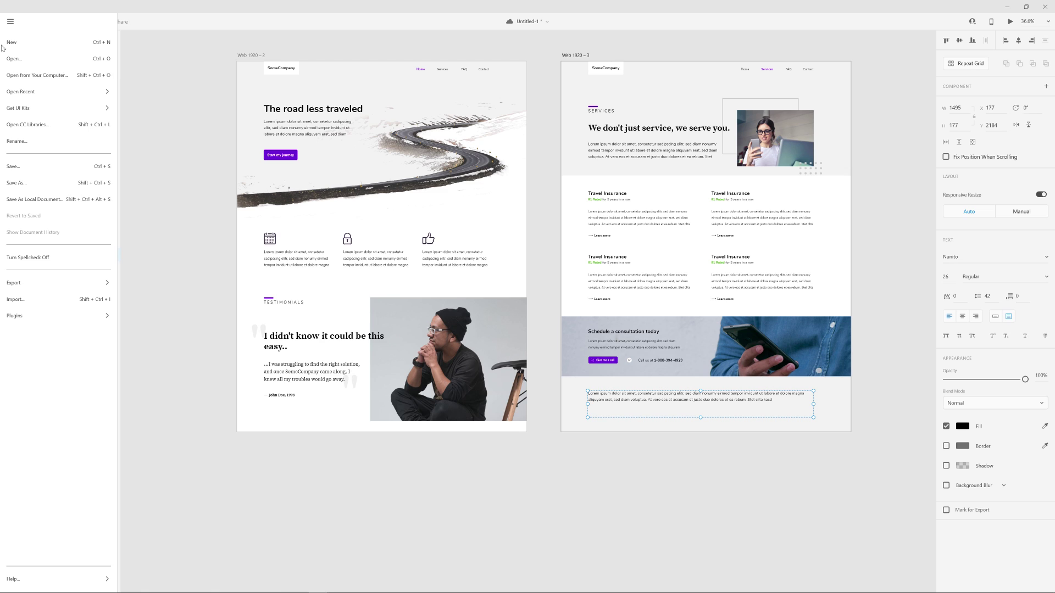
mouse_move(33, 316)
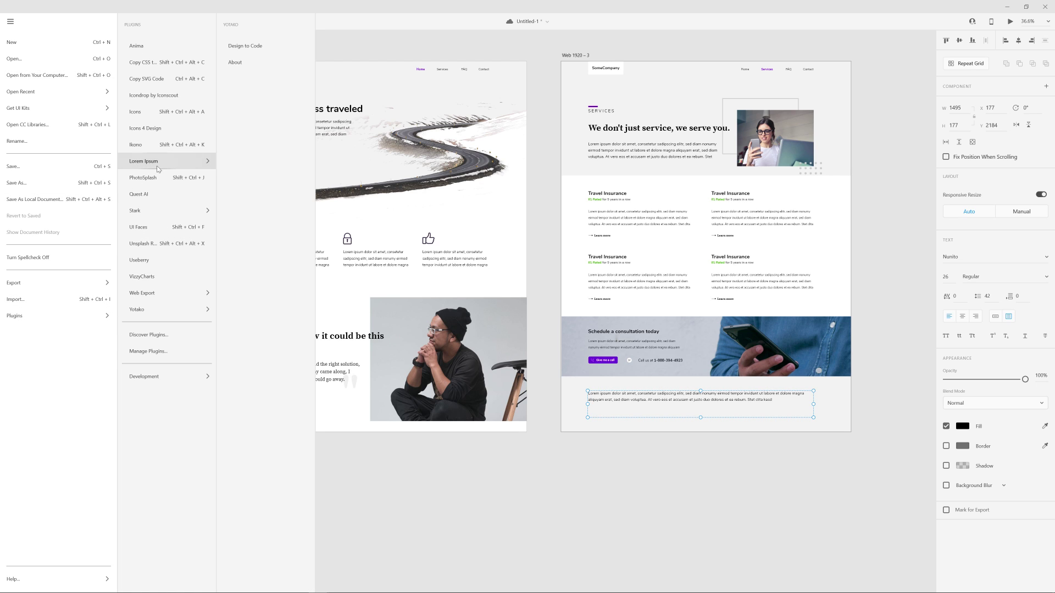
click(244, 78)
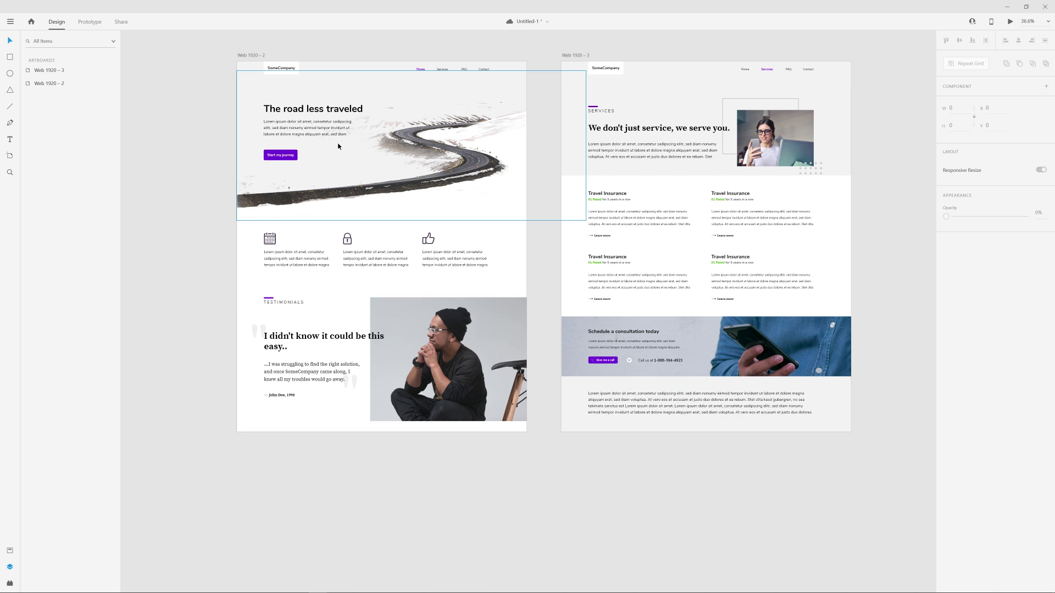
- Set the scrolling viewport height of both the Home and Services artboards to 1050
drag(254, 61, 255, 59)
click(250, 58)
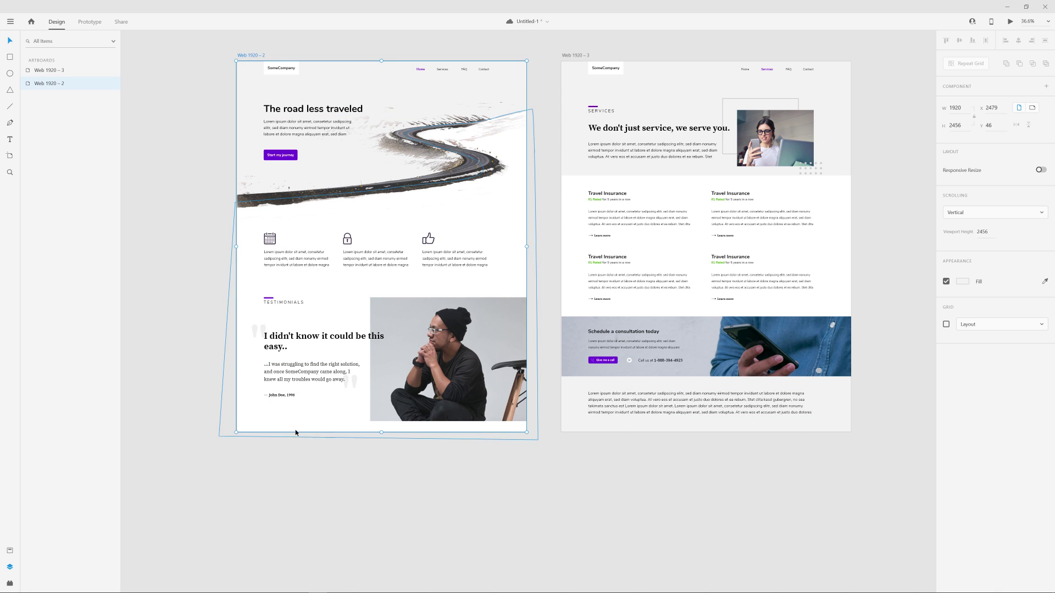
drag(988, 243, 956, 590)
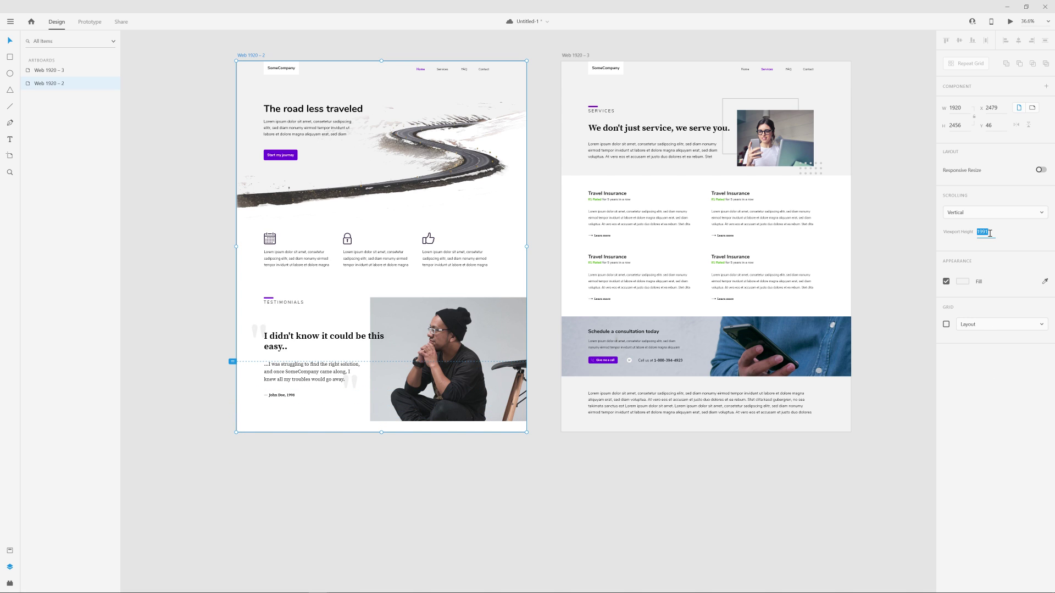
text(1050)
key(Return)
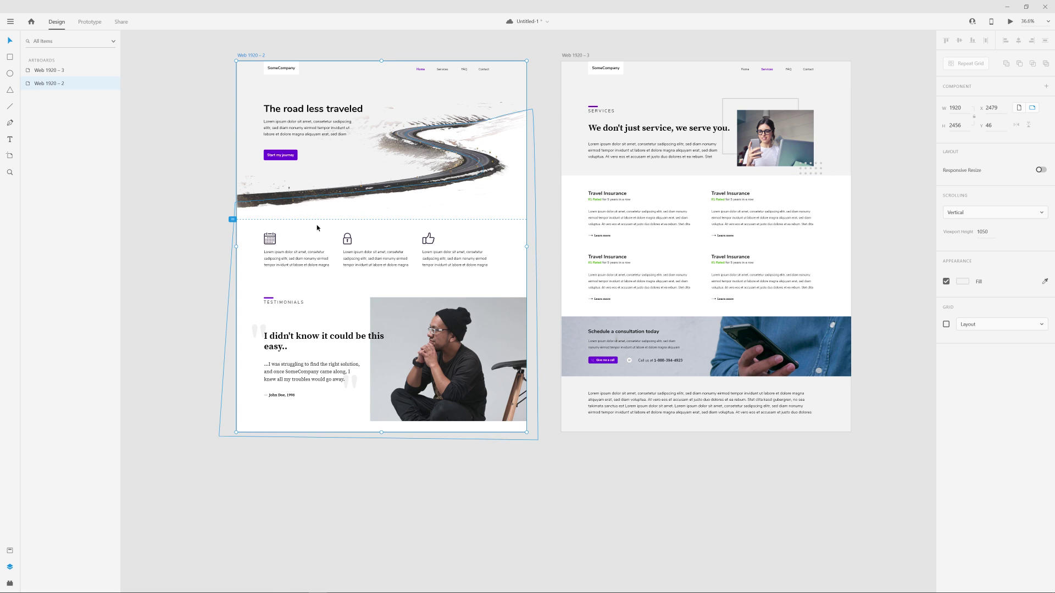
click(572, 56)
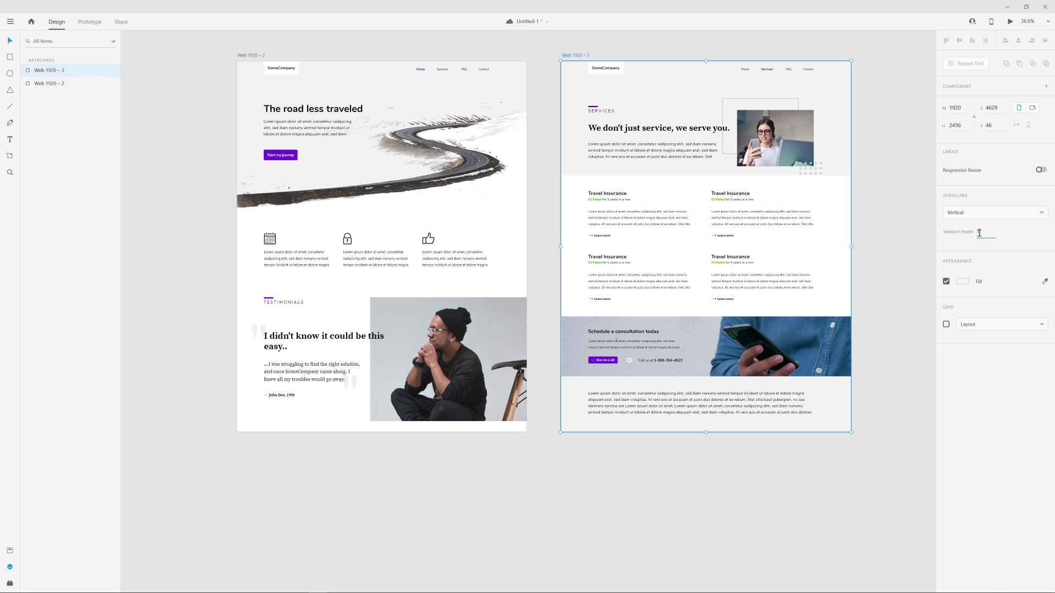
click(180, 36)
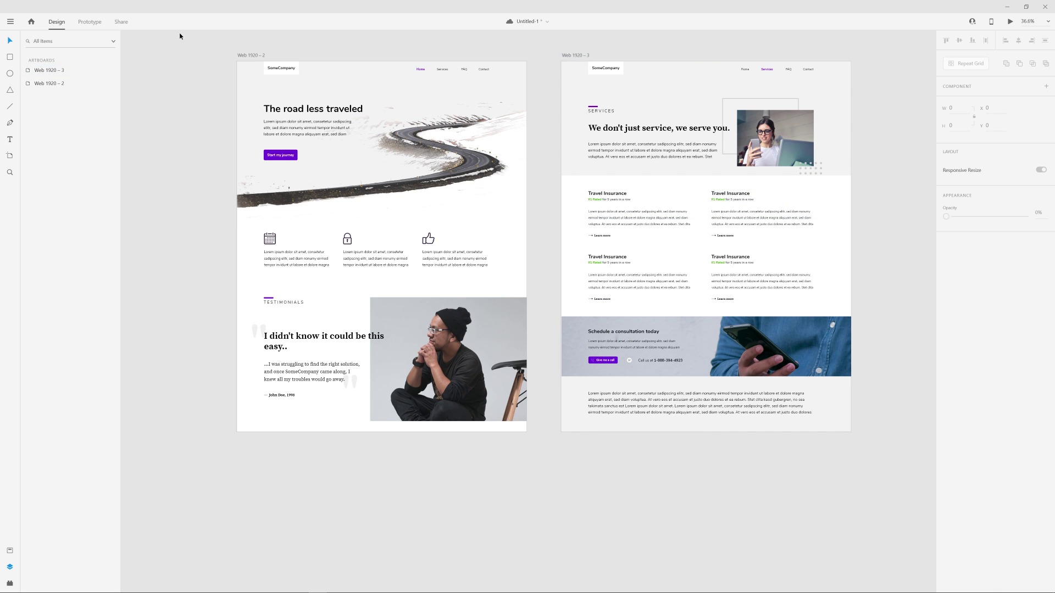
- In Prototype mode, link the Services navigation item on the Home artboard to the Services artboard
click(90, 21)
click(420, 70)
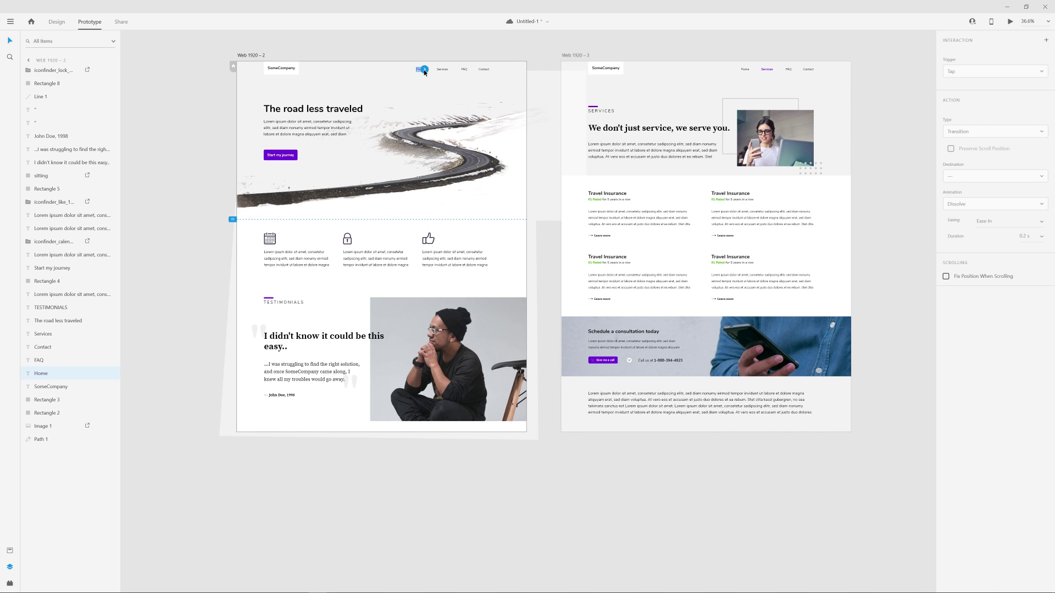
click(441, 70)
drag(447, 69, 571, 67)
- Link the Home navigation item on the Services artboard back to the Home artboard, Web 1920 – 2, with a Dissolve transition on tap
click(568, 57)
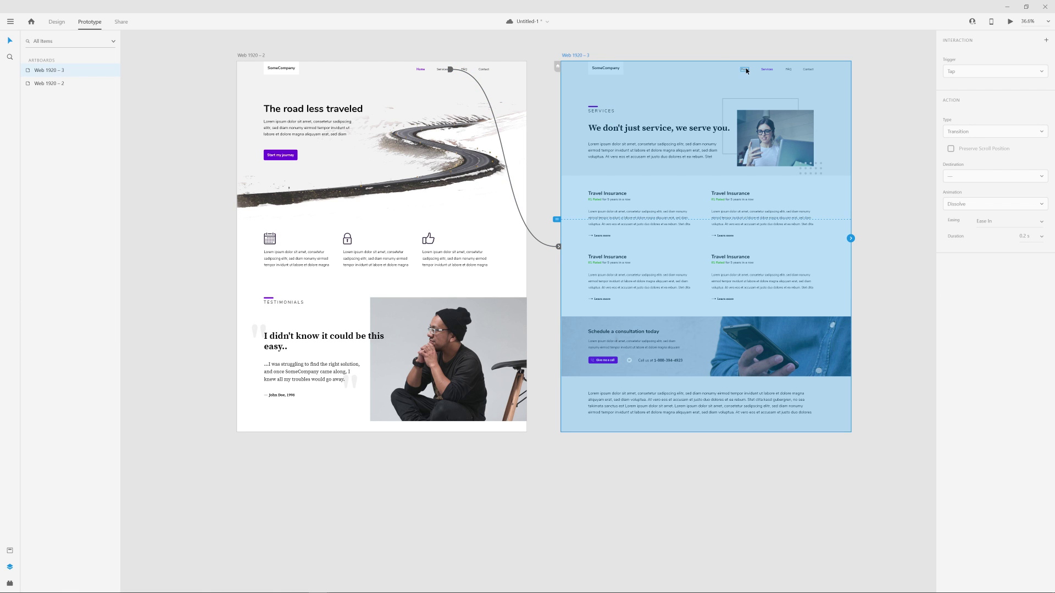
click(745, 69)
mouse_move(748, 69)
mouse_down()
mouse_move(678, 141)
mouse_move(555, 219)
mouse_move(511, 110)
mouse_up()
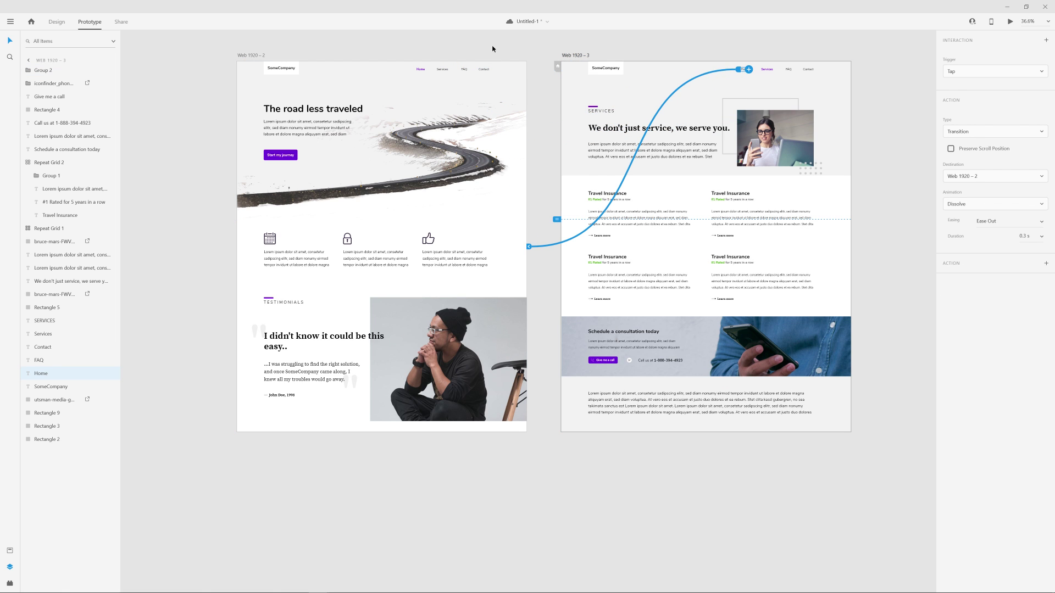
click(492, 49)
- Preview the prototype from the Home artboard and examine the whole page from the hero to the testimonials
click(258, 57)
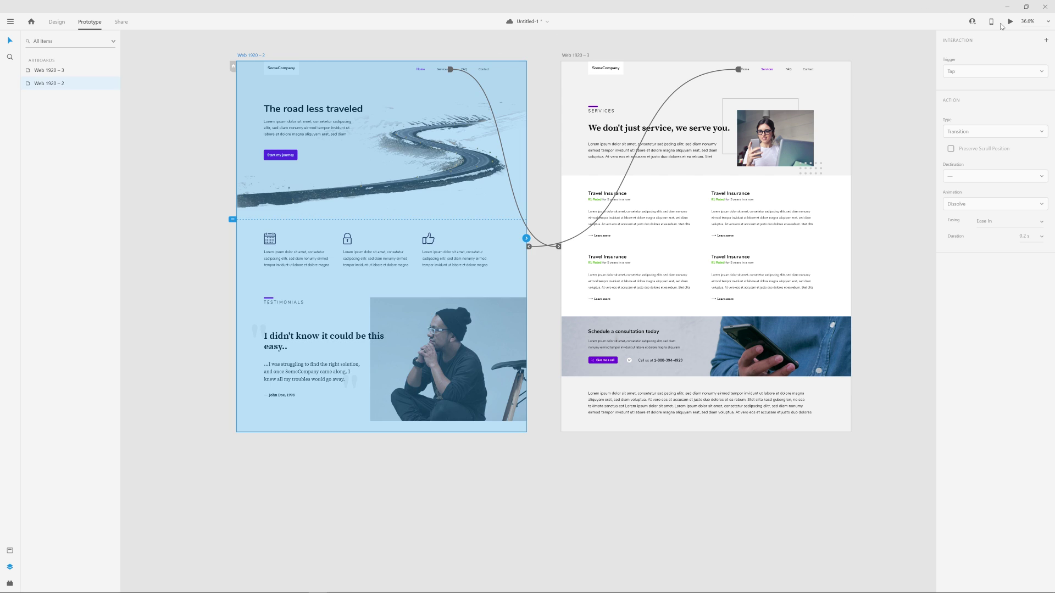
key(ctrl+Return)
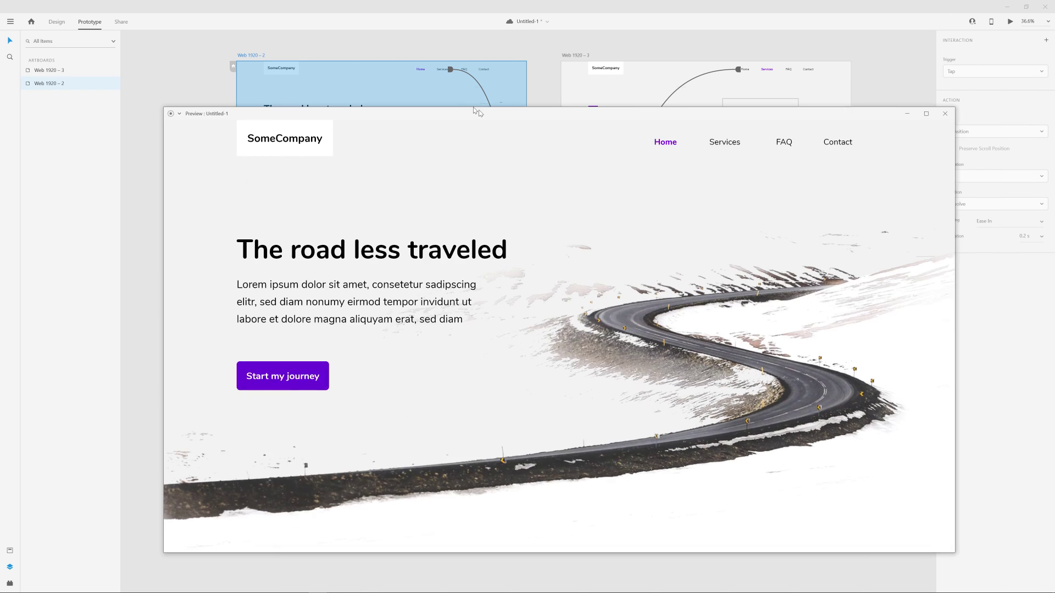
scroll(701, 223, down, 10)
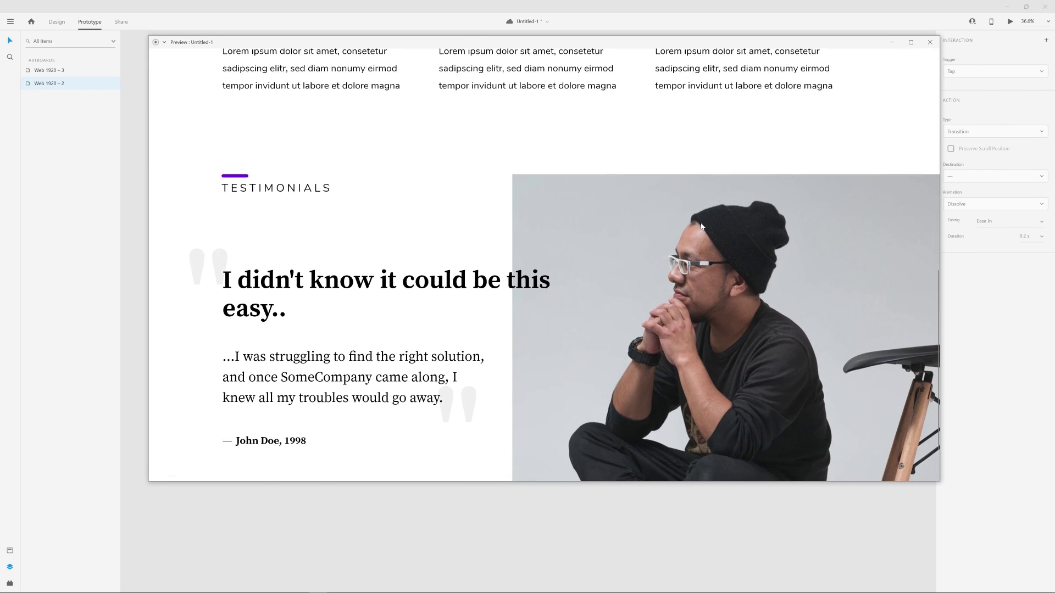
scroll(701, 222, up, 10)
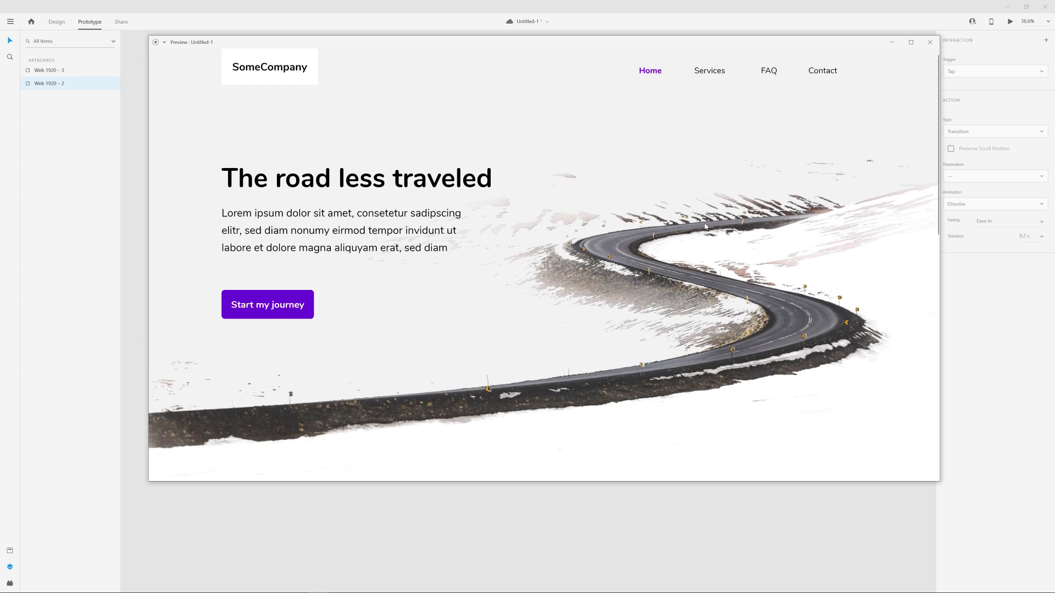
scroll(708, 230, down, 5)
scroll(707, 231, down, 5)
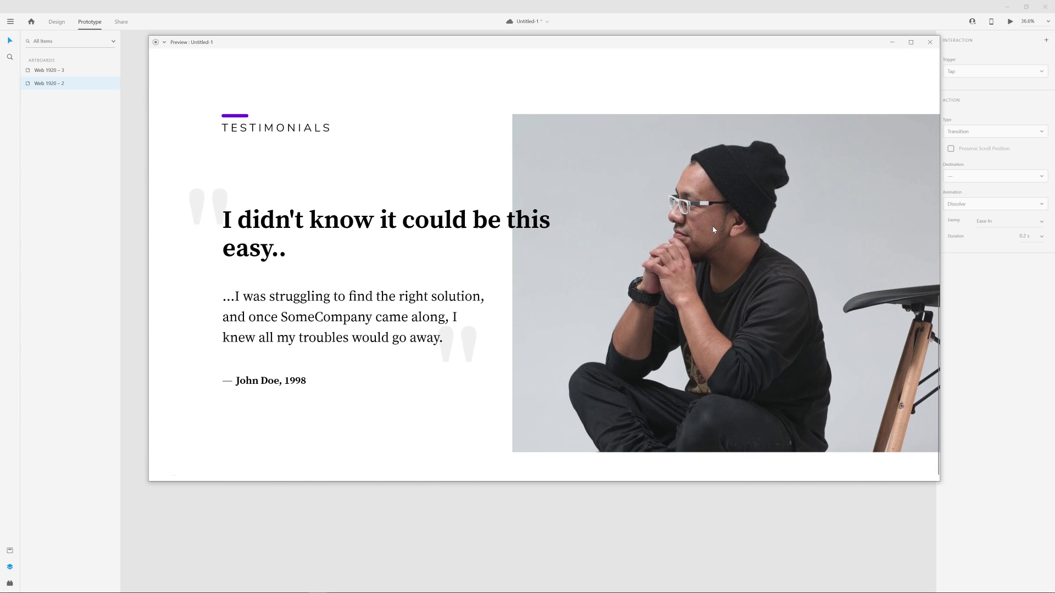
scroll(714, 230, up, 8)
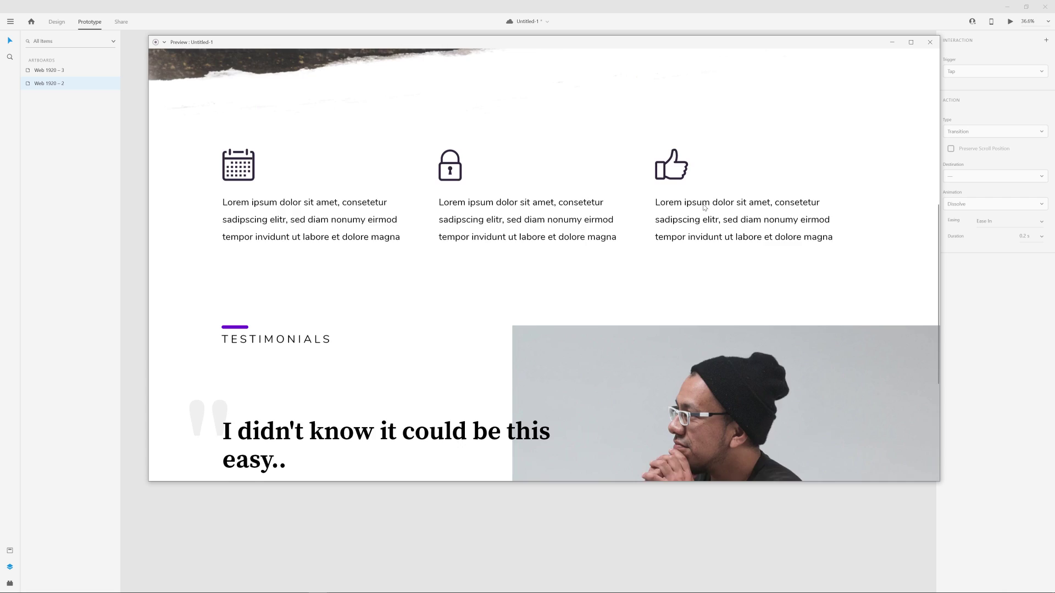
scroll(704, 207, up, 3)
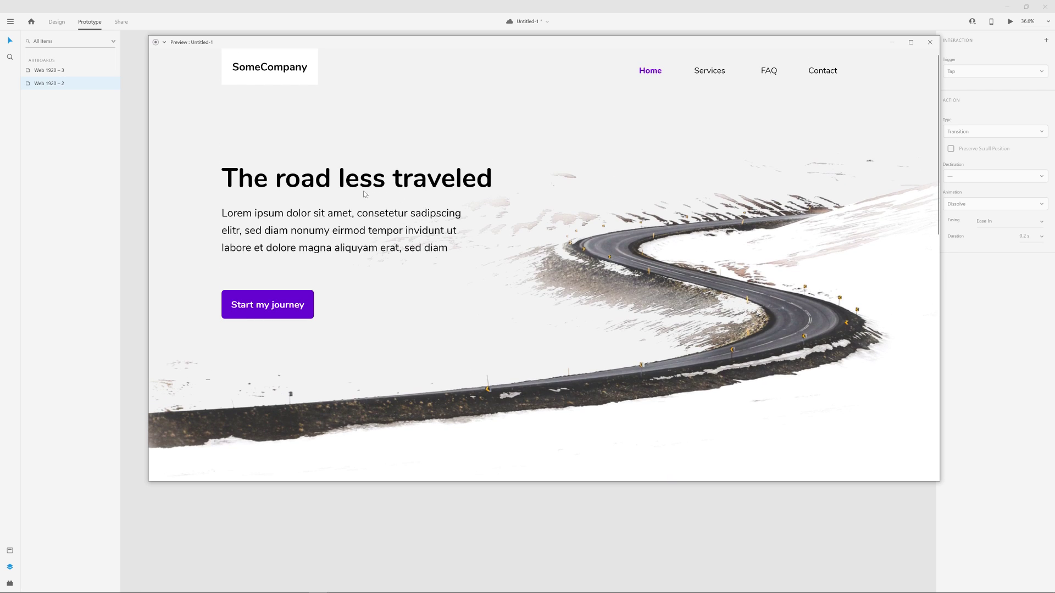
scroll(487, 262, down, 8)
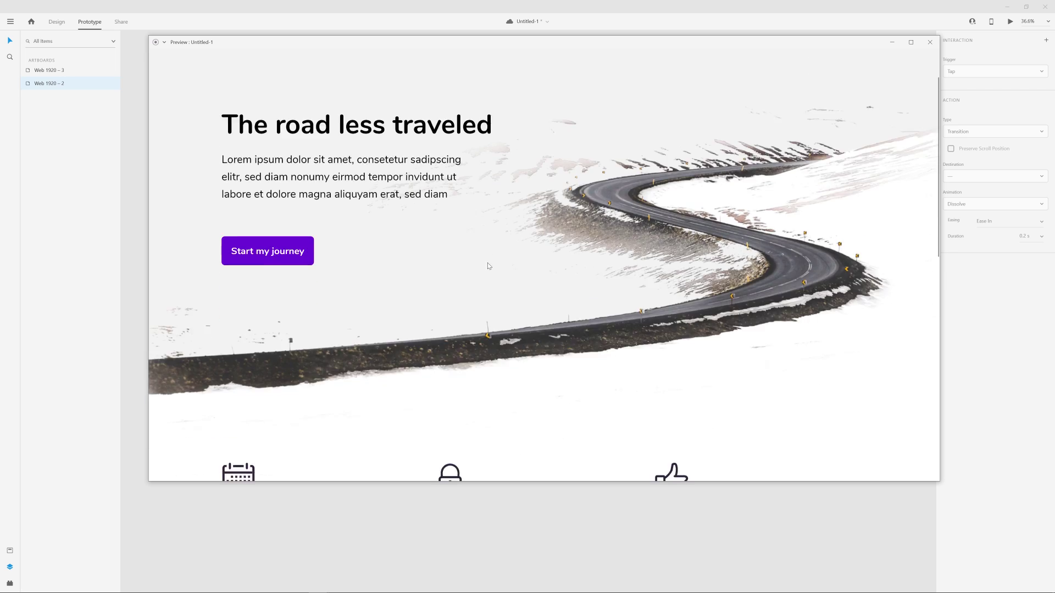
scroll(585, 297, up, 9)
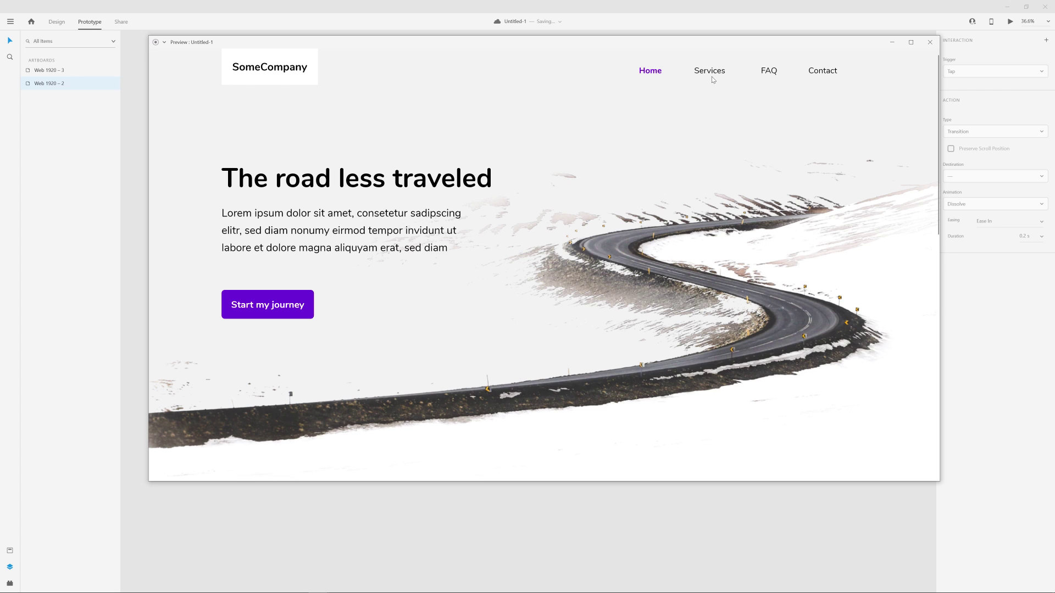
- Follow the Services link in the preview and review the Services page down to its closing text
click(619, 227)
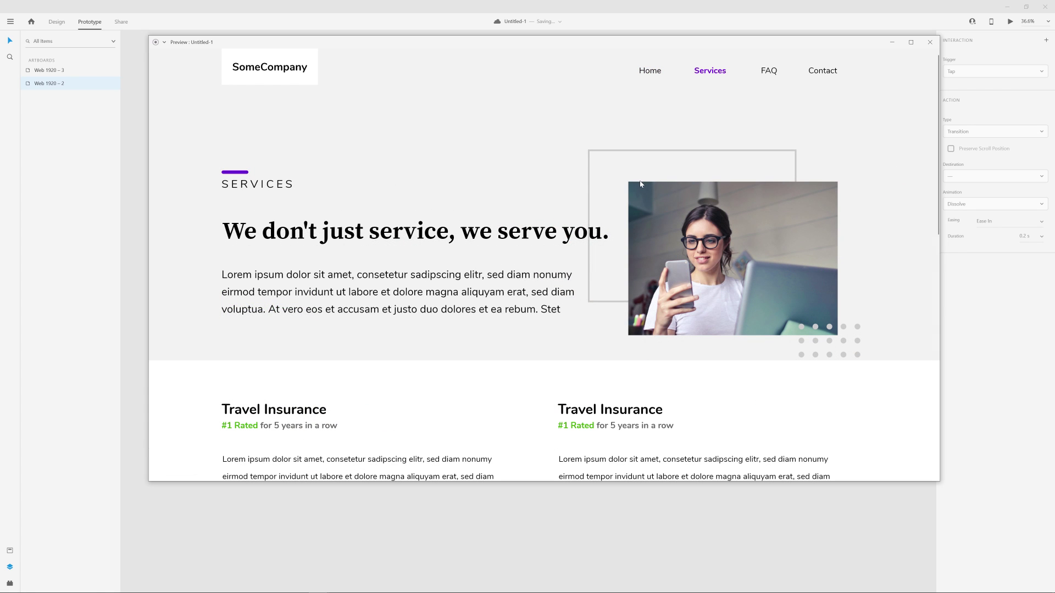
scroll(682, 182, down, 7)
scroll(716, 191, up, 6)
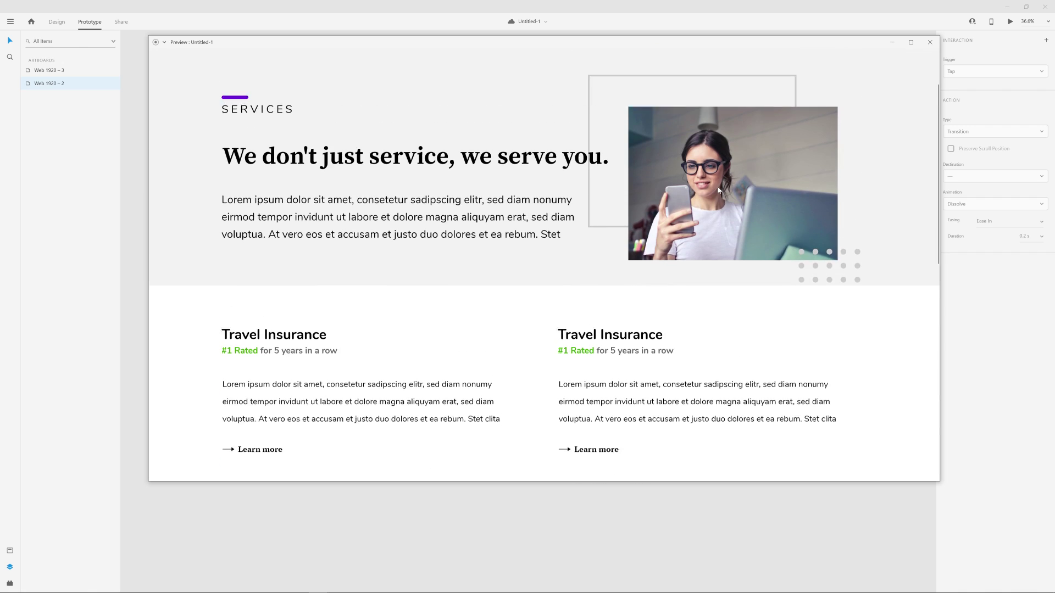
scroll(719, 191, up, 2)
scroll(723, 190, down, 6)
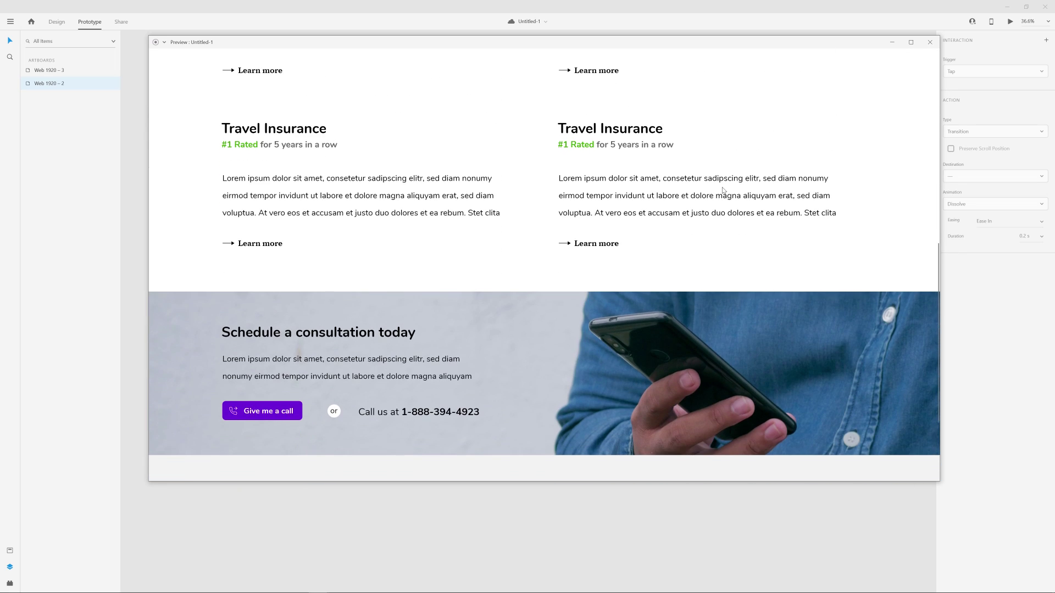
scroll(723, 190, down, 2)
scroll(711, 244, up, 8)
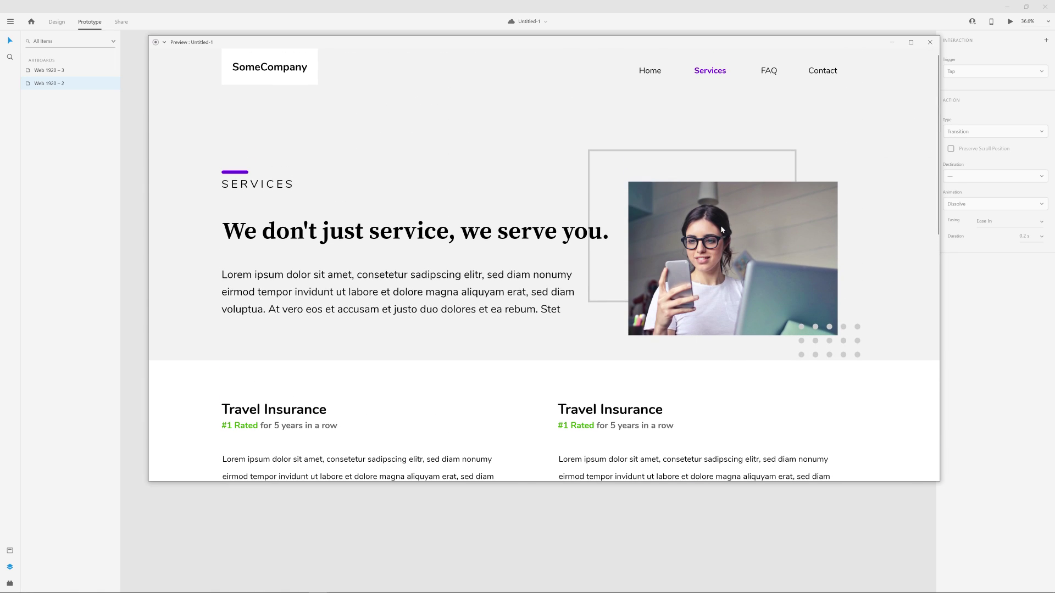
- Test the Home link and the return link to Services in the preview, checking how each page scrolls
click(650, 72)
scroll(740, 178, down, 4)
scroll(740, 178, down, 5)
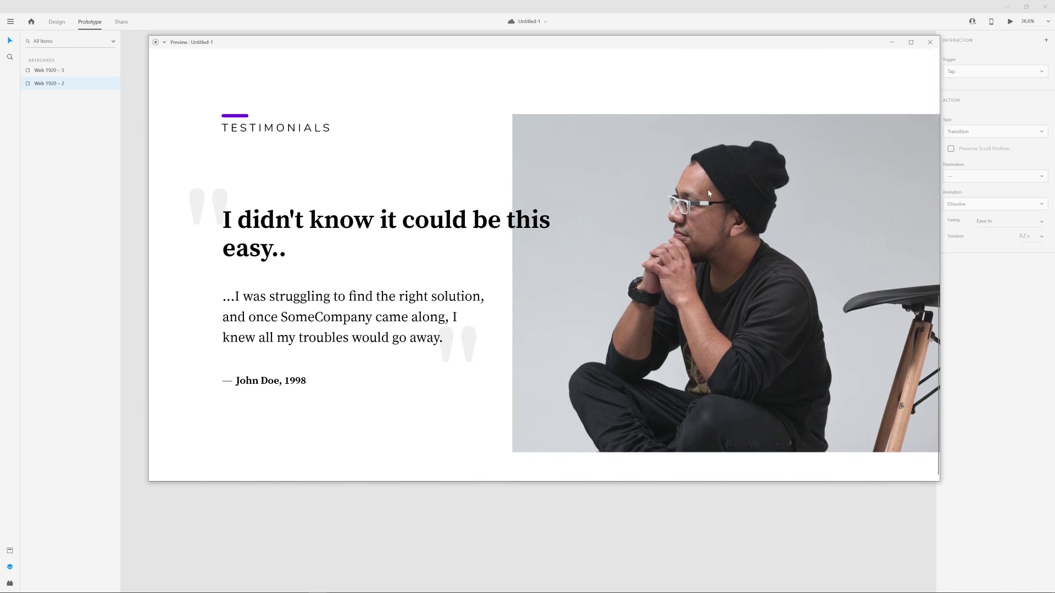
scroll(740, 174, up, 9)
click(709, 66)
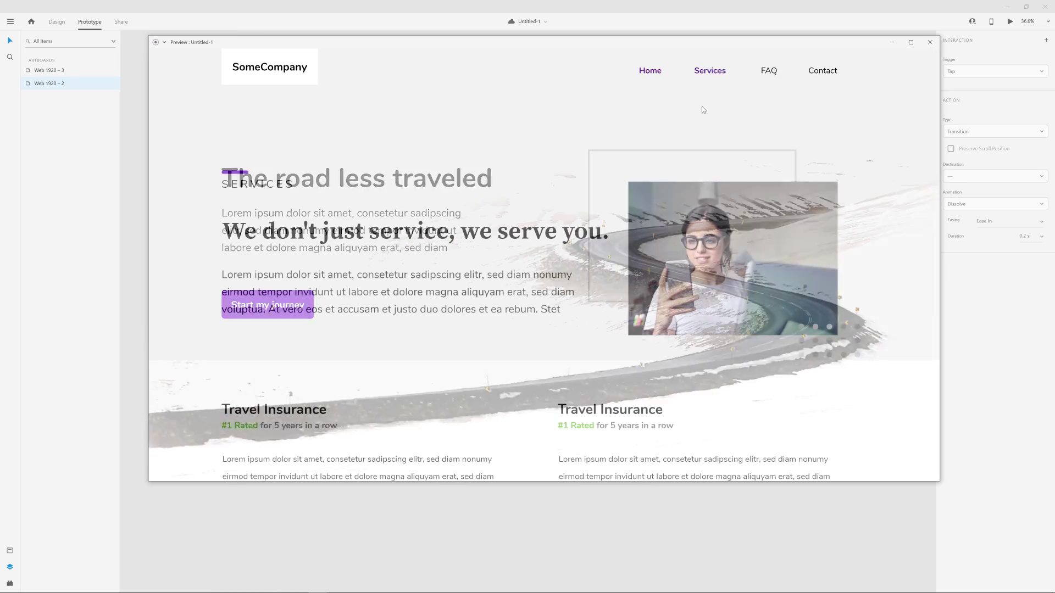
scroll(701, 165, down, 8)
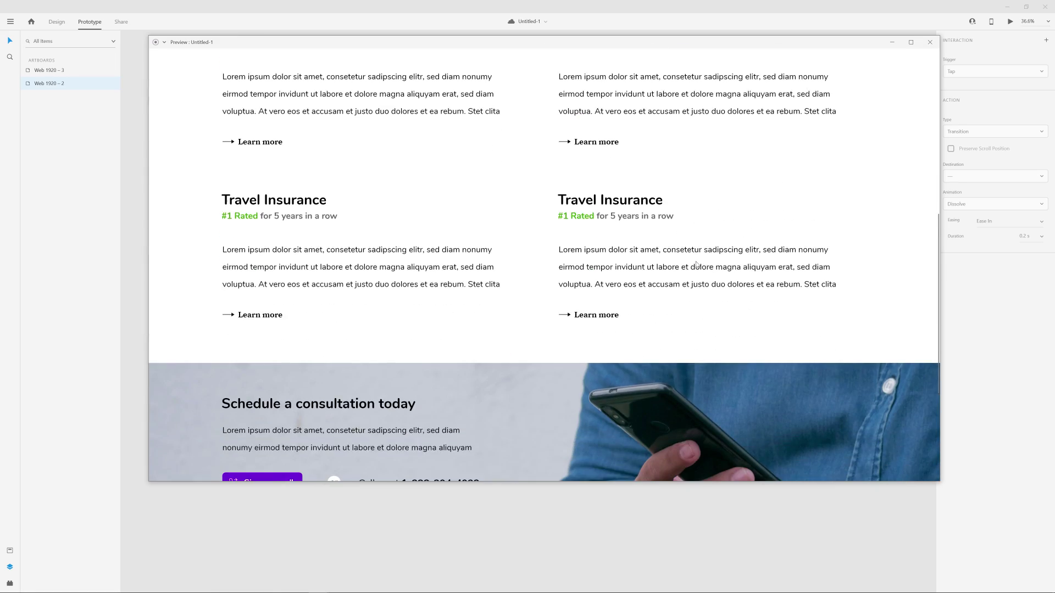
scroll(696, 264, down, 3)
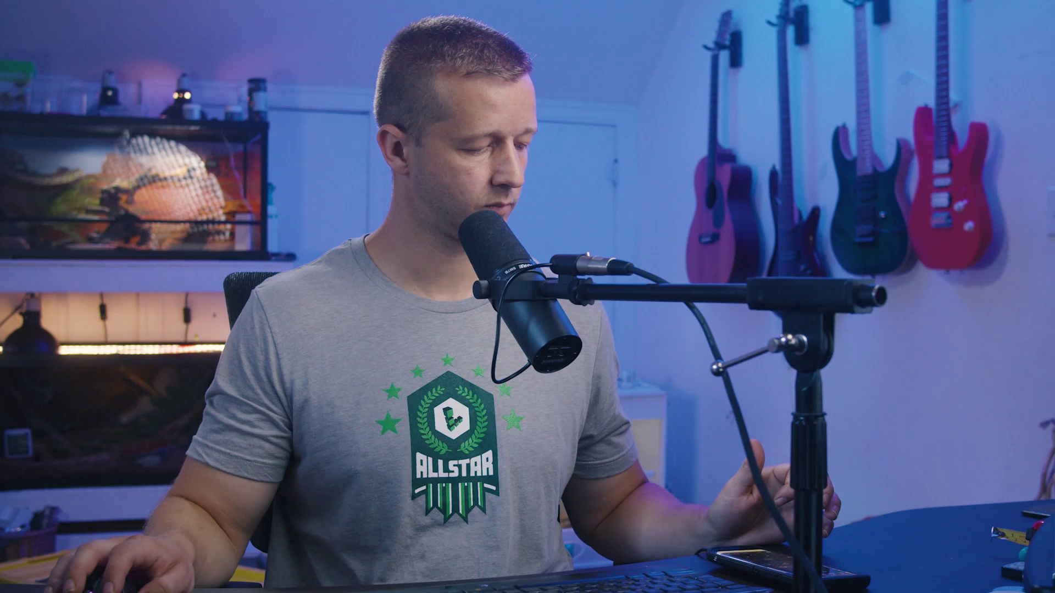